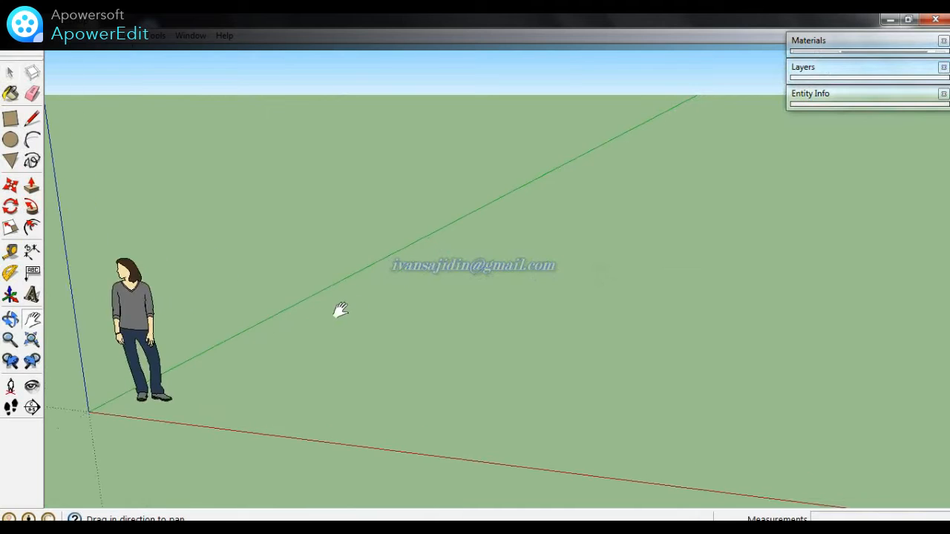
# - Set the model's length units to centimeters with 0cm precision
pyautogui.click(190, 37)
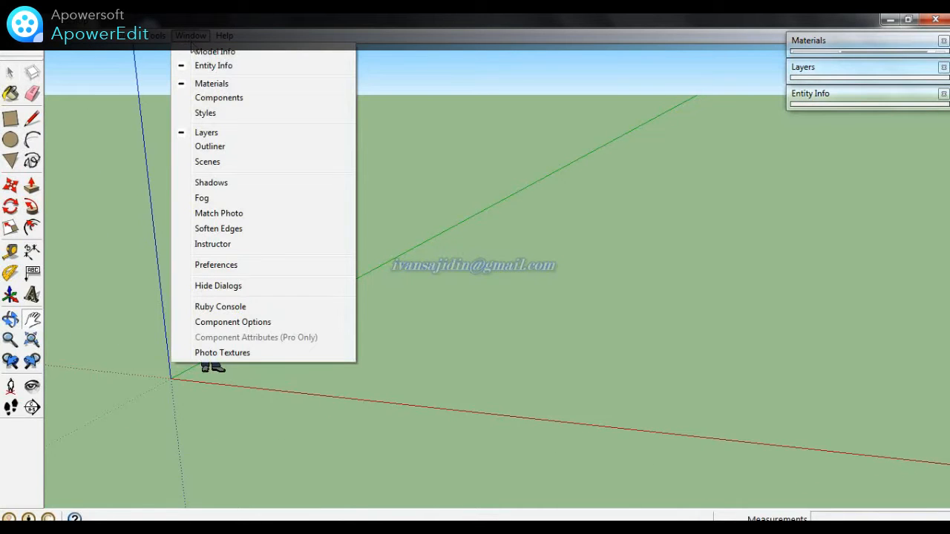
pyautogui.click(216, 67)
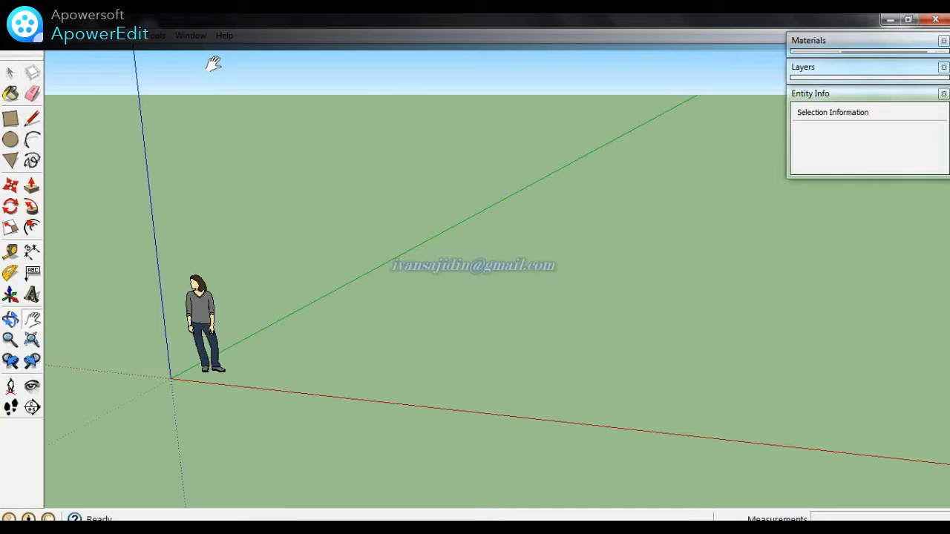
pyautogui.click(191, 36)
pyautogui.click(195, 54)
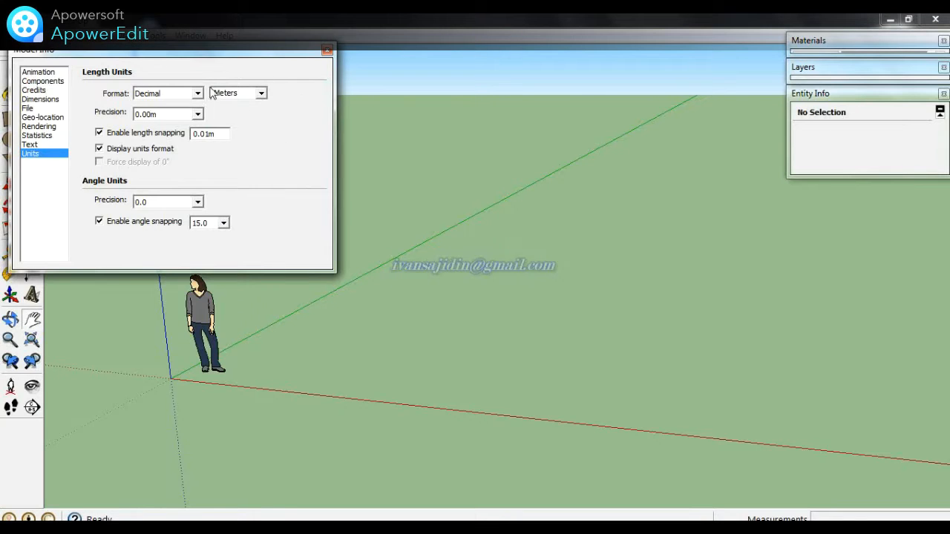
pyautogui.click(261, 93)
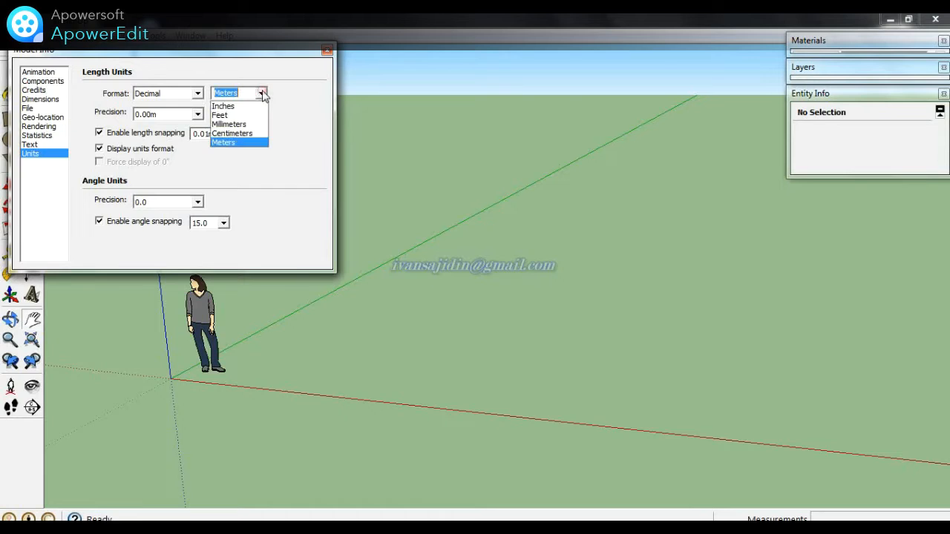
pyautogui.click(235, 134)
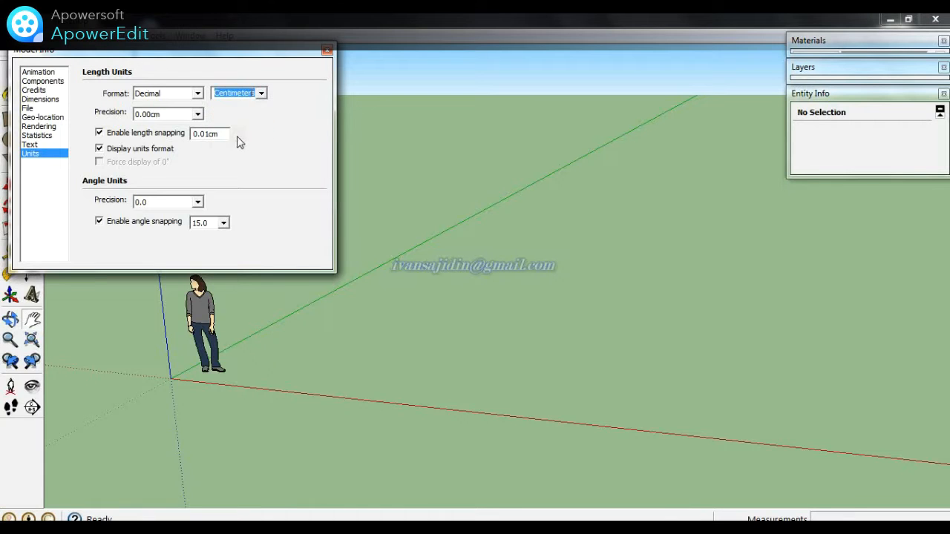
pyautogui.click(197, 115)
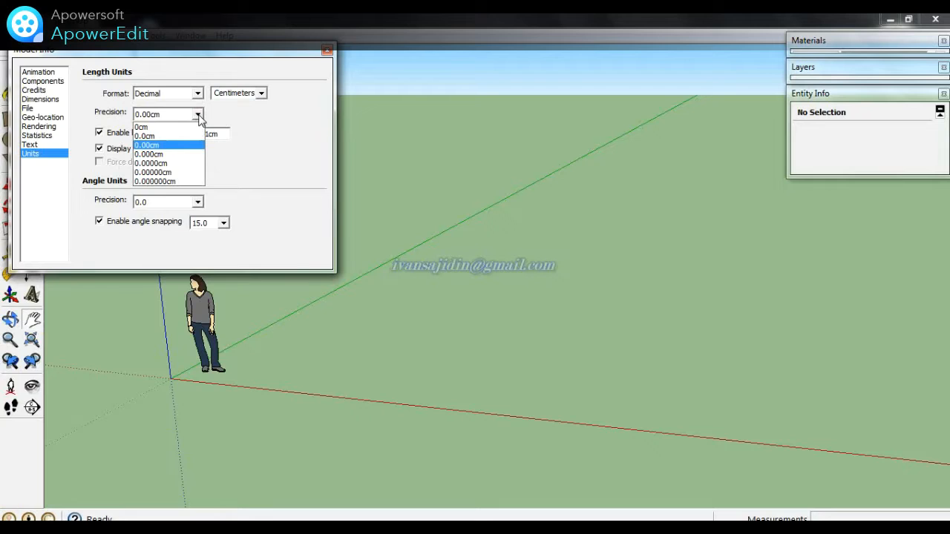
pyautogui.click(164, 127)
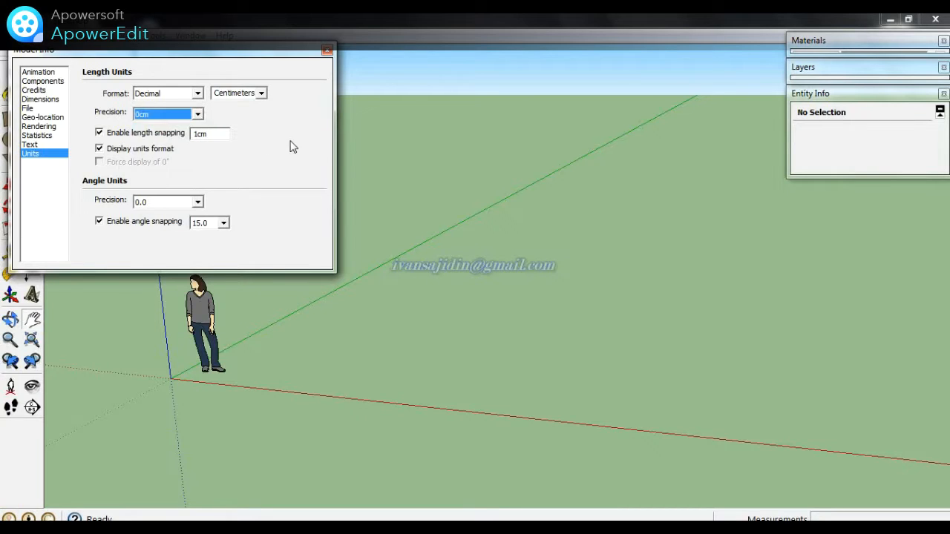
pyautogui.click(328, 52)
# - Place a construction guide about 111 cm from the green axis and another a short distance inside the red axis, each parallel to its axis
pyautogui.moveTo(343, 254)
pyautogui.mouseDown(button='middle')
pyautogui.moveTo(409, 346)
pyautogui.moveTo(327, 325)
pyautogui.mouseUp(button='middle')
pyautogui.press('t')
pyautogui.click(215, 296)
pyautogui.click(255, 345)
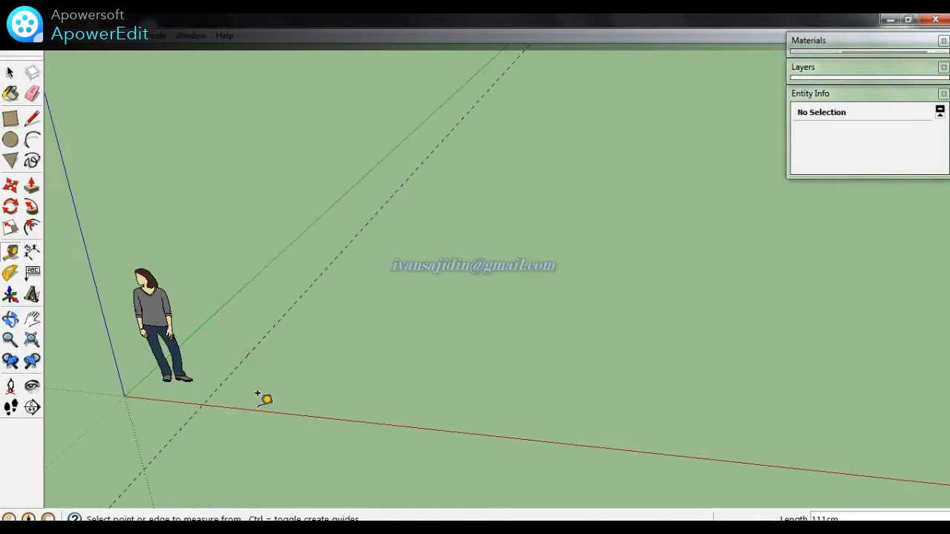
pyautogui.click(257, 409)
pyautogui.click(285, 379)
# - Offset a further guide from the one beside the red axis to set the depth of the front area
pyautogui.click(289, 386)
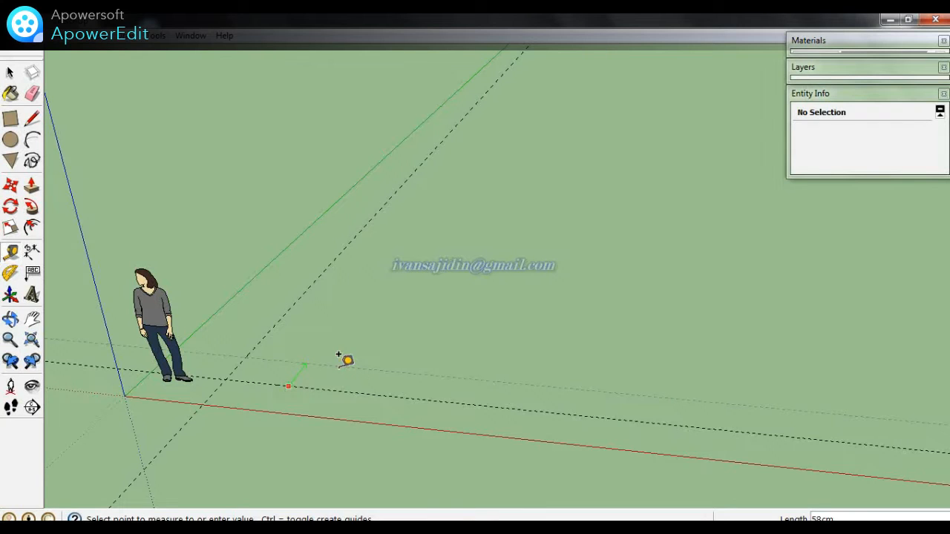
pyautogui.press('Return')
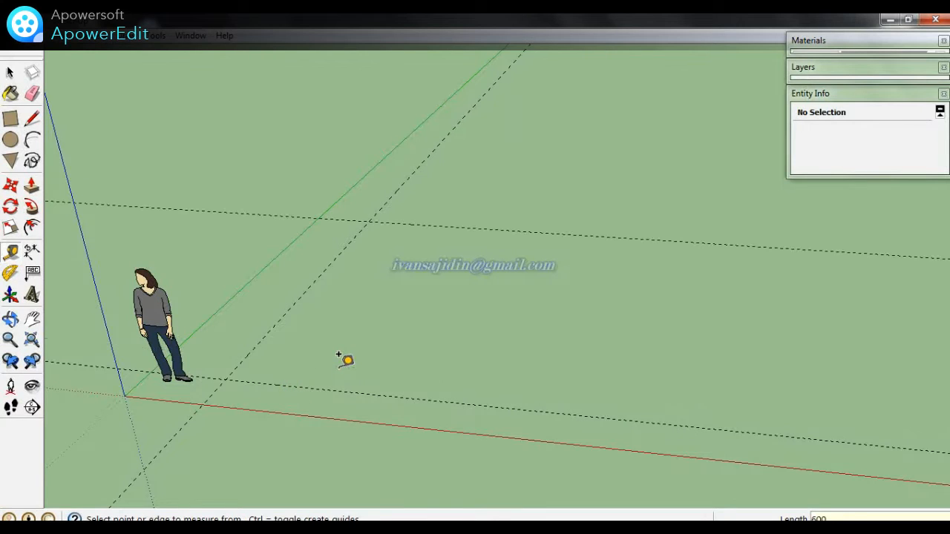
pyautogui.write('3')
pyautogui.press('Return')
# - Add a guide 50 cm beyond the farthest red-axis-parallel guide and another 1000 cm beyond that one
pyautogui.scroll(-1, 358, 376)
pyautogui.scroll(2, 458, 290)
pyautogui.scroll(-2, 432, 359)
pyautogui.scroll(-2, 547, 277)
pyautogui.scroll(2, 589, 208)
pyautogui.scroll(3, 386, 341)
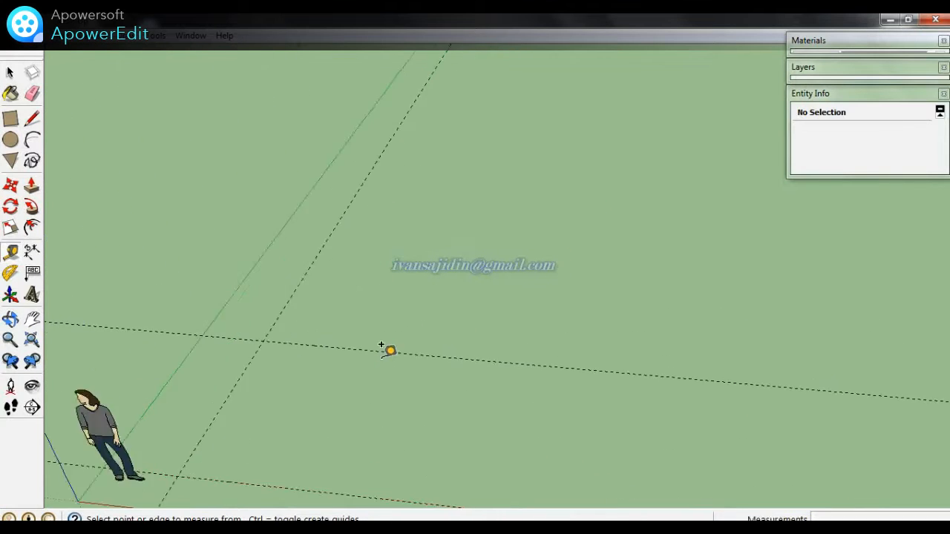
pyautogui.click(385, 351)
pyautogui.write('50')
pyautogui.press('Return')
pyautogui.click(432, 331)
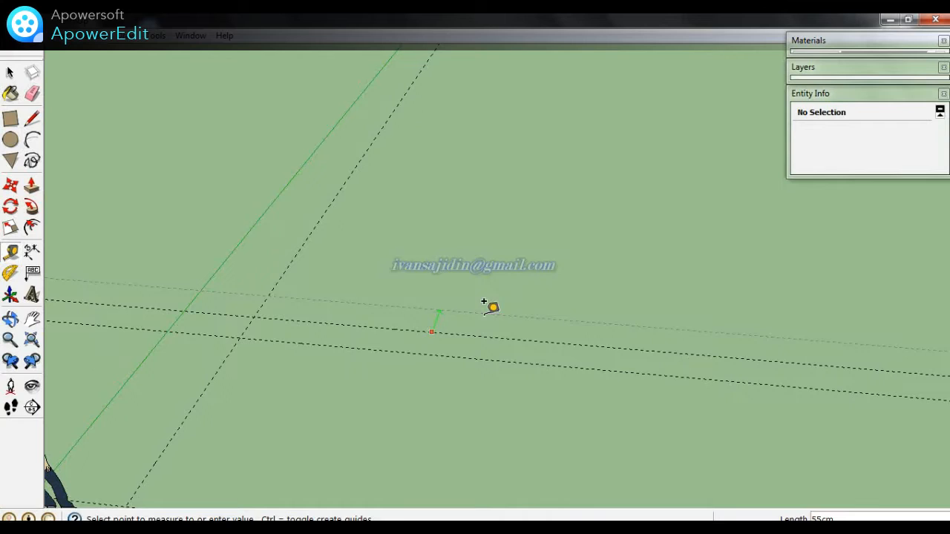
pyautogui.write('1000')
pyautogui.press('Return')
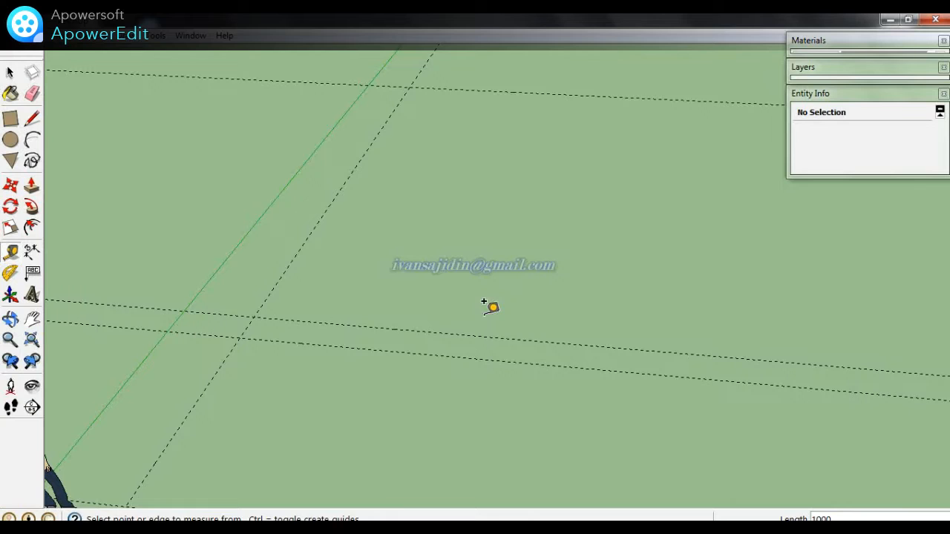
# - Offset a guide 600 cm along the red axis direction from the guide parallel to the green axis
pyautogui.click(304, 242)
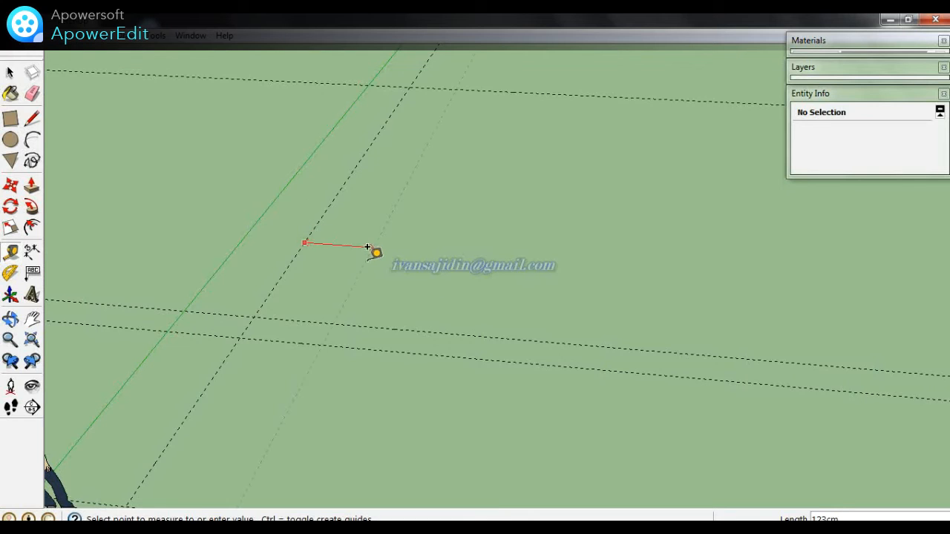
pyautogui.write('60')
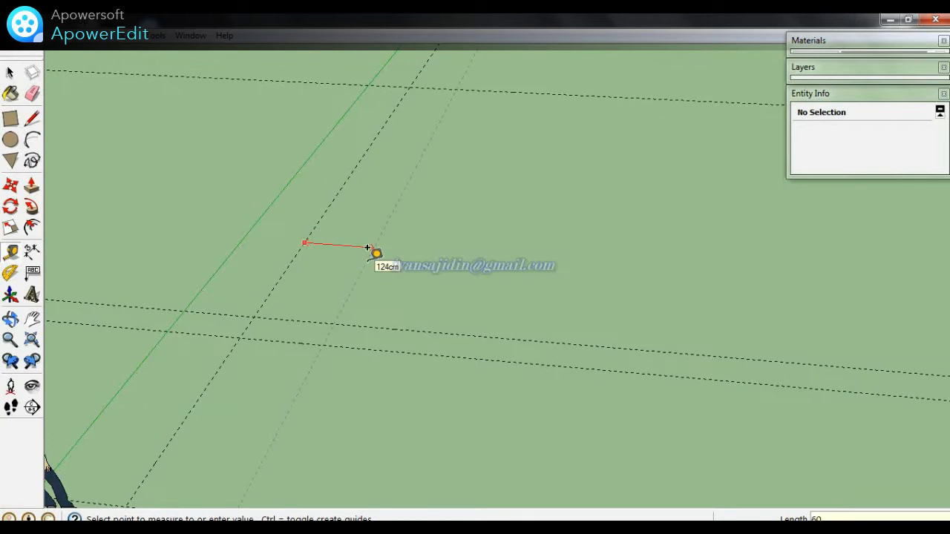
pyautogui.write('0')
pyautogui.press('Return')
# - Draw three rectangles between the guides: the 600 x 1000 cm rear area, the 50 cm strip and the front area
pyautogui.press('r')
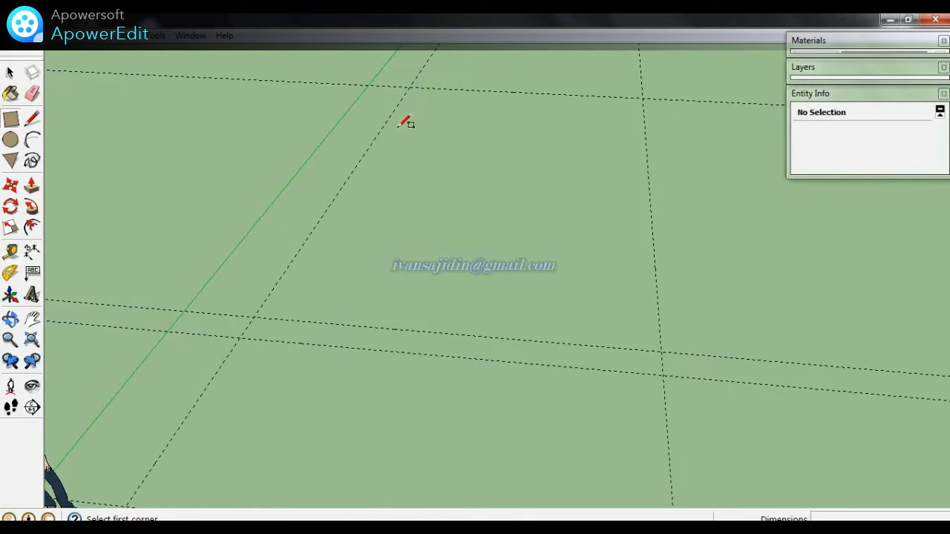
pyautogui.click(409, 87)
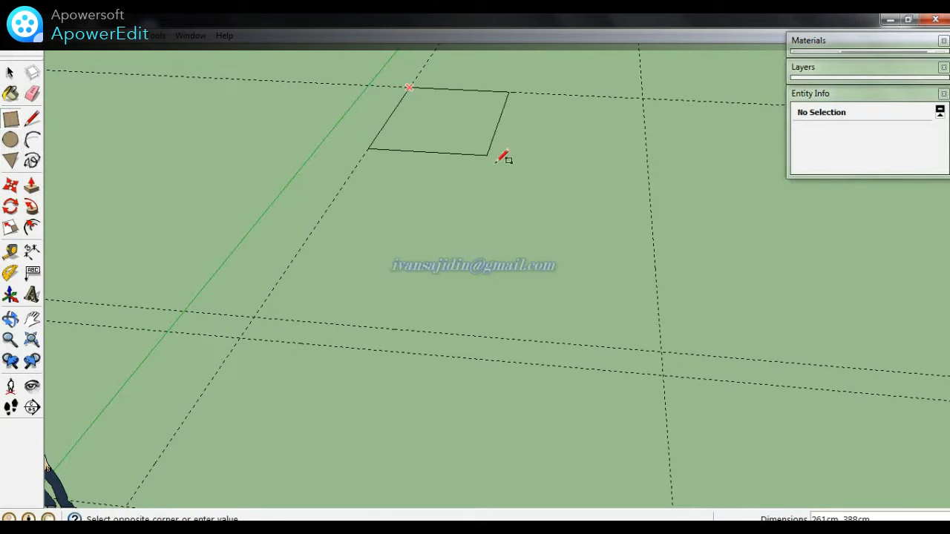
pyautogui.click(660, 350)
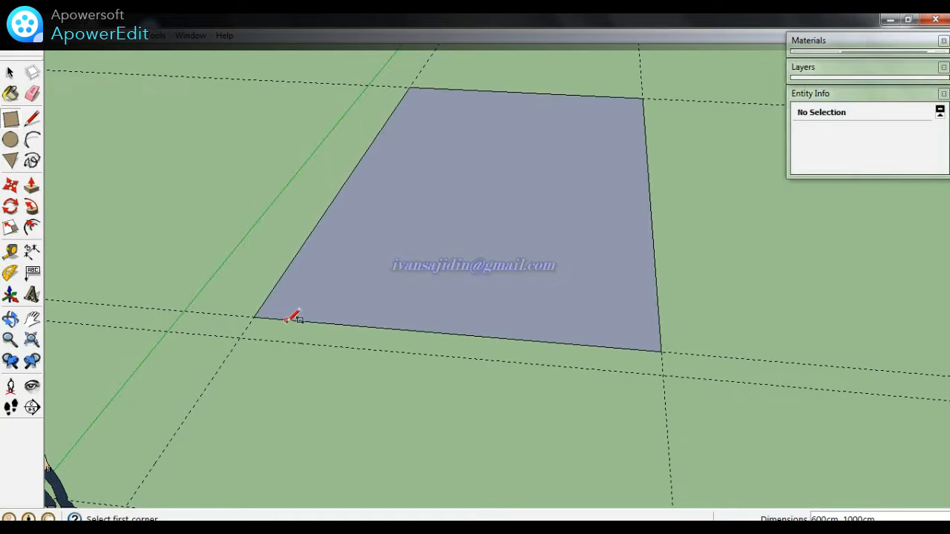
pyautogui.click(254, 316)
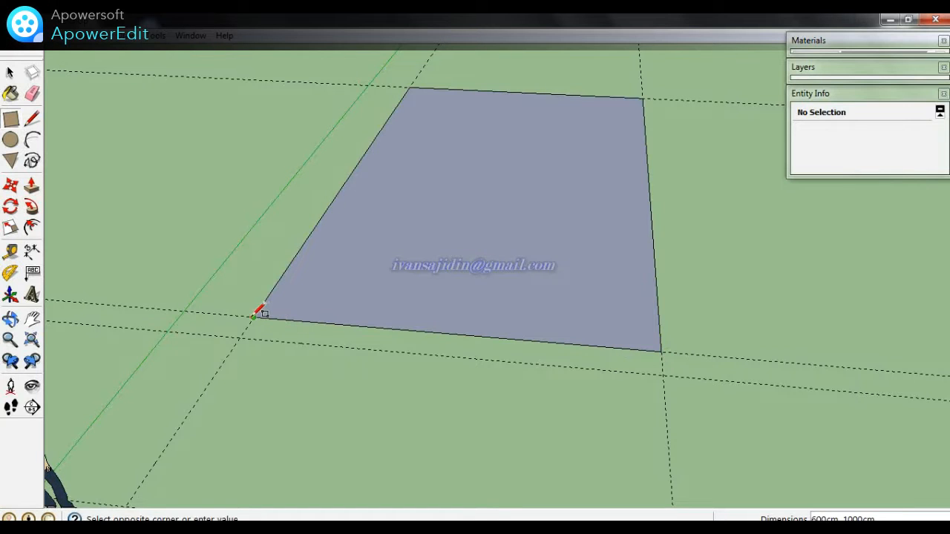
pyautogui.click(663, 375)
pyautogui.scroll(-2, 486, 239)
pyautogui.click(345, 296)
pyautogui.click(588, 393)
# - Paint the front rectangle with Asphalt_New from the Asphalt and Concrete materials
pyautogui.moveTo(590, 393); pyautogui.dragTo(557, 297, button='middle')
pyautogui.scroll(2, 556, 297)
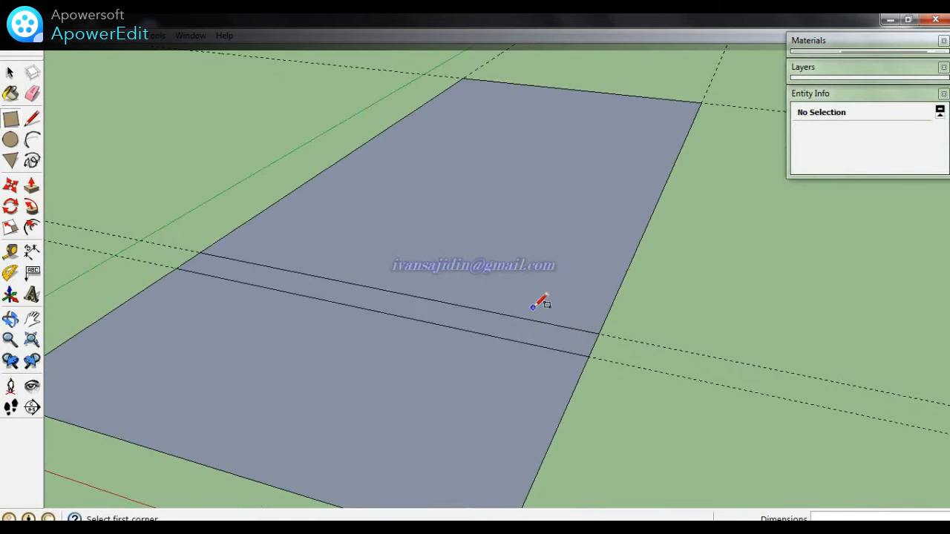
pyautogui.scroll(-1, 508, 279)
pyautogui.scroll(-1, 512, 277)
pyautogui.press('b')
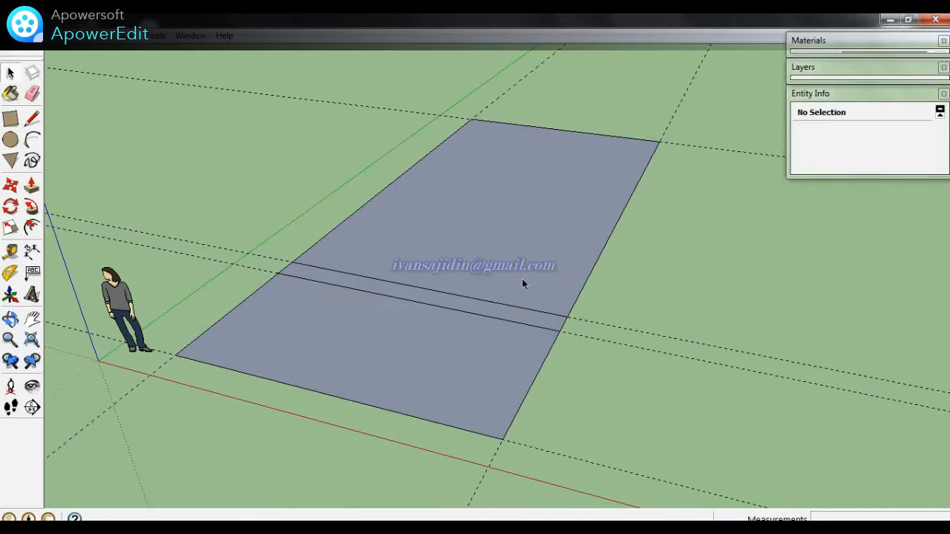
pyautogui.click(883, 131)
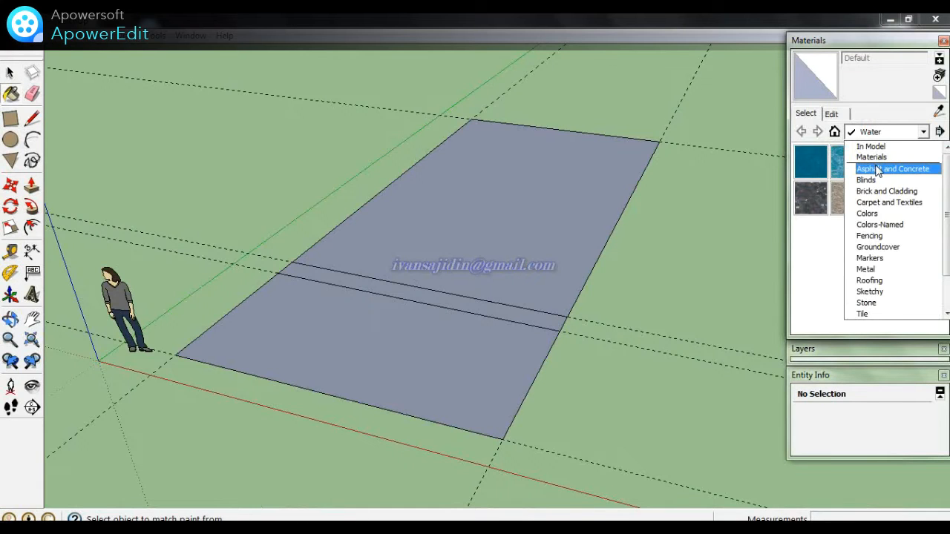
pyautogui.click(878, 169)
pyautogui.click(812, 160)
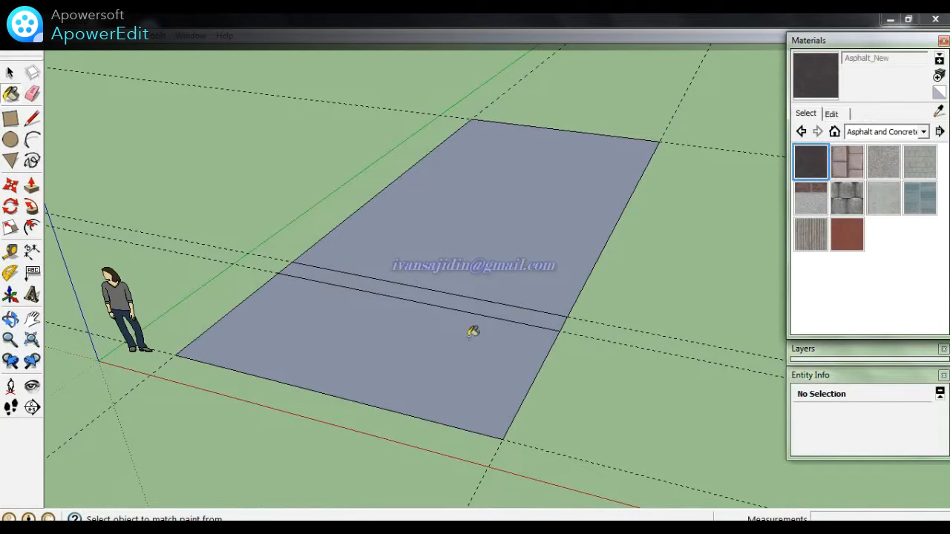
pyautogui.click(494, 403)
# - Paint the front rectangle with the Asphalt_Stamped_Brick material
pyautogui.scroll(2, 496, 402)
pyautogui.click(846, 161)
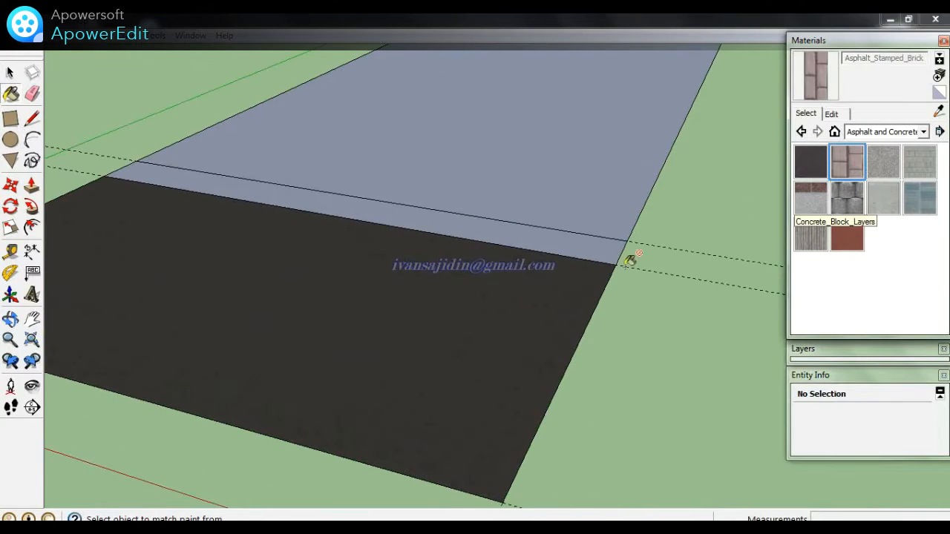
pyautogui.click(497, 316)
pyautogui.scroll(-3, 505, 322)
pyautogui.scroll(1, 553, 318)
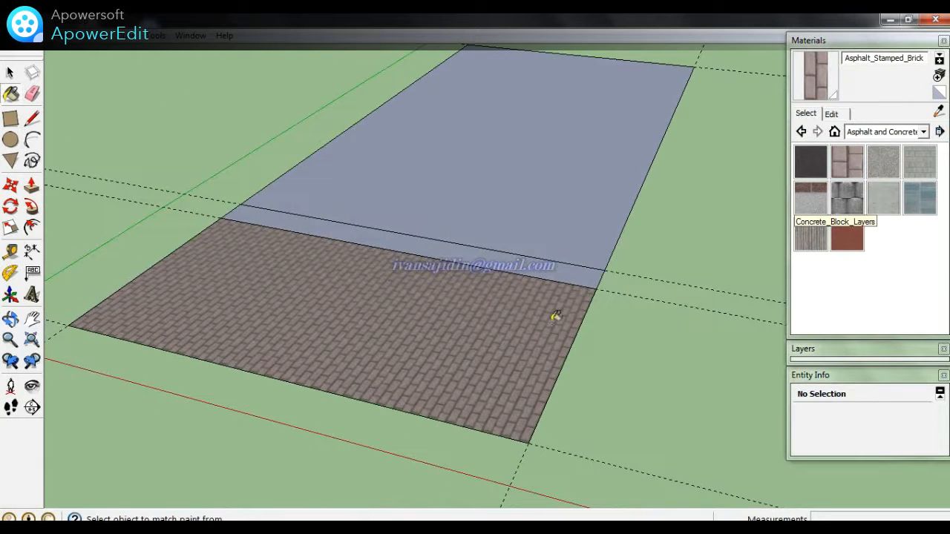
# - Paint the narrow strip and the large rear rectangle with the Concrete_Aggregate material
pyautogui.scroll(2, 478, 313)
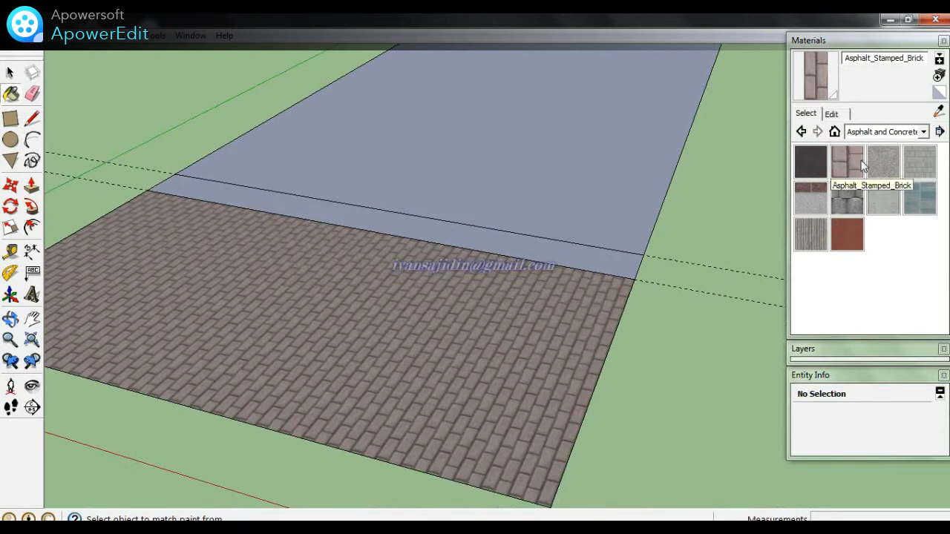
pyautogui.click(869, 164)
pyautogui.click(610, 265)
pyautogui.scroll(-3, 576, 248)
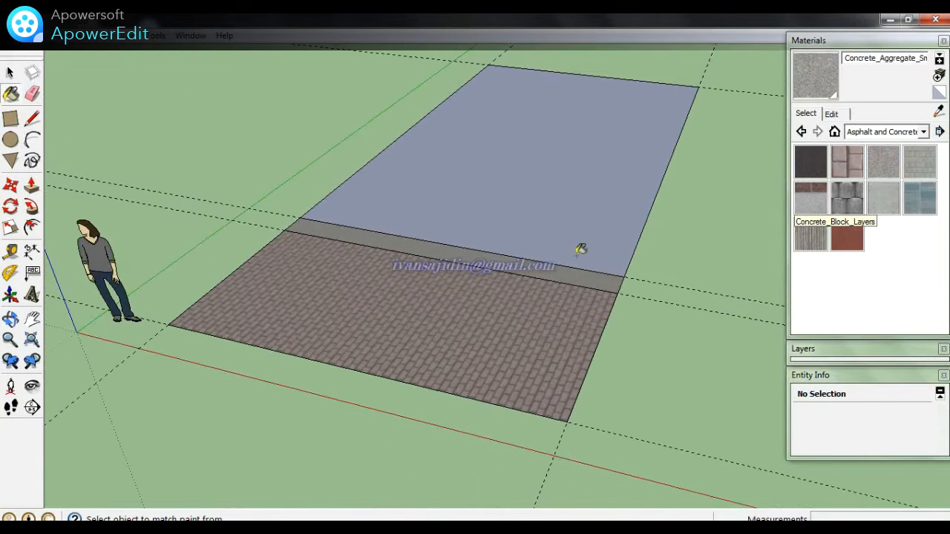
pyautogui.scroll(3, 596, 210)
pyautogui.scroll(2, 594, 223)
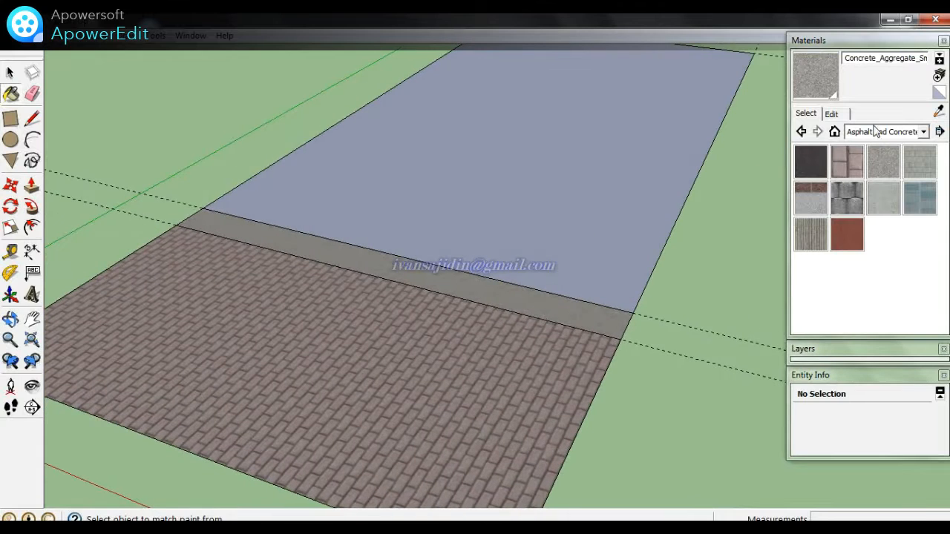
pyautogui.click(877, 132)
pyautogui.click(866, 115)
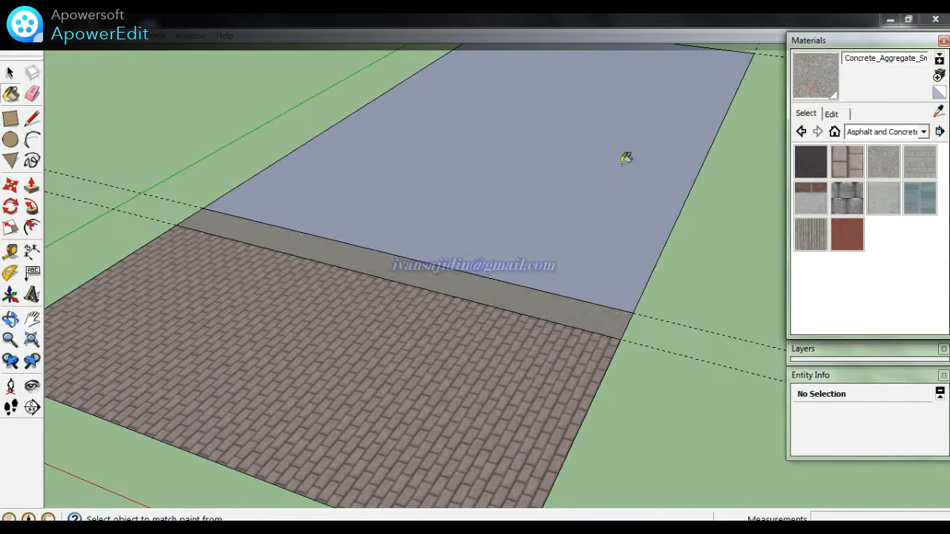
pyautogui.click(603, 195)
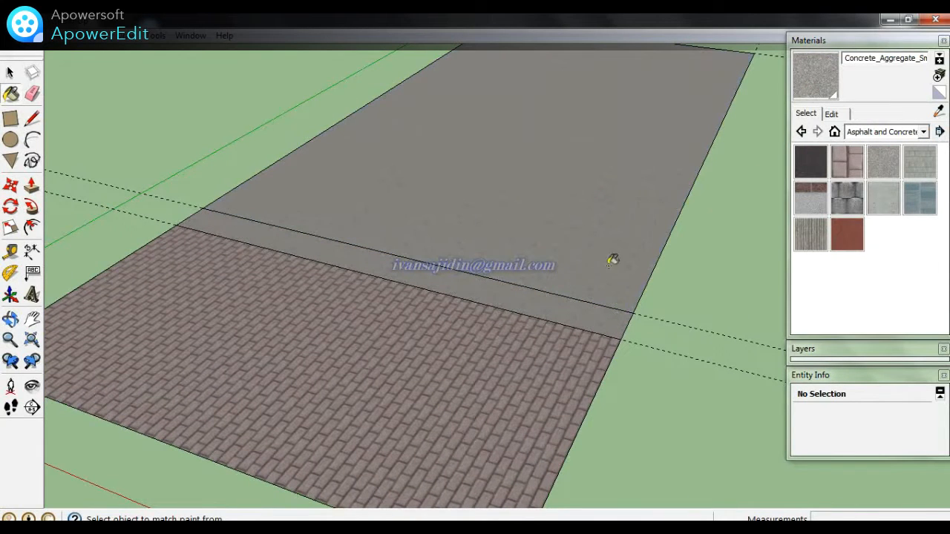
# - Repaint the narrow strip with the gray Concrete_Block_8x8 material and check how its texture looks
pyautogui.click(920, 172)
pyautogui.click(536, 299)
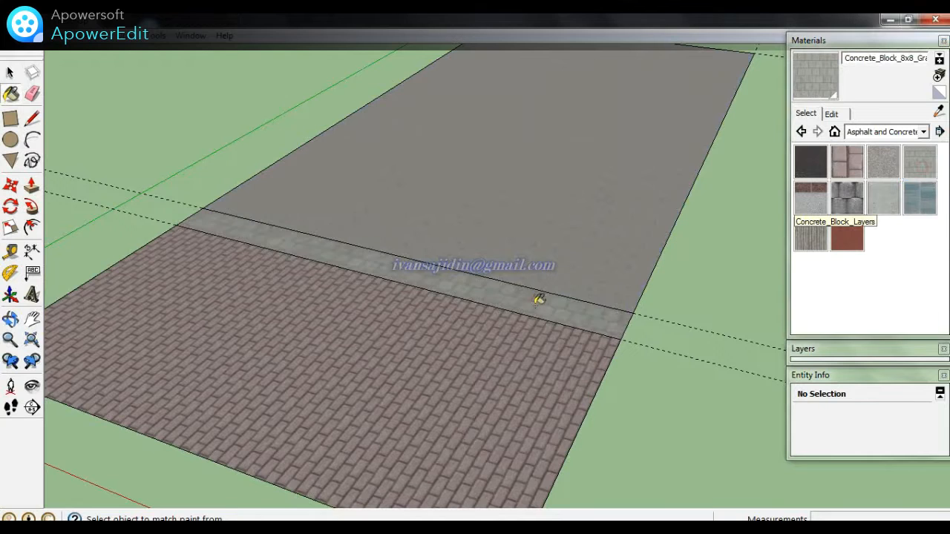
pyautogui.scroll(2, 583, 317)
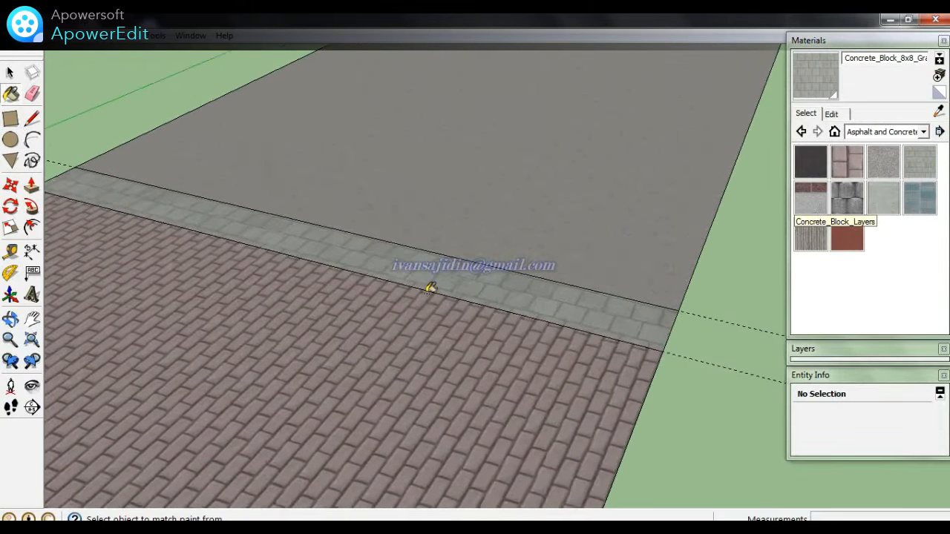
pyautogui.scroll(2, 430, 287)
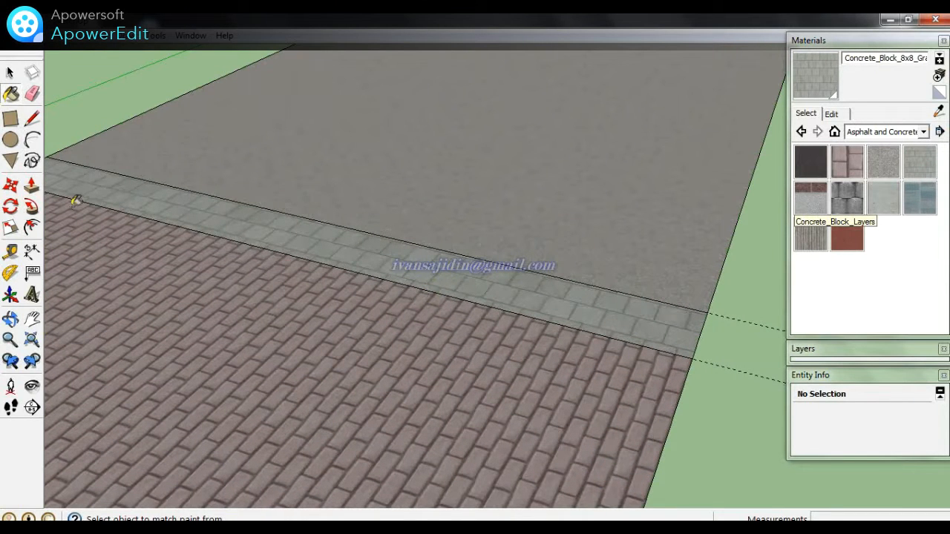
pyautogui.scroll(-1, 493, 267)
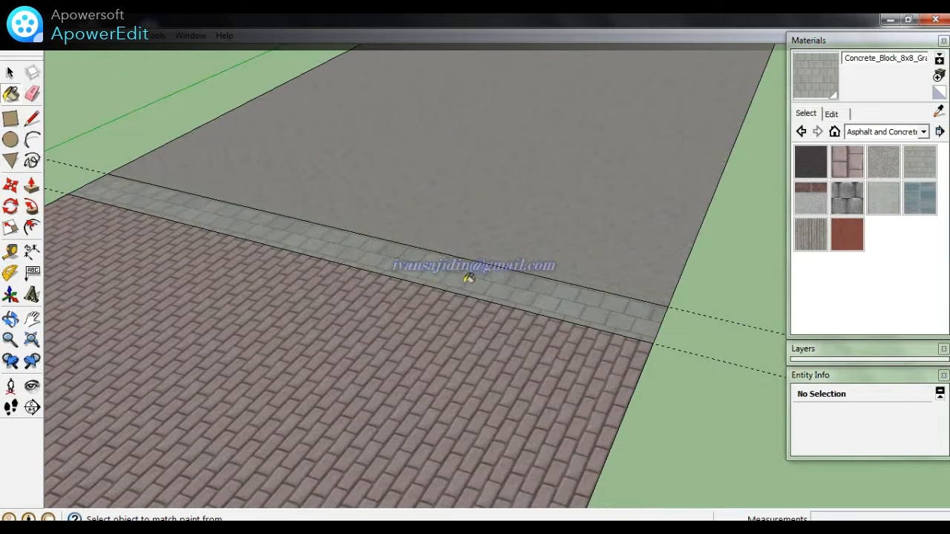
pyautogui.scroll(-1, 563, 312)
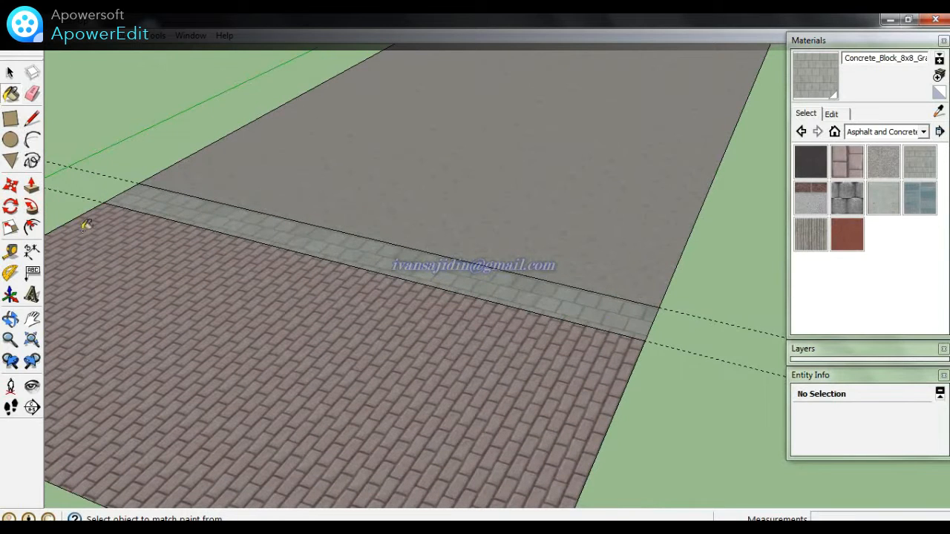
# - Offset the narrow strip's outline 12 cm inward
pyautogui.click(31, 227)
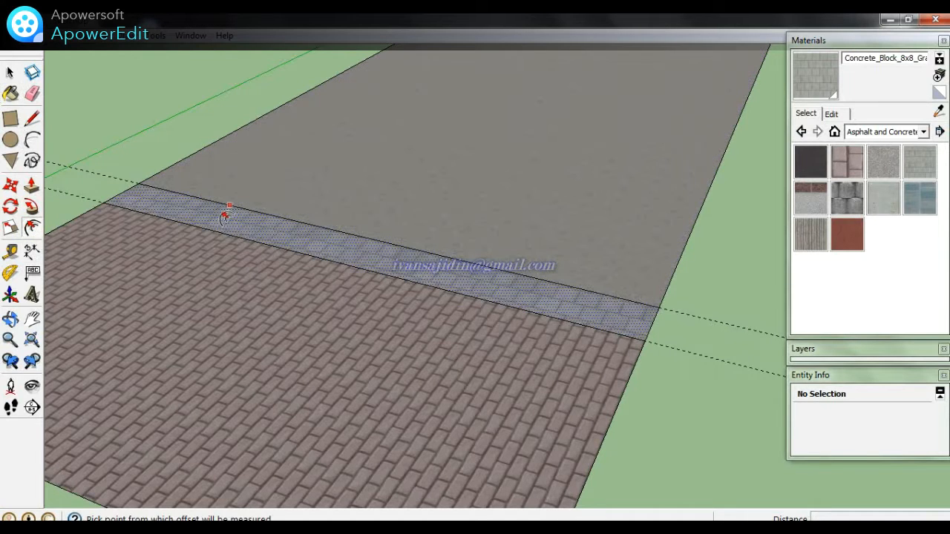
pyautogui.click(222, 218)
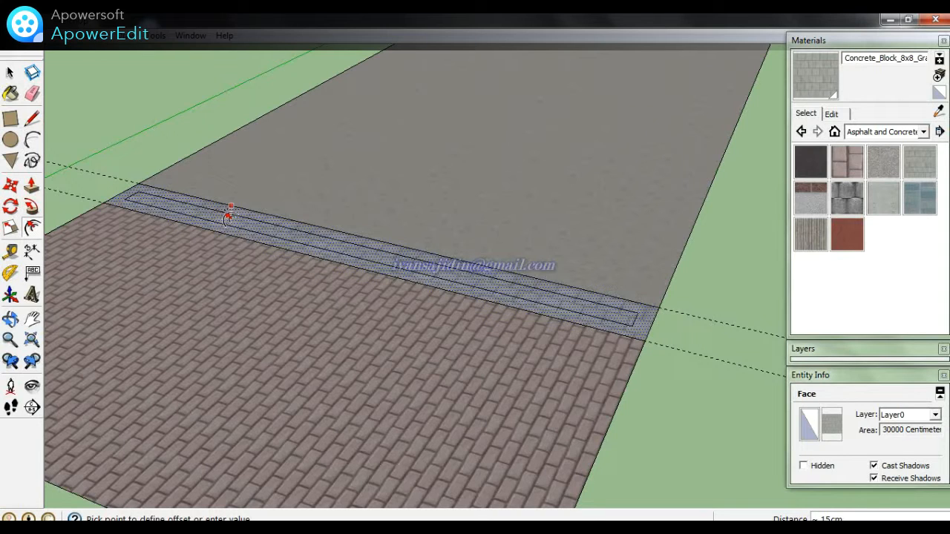
pyautogui.write('12')
pyautogui.press('Return')
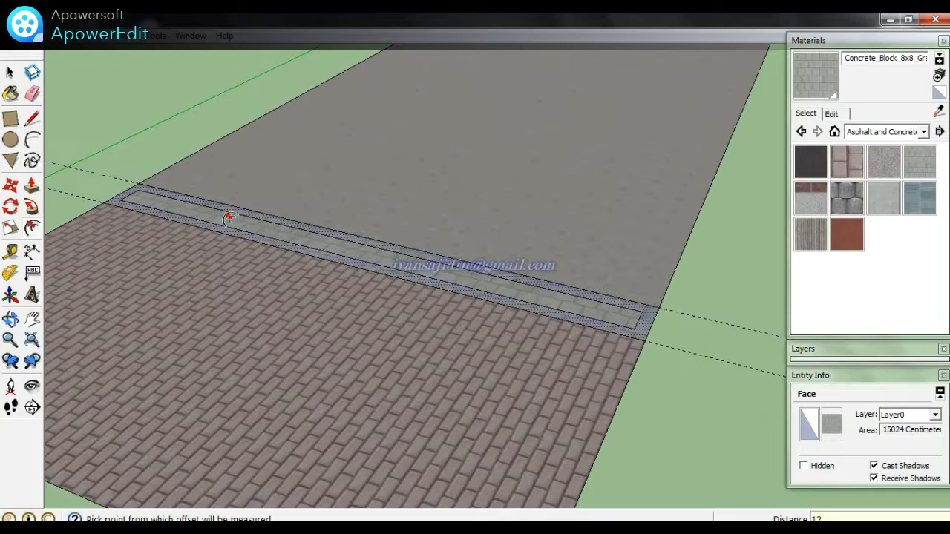
# - Raise the brick-paved front area by 15 cm with Push/Pull
pyautogui.scroll(-2, 229, 219)
pyautogui.moveTo(297, 245); pyautogui.dragTo(265, 276, button='middle')
pyautogui.scroll(2, 268, 280)
pyautogui.press('p')
pyautogui.click(418, 356)
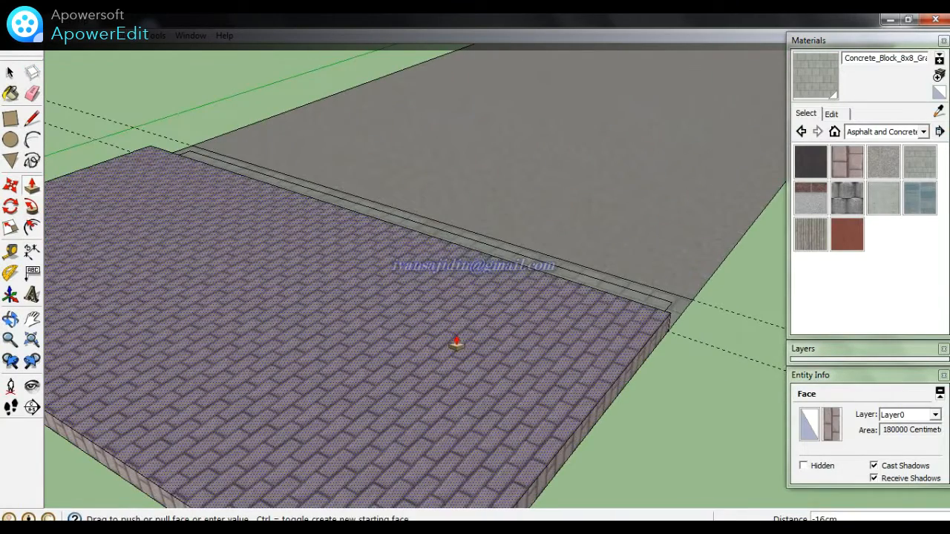
pyautogui.write('1')
pyautogui.press('Return')
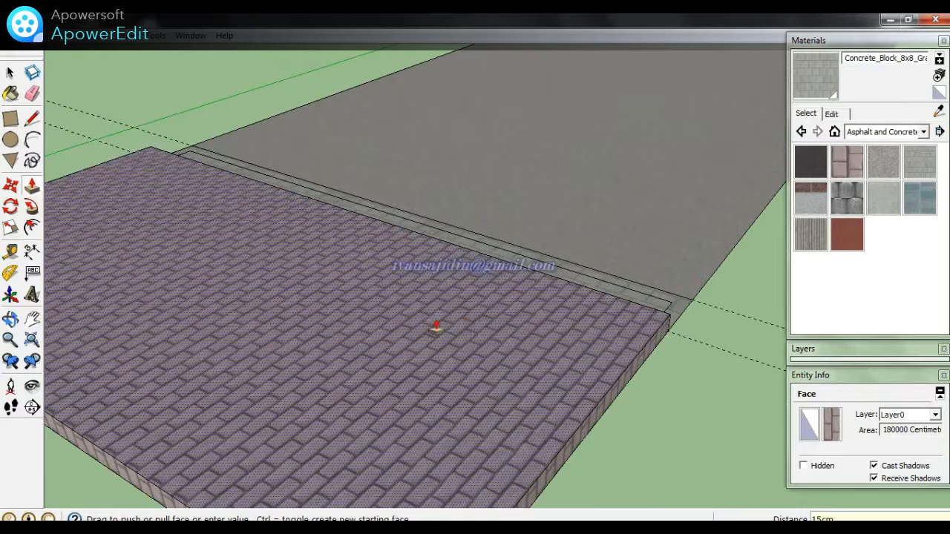
# - Raise the strip's border level with the front area and its inner channel floor by 10 cm
pyautogui.scroll(3, 667, 319)
pyautogui.click(599, 359)
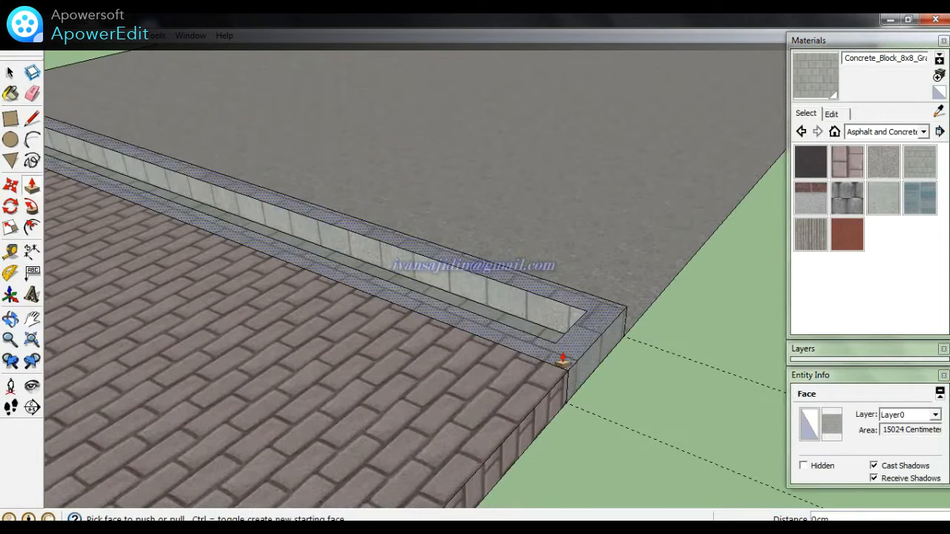
pyautogui.write('10')
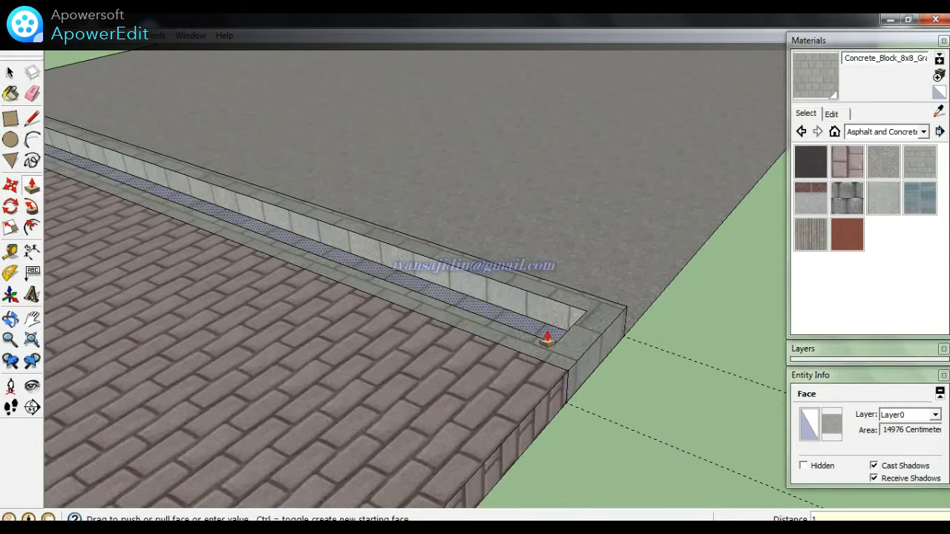
pyautogui.press('Return')
# - Raise the large rear plot by 15 cm, level with the strip's border
pyautogui.click(615, 289)
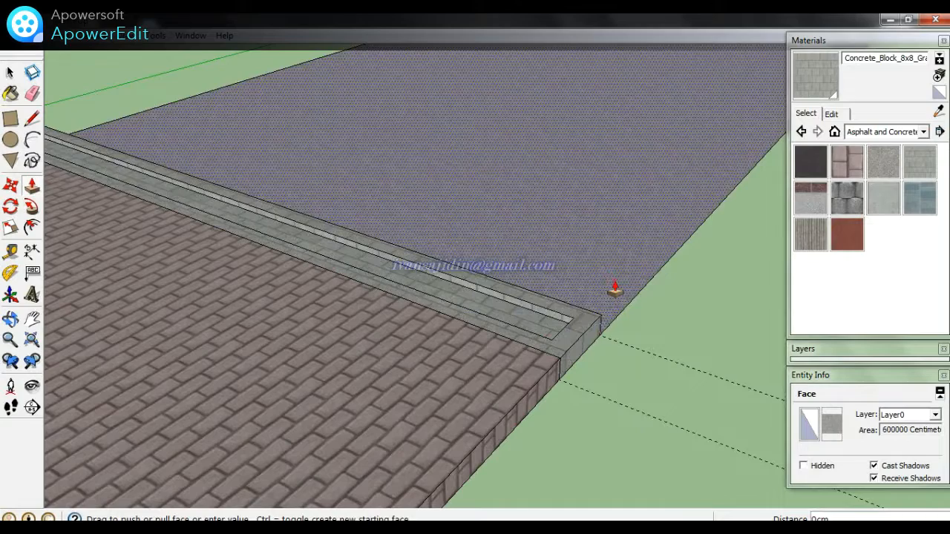
pyautogui.click(545, 304)
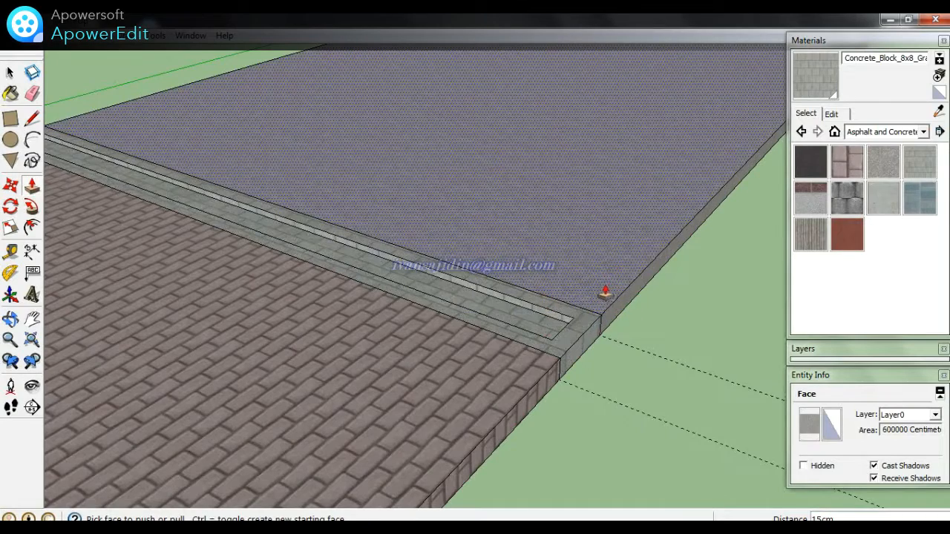
# - Dimension the long side of the rear plot and place the dimension outside it
pyautogui.scroll(-5, 594, 326)
pyautogui.moveTo(636, 398)
pyautogui.mouseDown(button='middle')
pyautogui.moveTo(551, 364)
pyautogui.moveTo(556, 344)
pyautogui.moveTo(507, 371)
pyautogui.moveTo(579, 323)
pyautogui.mouseUp(button='middle')
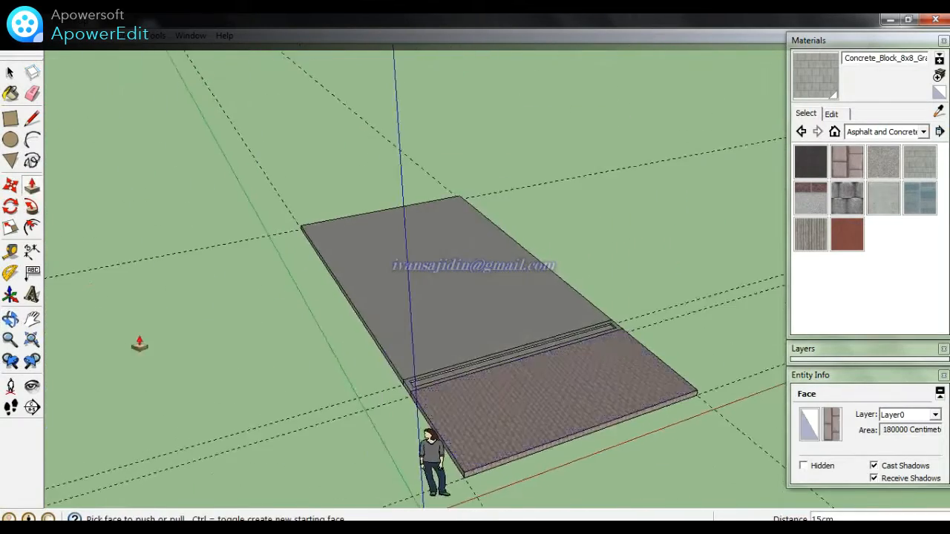
pyautogui.scroll(1, 148, 364)
pyautogui.click(32, 251)
pyautogui.scroll(2, 401, 331)
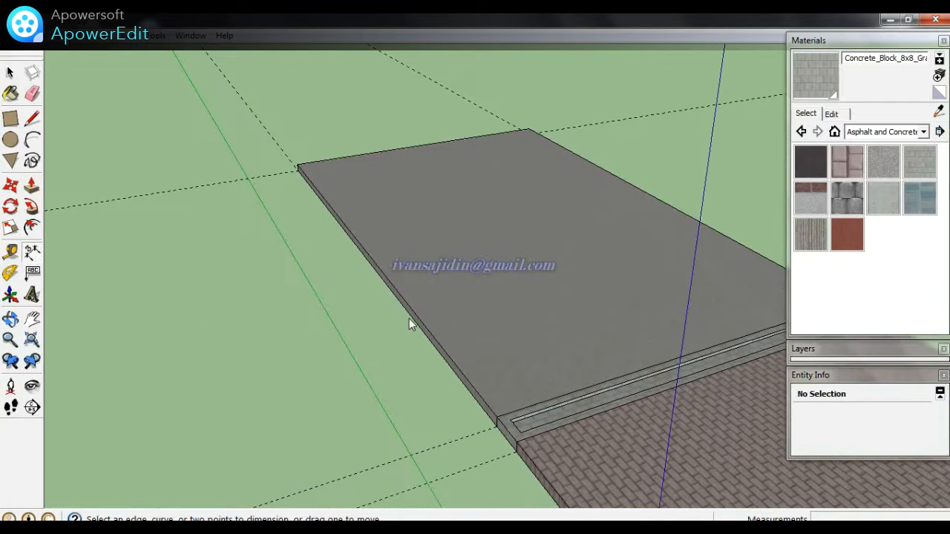
pyautogui.click(408, 317)
pyautogui.click(271, 363)
# - Dimension the short rear edge of the plot and place the dimension beyond it
pyautogui.scroll(-2, 409, 335)
pyautogui.moveTo(409, 334); pyautogui.dragTo(426, 453, button='middle')
pyautogui.scroll(1, 282, 266)
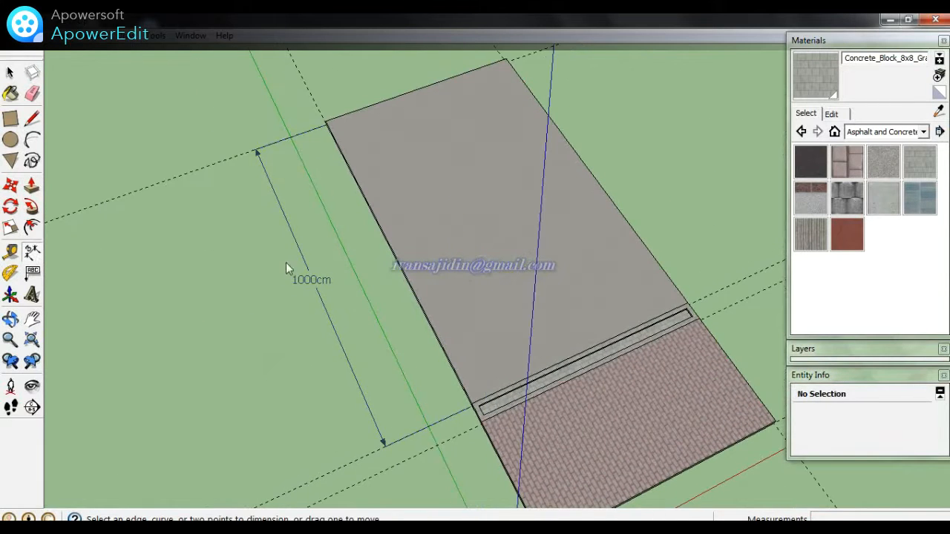
pyautogui.scroll(1, 294, 258)
pyautogui.scroll(-3, 408, 261)
pyautogui.scroll(4, 342, 117)
pyautogui.moveTo(354, 132); pyautogui.dragTo(205, 303, button='middle')
pyautogui.click(491, 212)
pyautogui.click(437, 247)
# - Extend the strip outward by 30 cm at its end on the green-axis side
pyautogui.scroll(-3, 296, 308)
pyautogui.moveTo(377, 319); pyautogui.dragTo(301, 394, button='middle')
pyautogui.scroll(3, 354, 218)
pyautogui.moveTo(299, 263); pyautogui.dragTo(581, 170, button='middle')
pyautogui.scroll(3, 356, 401)
pyautogui.moveTo(304, 418); pyautogui.dragTo(319, 421, button='middle')
pyautogui.scroll(2, 319, 420)
pyautogui.press('p')
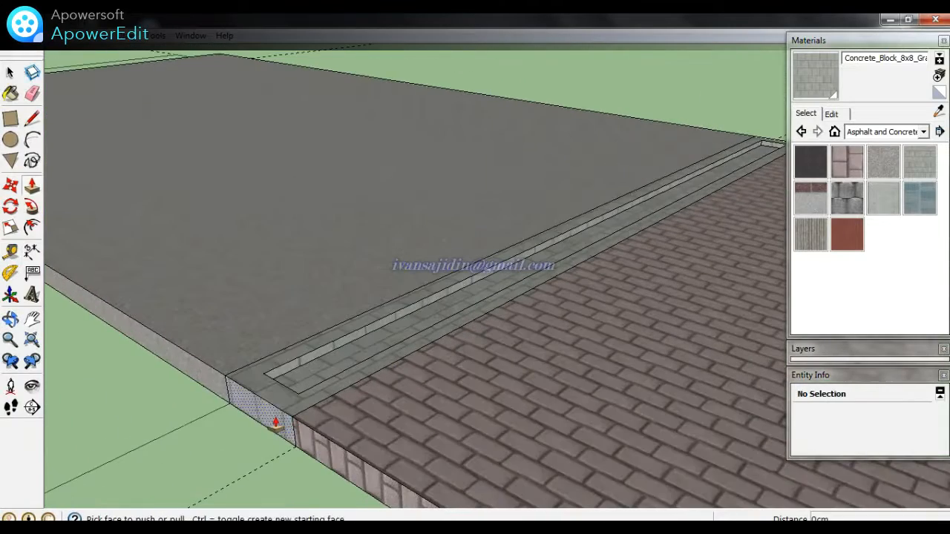
pyautogui.moveTo(281, 423); pyautogui.dragTo(211, 467)
pyautogui.write('30')
pyautogui.press('Return')
# - Lengthen the recessed channel by 30 cm at the same extended end of the strip
pyautogui.moveTo(476, 327); pyautogui.dragTo(58, 268, button='middle')
pyautogui.scroll(2, 418, 131)
pyautogui.moveTo(277, 253); pyautogui.dragTo(264, 241)
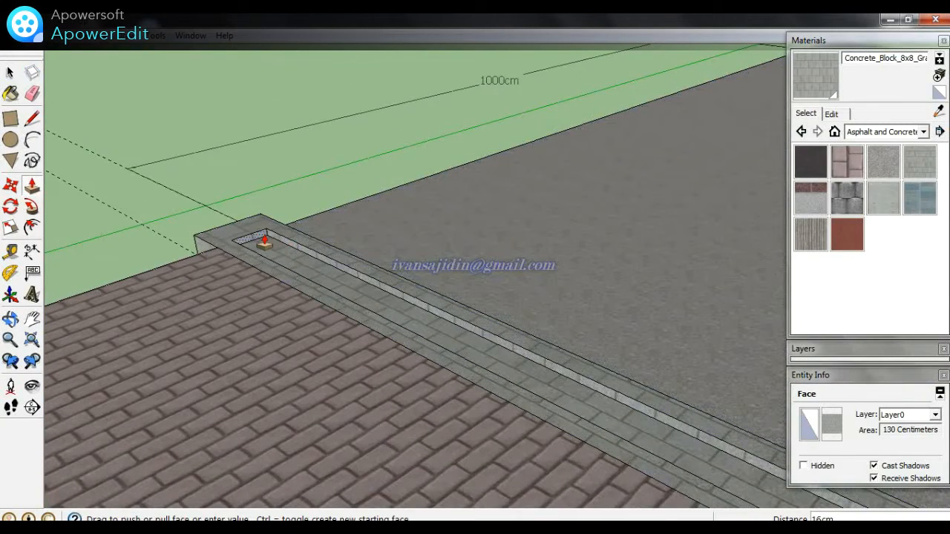
pyautogui.press('Return')
# - Extend the opposite end of the strip outward by 30 cm
pyautogui.scroll(-3, 180, 182)
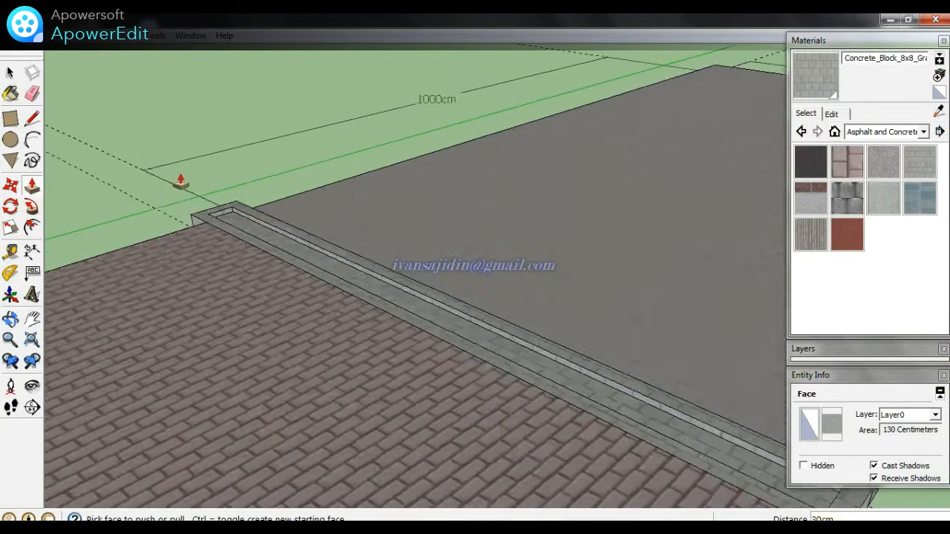
pyautogui.scroll(5, 579, 382)
pyautogui.click(480, 315)
pyautogui.write('30')
pyautogui.press('Return')
# - Lengthen the recessed channel by 30 cm at the strip's opposite end
pyautogui.moveTo(510, 337); pyautogui.dragTo(913, 419, button='middle')
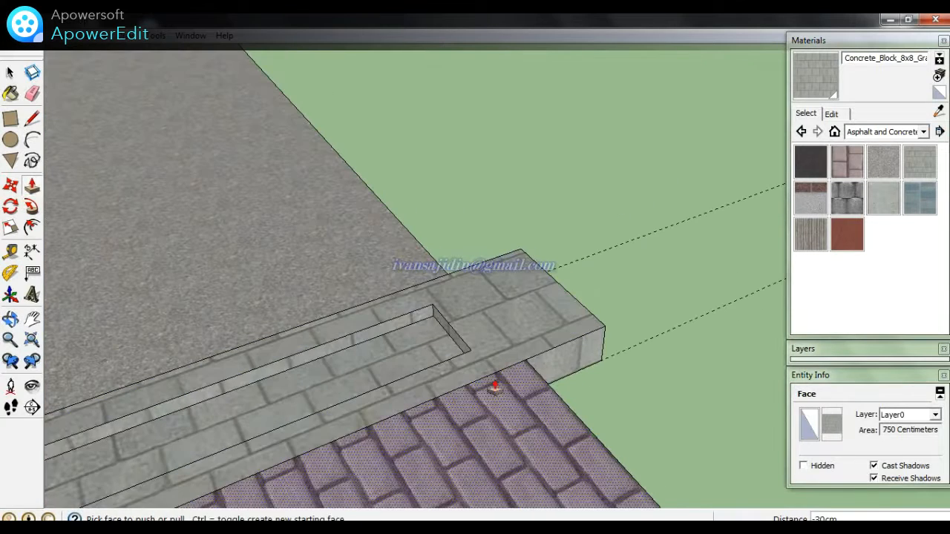
pyautogui.moveTo(490, 342); pyautogui.dragTo(530, 324, button='middle')
pyautogui.click(497, 344)
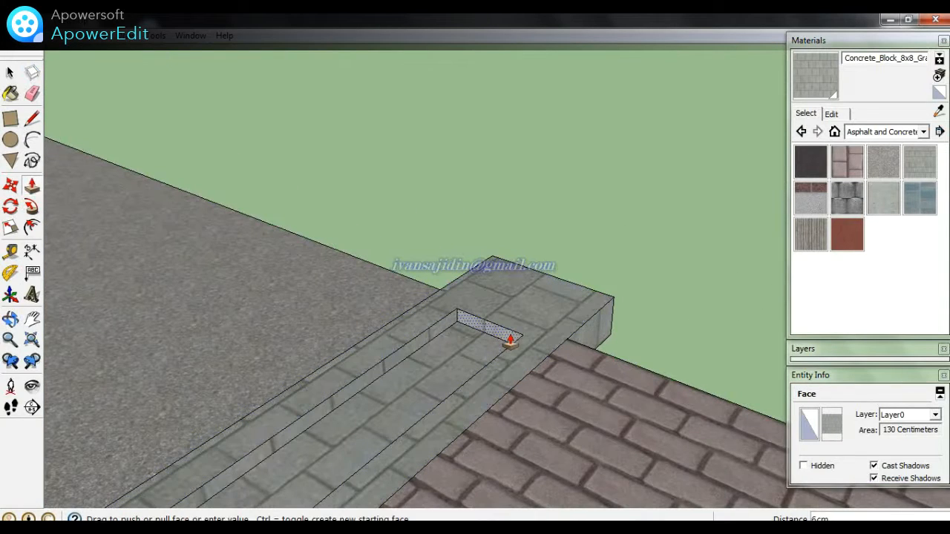
pyautogui.press('Return')
# - Repaint the front area with the Asphalt_New material
pyautogui.scroll(-8, 568, 283)
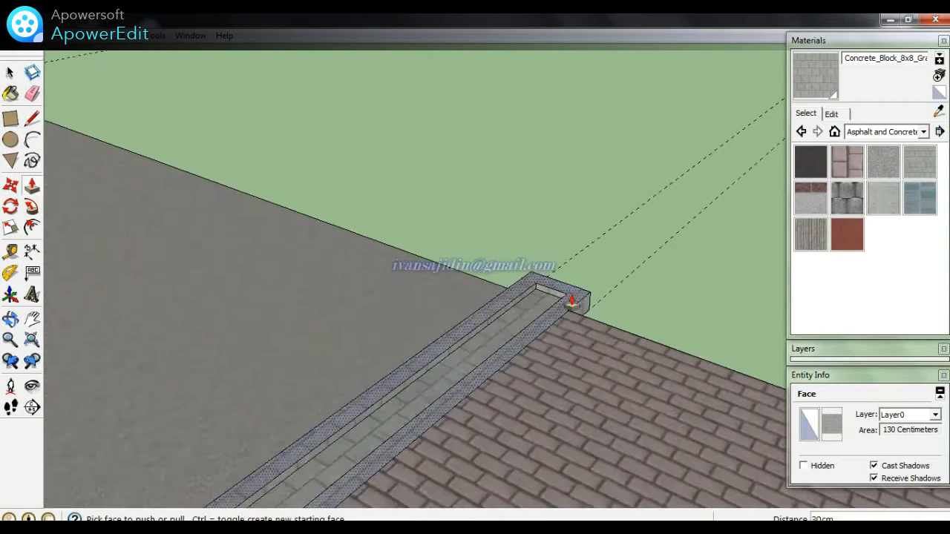
pyautogui.moveTo(377, 441)
pyautogui.mouseDown(button='middle')
pyautogui.moveTo(511, 456)
pyautogui.moveTo(396, 450)
pyautogui.moveTo(449, 412)
pyautogui.moveTo(401, 452)
pyautogui.moveTo(403, 435)
pyautogui.mouseUp(button='middle')
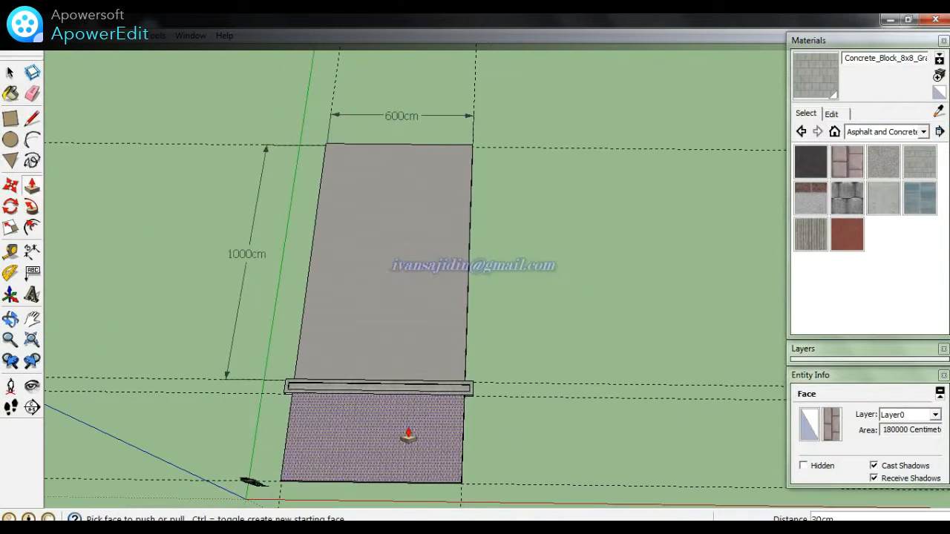
pyautogui.click(811, 172)
pyautogui.click(426, 433)
pyautogui.press('space')
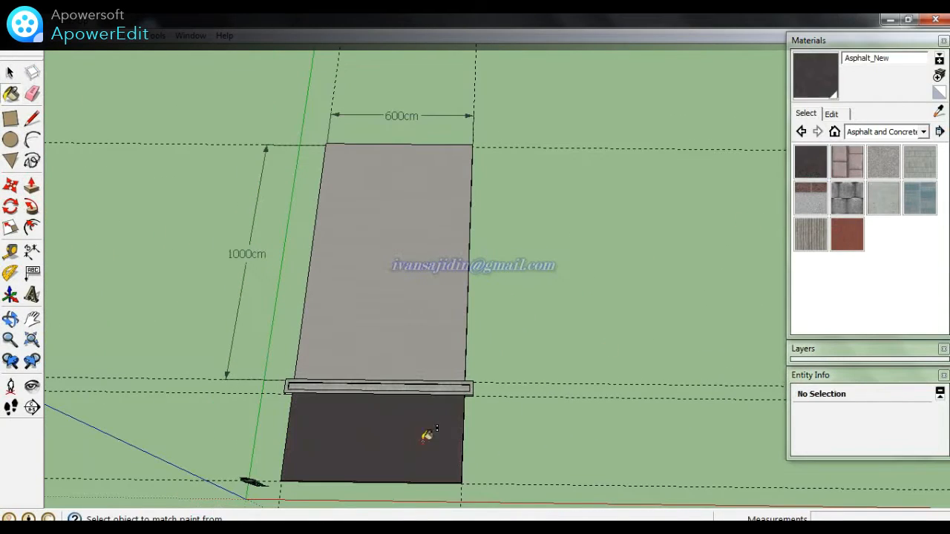
# - Move the 600 cm dimension slightly farther away from the plot's rear edge
pyautogui.moveTo(523, 292)
pyautogui.mouseDown(button='middle')
pyautogui.moveTo(436, 414)
pyautogui.moveTo(415, 343)
pyautogui.mouseUp(button='middle')
pyautogui.scroll(2, 384, 208)
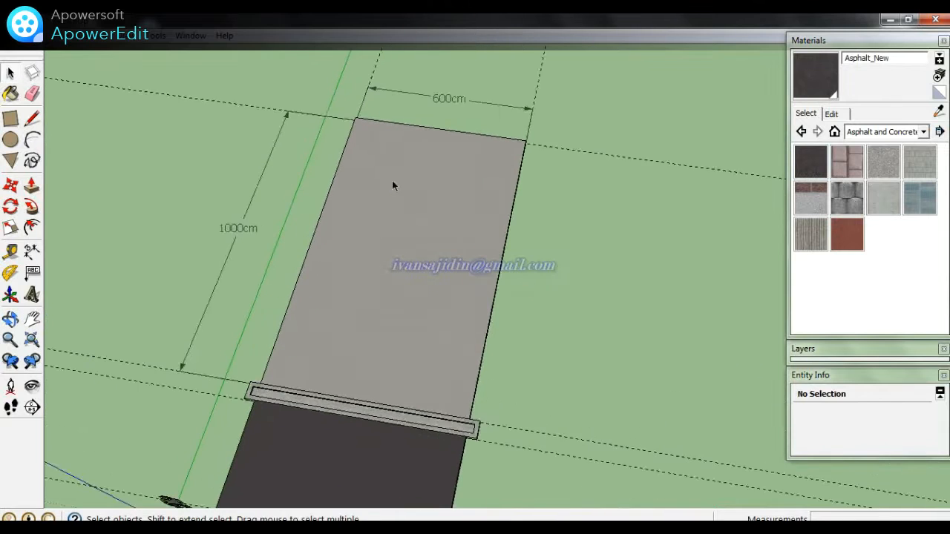
pyautogui.moveTo(393, 183); pyautogui.dragTo(429, 310, button='middle')
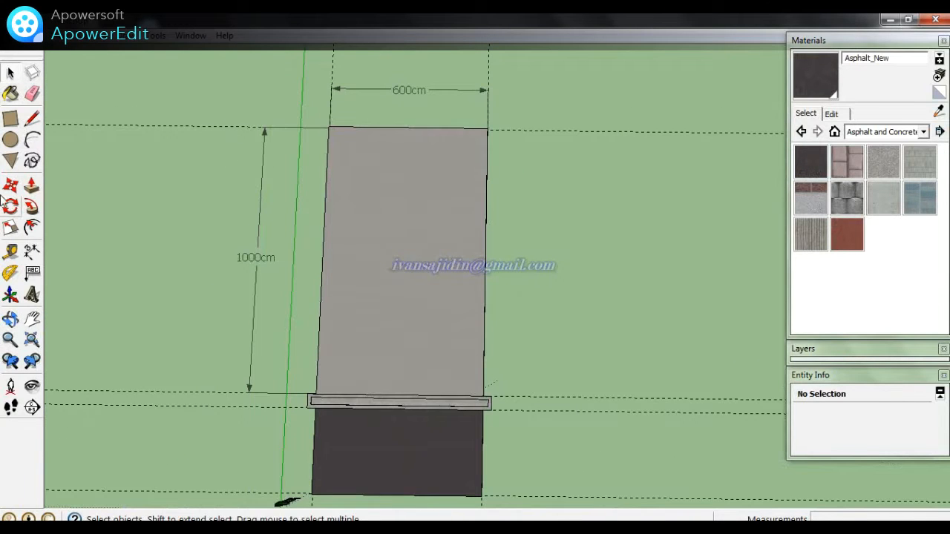
pyautogui.click(411, 91)
pyautogui.press('m')
pyautogui.click(413, 89)
pyautogui.click(412, 81)
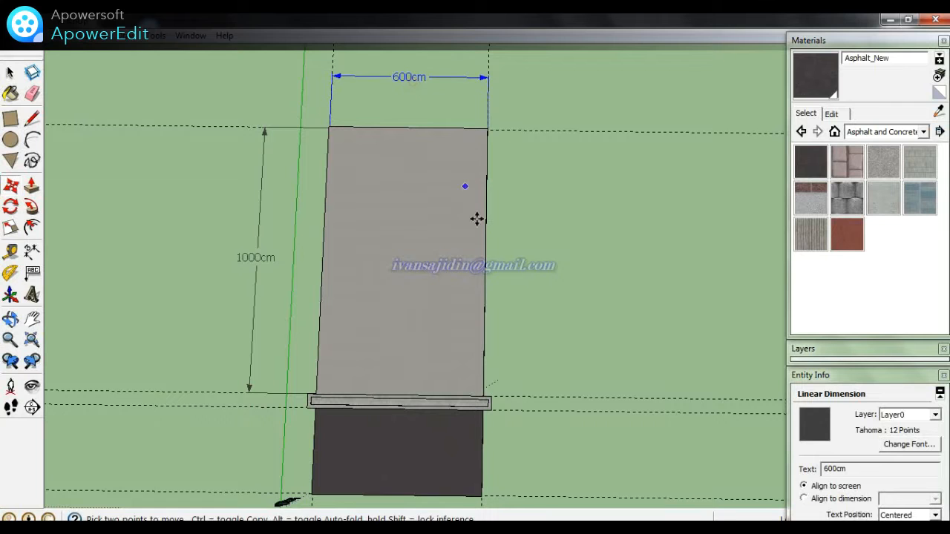
# - Paint the floor of the strip's channel with Water_Deep from the Water materials
pyautogui.moveTo(523, 385); pyautogui.dragTo(450, 295, button='middle')
pyautogui.scroll(3, 413, 328)
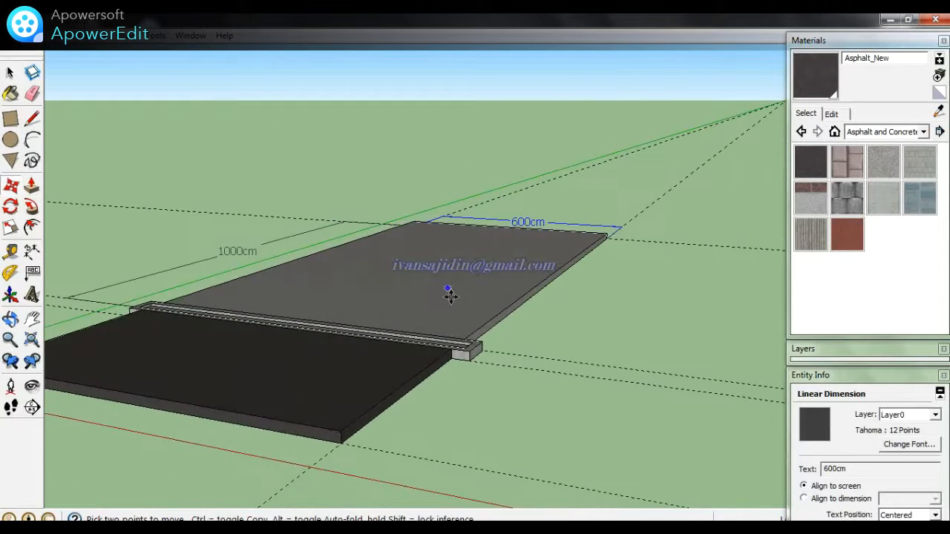
pyautogui.scroll(3, 450, 295)
pyautogui.moveTo(413, 409); pyautogui.dragTo(475, 415, button='middle')
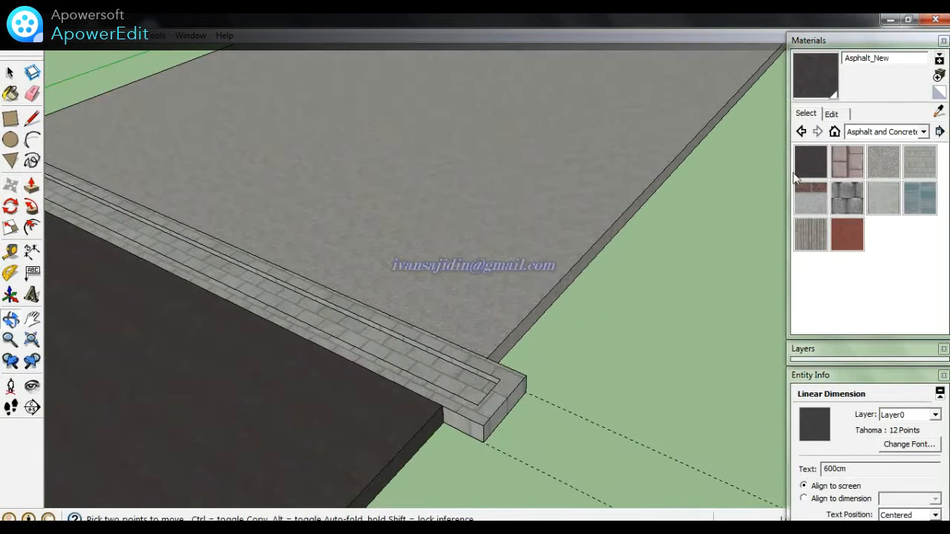
pyautogui.click(875, 132)
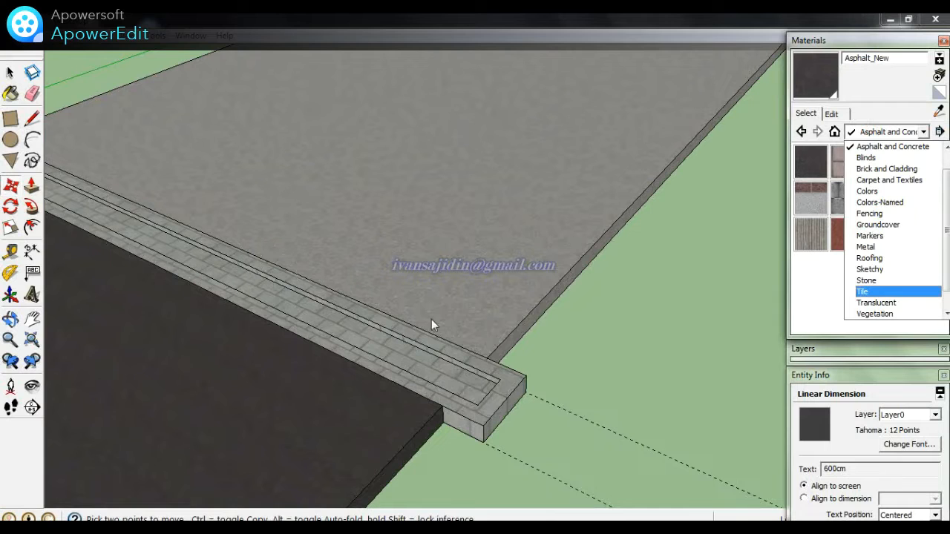
pyautogui.scroll(-1, 946, 258)
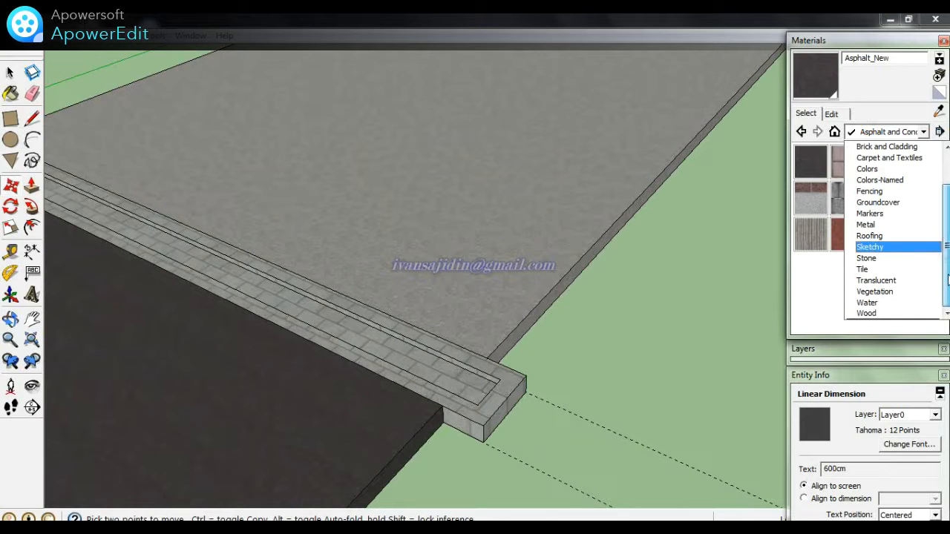
pyautogui.click(883, 303)
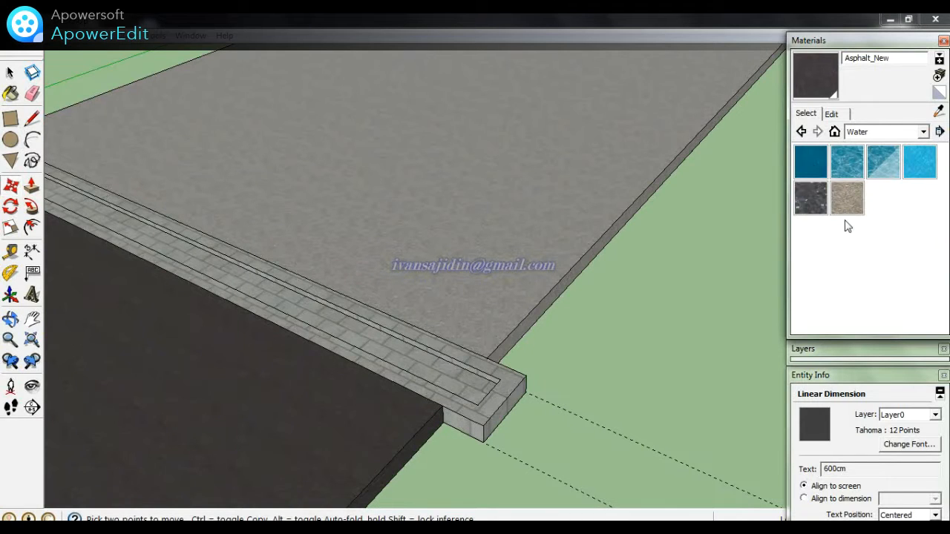
pyautogui.click(814, 165)
pyautogui.click(451, 362)
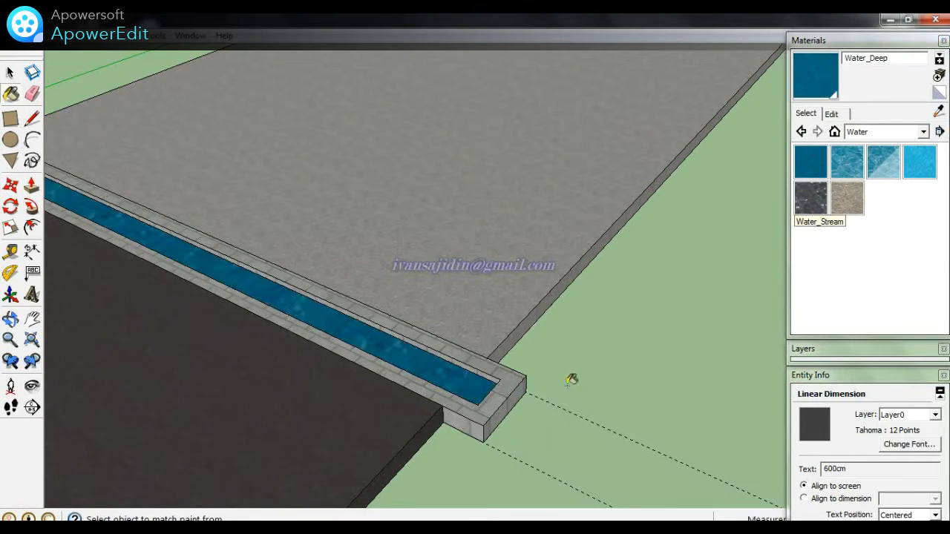
# - Raise the rear plot by another 30 cm above the water channel
pyautogui.scroll(-2, 650, 375)
pyautogui.press('space')
pyautogui.moveTo(564, 348); pyautogui.dragTo(494, 322, button='middle')
pyautogui.scroll(2, 456, 319)
pyautogui.press('p')
pyautogui.click(512, 326)
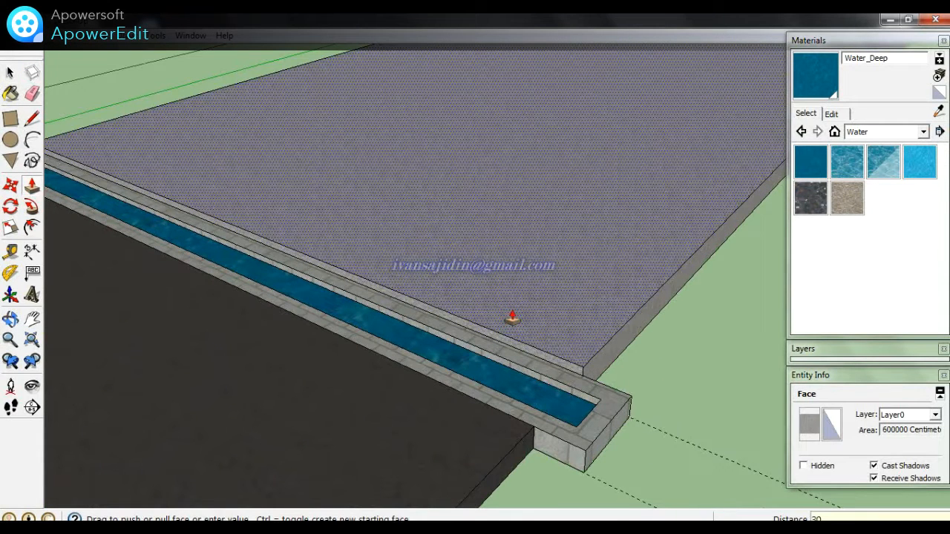
pyautogui.click(509, 259)
pyautogui.scroll(-4, 555, 371)
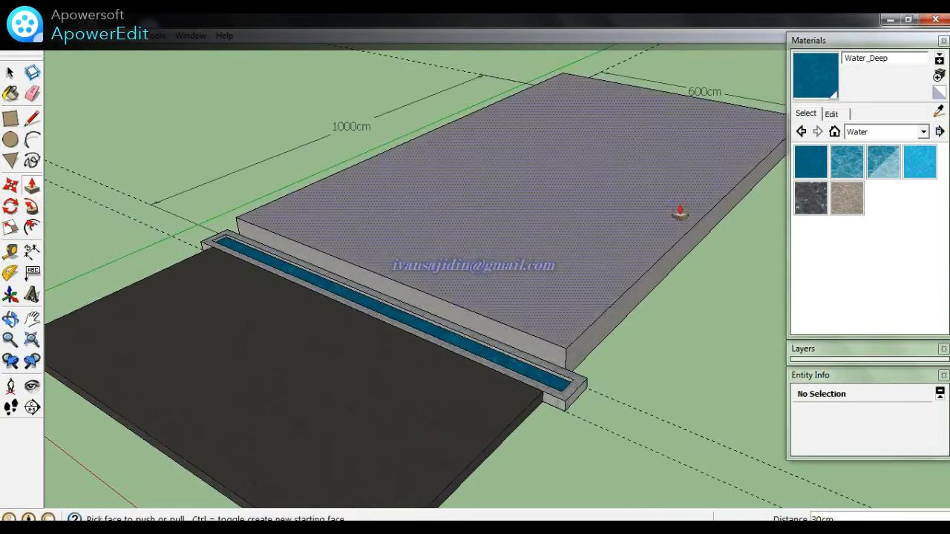
# - Collapse the Materials and Entity Info windows to free the drawing area
pyautogui.click(816, 41)
pyautogui.click(823, 94)
# - Offset the outline of the raised plot's top face 12 cm inward
pyautogui.moveTo(527, 211); pyautogui.dragTo(702, 213, button='middle')
pyautogui.scroll(2, 479, 220)
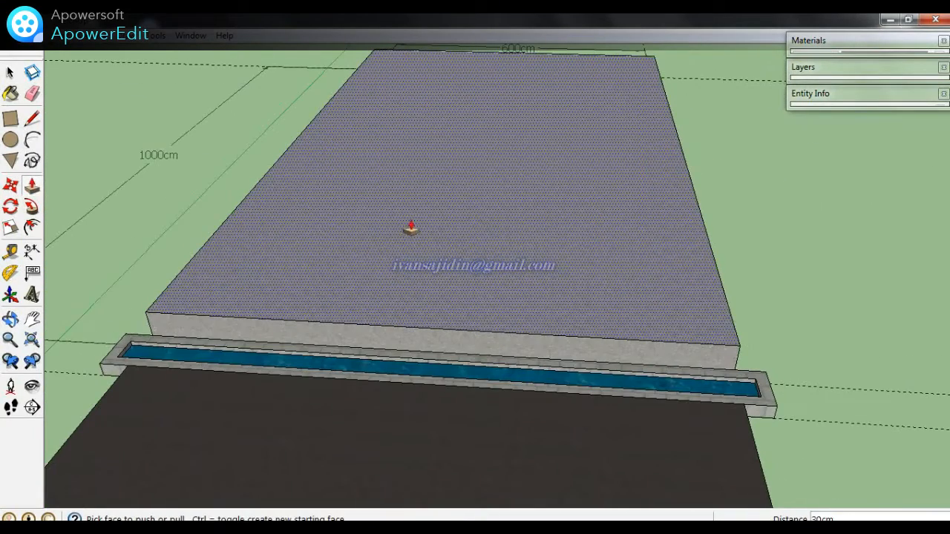
pyautogui.moveTo(411, 228); pyautogui.dragTo(426, 309, button='middle')
pyautogui.scroll(-5, 422, 367)
pyautogui.moveTo(420, 378); pyautogui.dragTo(474, 439, button='middle')
pyautogui.scroll(1, 458, 311)
pyautogui.scroll(-1, 455, 305)
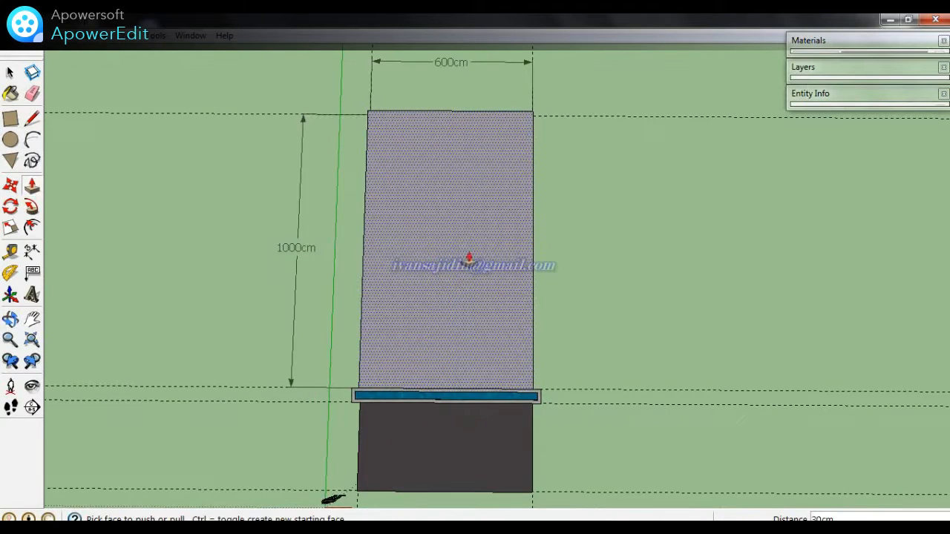
pyautogui.keyDown('shift'); pyautogui.moveTo(465, 251); pyautogui.dragTo(453, 271, button='middle'); pyautogui.keyUp('shift')
pyautogui.moveTo(453, 270); pyautogui.dragTo(458, 272)
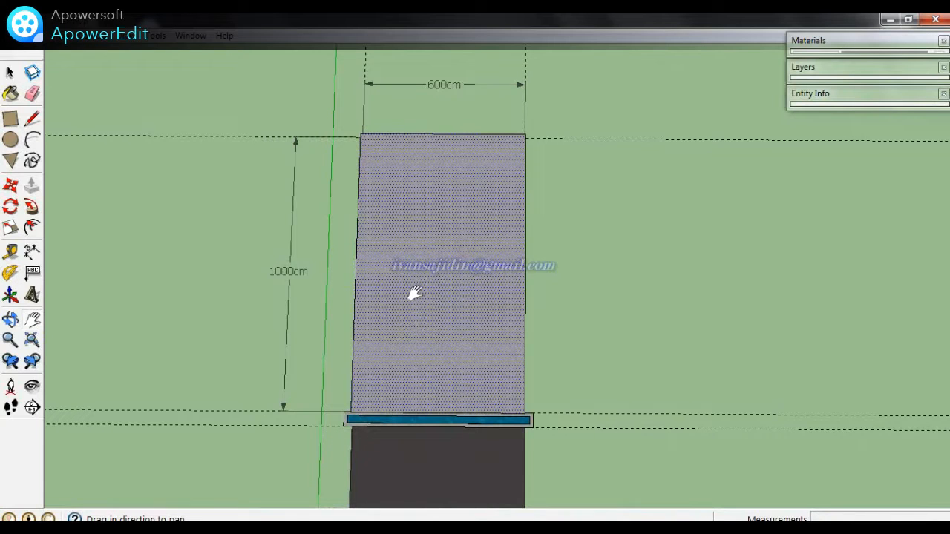
pyautogui.scroll(1, 415, 292)
pyautogui.moveTo(416, 290); pyautogui.dragTo(409, 299)
pyautogui.press('f')
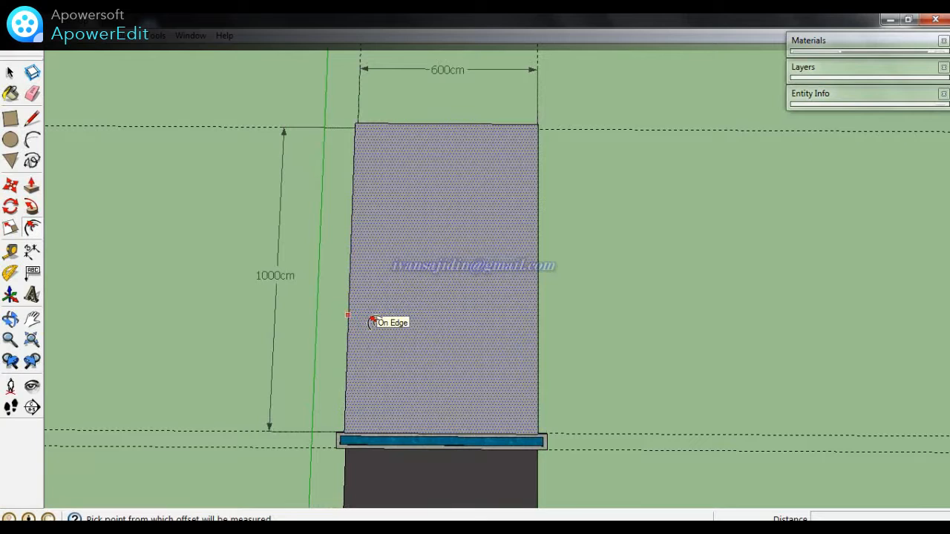
pyautogui.click(371, 321)
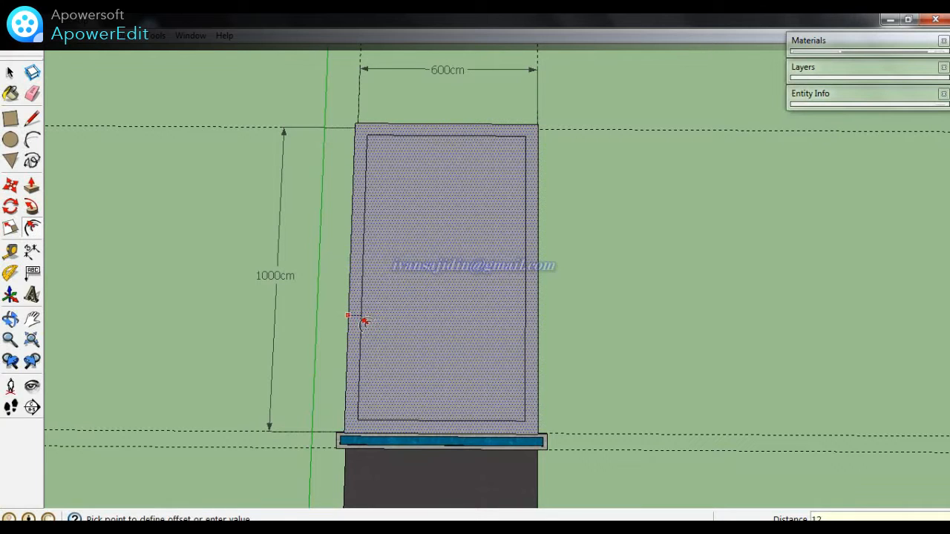
pyautogui.write('12')
pyautogui.press('Return')
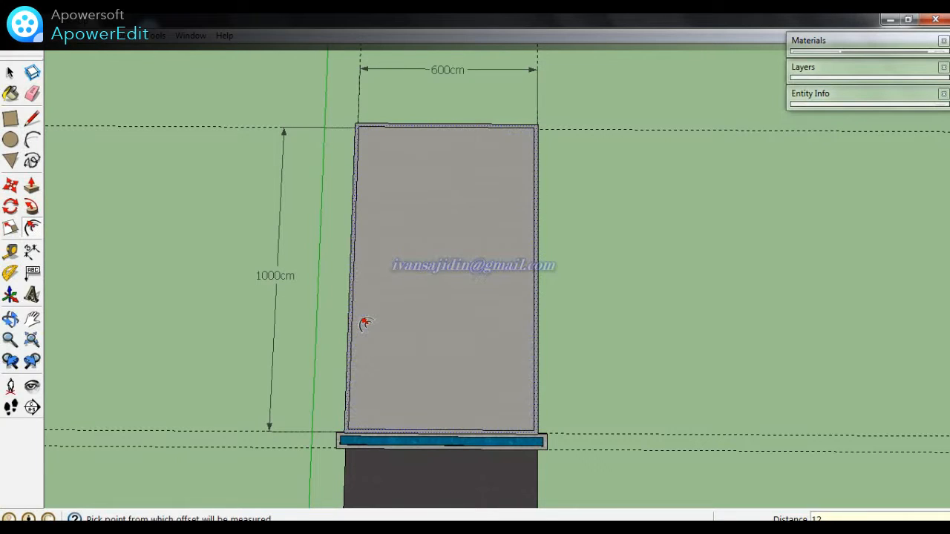
# - Place a lengthwise guide 282 cm from the plot's left inner edge and a parallel guide 12 cm beyond it
pyautogui.press('t')
pyautogui.click(354, 300)
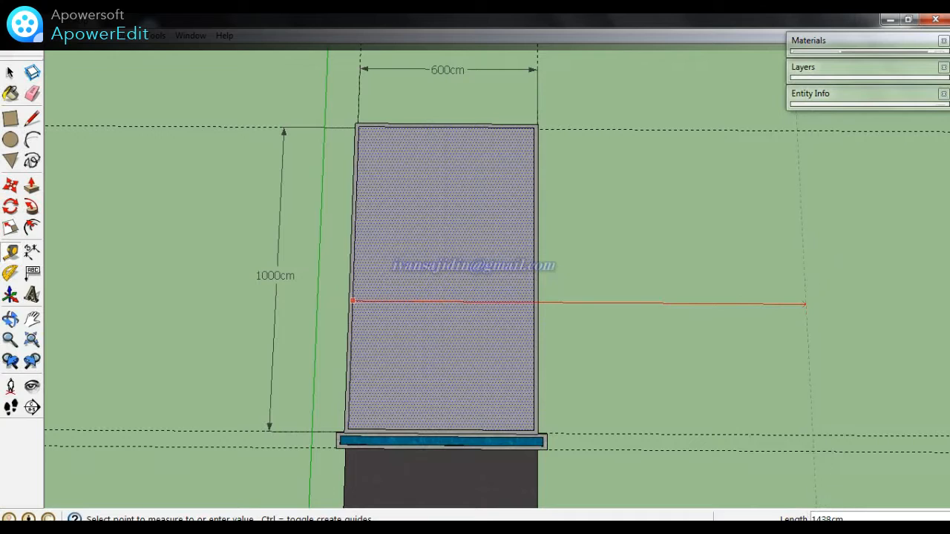
pyautogui.click(448, 140)
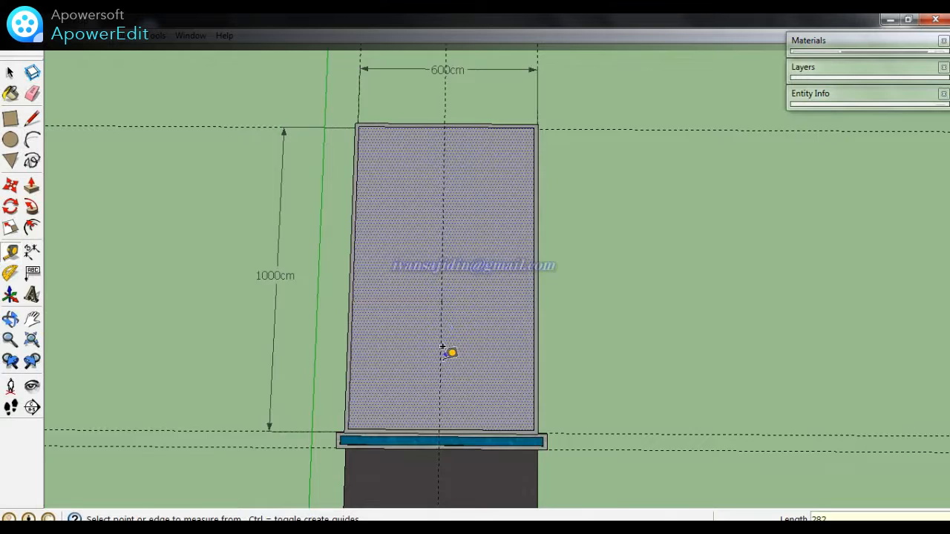
pyautogui.scroll(2, 446, 350)
pyautogui.click(441, 315)
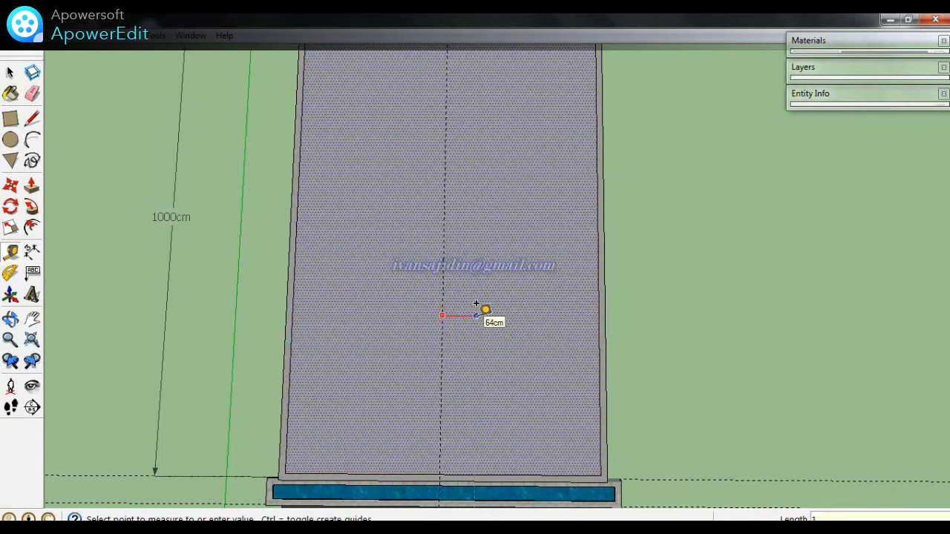
pyautogui.press('Return')
# - Place a crosswise guide 450 cm from the plot's front inner edge and a second one 12 cm in front of it
pyautogui.moveTo(513, 348); pyautogui.dragTo(523, 367, button='middle')
pyautogui.scroll(4, 524, 367)
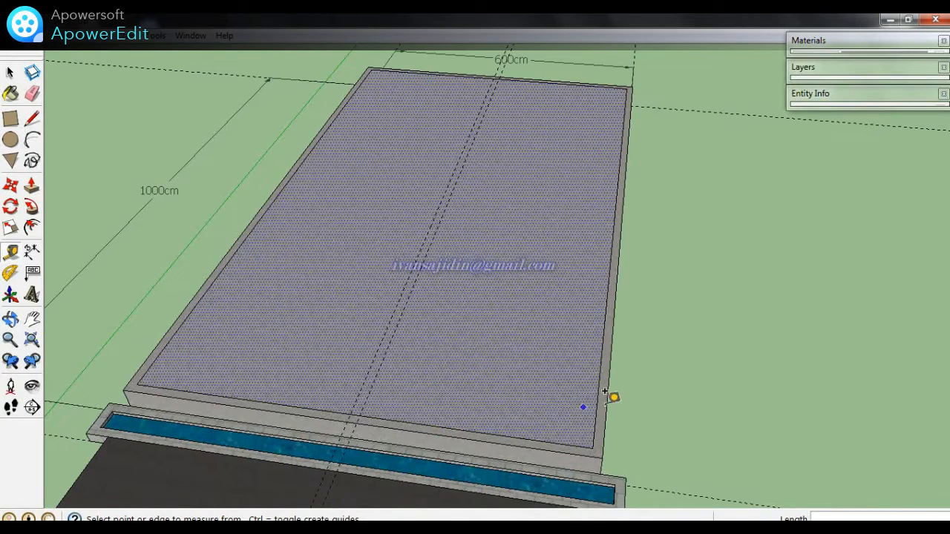
pyautogui.click(477, 429)
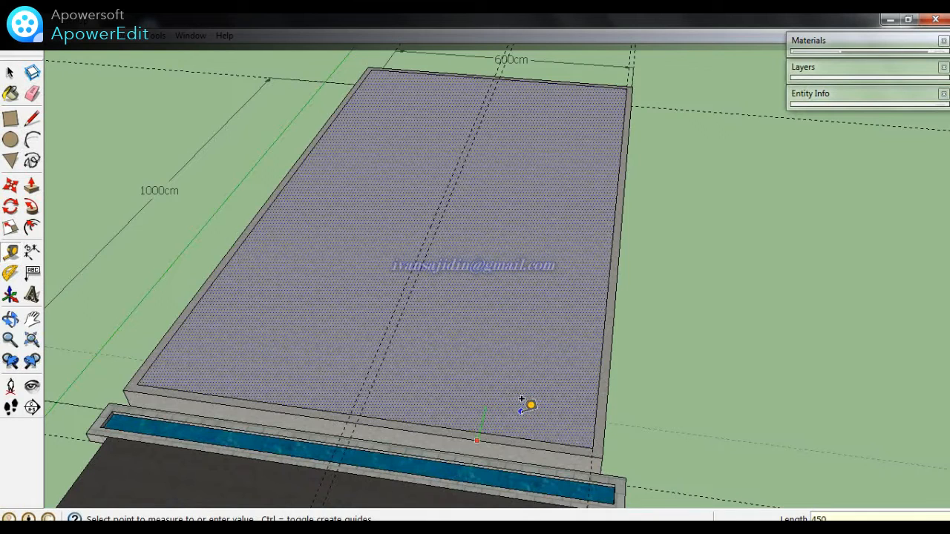
pyautogui.press('Return')
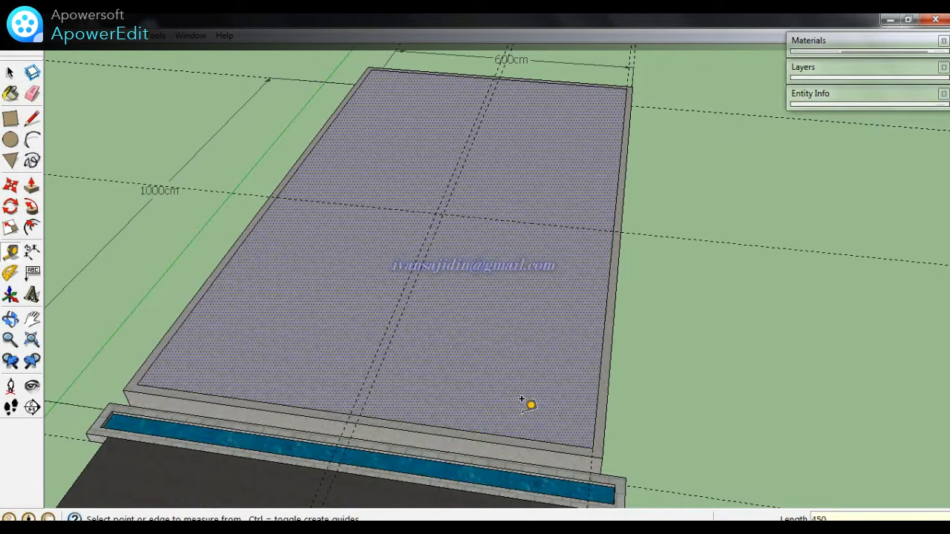
pyautogui.scroll(5, 535, 230)
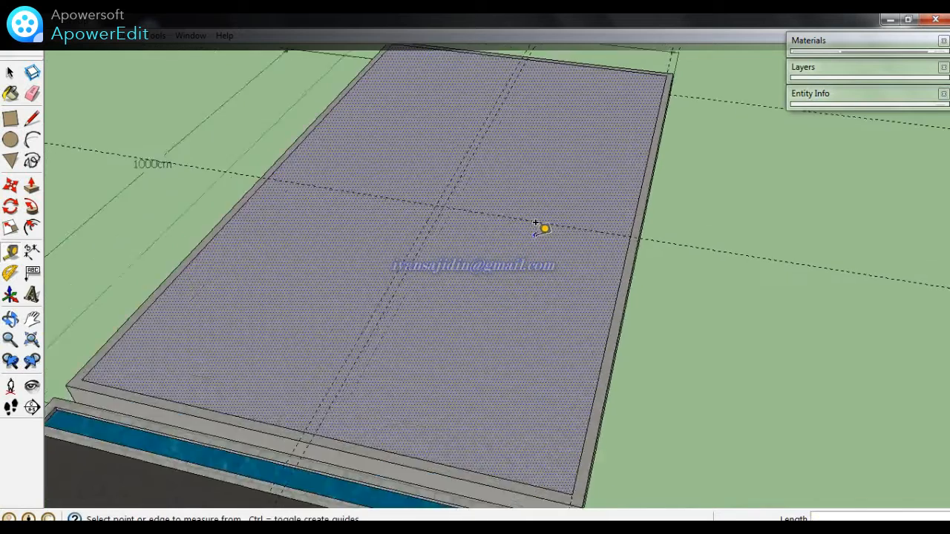
pyautogui.click(545, 219)
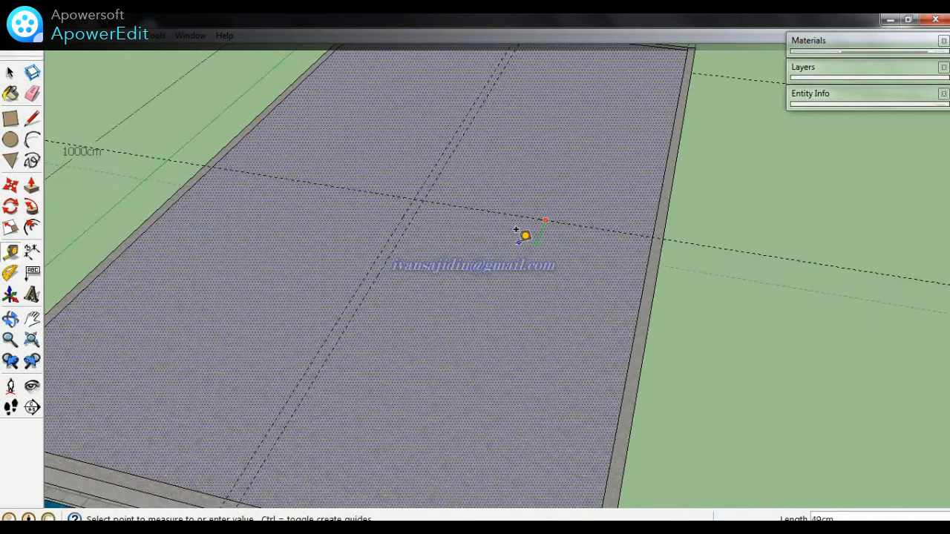
pyautogui.scroll(-2, 523, 236)
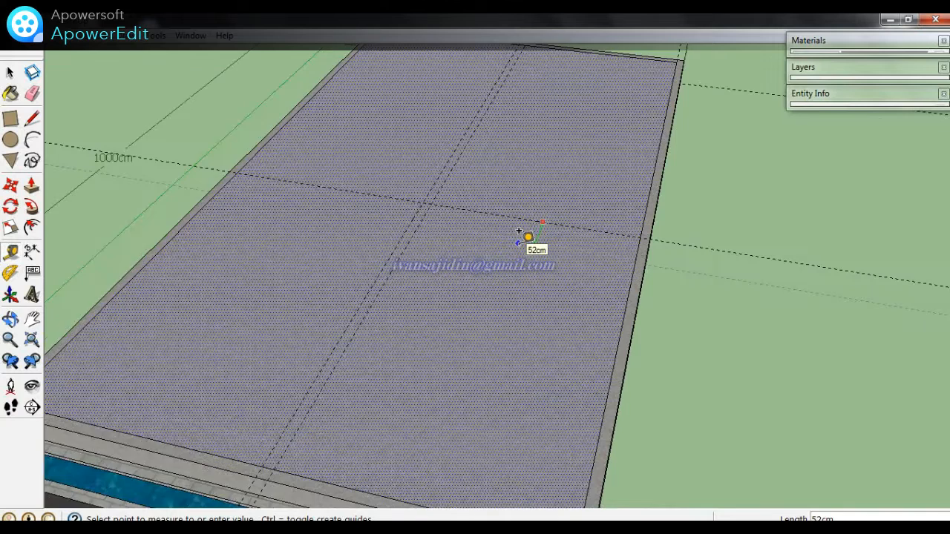
pyautogui.scroll(-1, 527, 236)
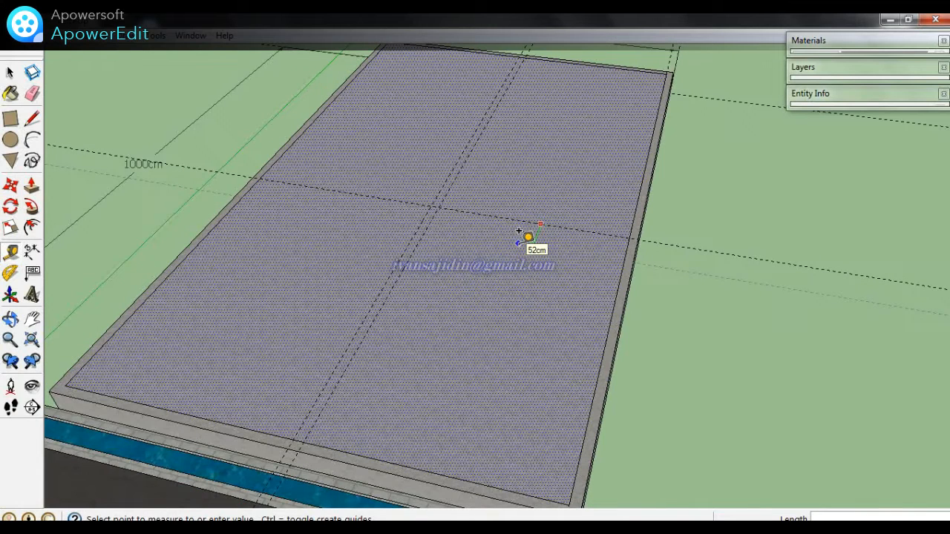
pyautogui.click(519, 233)
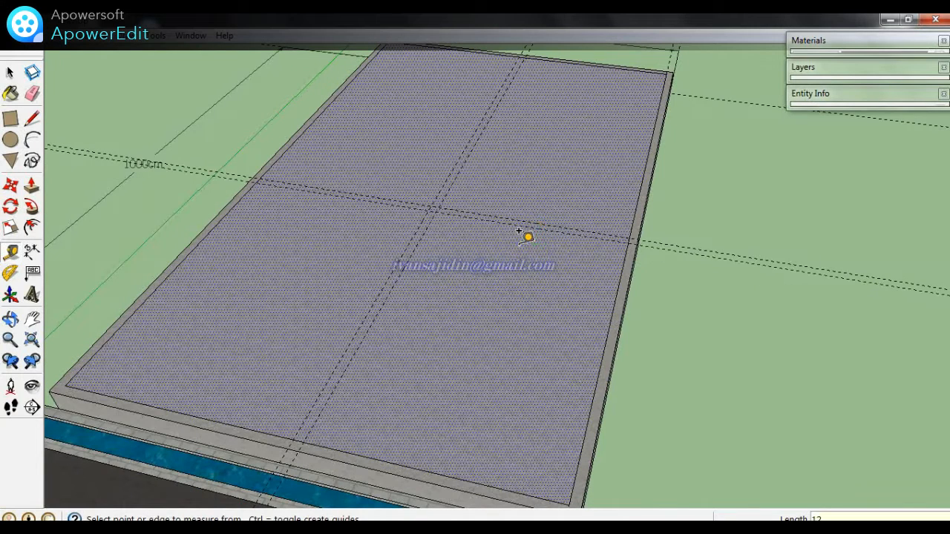
# - Add another pair of crosswise guides 12 cm apart on the channel side of the existing crosswise pair
pyautogui.scroll(-2, 419, 281)
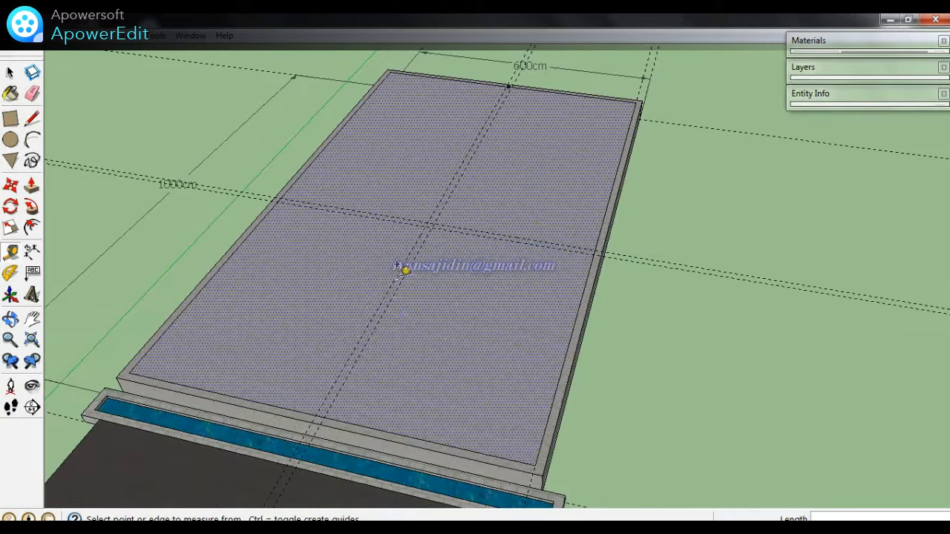
pyautogui.moveTo(403, 269); pyautogui.dragTo(408, 304, button='middle')
pyautogui.click(379, 213)
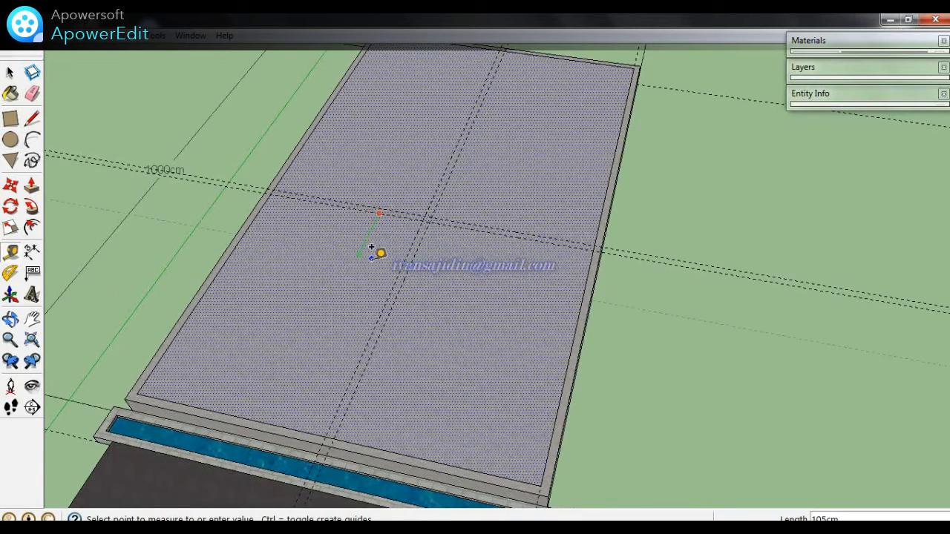
pyautogui.click(370, 248)
pyautogui.click(375, 254)
pyautogui.click(407, 223)
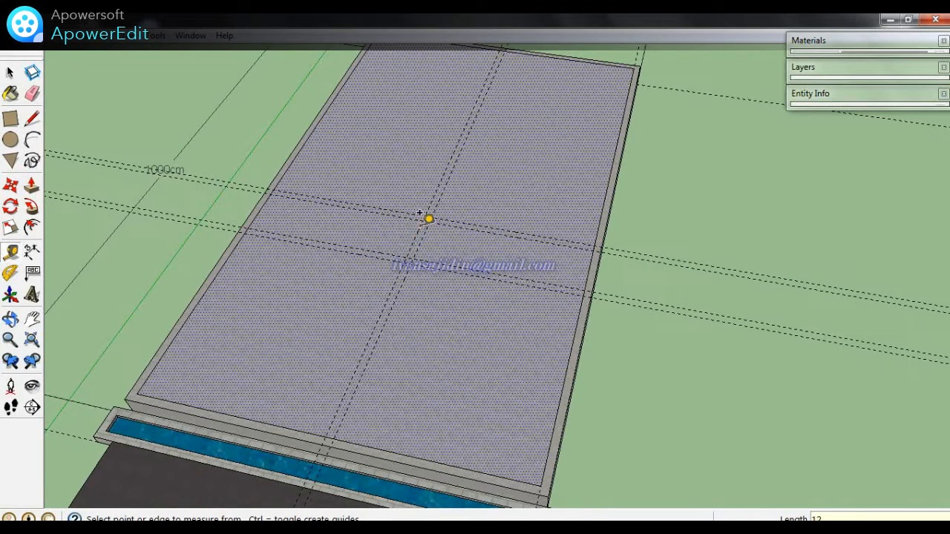
# - Add a pair of crosswise guides 12 cm apart on the rear side of the 450 cm guide
pyautogui.click(368, 251)
pyautogui.click(417, 177)
pyautogui.click(414, 153)
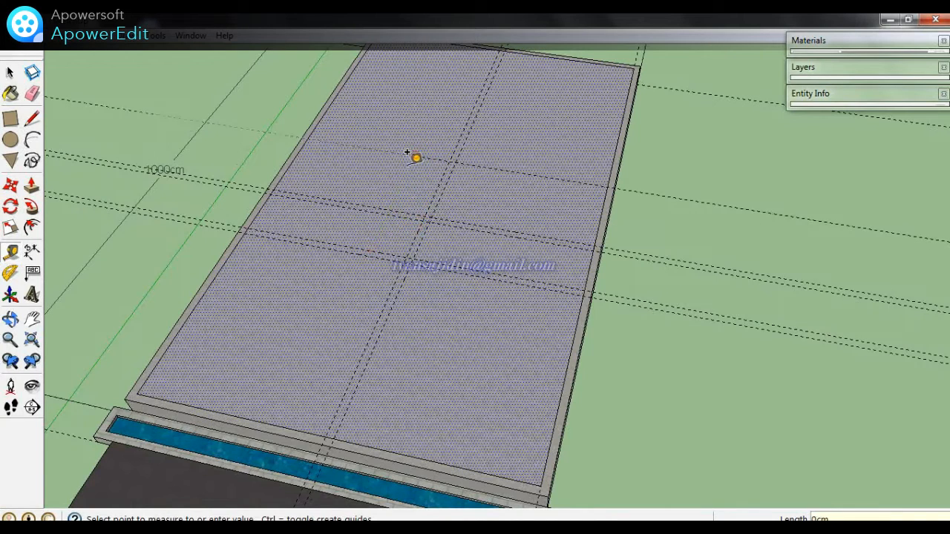
pyautogui.click(417, 158)
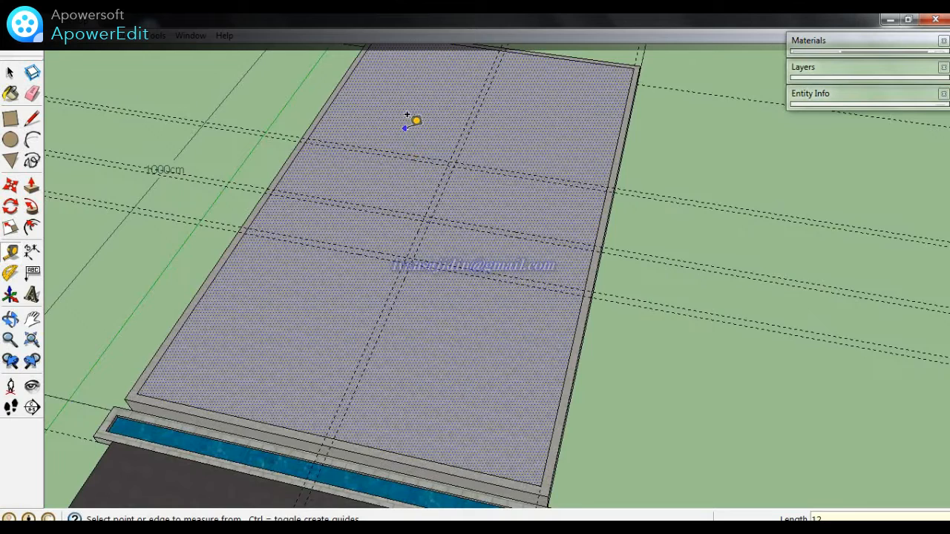
# - Place a crosswise guide 150 cm farther toward the plot's rear and a parallel guide 12 cm from it
pyautogui.scroll(2, 416, 133)
pyautogui.click(409, 164)
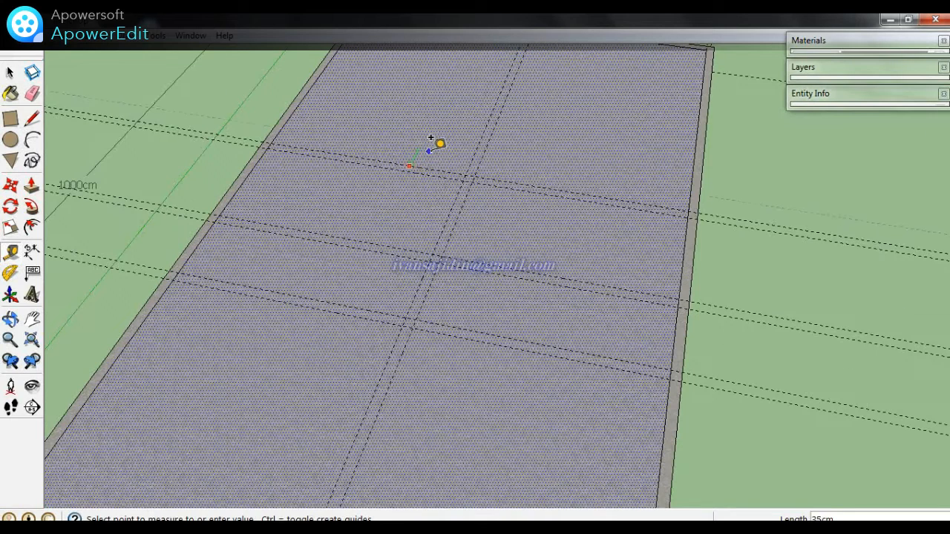
pyautogui.write('150')
pyautogui.press('Return')
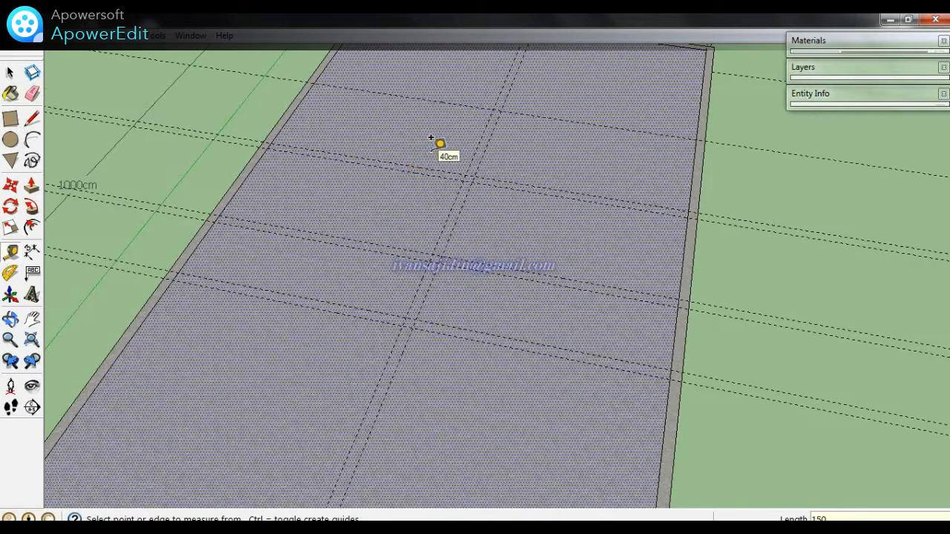
pyautogui.click(453, 104)
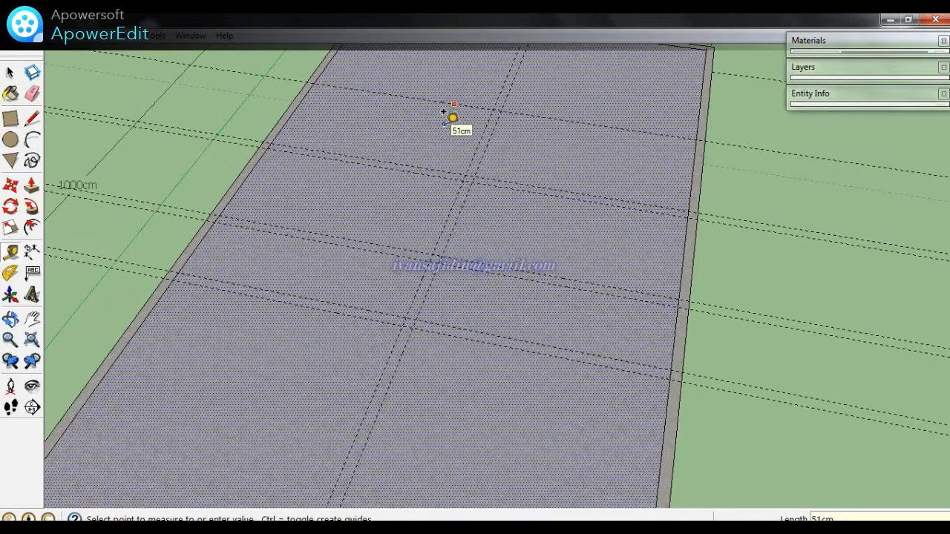
pyautogui.write('12')
pyautogui.press('Return')
# - Place a lengthwise guide 150 cm from the plot's left inner edge and a parallel guide 12 cm from it
pyautogui.scroll(-1, 418, 118)
pyautogui.click(318, 107)
pyautogui.write('150')
pyautogui.press('Return')
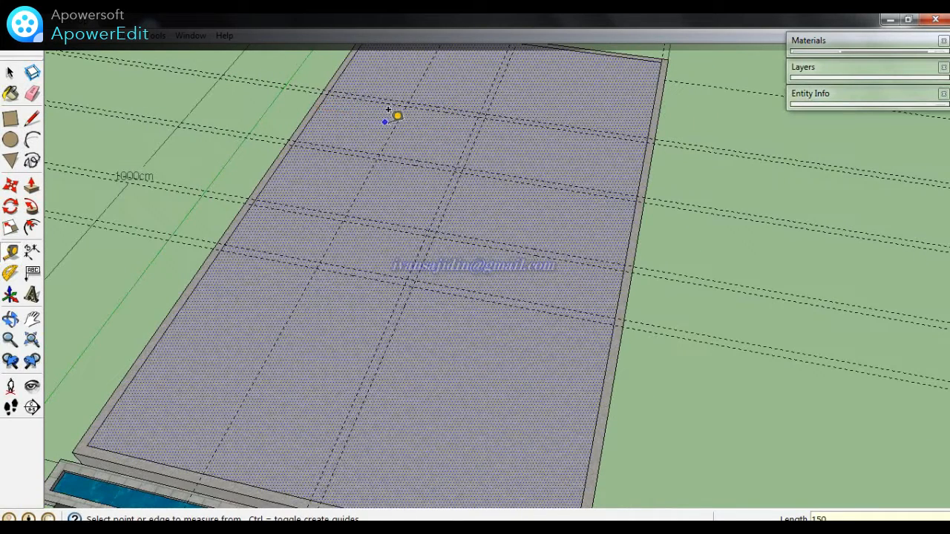
pyautogui.click(395, 125)
pyautogui.write('12')
pyautogui.press('Return')
# - Place a crosswise guide 100 cm behind the rearmost guide pair and a parallel guide 12 cm from it
pyautogui.scroll(3, 483, 138)
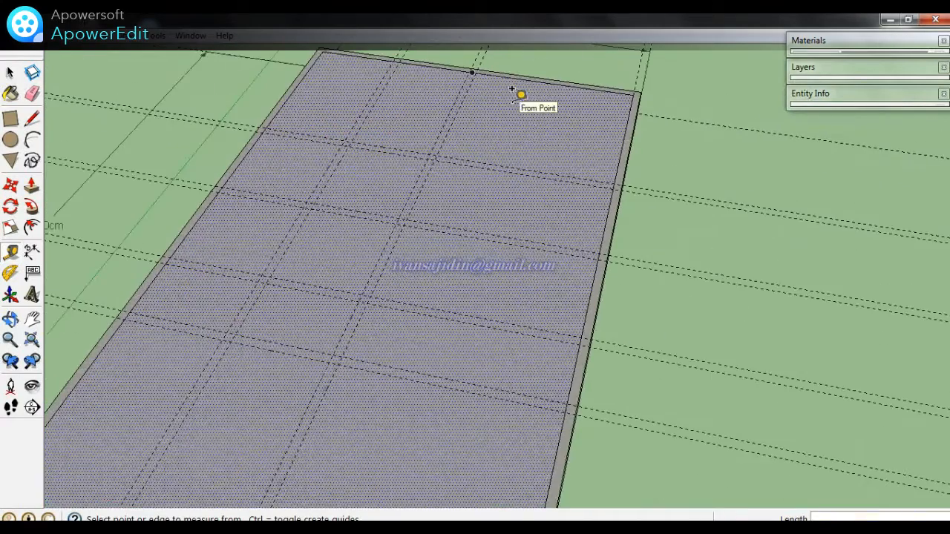
pyautogui.scroll(-1, 477, 200)
pyautogui.moveTo(480, 209); pyautogui.dragTo(431, 199, button='middle')
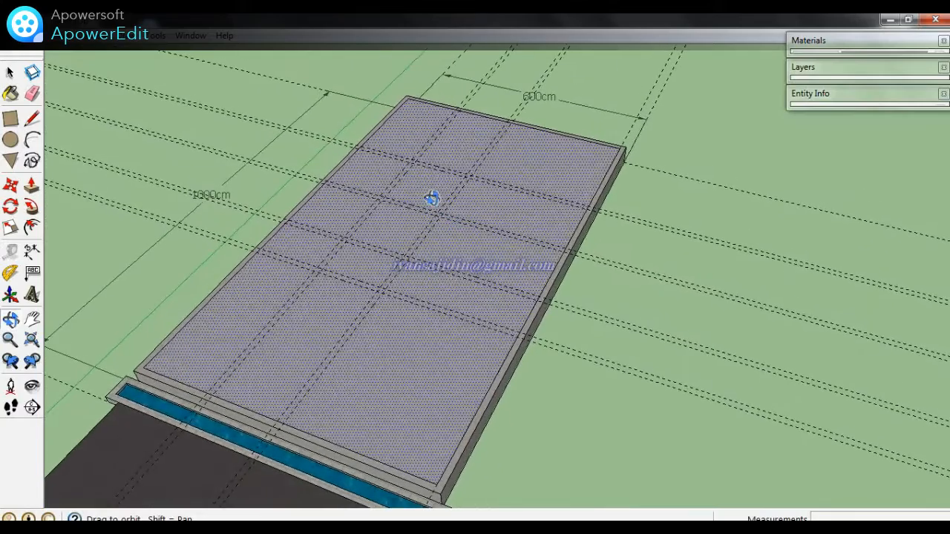
pyautogui.scroll(2, 445, 119)
pyautogui.scroll(1, 448, 141)
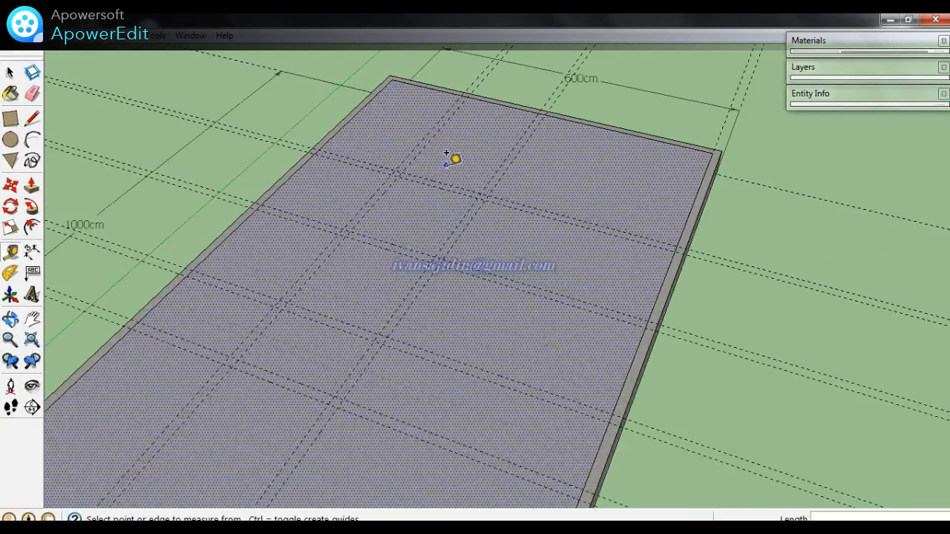
pyautogui.click(451, 185)
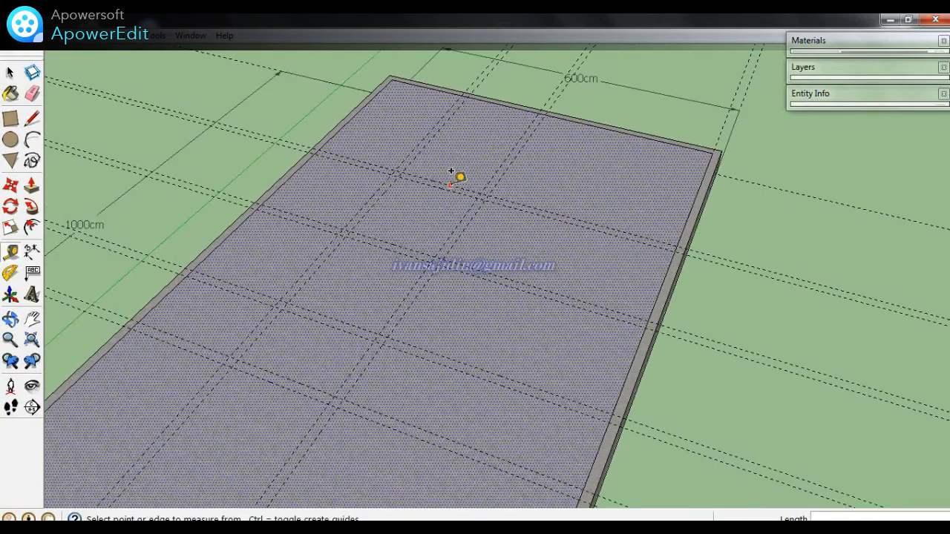
pyautogui.click(502, 153)
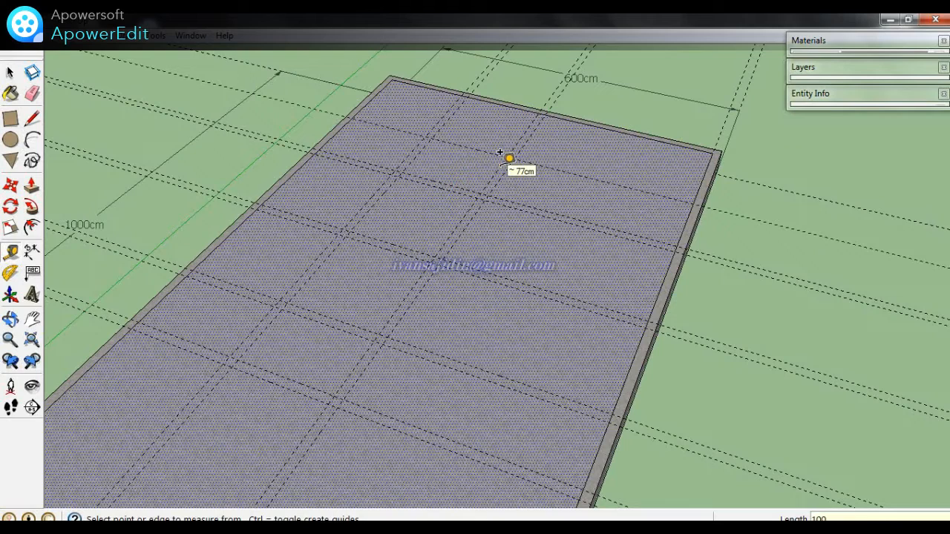
pyautogui.click(551, 156)
pyautogui.click(542, 171)
# - Draw a 294 x 250 cm rectangle from the plot's rear-left inner corner and a smaller one inside it up to the inner guides
pyautogui.scroll(-2, 549, 175)
pyautogui.press('r')
pyautogui.click(420, 95)
pyautogui.click(492, 191)
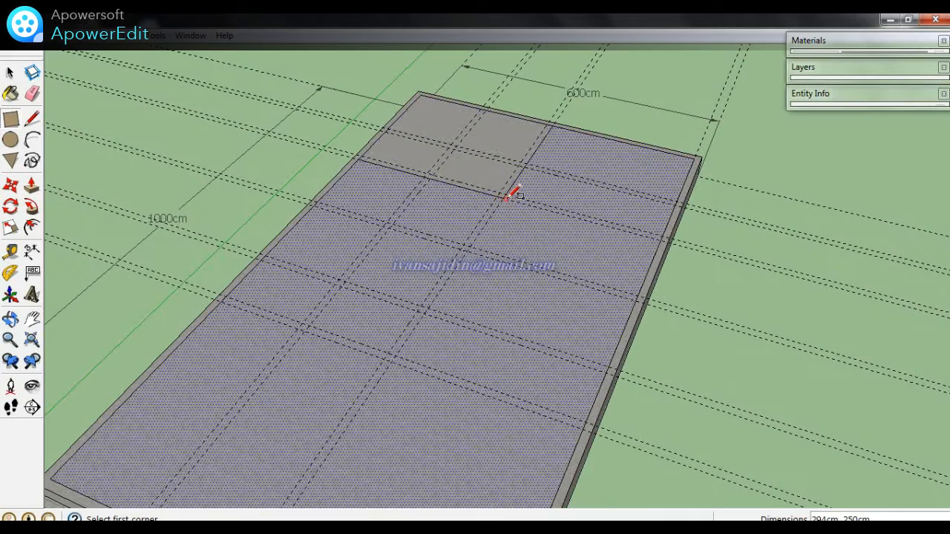
pyautogui.click(433, 87)
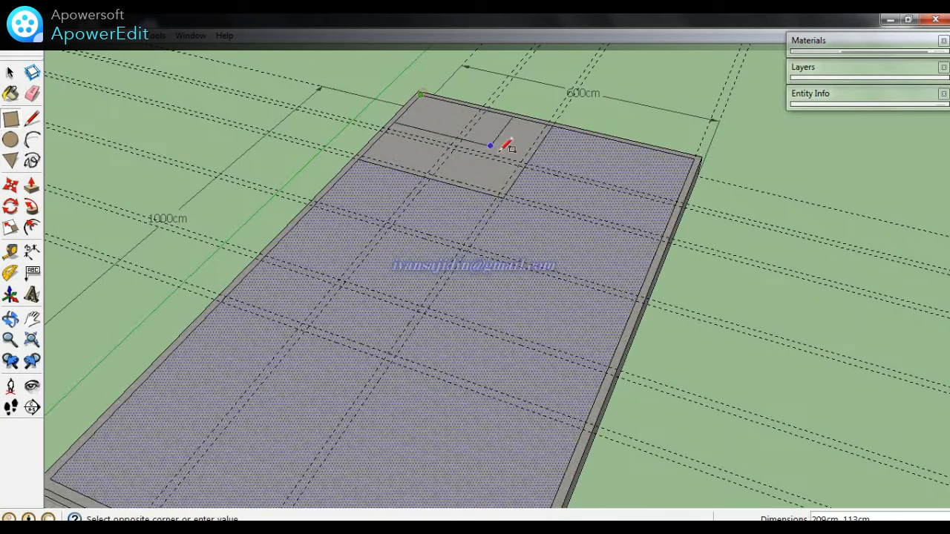
pyautogui.click(503, 187)
# - Draw a 12 cm deep wall rectangle between the rearmost guides, from the rear-left room to the plot's right inner edge
pyautogui.scroll(2, 544, 168)
pyautogui.click(519, 155)
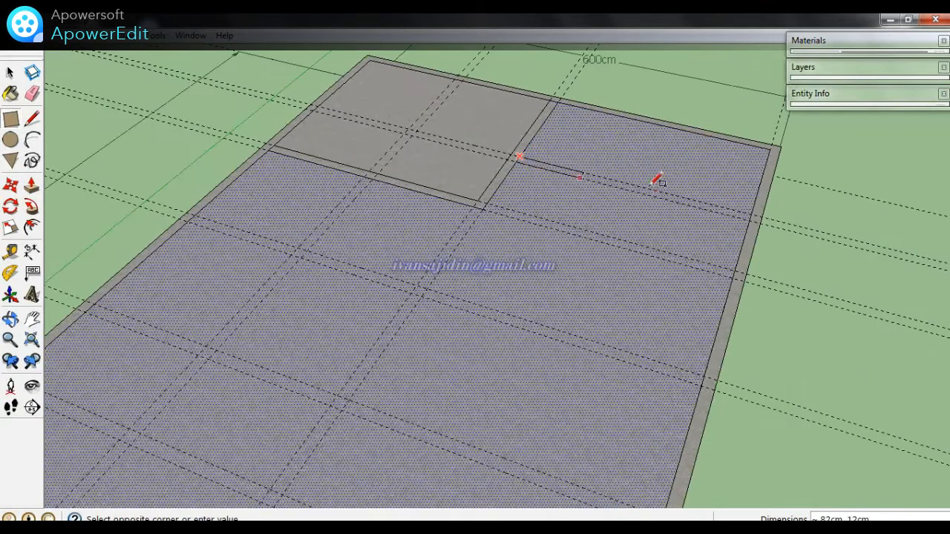
pyautogui.click(751, 218)
pyautogui.scroll(-3, 521, 244)
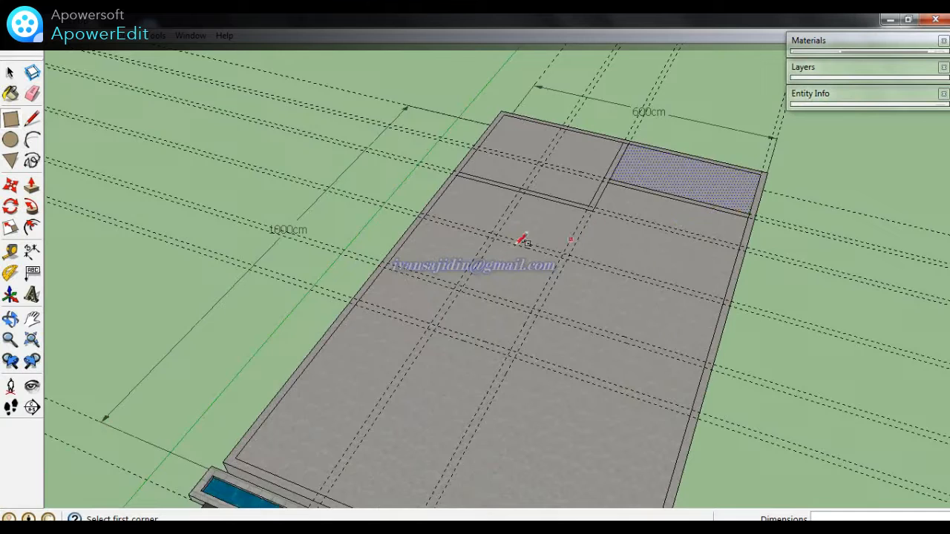
# - Draw inner and outer wall rectangles for a small room directly in front of the rear-left room, up to the guides
pyautogui.scroll(3, 462, 159)
pyautogui.click(448, 149)
pyautogui.click(503, 240)
pyautogui.click(448, 150)
pyautogui.click(502, 226)
pyautogui.scroll(-3, 499, 223)
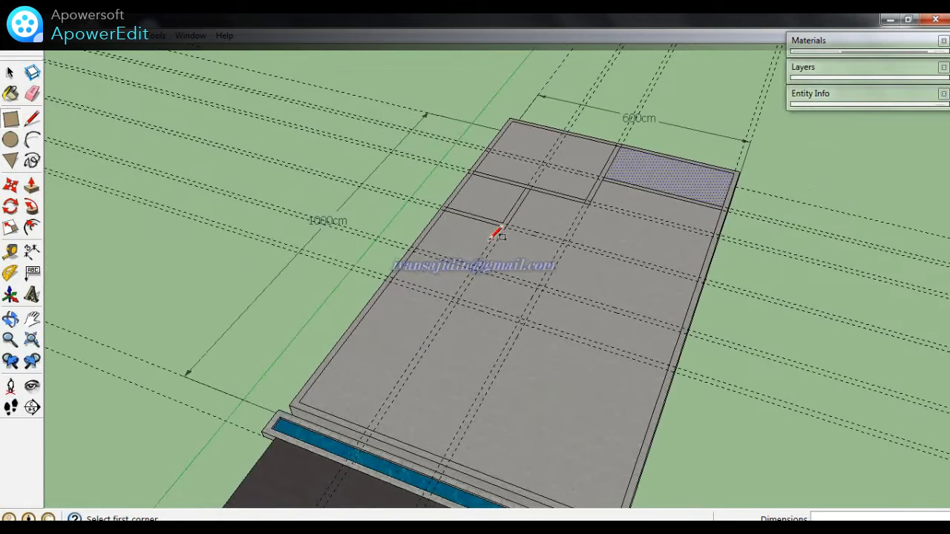
# - Draw a 282 x 238 cm room rectangle in front of the small left room, plus its surrounding wall rectangle up to the guides
pyautogui.click(446, 208)
pyautogui.click(521, 319)
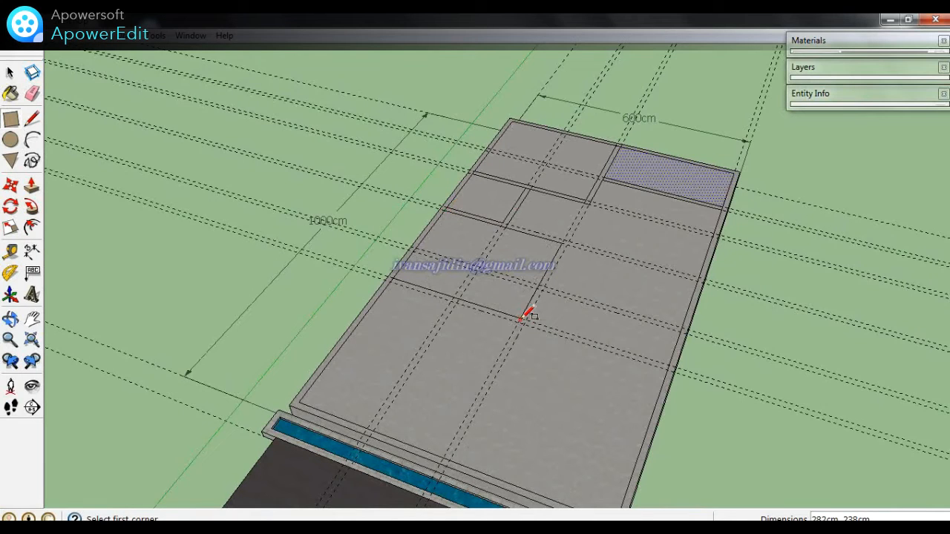
pyautogui.click(446, 208)
pyautogui.click(532, 319)
pyautogui.scroll(3, 553, 260)
pyautogui.click(454, 195)
pyautogui.click(566, 224)
# - Draw a wall rectangle between the crosswise guides, from the middle-left room's wall to the plot's right inner edge
pyautogui.scroll(-3, 586, 194)
pyautogui.moveTo(695, 318); pyautogui.dragTo(574, 263, button='middle')
pyautogui.scroll(3, 575, 262)
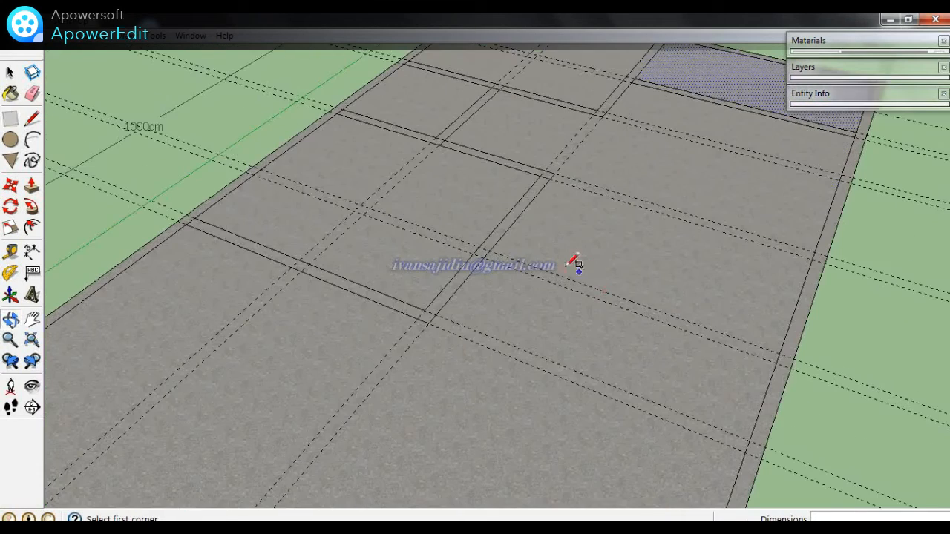
pyautogui.click(490, 251)
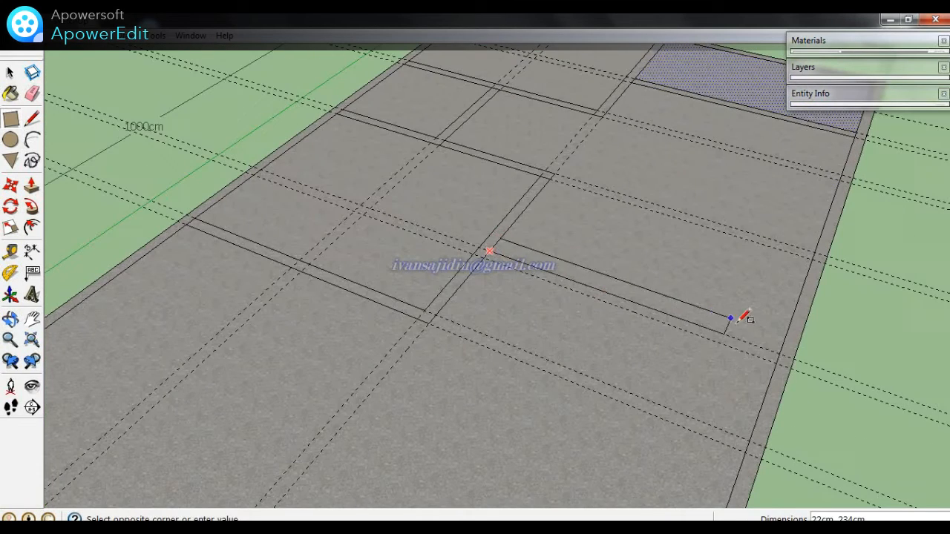
pyautogui.click(780, 360)
# - Draw a rectangle over the front-right area up to the plot's right inner edge and erase the inner line along its front
pyautogui.scroll(-3, 673, 138)
pyautogui.scroll(-2, 680, 133)
pyautogui.scroll(3, 627, 261)
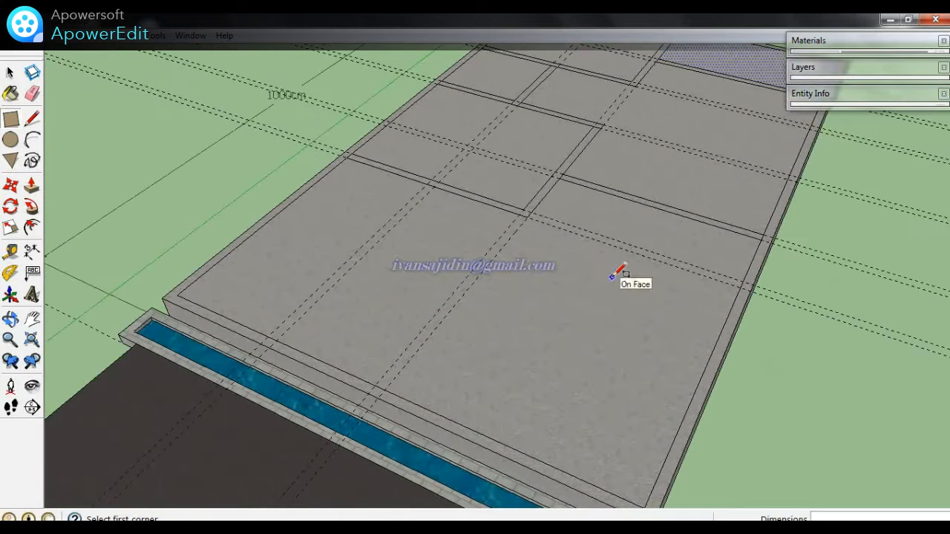
pyautogui.scroll(-2, 567, 193)
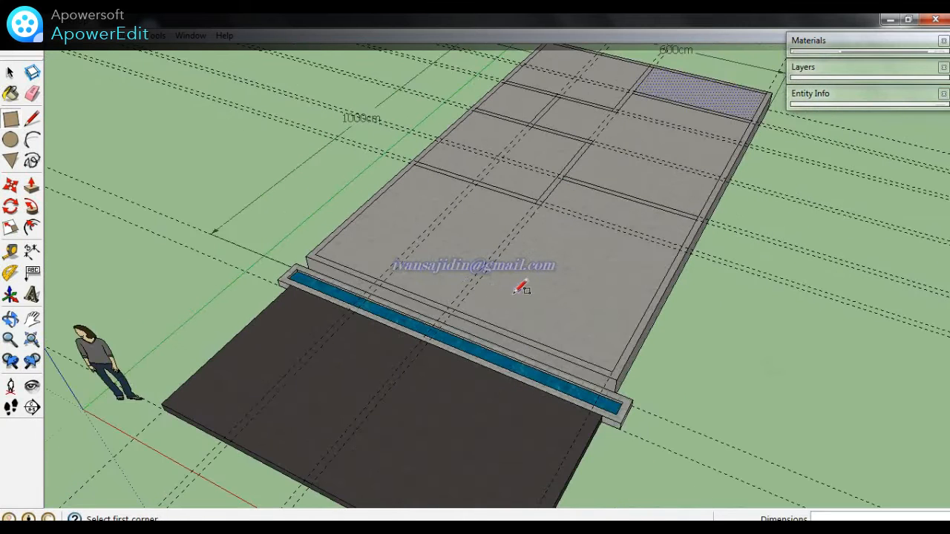
pyautogui.click(450, 313)
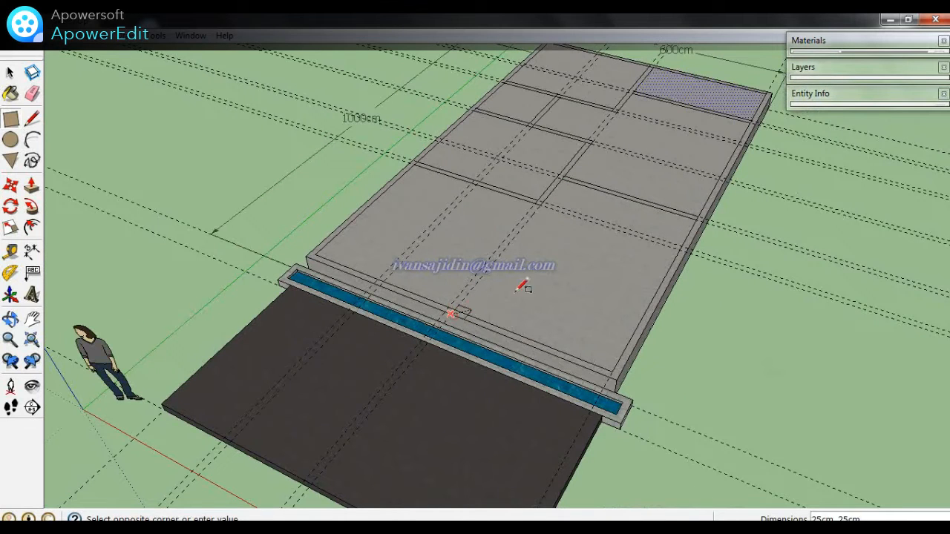
pyautogui.click(697, 218)
pyautogui.scroll(2, 487, 312)
pyautogui.press('e')
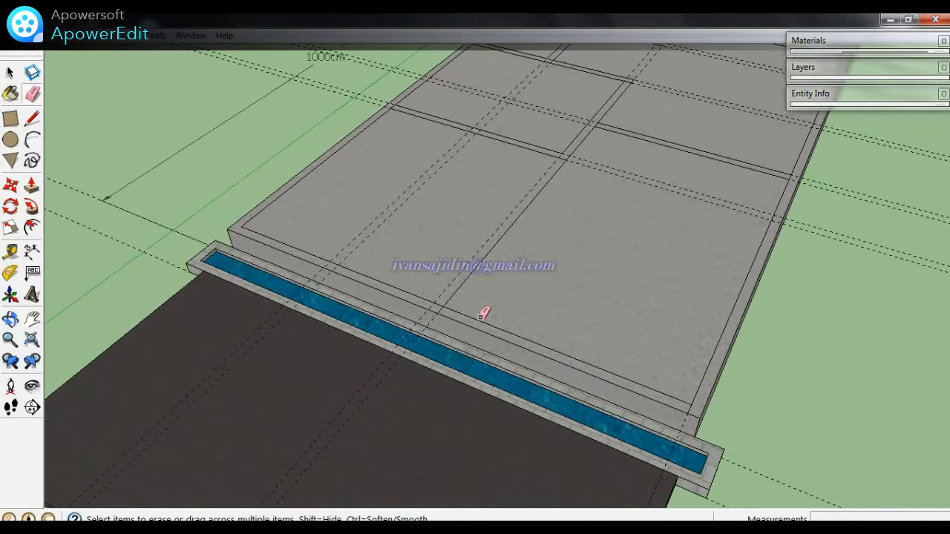
pyautogui.click(479, 317)
pyautogui.scroll(-4, 492, 248)
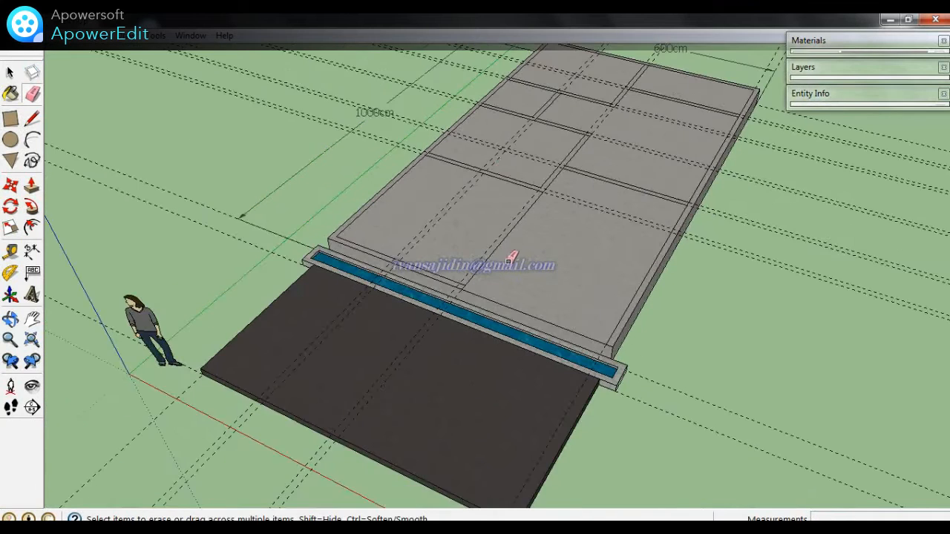
# - Draw a narrow wall rectangle between the lengthwise guides, from the middle-left room's front wall to the plot's front edge
pyautogui.scroll(4, 505, 189)
pyautogui.press('space')
pyautogui.click(533, 245)
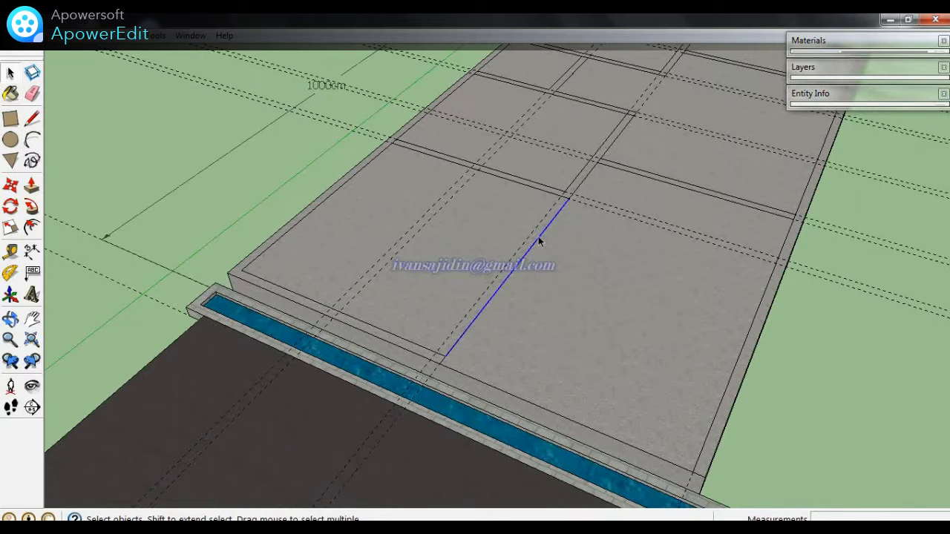
pyautogui.press('t')
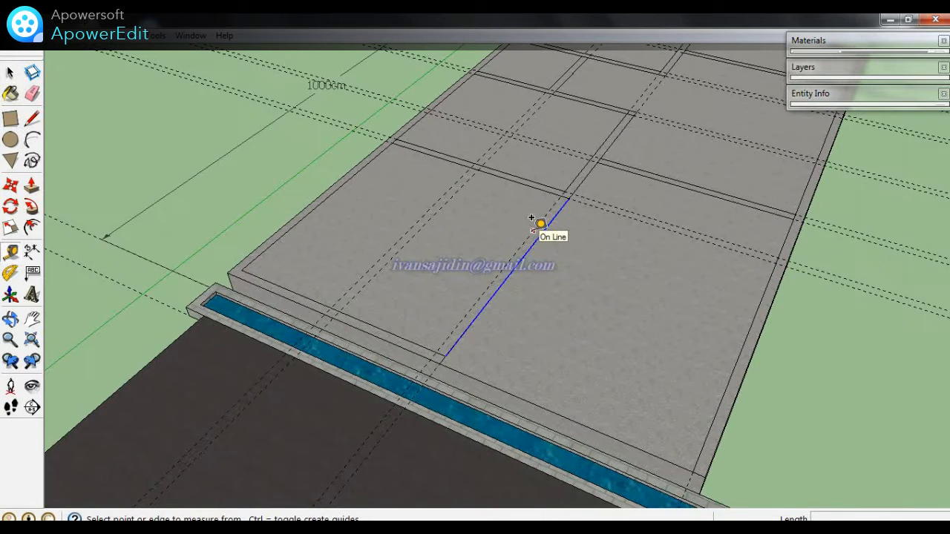
pyautogui.scroll(2, 534, 222)
pyautogui.press('r')
pyautogui.click(578, 180)
pyautogui.click(416, 405)
# - Push the front-right floor face down 10 cm
pyautogui.scroll(-3, 474, 328)
pyautogui.moveTo(607, 339)
pyautogui.mouseDown(button='middle')
pyautogui.moveTo(616, 301)
pyautogui.moveTo(608, 260)
pyautogui.moveTo(607, 324)
pyautogui.moveTo(596, 322)
pyautogui.mouseUp(button='middle')
pyautogui.scroll(-4, 607, 323)
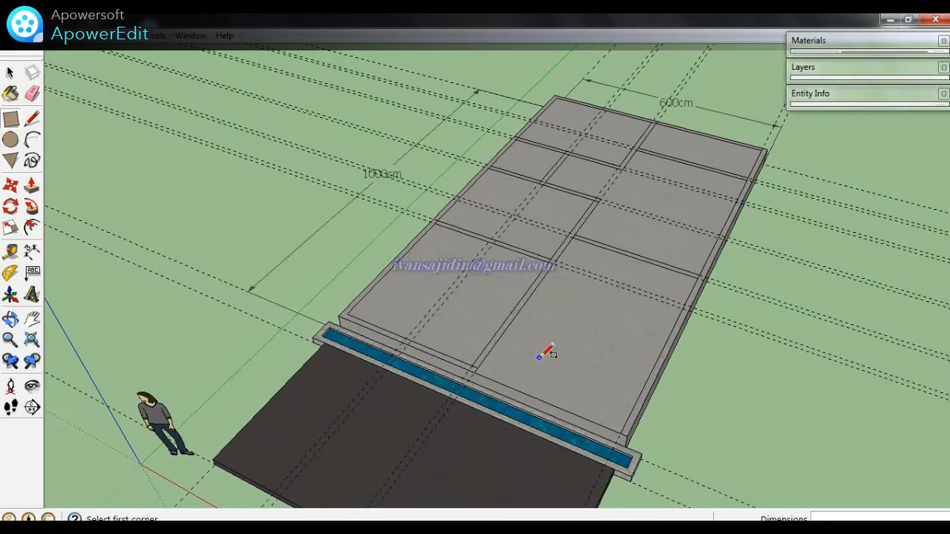
pyautogui.scroll(3, 549, 349)
pyautogui.press('p')
pyautogui.moveTo(558, 346); pyautogui.dragTo(548, 258, button='middle')
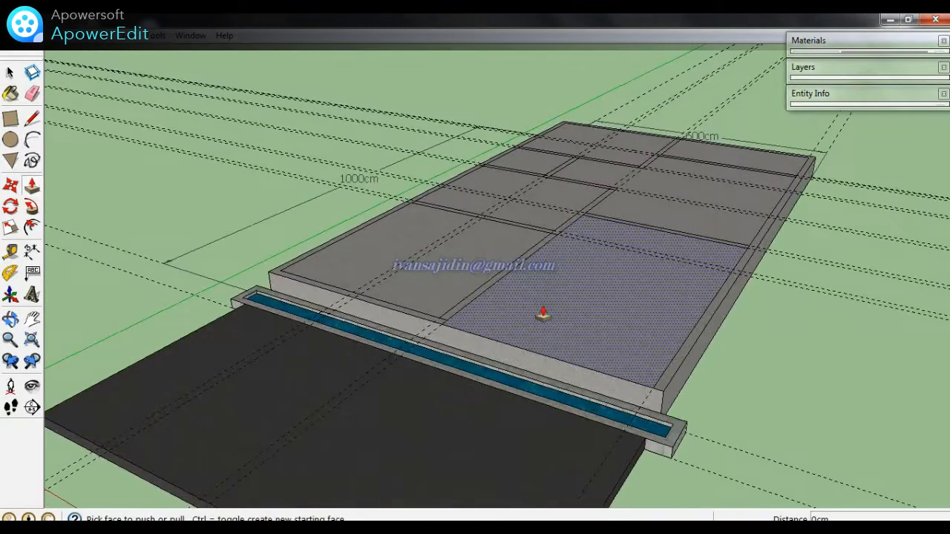
pyautogui.scroll(2, 543, 314)
pyautogui.click(509, 329)
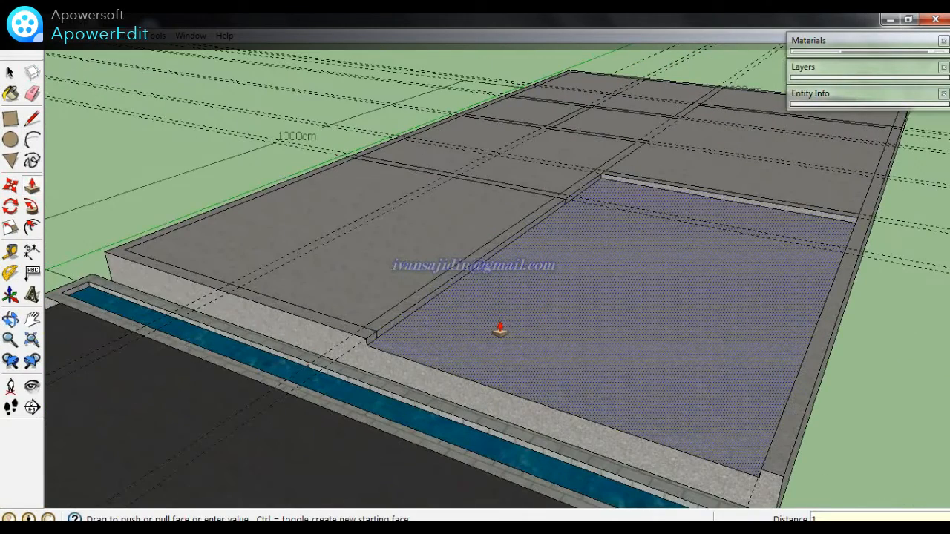
pyautogui.write('15')
pyautogui.press('Return')
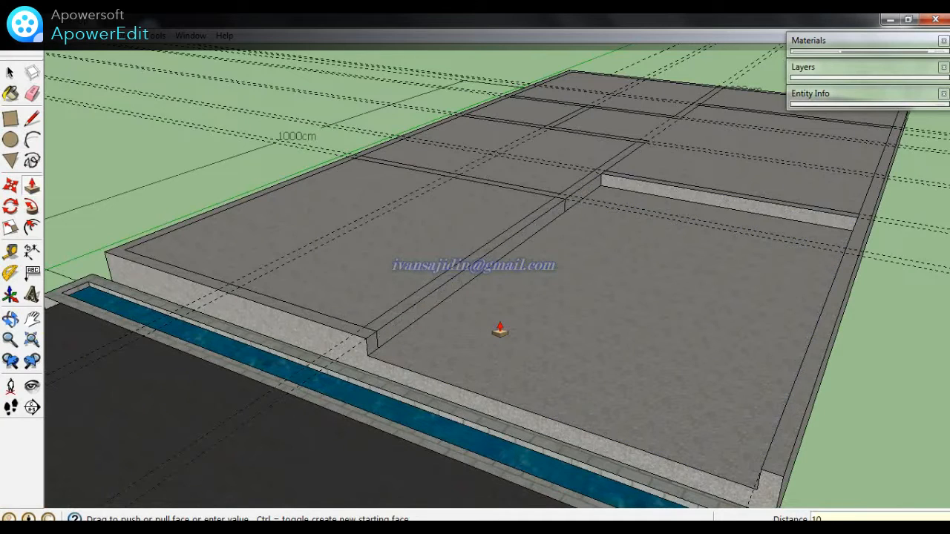
pyautogui.press('Return')
# - Push the front-left floor down 10 cm and raise the narrow wall strip between the two front floors by 10 cm
pyautogui.scroll(1, 487, 268)
pyautogui.moveTo(504, 243); pyautogui.dragTo(508, 265, button='middle')
pyautogui.scroll(-1, 508, 265)
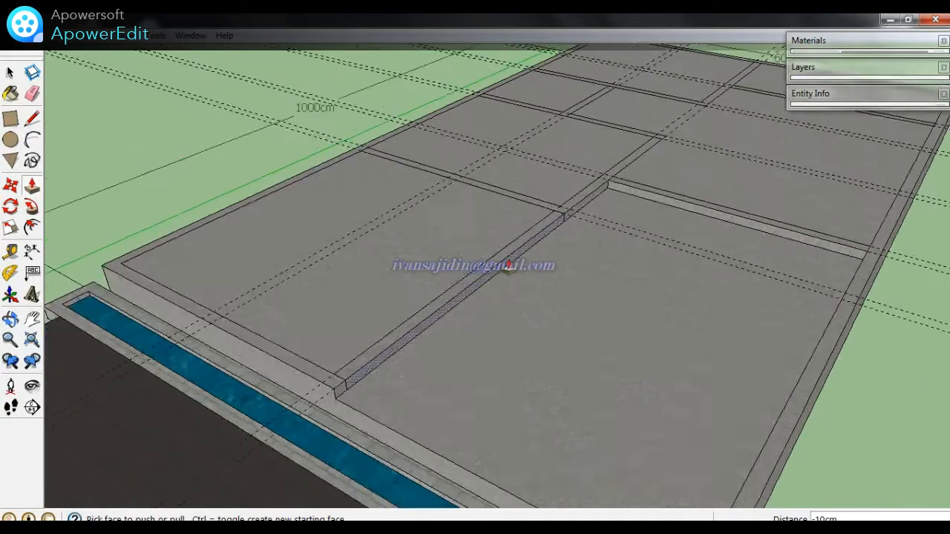
pyautogui.scroll(-1, 509, 265)
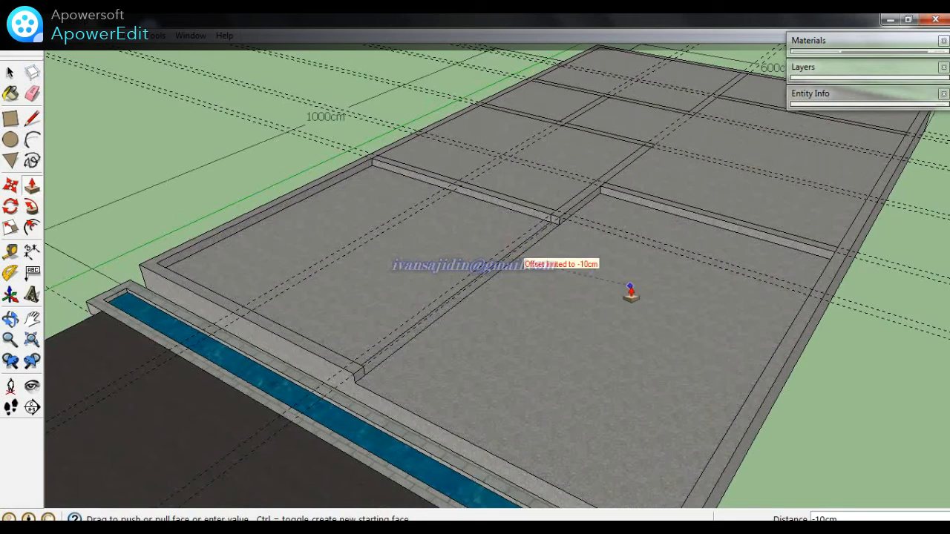
pyautogui.scroll(3, 495, 285)
pyautogui.click(552, 212)
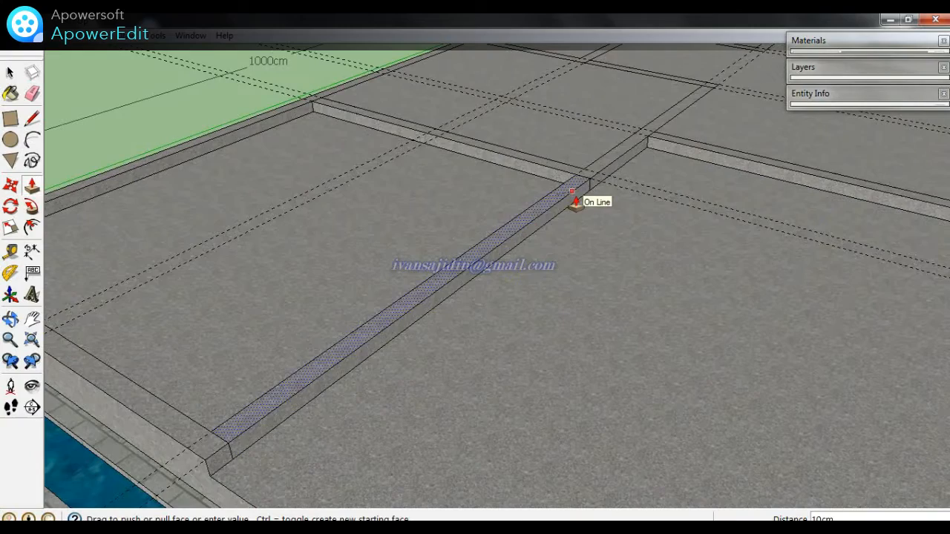
pyautogui.click(575, 202)
# - Place a lengthwise guide 60 cm from the middle-left room's right wall and a parallel guide 88 cm beyond it
pyautogui.scroll(-3, 573, 204)
pyautogui.moveTo(568, 210); pyautogui.dragTo(636, 196, button='middle')
pyautogui.scroll(-3, 502, 297)
pyautogui.moveTo(509, 305); pyautogui.dragTo(528, 344, button='middle')
pyautogui.scroll(5, 668, 186)
pyautogui.press('t')
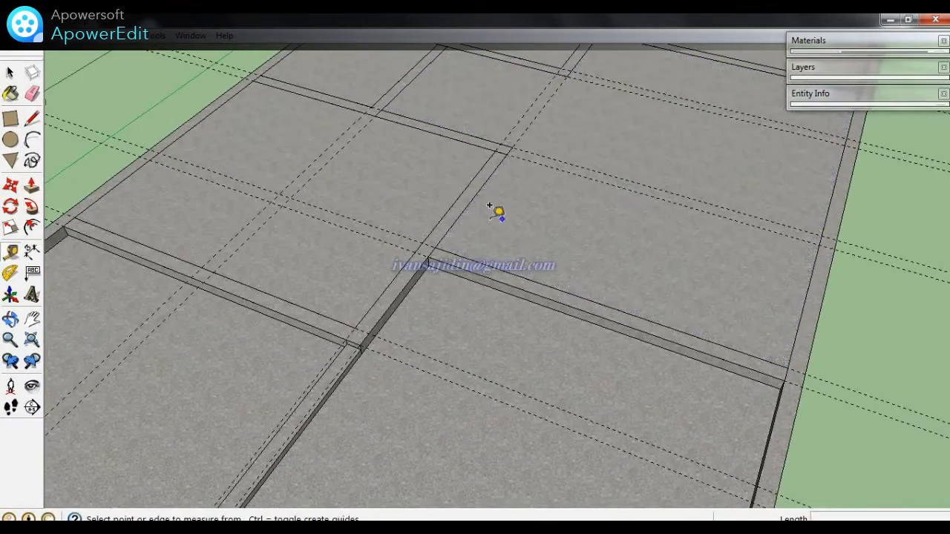
pyautogui.click(472, 197)
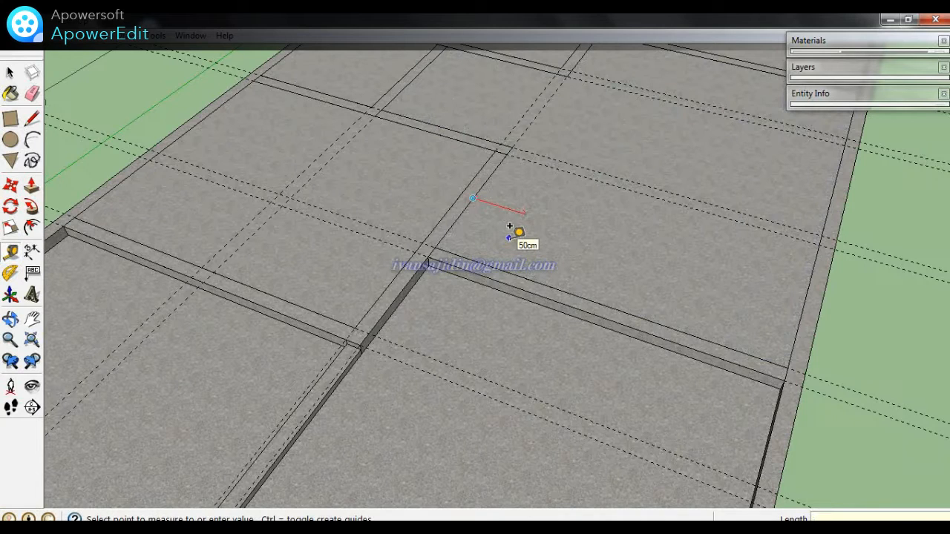
pyautogui.click(512, 227)
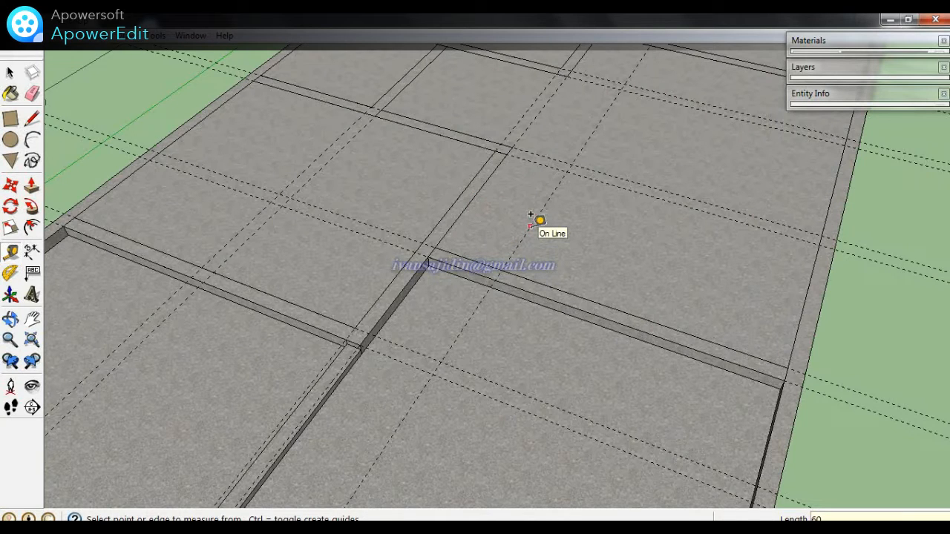
pyautogui.click(531, 215)
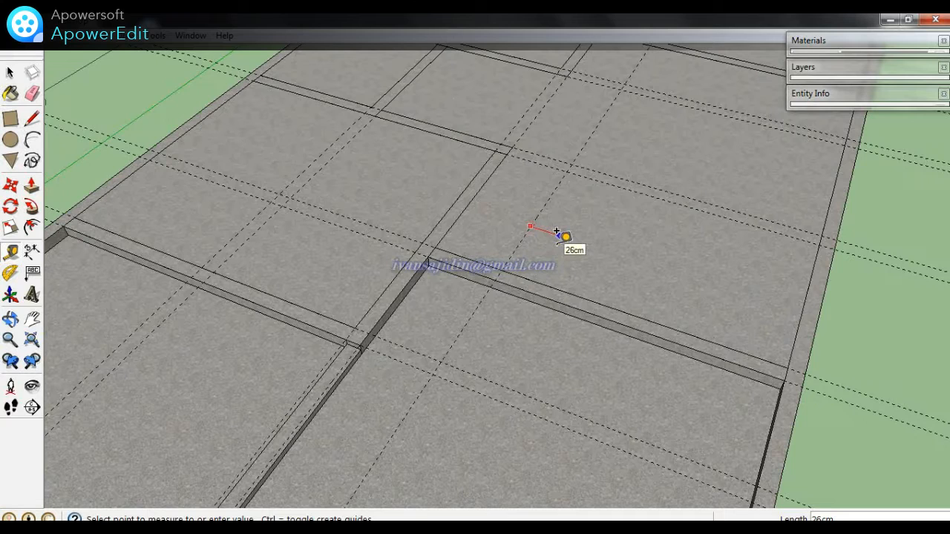
pyautogui.click(558, 233)
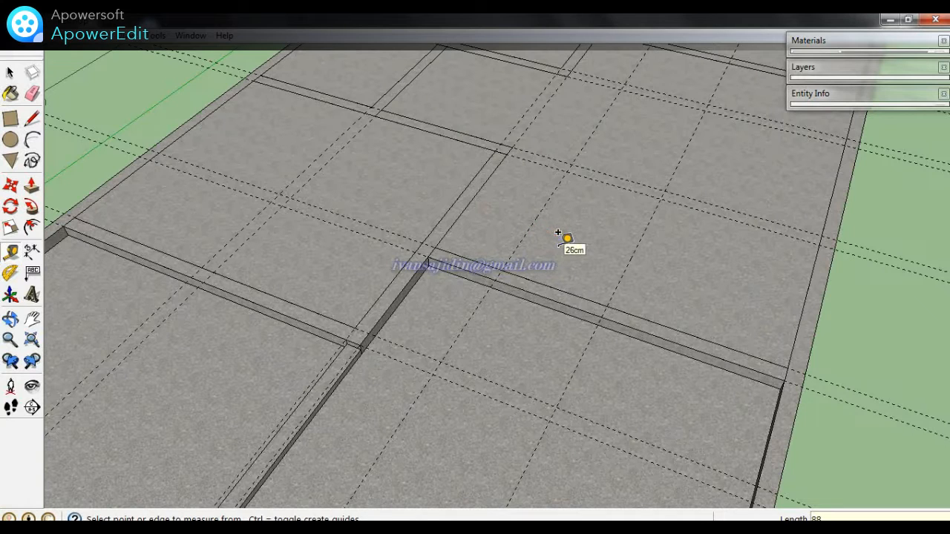
pyautogui.click(632, 255)
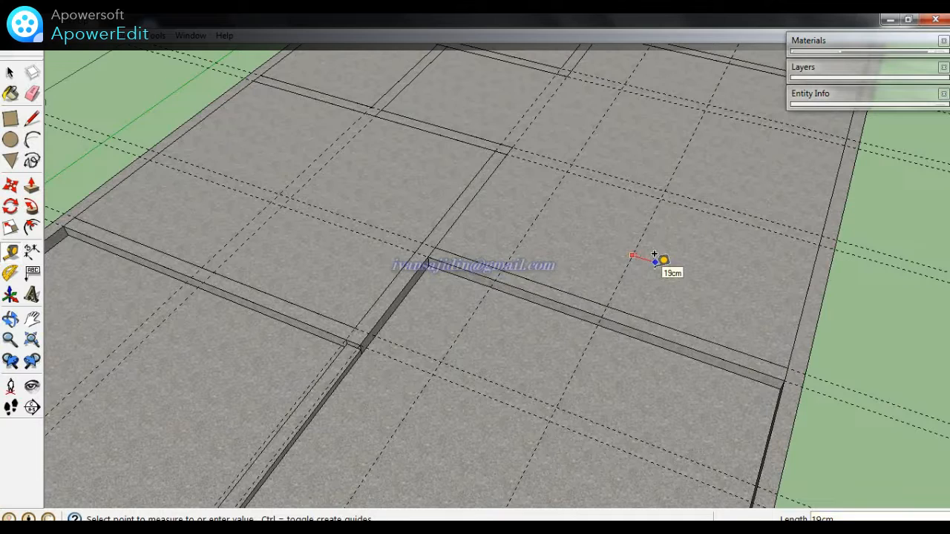
# - Draw a door-opening rectangle across the right room's front wall between the two new guides
pyautogui.press('r')
pyautogui.click(503, 270)
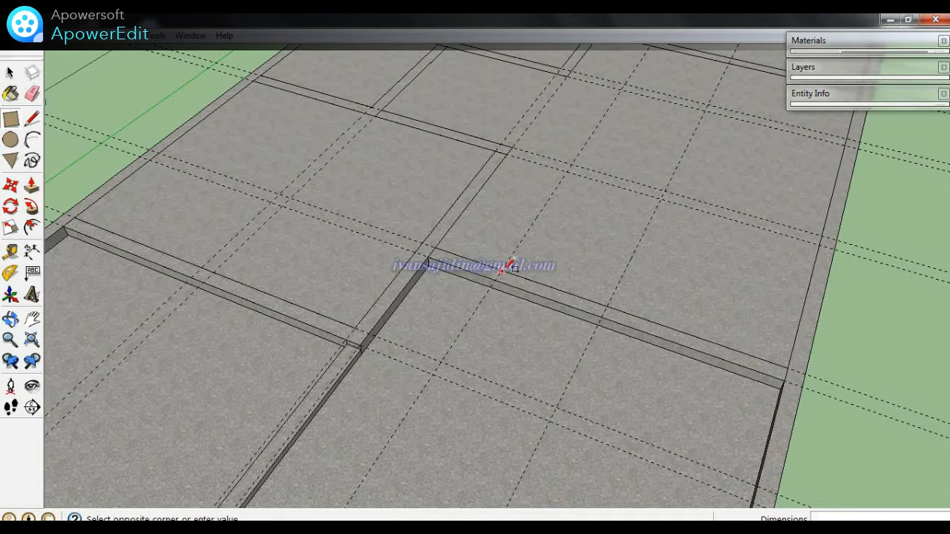
pyautogui.click(600, 314)
# - Place a guide 88 cm left of the middle-left room's right wall and draw opening rectangles across the two crosswise walls there
pyautogui.scroll(-4, 561, 131)
pyautogui.scroll(4, 525, 285)
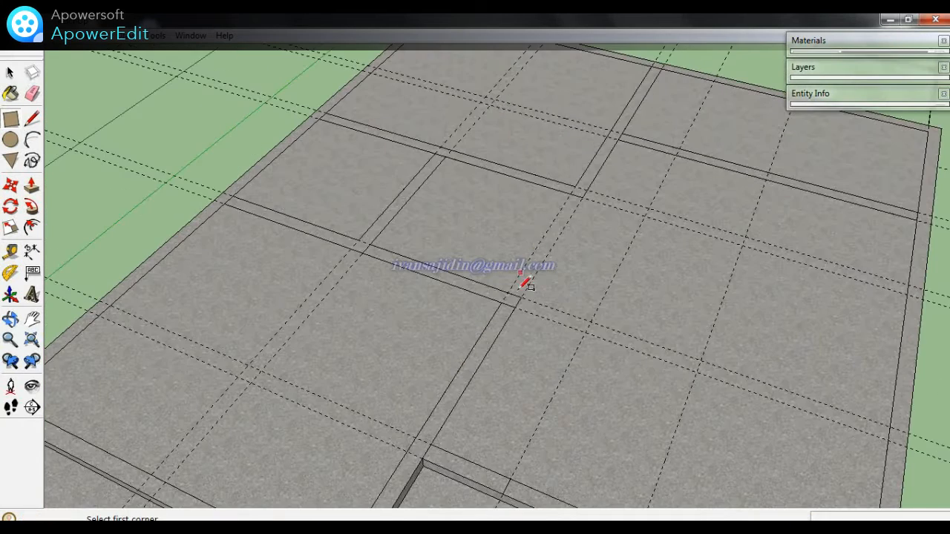
pyautogui.scroll(2, 525, 284)
pyautogui.press('space')
pyautogui.press('t')
pyautogui.click(483, 318)
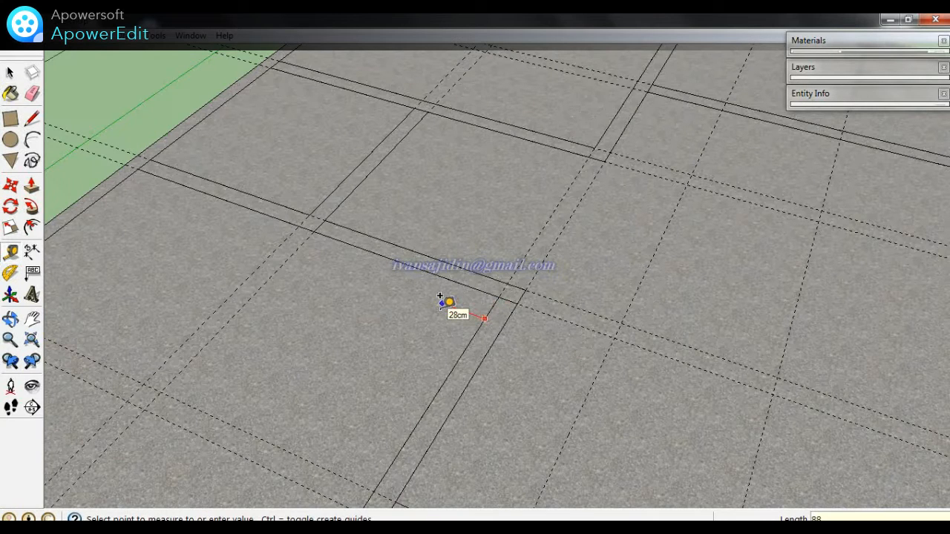
pyautogui.press('r')
pyautogui.click(381, 239)
pyautogui.click(506, 291)
pyautogui.click(480, 127)
pyautogui.click(596, 145)
# - Copy the short end edge of the small left room's right wall forward along that wall to mark a door opening
pyautogui.scroll(5, 426, 102)
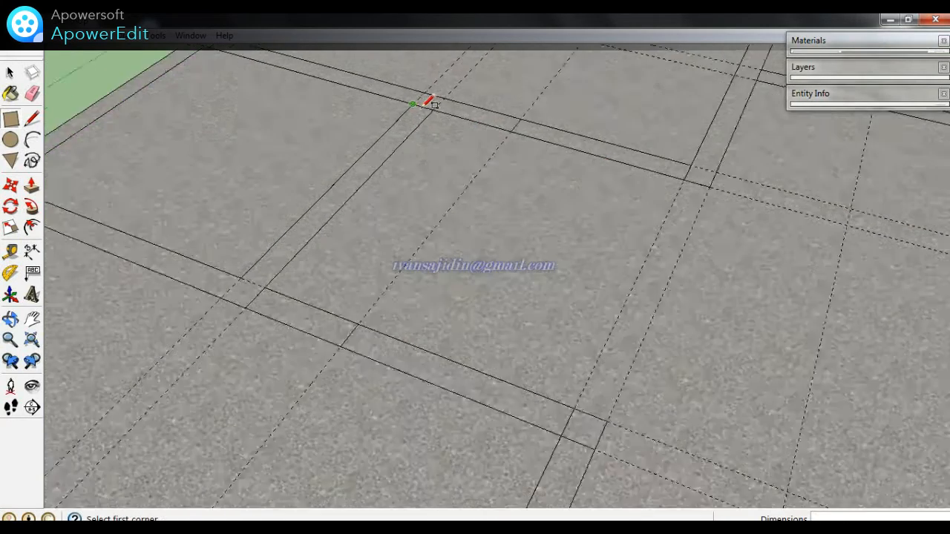
pyautogui.press('space')
pyautogui.press('m')
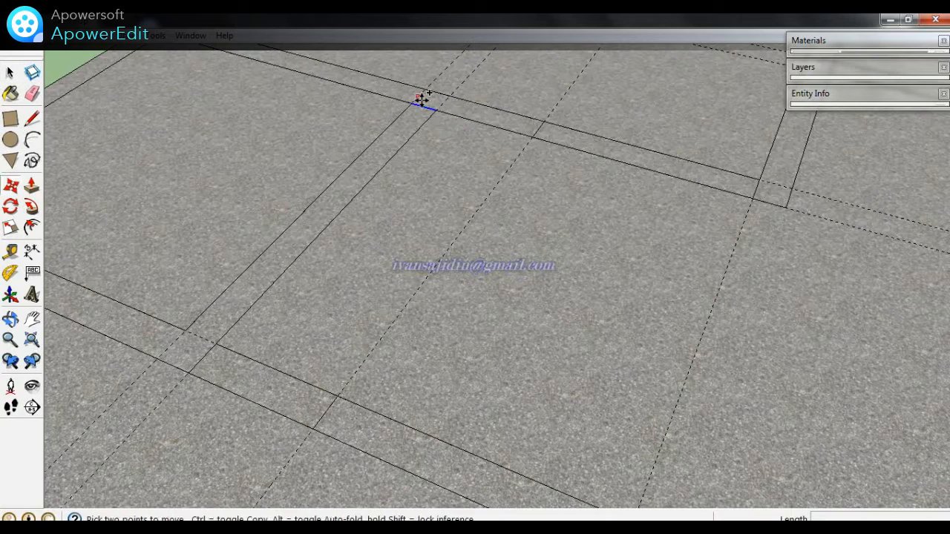
pyautogui.press('ctrl')
pyautogui.click(413, 105)
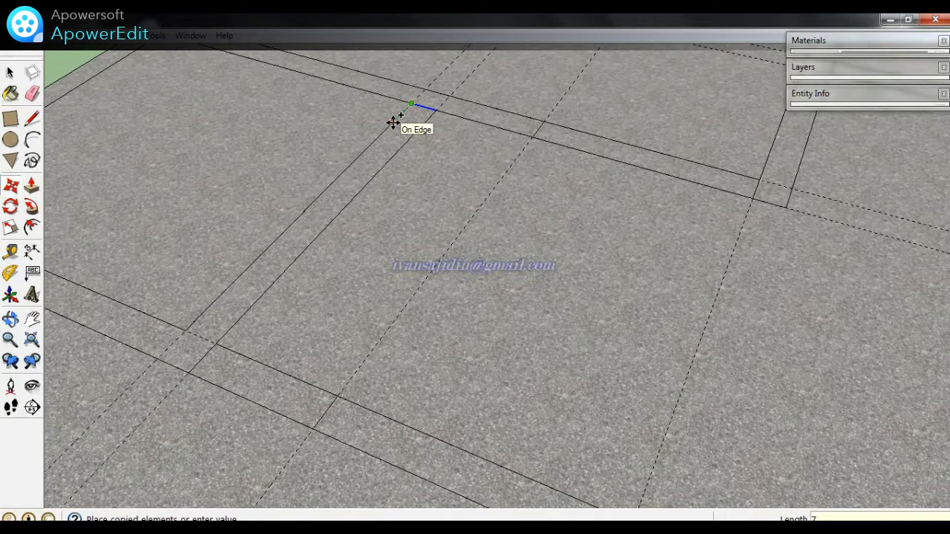
pyautogui.press('Return')
# - Erase the wall edges inside the door openings of the left-side rooms
pyautogui.scroll(-4, 398, 161)
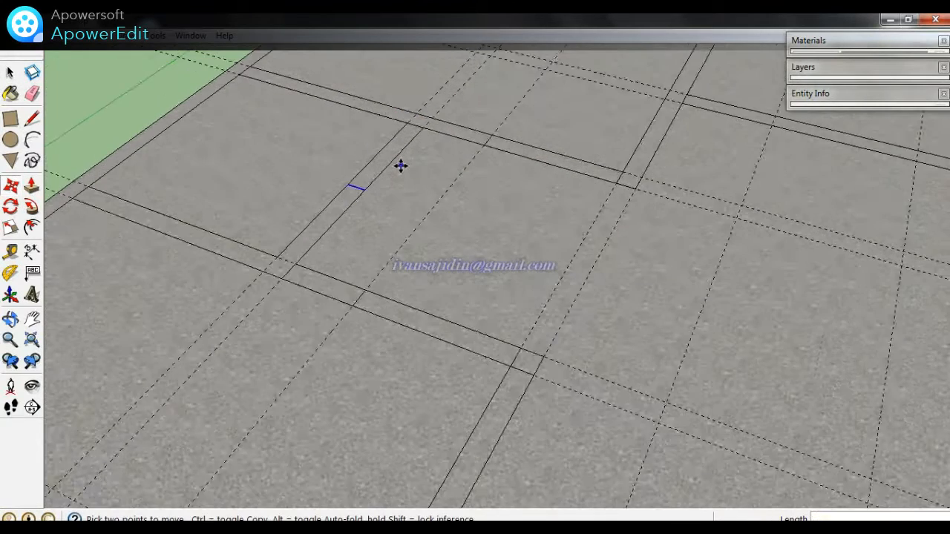
pyautogui.press('e')
pyautogui.click(401, 153)
pyautogui.click(426, 324)
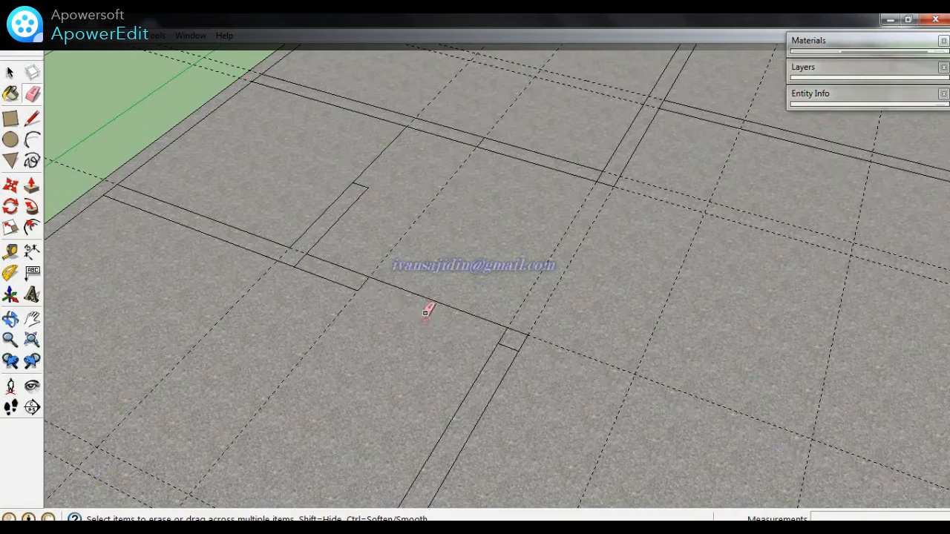
pyautogui.scroll(-3, 555, 90)
pyautogui.scroll(3, 540, 138)
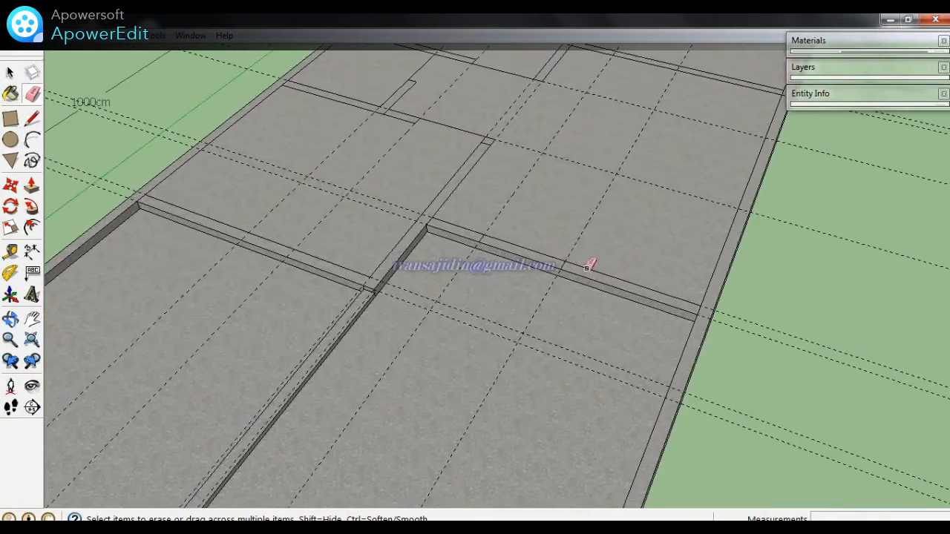
# - Push the rear-right floor down 10 cm and lower the small left room's floor as well
pyautogui.scroll(-2, 533, 312)
pyautogui.moveTo(533, 311)
pyautogui.mouseDown(button='middle')
pyautogui.moveTo(515, 314)
pyautogui.moveTo(556, 201)
pyautogui.mouseUp(button='middle')
pyautogui.scroll(3, 609, 158)
pyautogui.press('p')
pyautogui.doubleClick(632, 132)
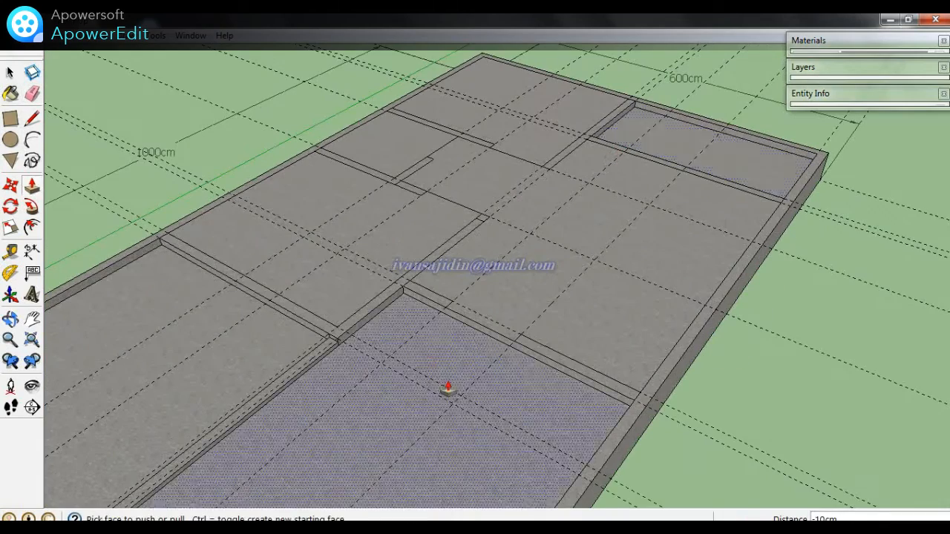
pyautogui.scroll(-3, 449, 390)
pyautogui.scroll(4, 479, 240)
pyautogui.click(450, 220)
pyautogui.click(264, 323)
# - Copy the lower front edge of the sunken rear-right floor 90 cm toward the rear wall
pyautogui.moveTo(613, 254); pyautogui.dragTo(438, 289, button='middle')
pyautogui.scroll(4, 599, 382)
pyautogui.press('space')
pyautogui.click(544, 322)
pyautogui.press('m')
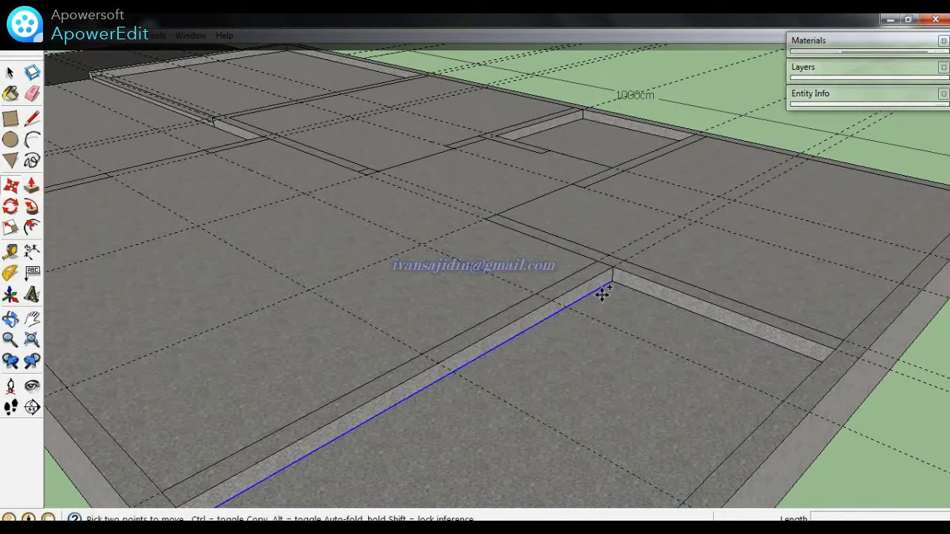
pyautogui.click(612, 282)
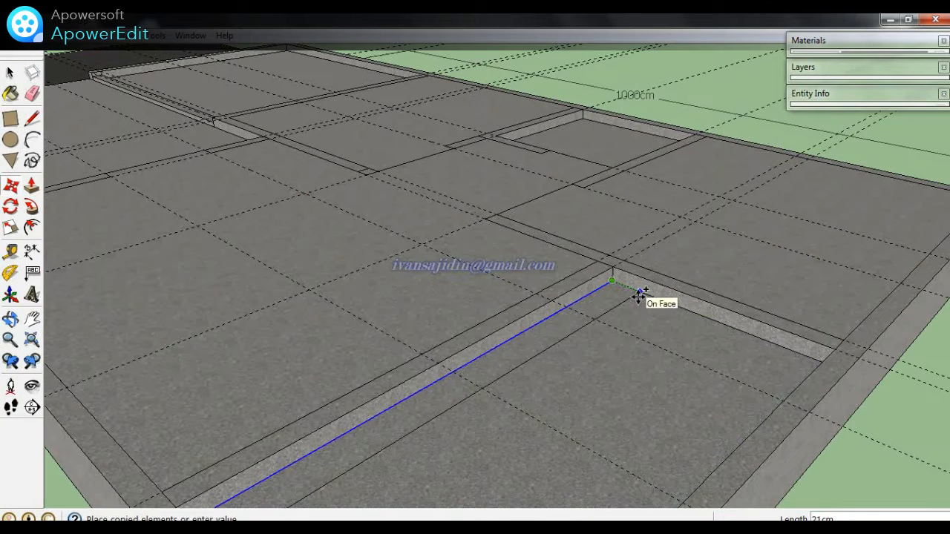
pyautogui.press('Return')
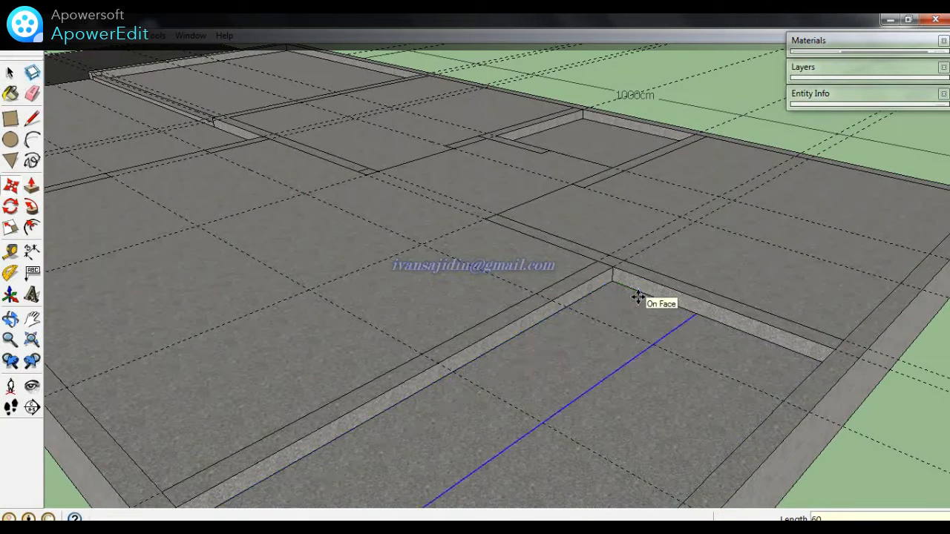
pyautogui.press('Return')
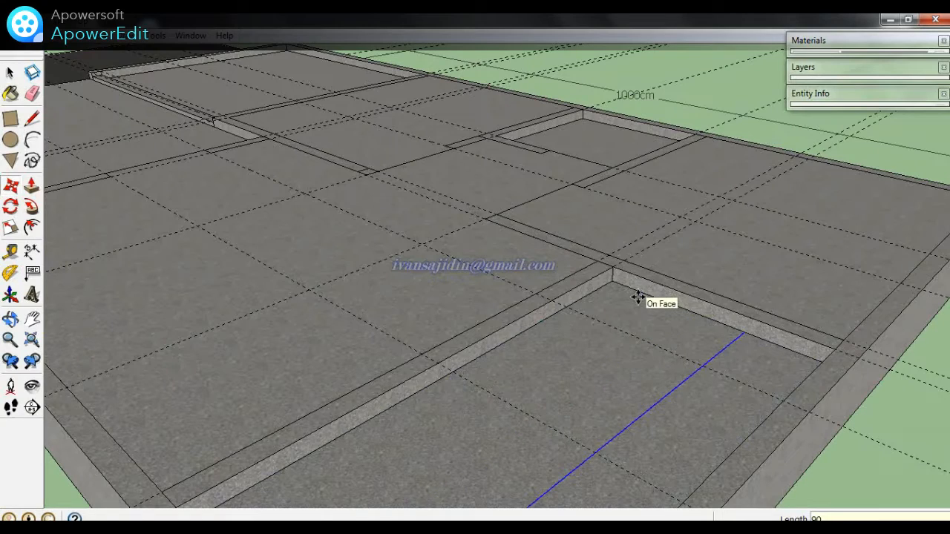
# - Raise the wider front part of the divided rear-right floor 5 cm with Push/Pull
pyautogui.press('p')
pyautogui.click(655, 337)
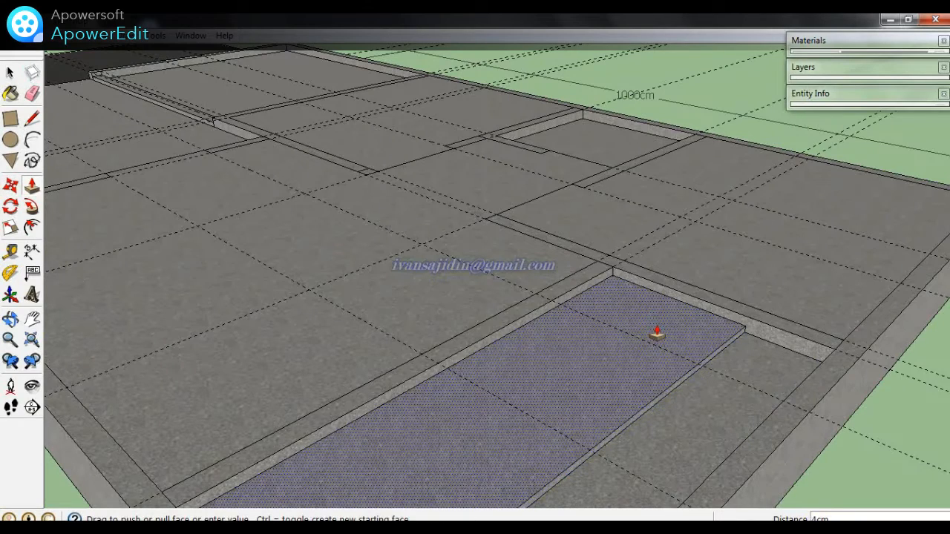
pyautogui.press('Return')
# - Erase the construction guides crossing the site around the house plot
pyautogui.scroll(-5, 656, 334)
pyautogui.moveTo(536, 312); pyautogui.dragTo(689, 453, button='middle')
pyautogui.scroll(-2, 594, 319)
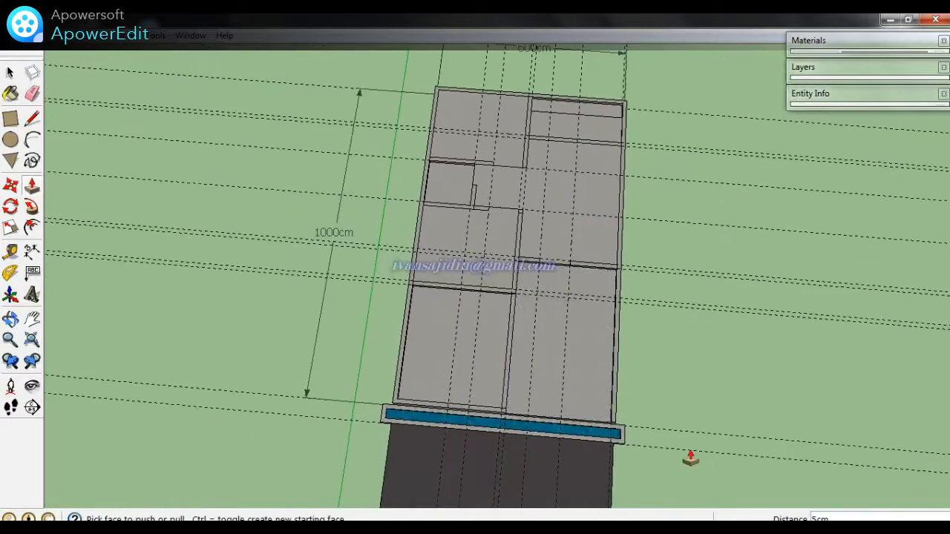
pyautogui.scroll(-2, 668, 438)
pyautogui.press('space')
pyautogui.press('e')
pyautogui.moveTo(314, 497); pyautogui.dragTo(380, 169)
pyautogui.moveTo(381, 220); pyautogui.dragTo(400, 153)
pyautogui.moveTo(689, 20); pyautogui.dragTo(691, 107)
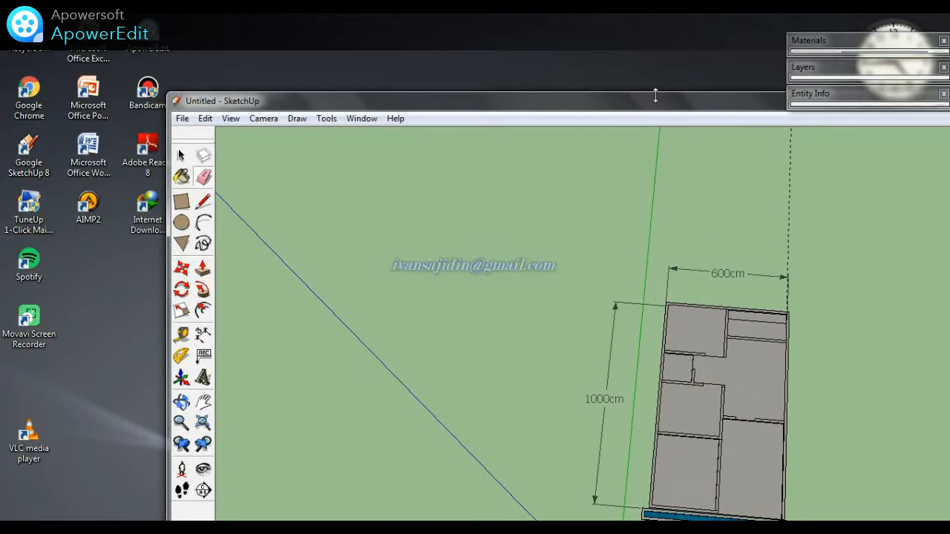
pyautogui.doubleClick(657, 104)
# - Paint the front-left sunken floor beside the water channel with the HoneyLocust vegetation material
pyautogui.moveTo(688, 272); pyautogui.dragTo(562, 192, button='middle')
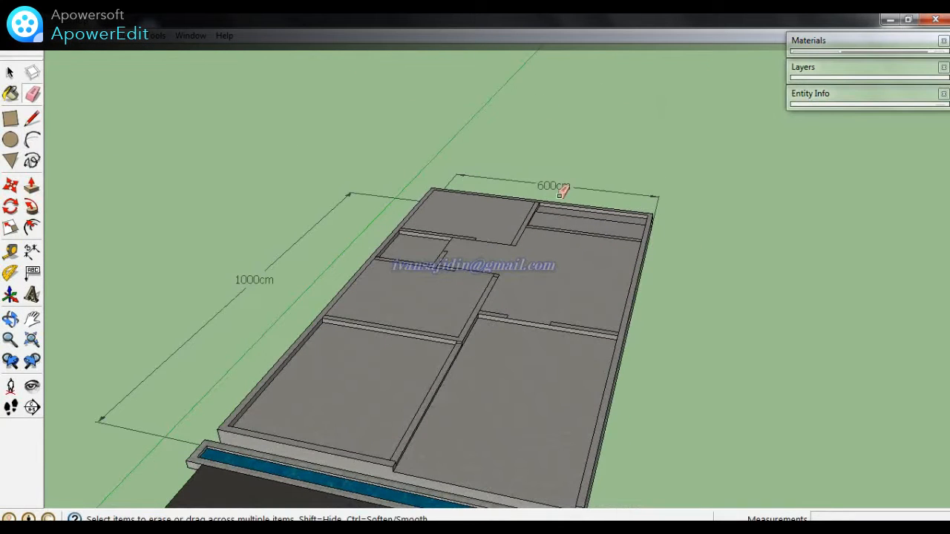
pyautogui.scroll(3, 489, 375)
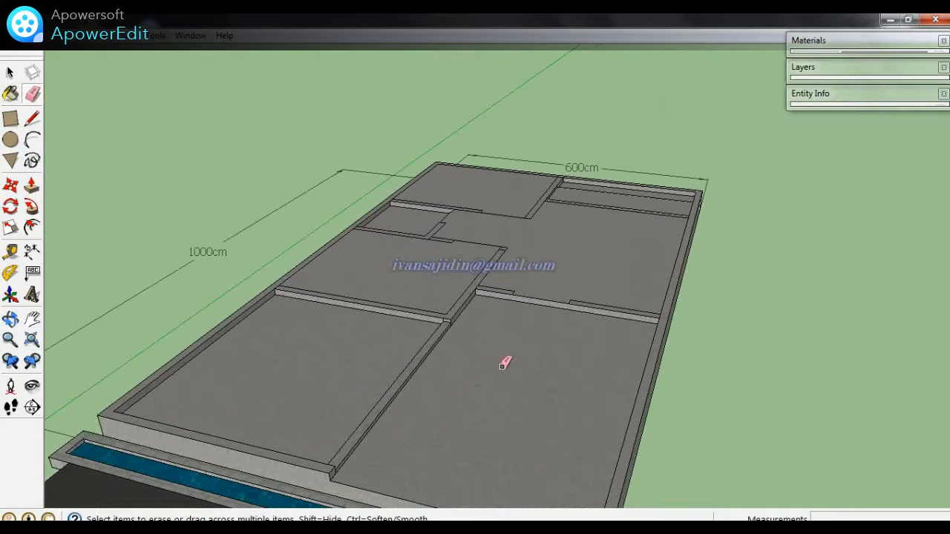
pyautogui.moveTo(508, 354); pyautogui.dragTo(514, 266, button='middle')
pyautogui.scroll(5, 515, 267)
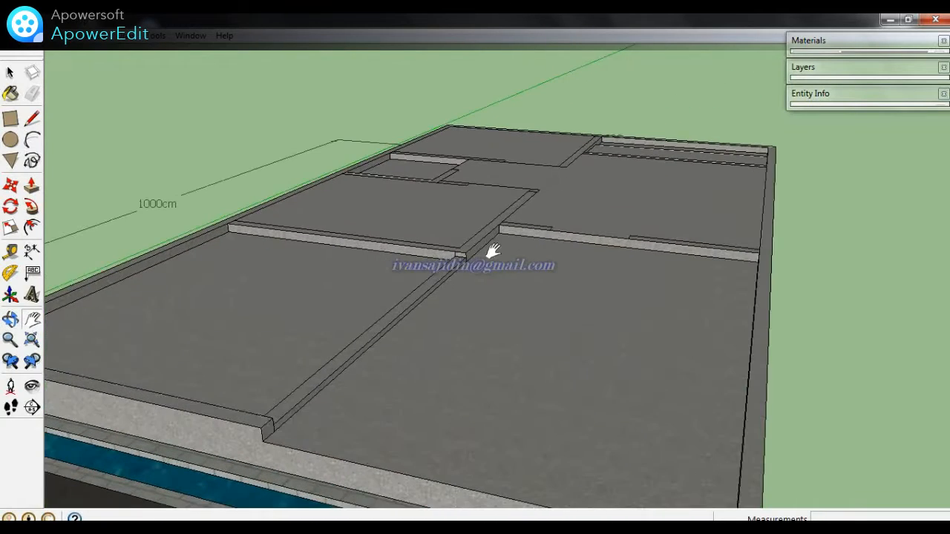
pyautogui.scroll(-3, 486, 263)
pyautogui.moveTo(488, 267); pyautogui.dragTo(545, 390, button='middle')
pyautogui.scroll(2, 564, 362)
pyautogui.press('b')
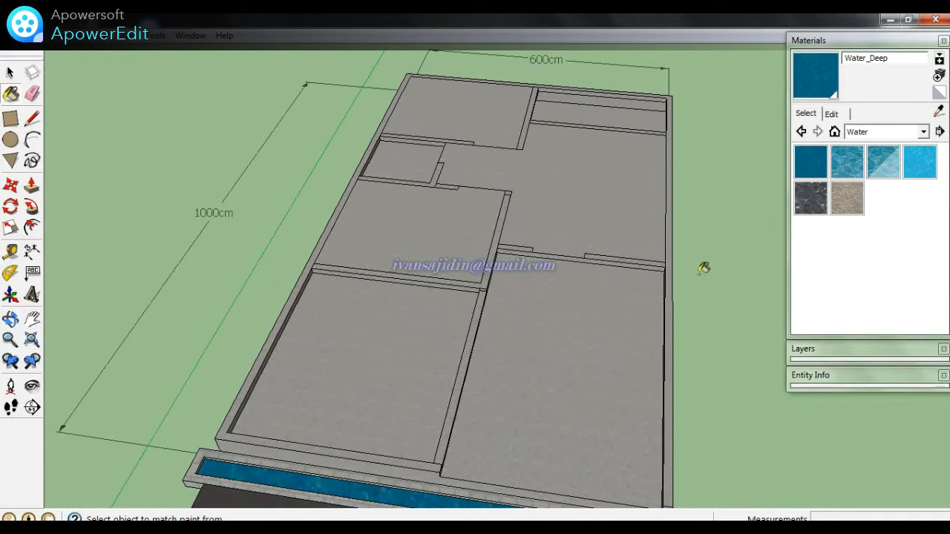
pyautogui.click(859, 134)
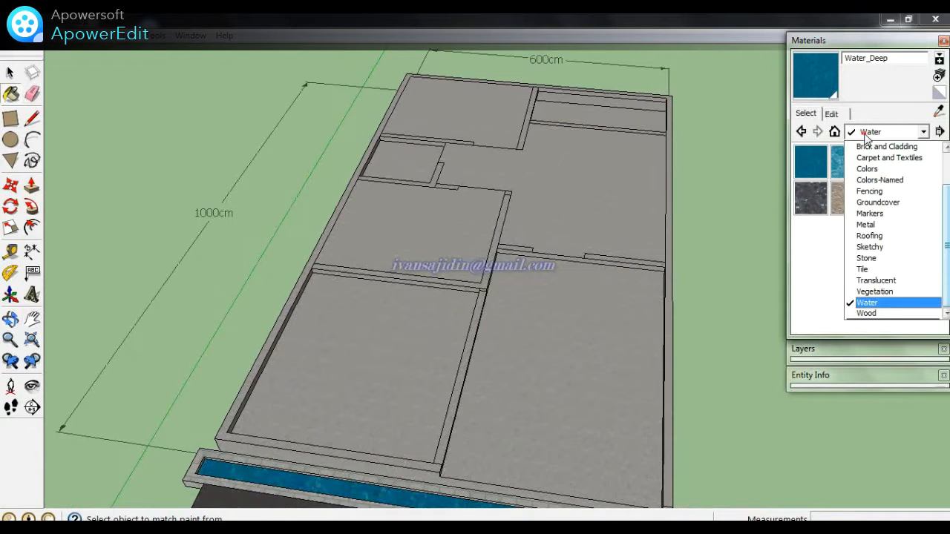
pyautogui.click(874, 291)
pyautogui.click(920, 199)
pyautogui.click(469, 321)
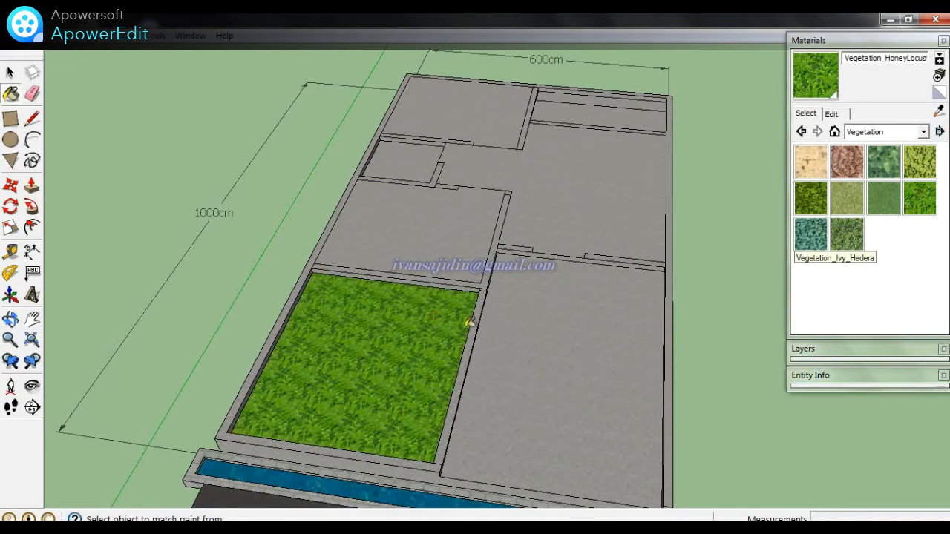
# - Paint the narrow strip along the rear-right wall with the same HoneyLocust vegetation material
pyautogui.scroll(-1, 498, 377)
pyautogui.moveTo(499, 377); pyautogui.dragTo(475, 395, button='middle')
pyautogui.scroll(1, 557, 102)
pyautogui.scroll(1, 557, 104)
pyautogui.click(584, 129)
pyautogui.scroll(-1, 530, 82)
pyautogui.scroll(-2, 509, 292)
pyautogui.scroll(-1, 497, 198)
pyautogui.scroll(-1, 509, 314)
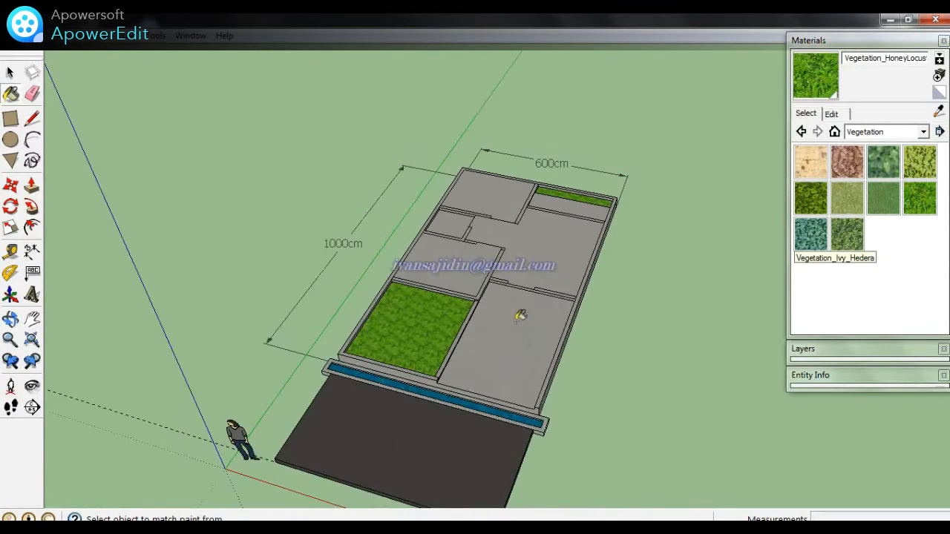
pyautogui.scroll(2, 508, 358)
pyautogui.scroll(1, 508, 358)
pyautogui.click(923, 131)
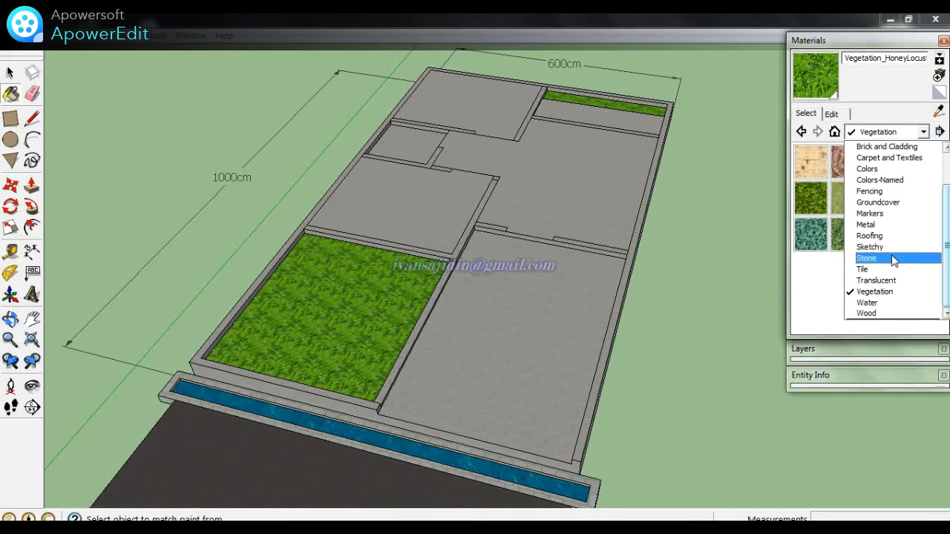
pyautogui.scroll(1, 883, 178)
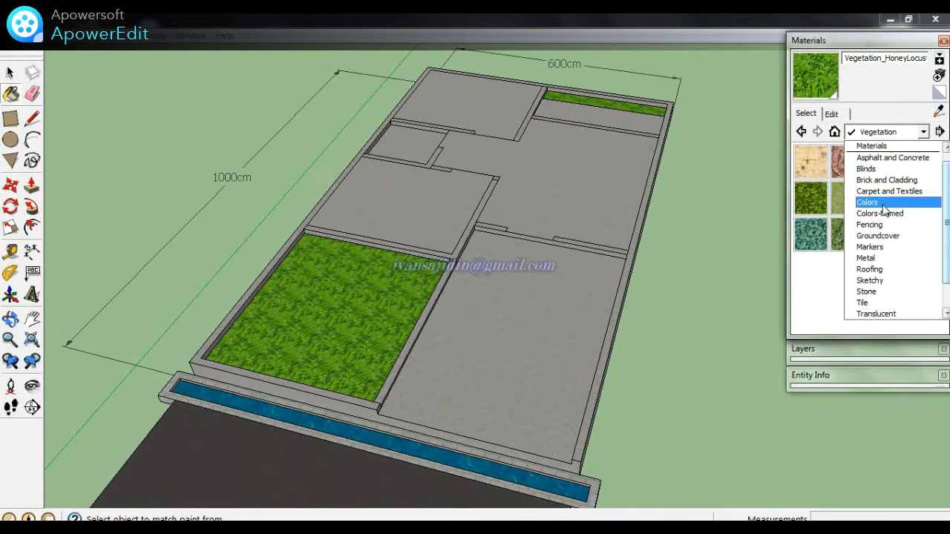
pyautogui.click(878, 303)
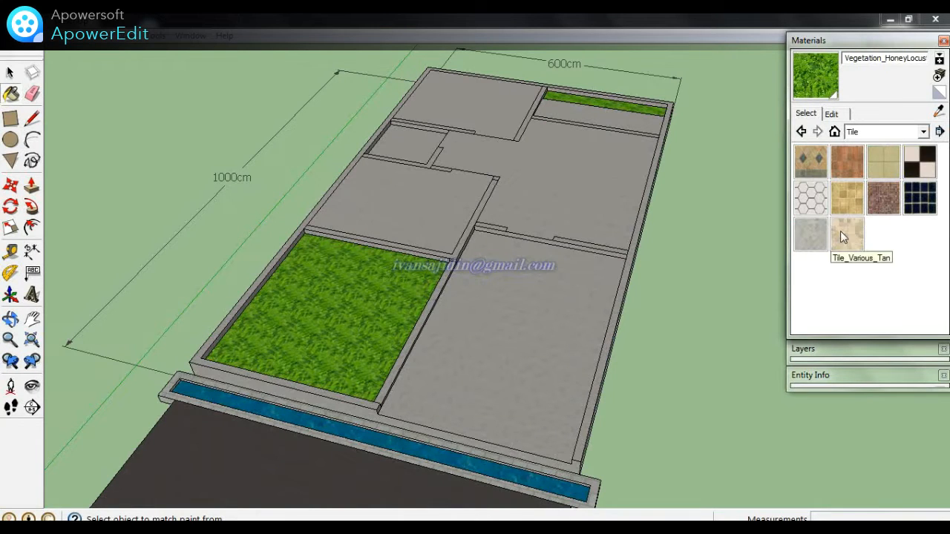
pyautogui.click(843, 233)
pyautogui.moveTo(581, 237); pyautogui.dragTo(534, 258, button='middle')
pyautogui.scroll(1, 514, 274)
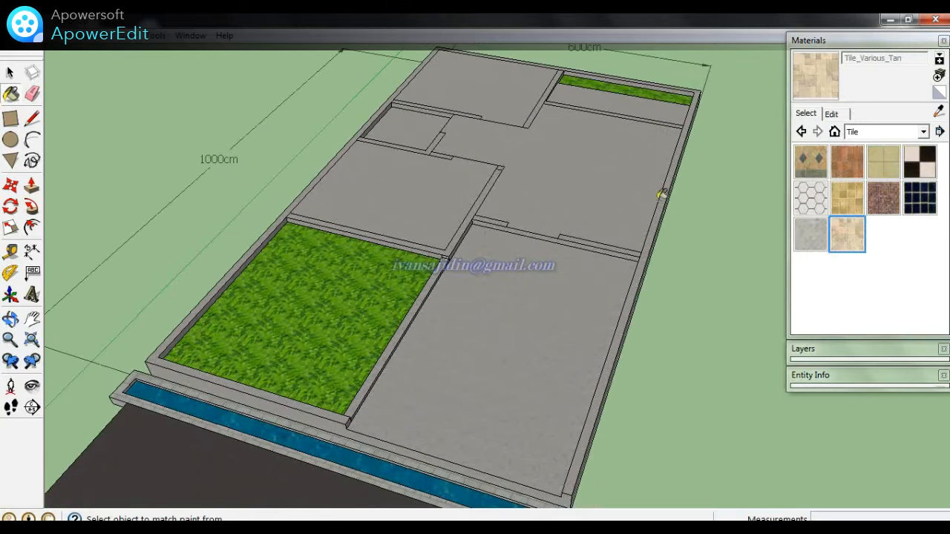
# - Try the Groundcover_Wood_Mix material on the front-right floor
pyautogui.click(887, 131)
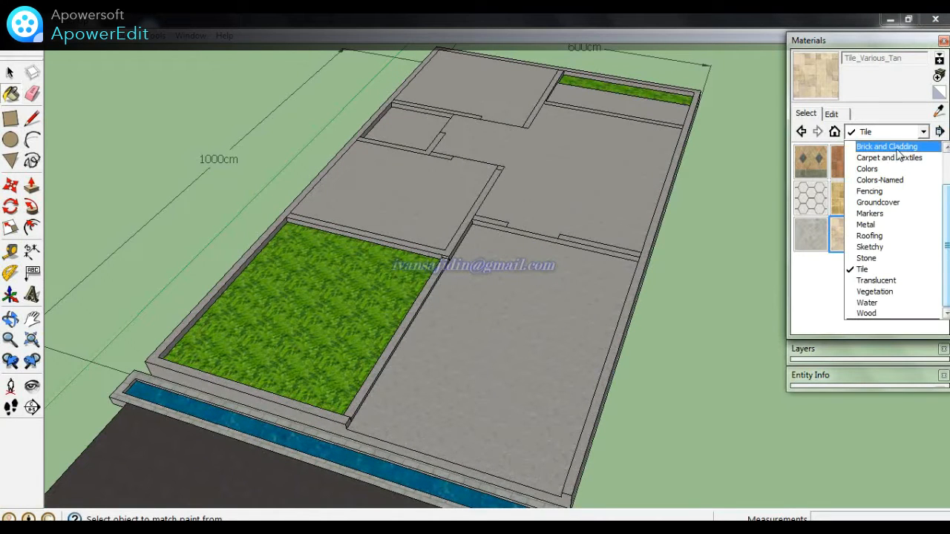
pyautogui.click(885, 203)
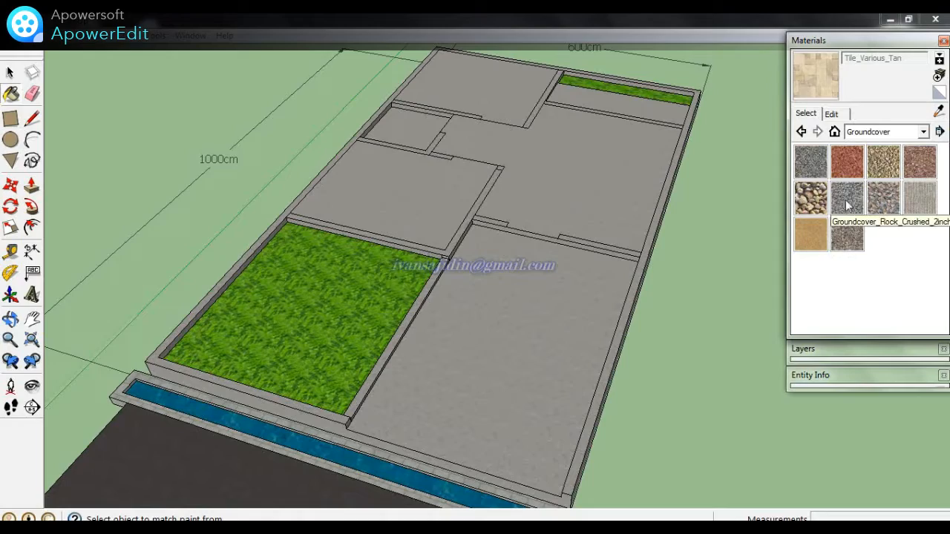
pyautogui.click(850, 236)
pyautogui.scroll(3, 564, 324)
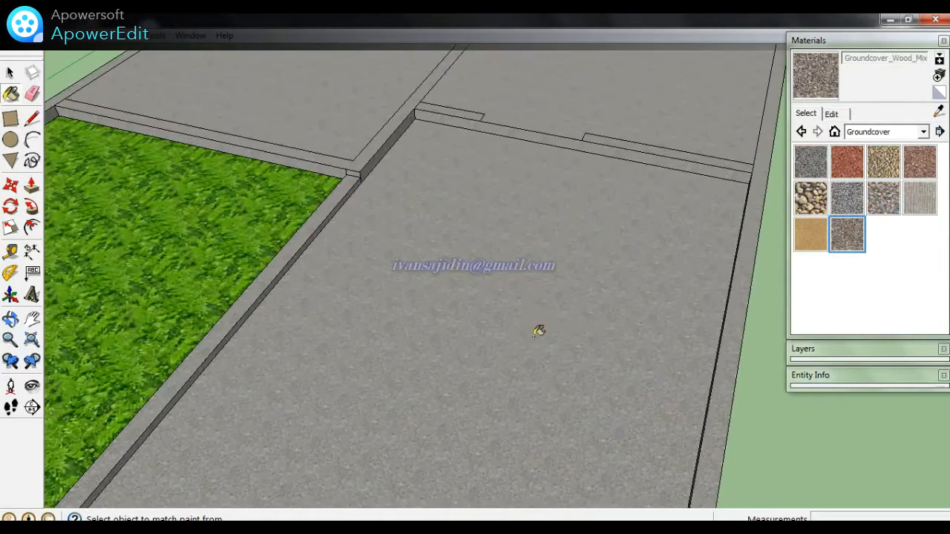
pyautogui.click(540, 331)
pyautogui.scroll(5, 540, 333)
pyautogui.scroll(-5, 533, 328)
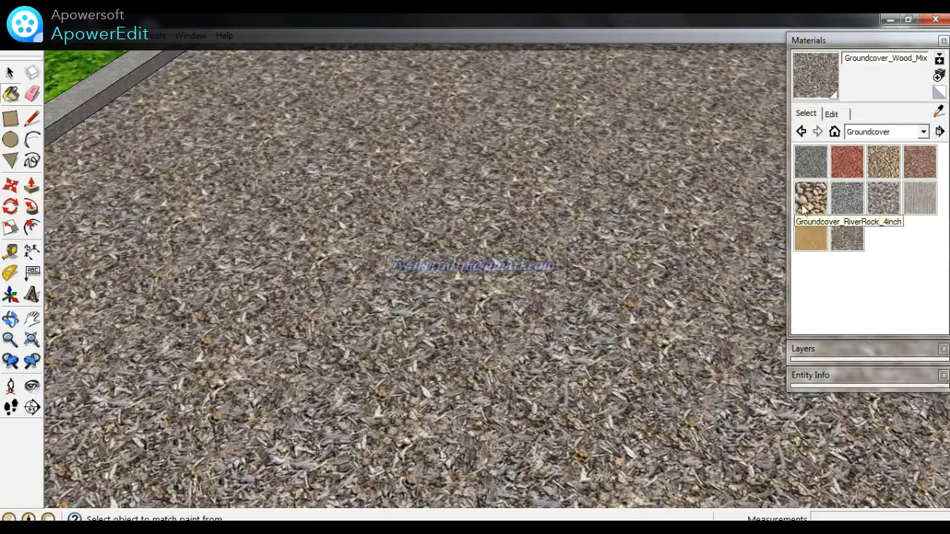
# - Try the Groundcover_RiverRock_4inch material on the front-right floor
pyautogui.click(805, 209)
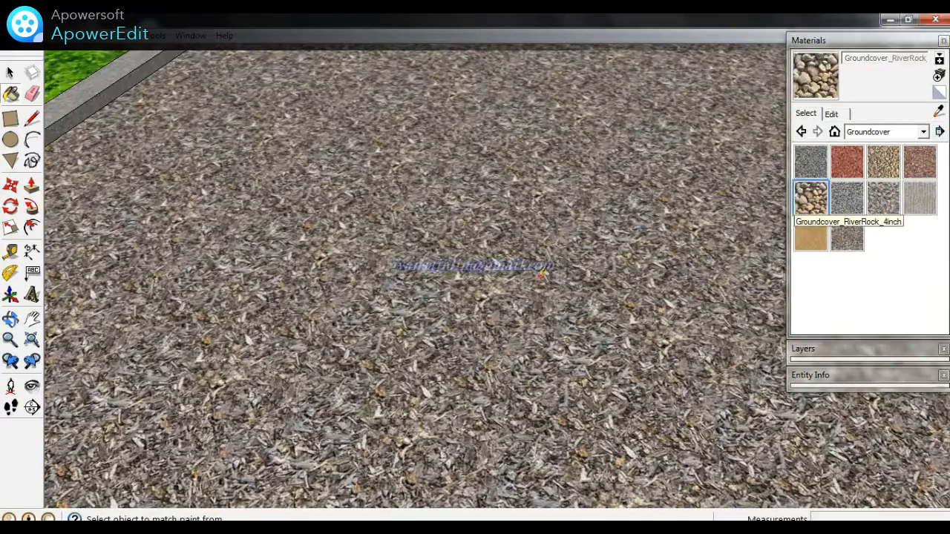
pyautogui.click(549, 273)
pyautogui.scroll(-3, 553, 276)
pyautogui.scroll(-2, 469, 347)
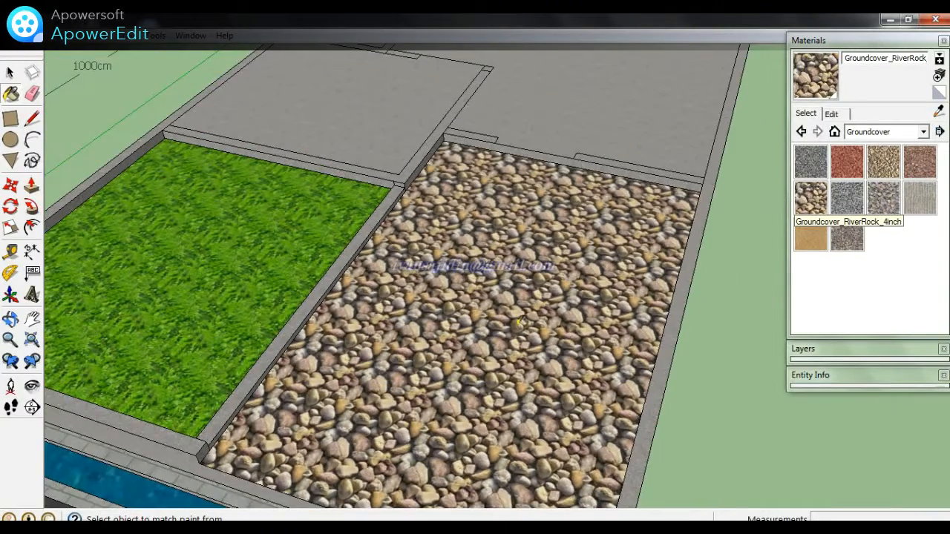
pyautogui.scroll(-2, 503, 332)
# - Try the Groundcover_Sand_Raked material on the front-right floor
pyautogui.click(921, 197)
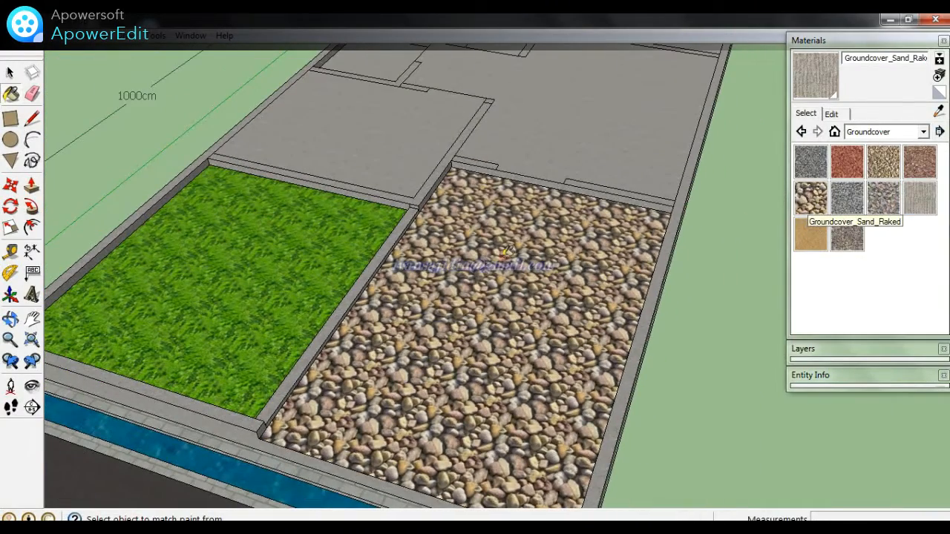
pyautogui.click(512, 278)
pyautogui.moveTo(514, 276); pyautogui.dragTo(523, 286, button='middle')
# - Paint the front-right floor with Concrete_Block_Layers from the Asphalt and Concrete materials
pyautogui.click(923, 131)
pyautogui.scroll(1, 869, 181)
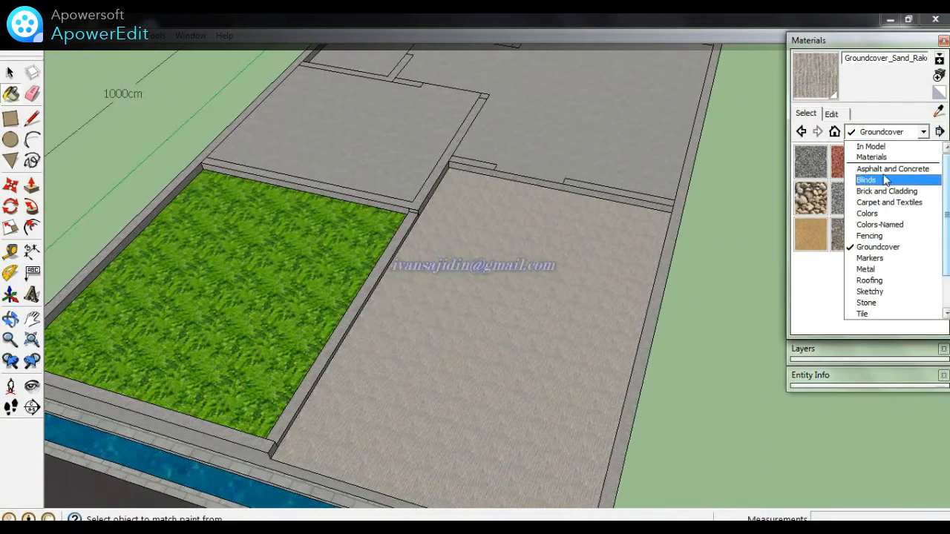
pyautogui.click(869, 178)
pyautogui.click(810, 198)
pyautogui.click(475, 286)
pyautogui.scroll(-3, 525, 310)
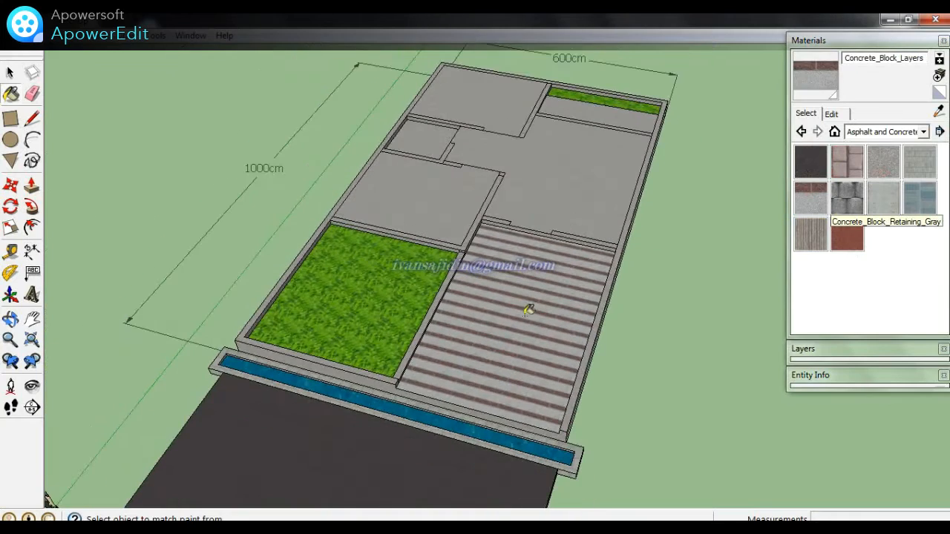
# - Paint the middle-left room, the rear-left room and the large open right-hand floor with Tile_Ceramic_Natural
pyautogui.scroll(-3, 501, 299)
pyautogui.scroll(4, 734, 121)
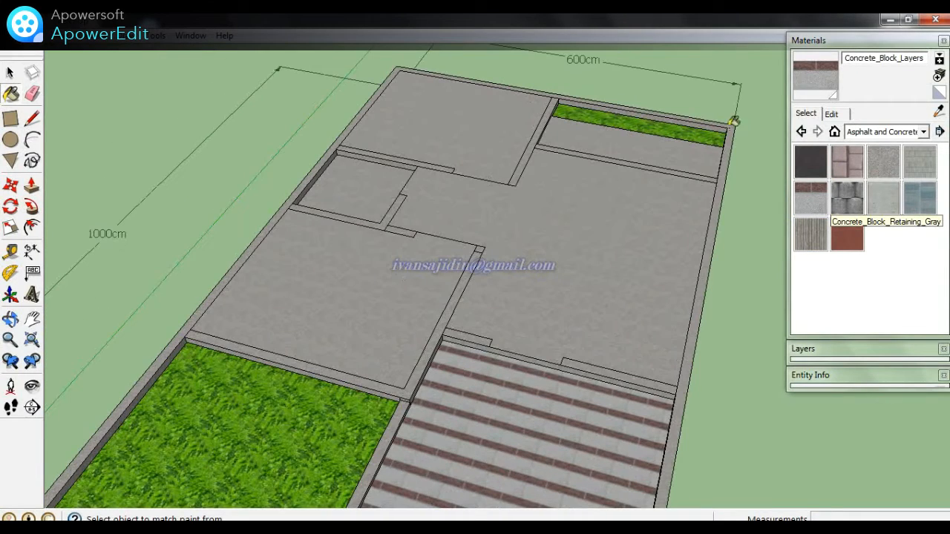
pyautogui.click(867, 132)
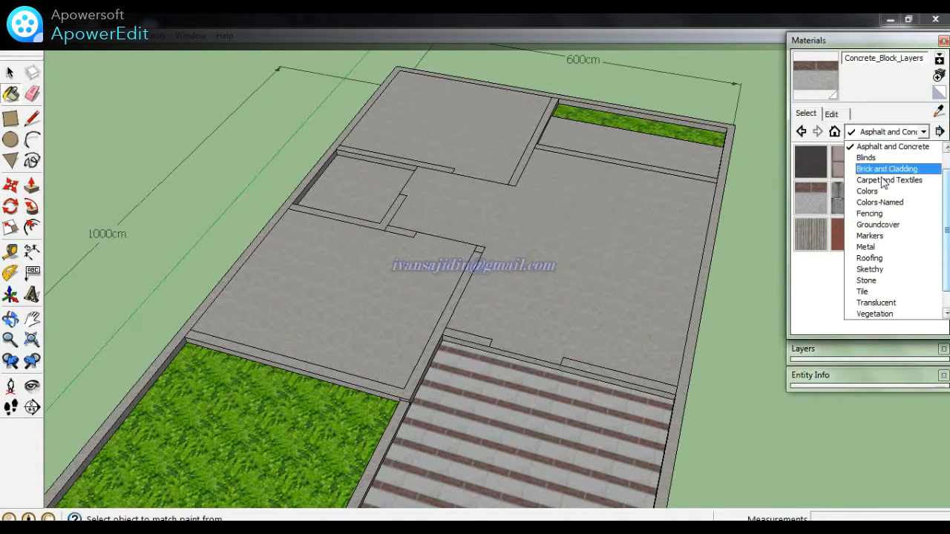
pyautogui.click(870, 295)
pyautogui.click(873, 166)
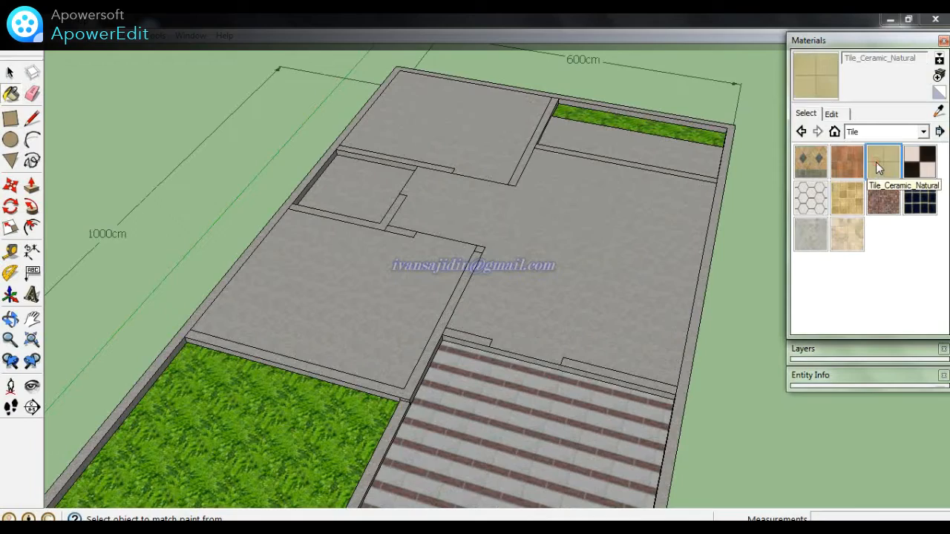
pyautogui.click(437, 245)
pyautogui.click(467, 123)
pyautogui.click(549, 210)
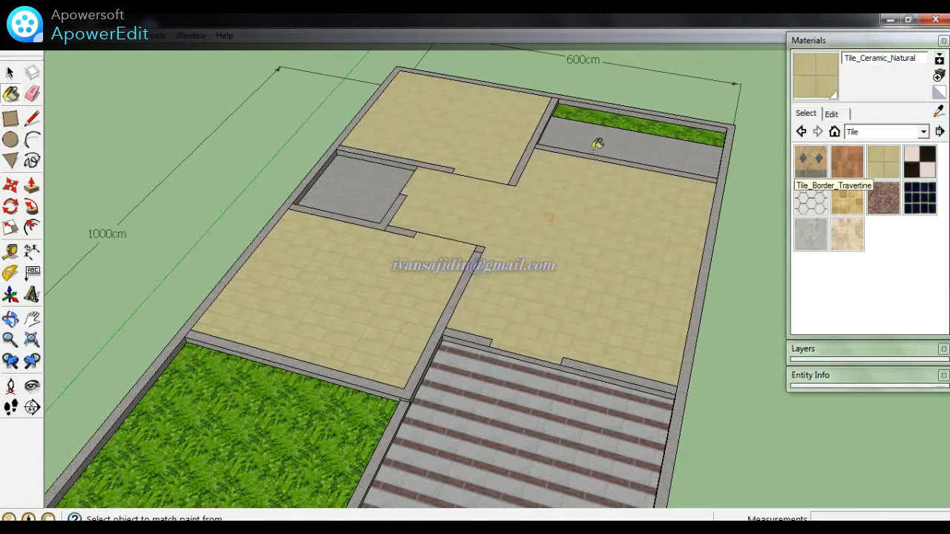
# - Paint the raised rear-right floor beside the planted strip with Tile_Ceramic_Natural as well
pyautogui.click(601, 141)
pyautogui.moveTo(617, 140); pyautogui.dragTo(393, 96, button='middle')
pyautogui.scroll(3, 637, 289)
pyautogui.moveTo(721, 299)
pyautogui.mouseDown(button='middle')
pyautogui.moveTo(572, 252)
pyautogui.moveTo(565, 215)
pyautogui.mouseUp(button='middle')
pyautogui.click(640, 254)
pyautogui.moveTo(414, 207)
pyautogui.mouseDown(button='middle')
pyautogui.moveTo(465, 340)
pyautogui.moveTo(450, 183)
pyautogui.moveTo(876, 190)
pyautogui.moveTo(803, 165)
pyautogui.mouseUp(button='middle')
pyautogui.scroll(3, 375, 254)
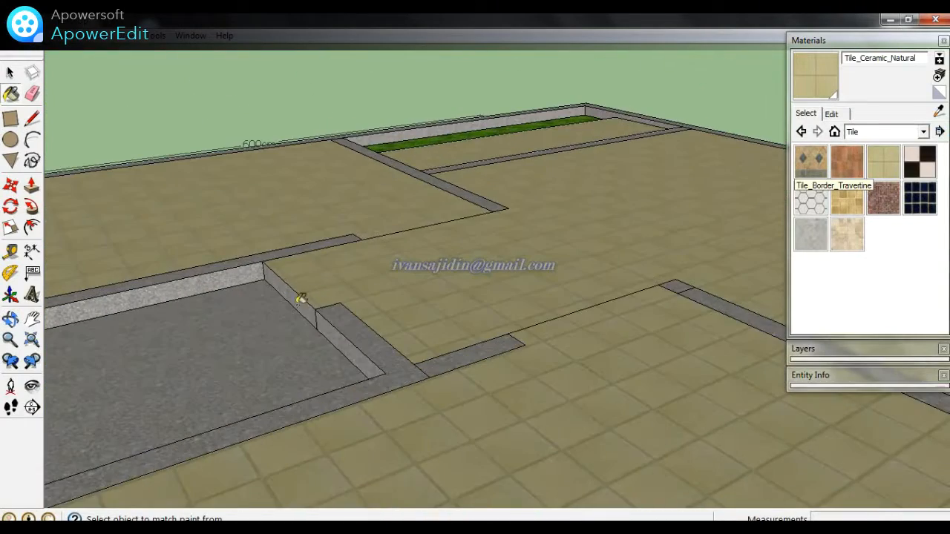
# - Recolor the Tile_Ceramic_Natural material to a bright, pale lavender-white
pyautogui.scroll(-3, 433, 257)
pyautogui.moveTo(432, 256)
pyautogui.mouseDown(button='middle')
pyautogui.moveTo(628, 237)
pyautogui.moveTo(465, 206)
pyautogui.mouseUp(button='middle')
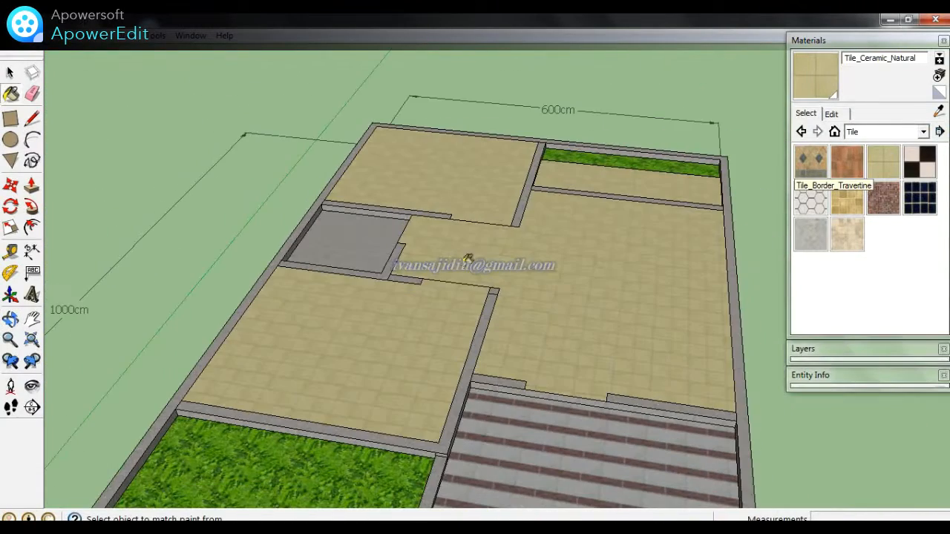
pyautogui.click(842, 113)
pyautogui.click(826, 186)
pyautogui.moveTo(863, 175); pyautogui.dragTo(865, 163)
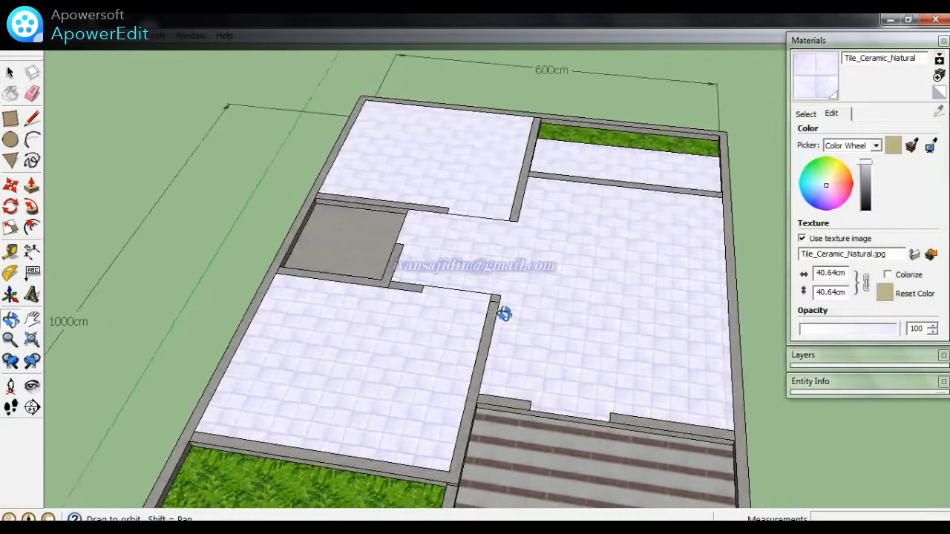
pyautogui.scroll(5, 579, 218)
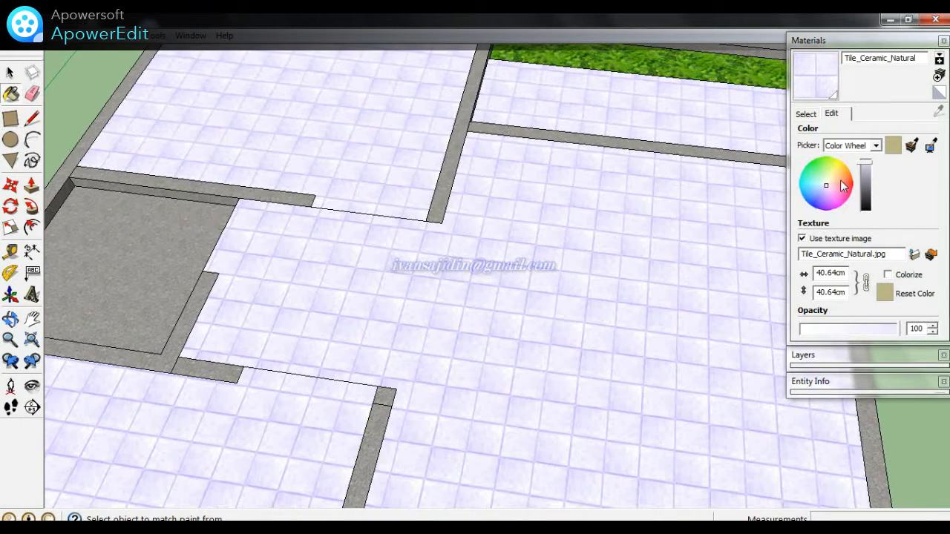
# - Shift the Tile_Ceramic_Natural material's color to a cleaner near-white and return to the tile materials
pyautogui.click(828, 190)
pyautogui.click(826, 185)
pyautogui.click(806, 115)
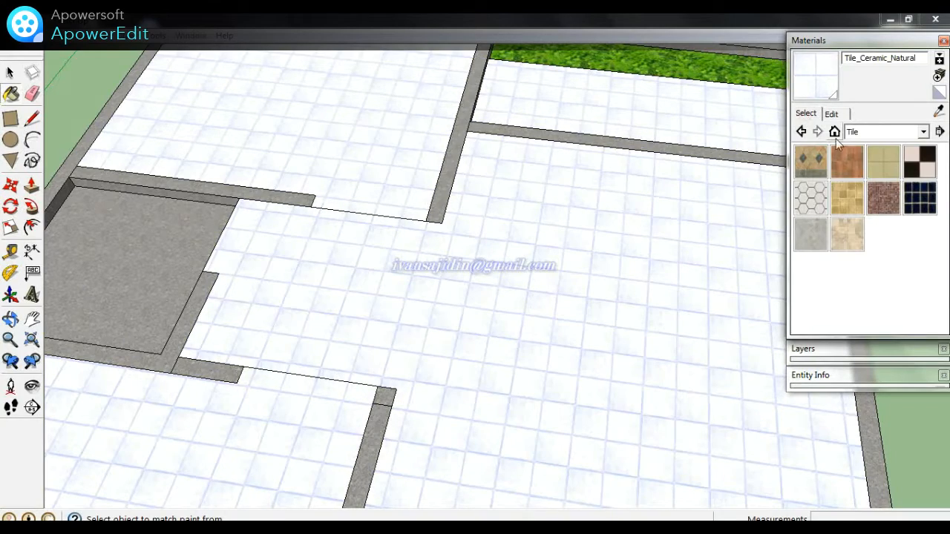
# - Paint the small sunken room between the two left-hand rooms with Tile_Limestone_Multi from the Tile materials
pyautogui.click(839, 193)
pyautogui.click(203, 231)
pyautogui.scroll(-6, 445, 245)
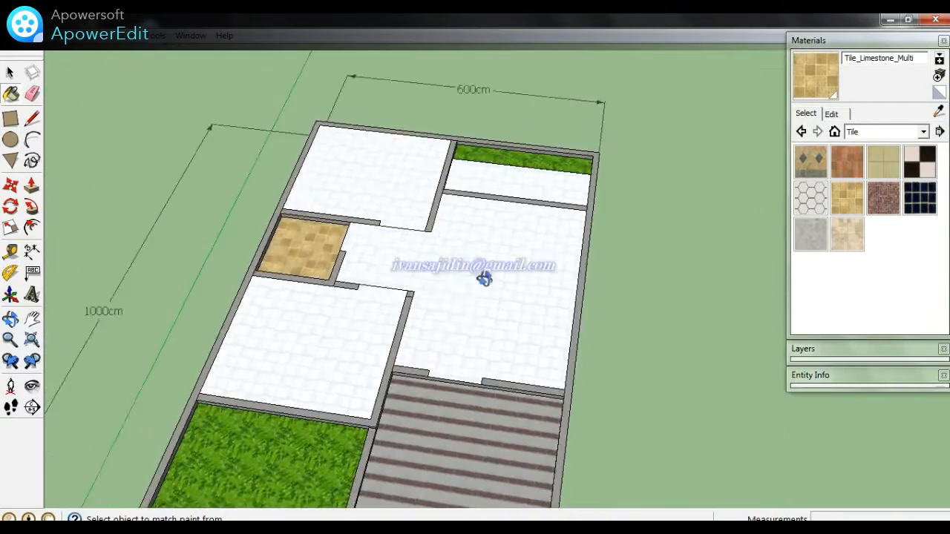
pyautogui.scroll(5, 386, 338)
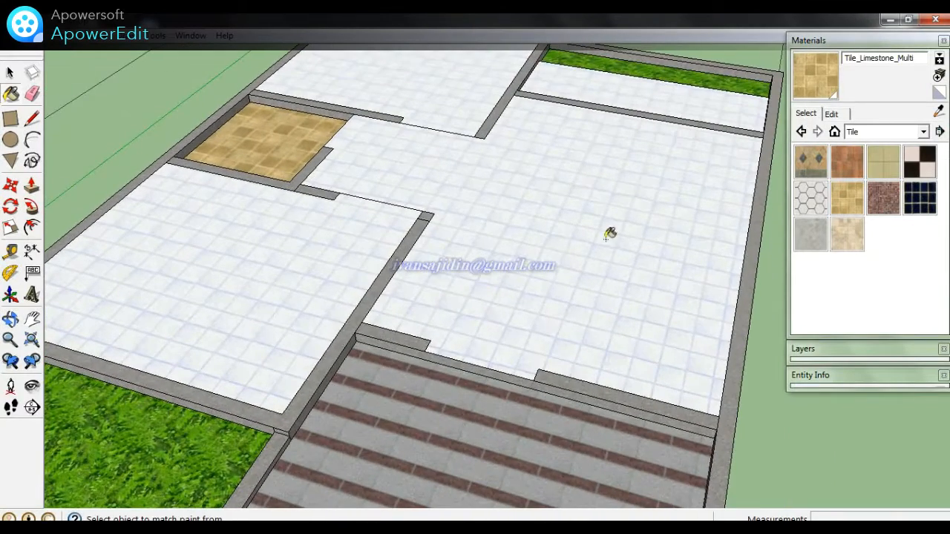
# - Recolor the Tile_Limestone_Multi material to a bright light blue and collapse the Materials window
pyautogui.click(844, 114)
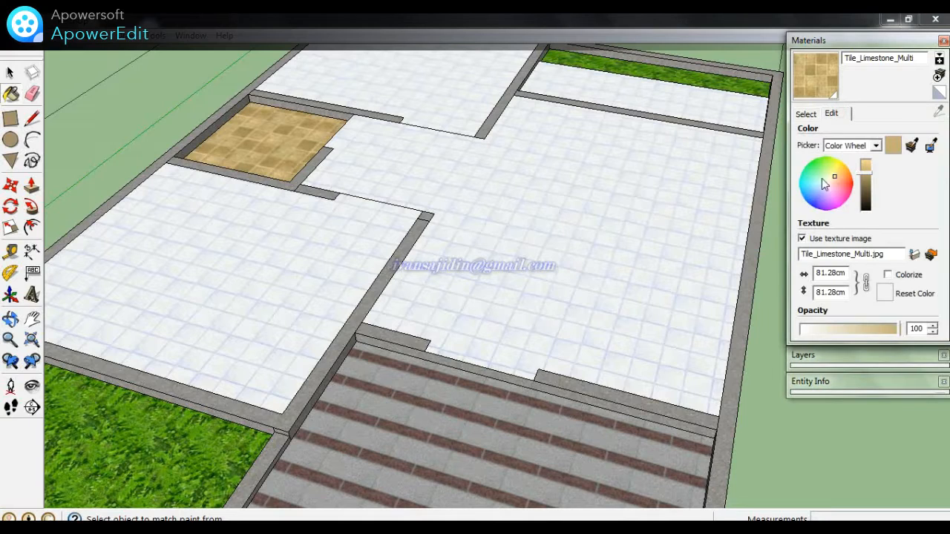
pyautogui.click(819, 192)
pyautogui.click(864, 174)
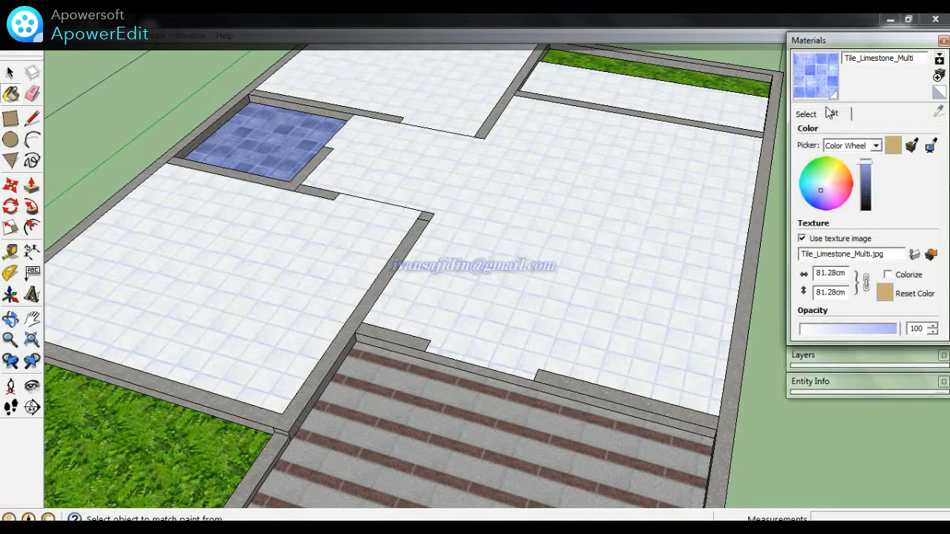
pyautogui.scroll(-8, 515, 238)
pyautogui.moveTo(497, 244)
pyautogui.mouseDown(button='middle')
pyautogui.moveTo(545, 349)
pyautogui.moveTo(535, 380)
pyautogui.moveTo(531, 360)
pyautogui.mouseUp(button='middle')
pyautogui.press('b')
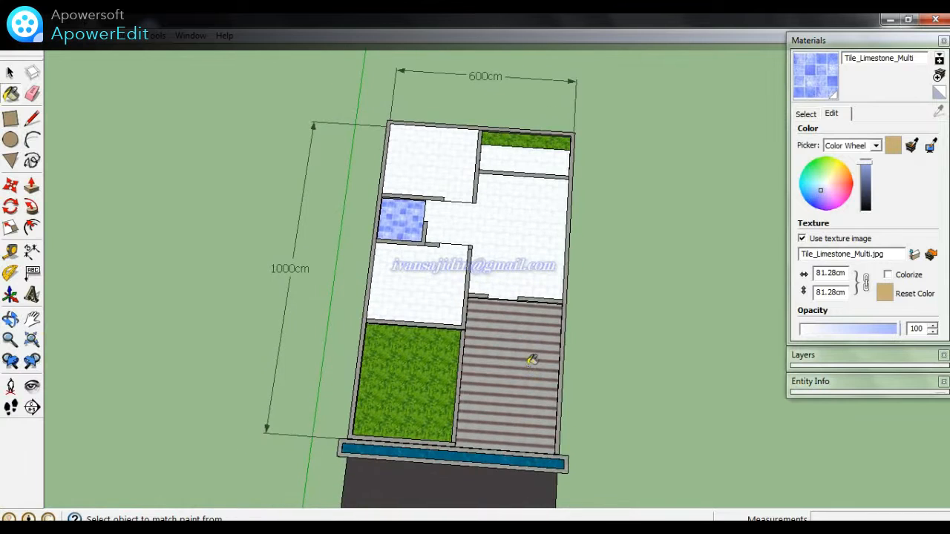
pyautogui.moveTo(505, 164); pyautogui.dragTo(519, 212, button='middle')
pyautogui.press('space')
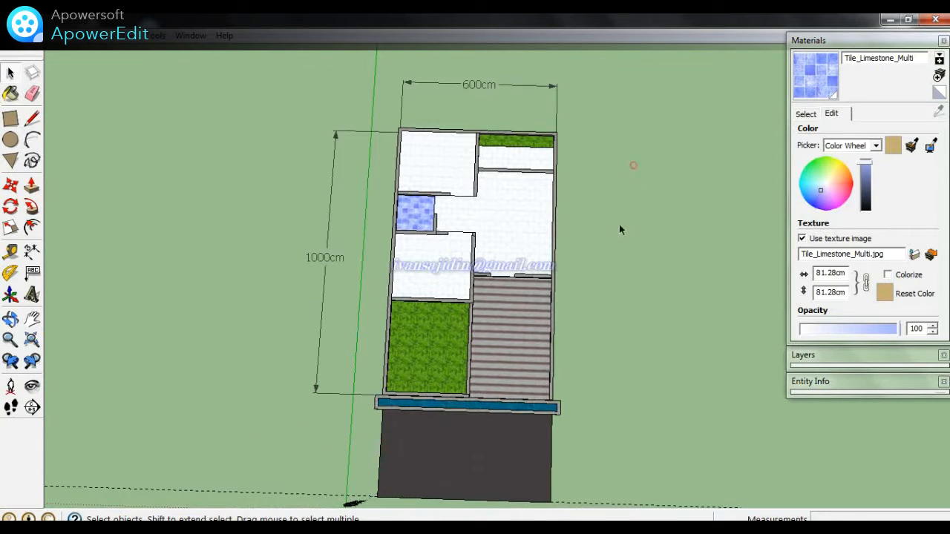
pyautogui.click(806, 114)
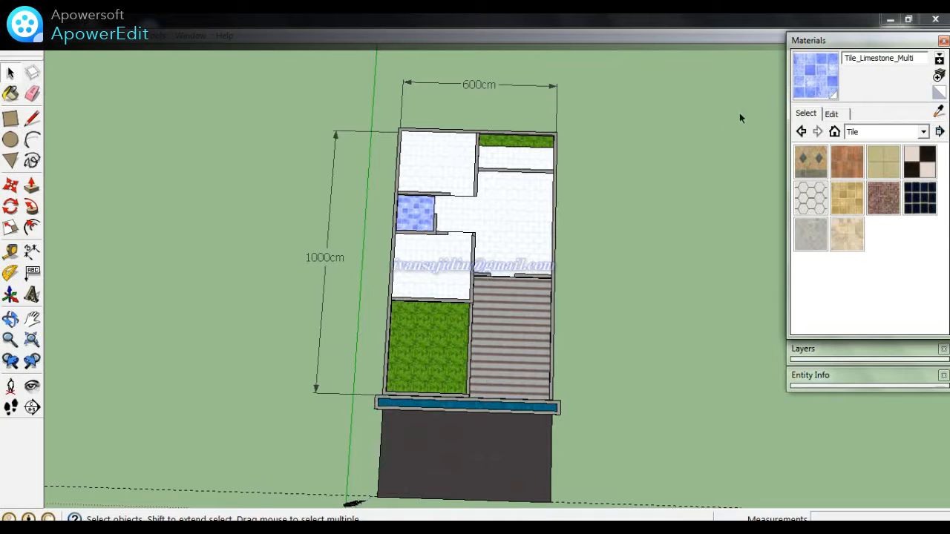
pyautogui.click(820, 40)
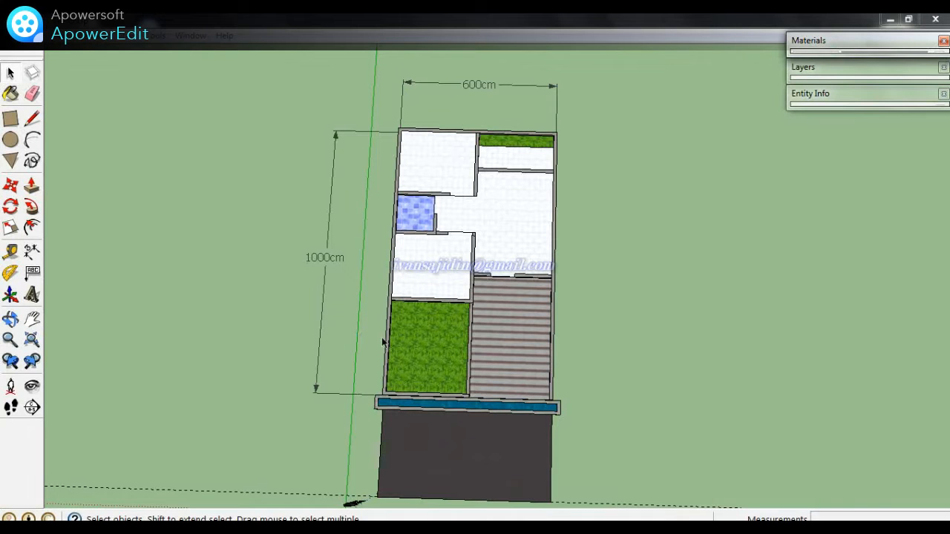
# - Dimension the outer edge of the striped front-right floor, placing the dimension outside the right wall
pyautogui.scroll(5, 445, 327)
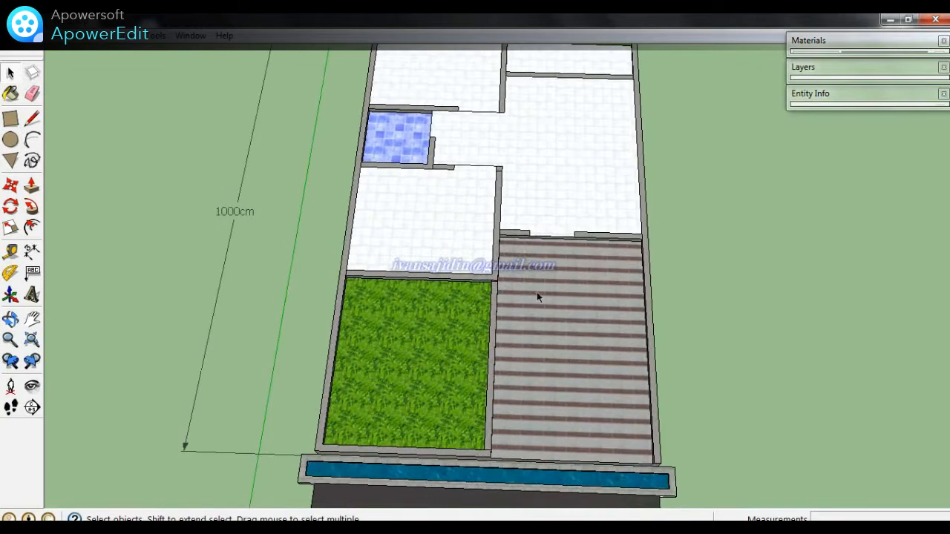
pyautogui.scroll(-4, 526, 349)
pyautogui.moveTo(526, 350); pyautogui.dragTo(533, 389, button='middle')
pyautogui.click(556, 349)
pyautogui.click(217, 292)
pyautogui.click(31, 251)
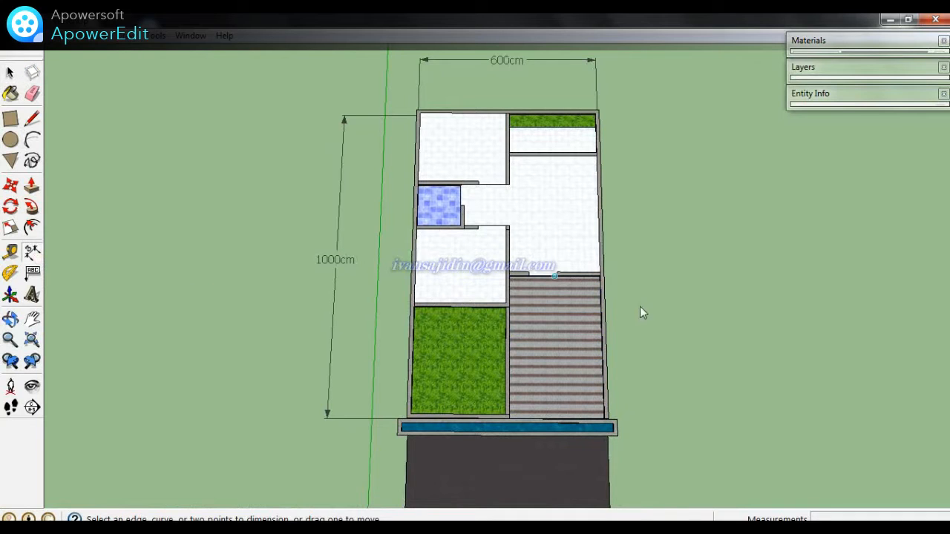
pyautogui.click(601, 304)
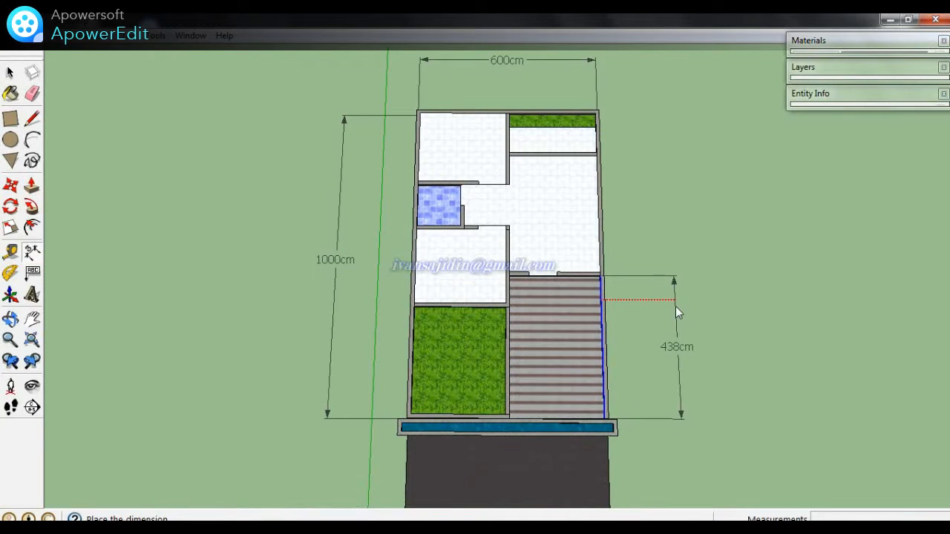
pyautogui.click(675, 302)
# - Dimension the outer edges of the large open floor and the rear-right floor, placing both dimensions outside the right wall
pyautogui.scroll(2, 676, 304)
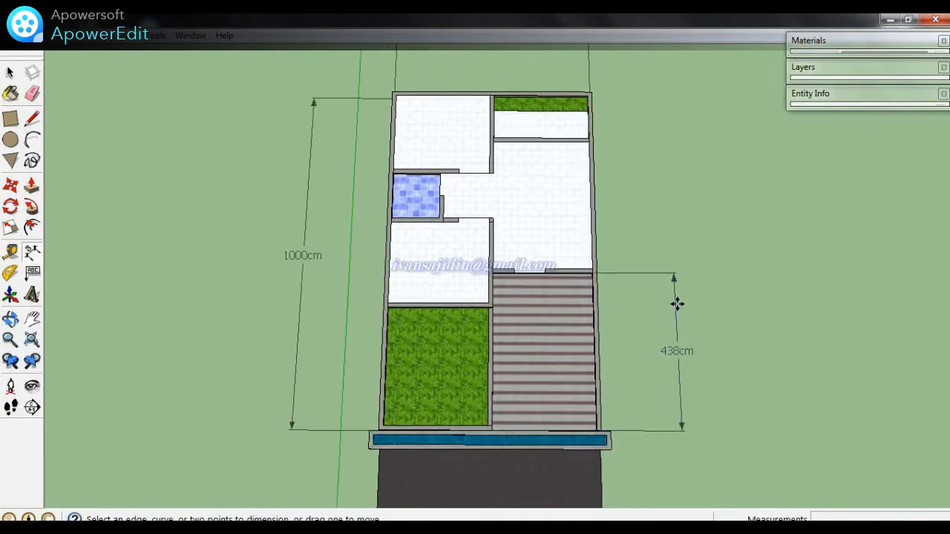
pyautogui.click(583, 230)
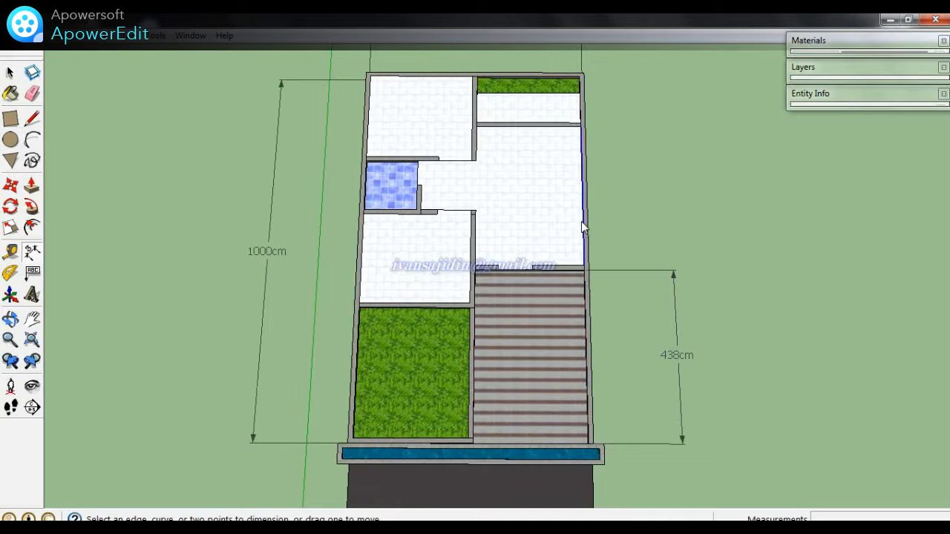
pyautogui.click(666, 221)
pyautogui.scroll(1, 591, 125)
pyautogui.scroll(1, 583, 107)
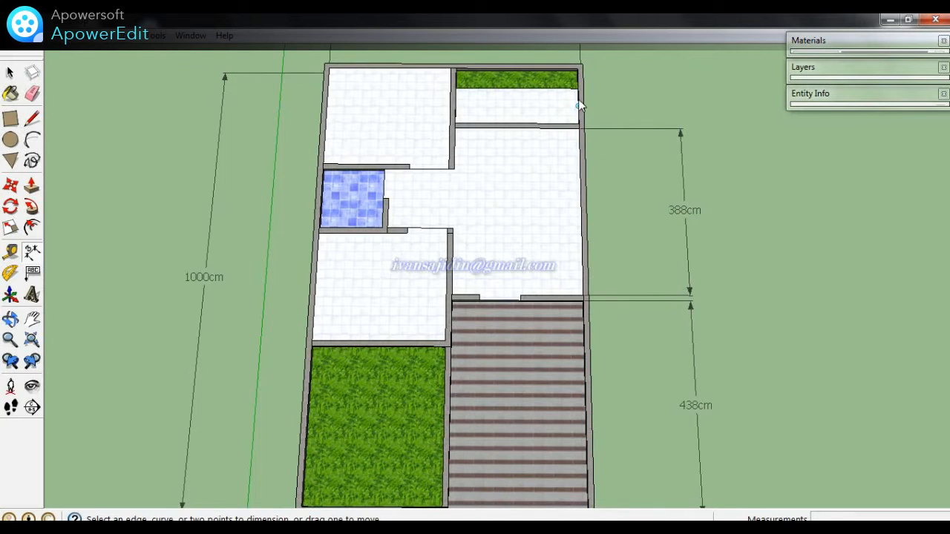
pyautogui.click(579, 88)
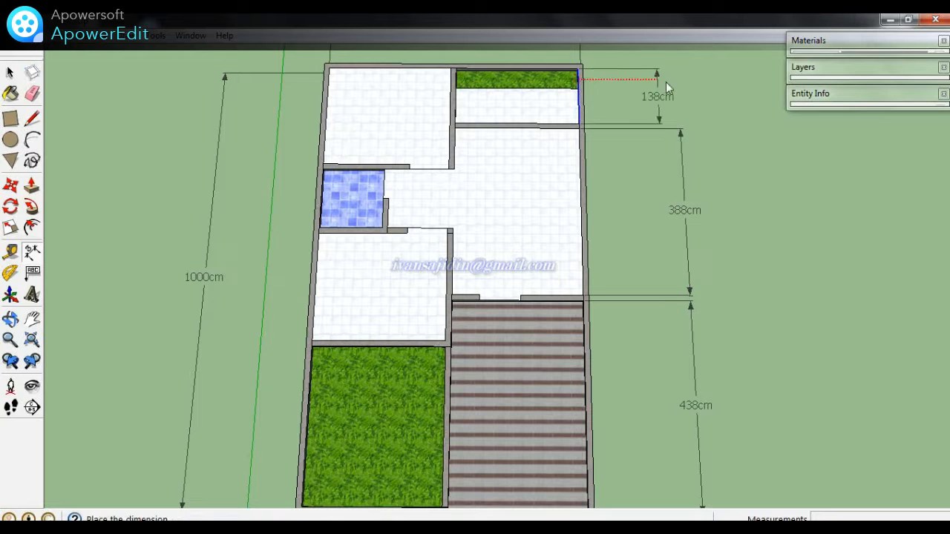
pyautogui.click(677, 83)
# - Dimension the left edges of the rear-left room, the small blue-tiled room and the middle-left room outside the left wall
pyautogui.moveTo(623, 204); pyautogui.dragTo(455, 134, button='middle')
pyautogui.click(368, 104)
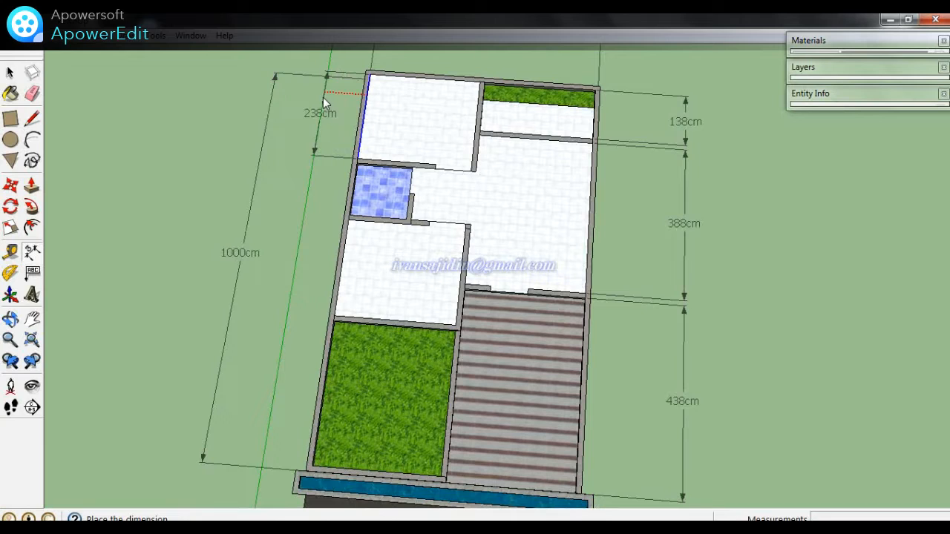
pyautogui.click(334, 102)
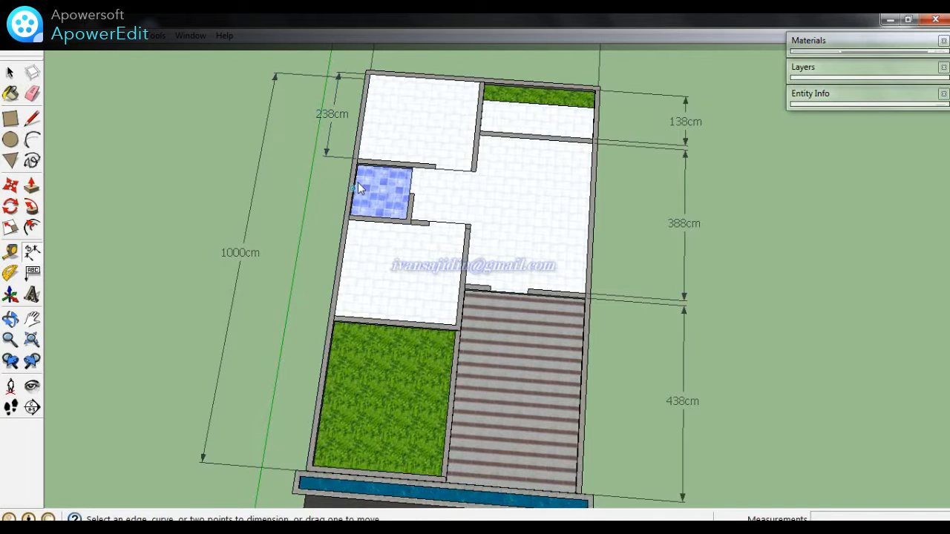
pyautogui.click(358, 180)
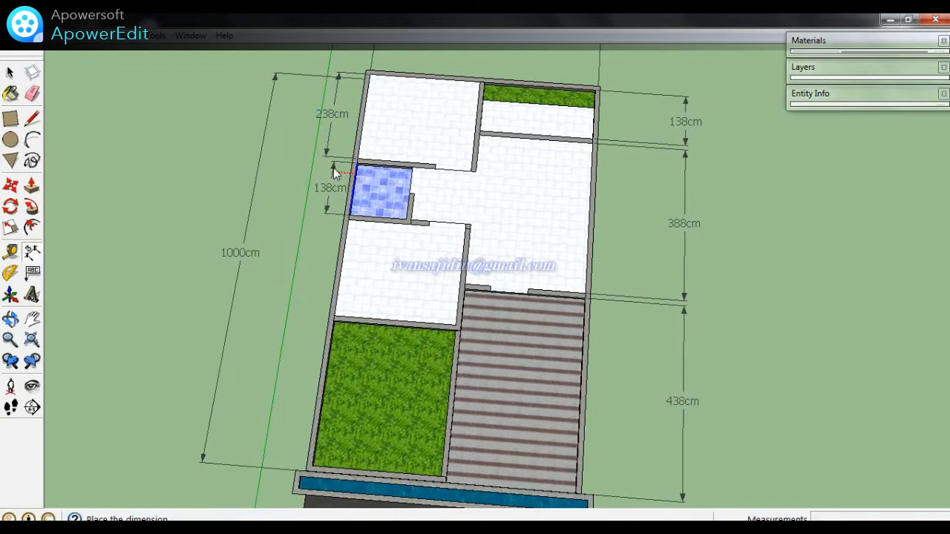
pyautogui.click(327, 167)
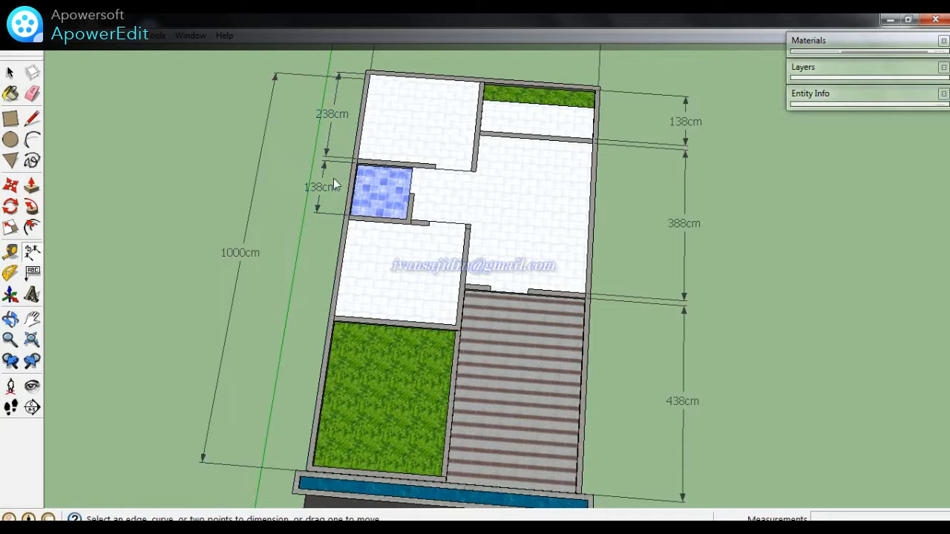
pyautogui.click(351, 241)
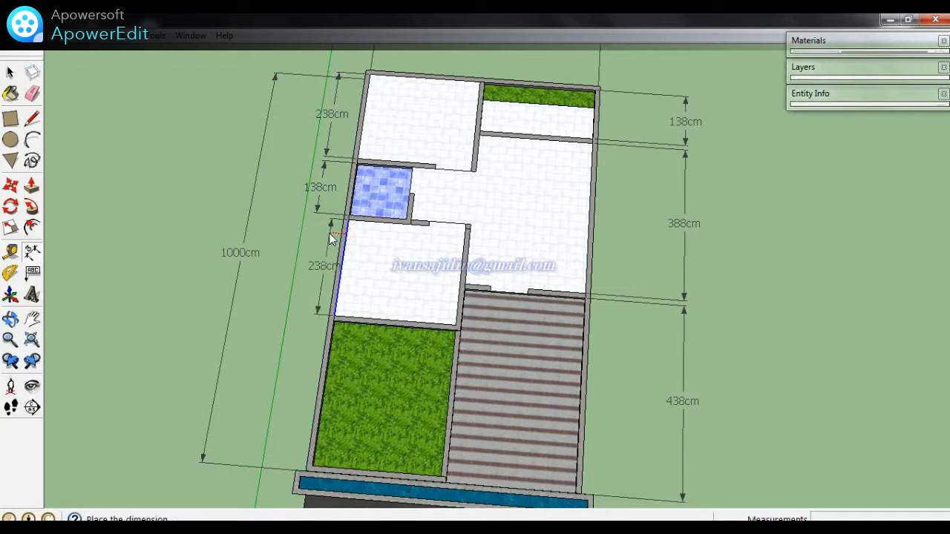
pyautogui.click(320, 239)
pyautogui.click(359, 130)
pyautogui.scroll(-2, 291, 127)
pyautogui.click(251, 123)
pyautogui.scroll(2, 283, 230)
pyautogui.press('e')
pyautogui.click(256, 225)
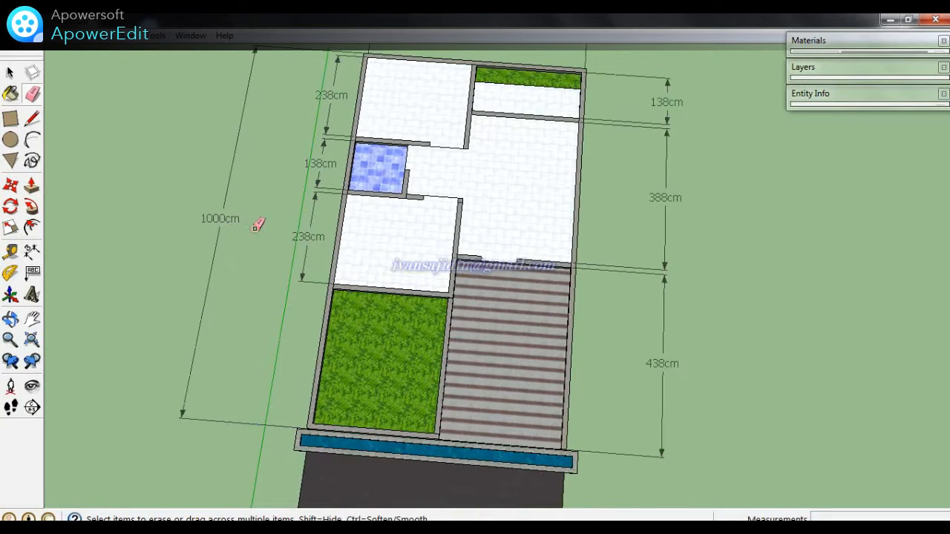
# - Move the 1000 cm overall length dimension slightly closer to the room dimensions on the left side
pyautogui.scroll(-2, 260, 229)
pyautogui.click(32, 250)
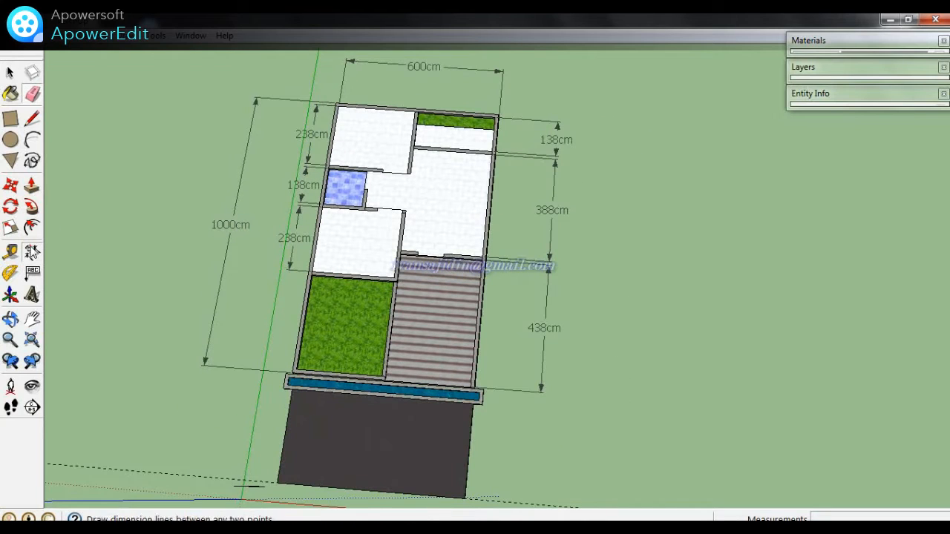
pyautogui.click(231, 225)
pyautogui.click(238, 225)
pyautogui.press('space')
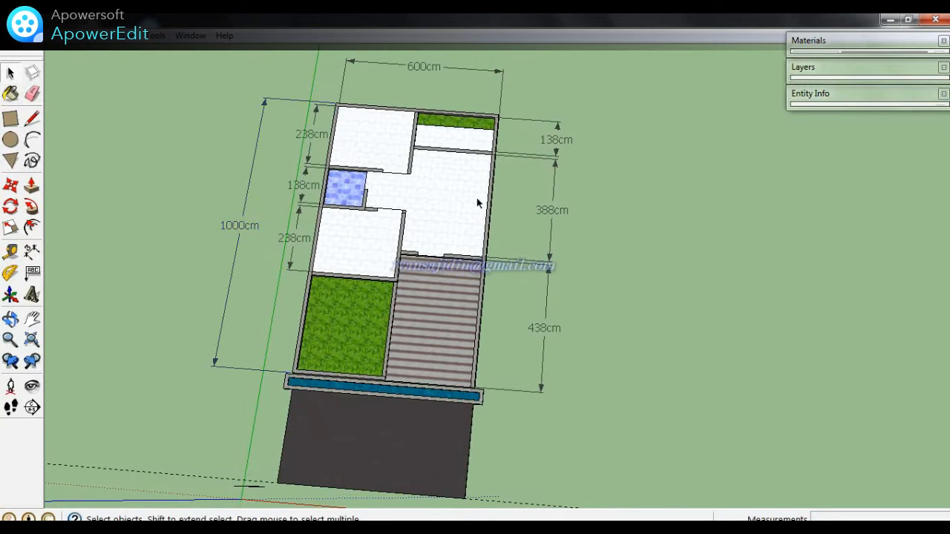
pyautogui.scroll(5, 439, 197)
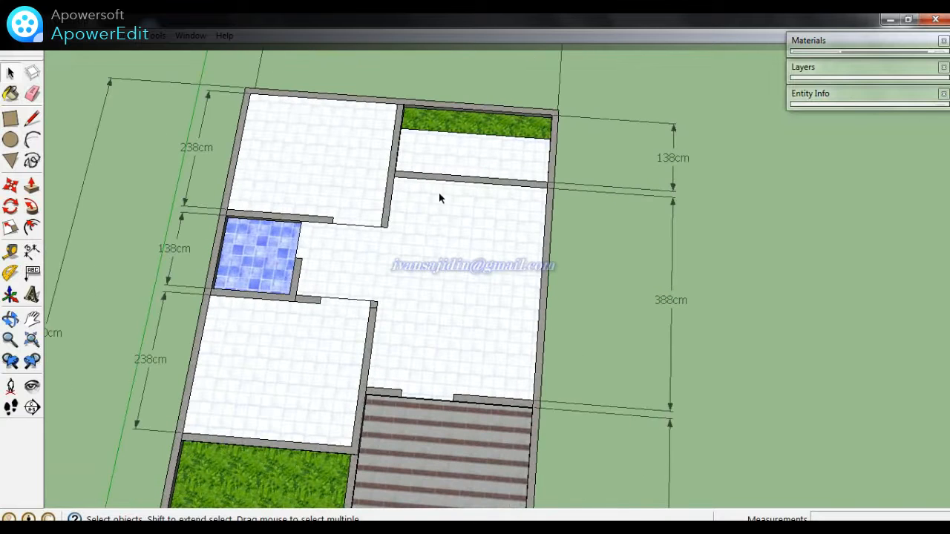
pyautogui.moveTo(466, 257)
pyautogui.mouseDown(button='middle')
pyautogui.moveTo(477, 282)
pyautogui.moveTo(448, 272)
pyautogui.moveTo(449, 246)
pyautogui.mouseUp(button='middle')
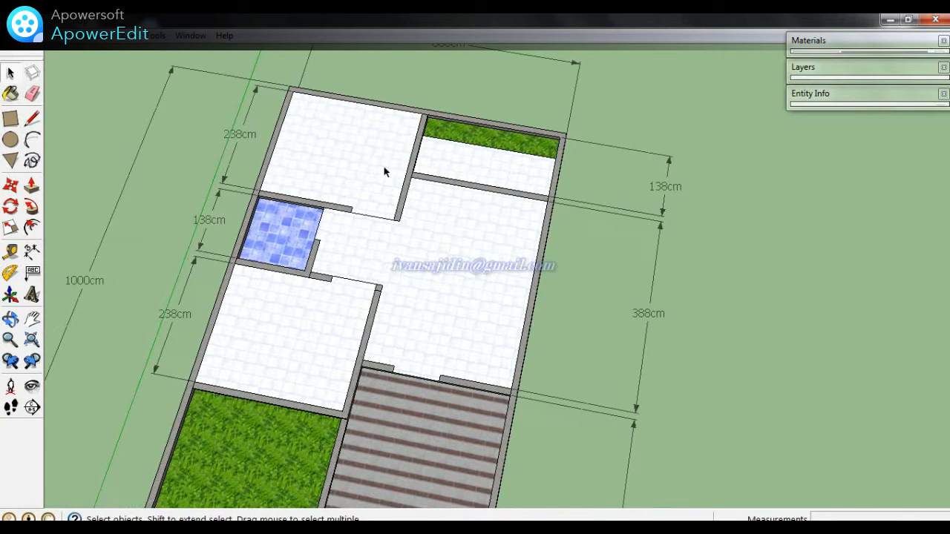
pyautogui.click(322, 330)
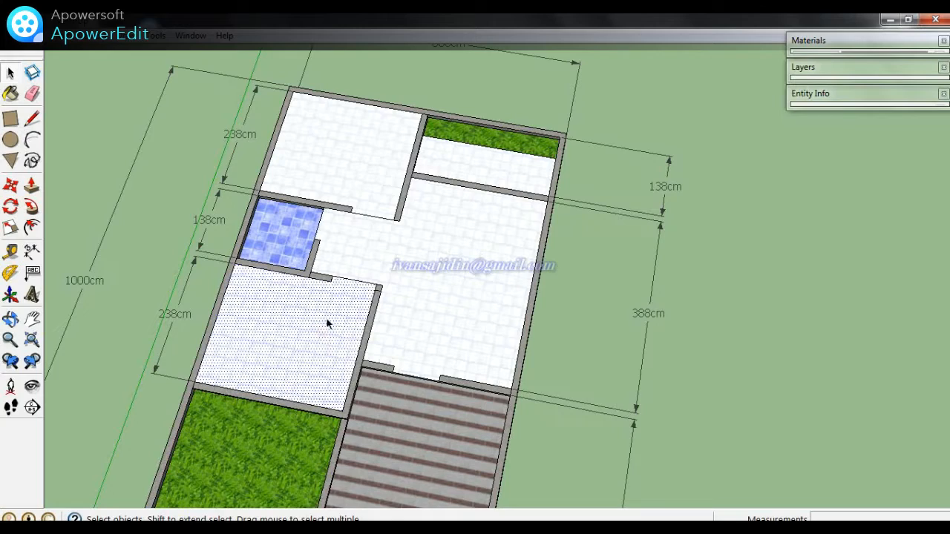
pyautogui.click(378, 154)
# - Try copying the partition wall strip in front of the rear-right floor to the free end of the rear-left room's side wall
pyautogui.scroll(3, 382, 159)
pyautogui.scroll(4, 479, 197)
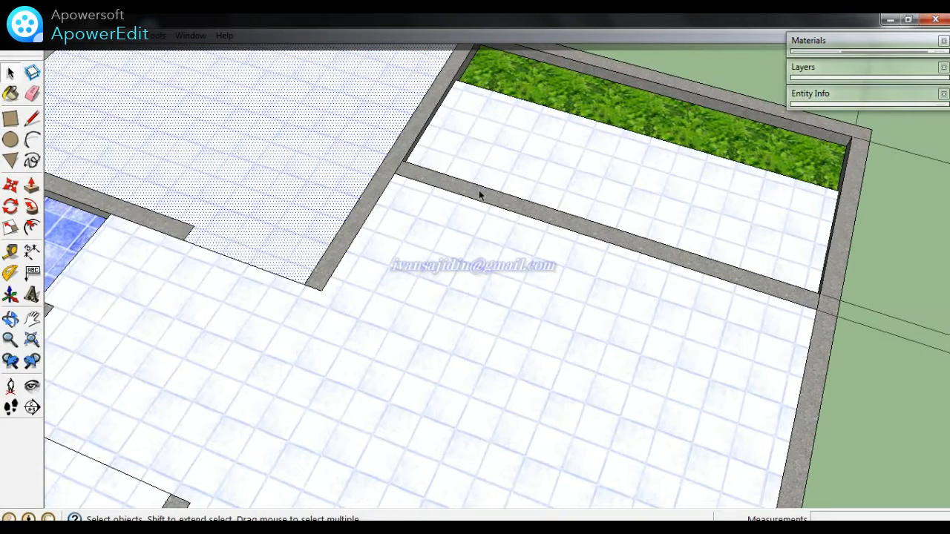
pyautogui.click(478, 191)
pyautogui.press('p')
pyautogui.scroll(-3, 481, 196)
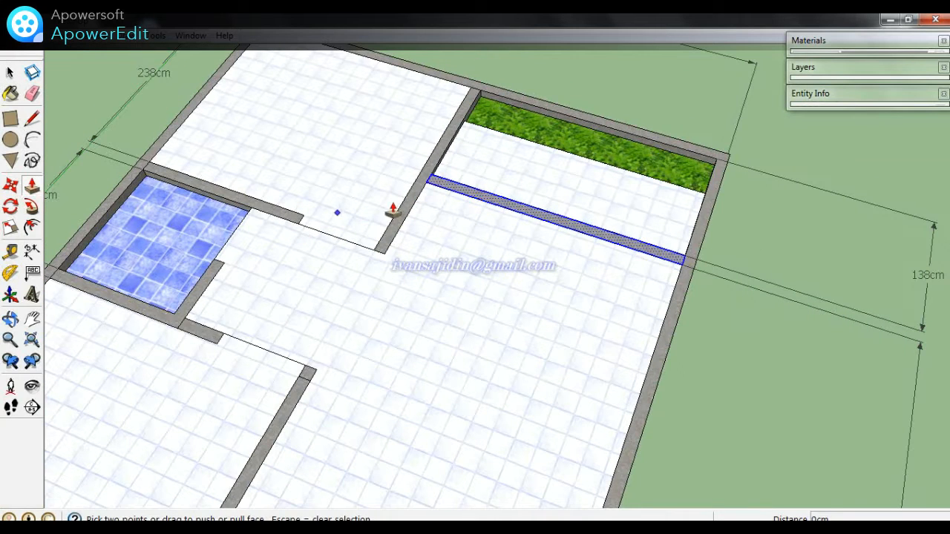
pyautogui.press('space')
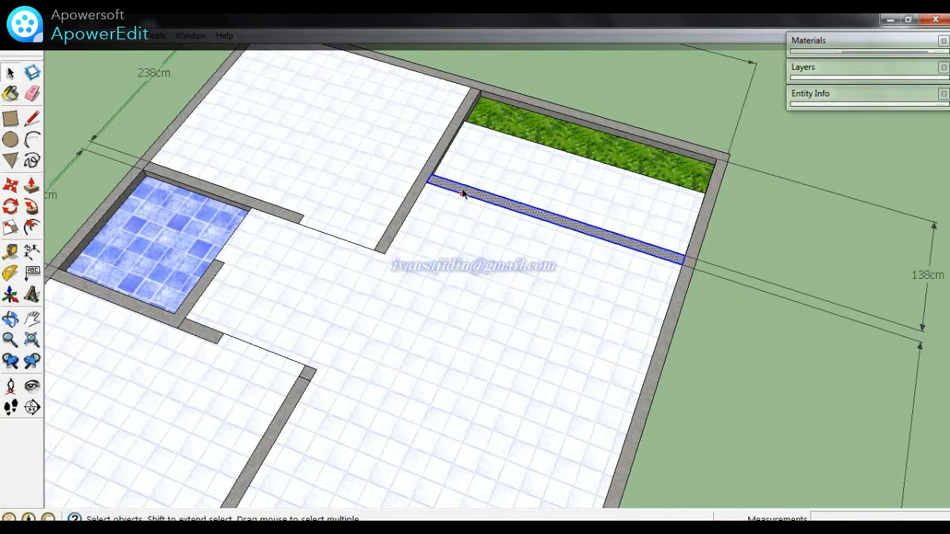
pyautogui.press('m')
pyautogui.click(432, 181)
pyautogui.click(383, 252)
pyautogui.scroll(-3, 528, 226)
pyautogui.press('space')
pyautogui.click(746, 159)
pyautogui.scroll(3, 523, 263)
pyautogui.scroll(-2, 437, 210)
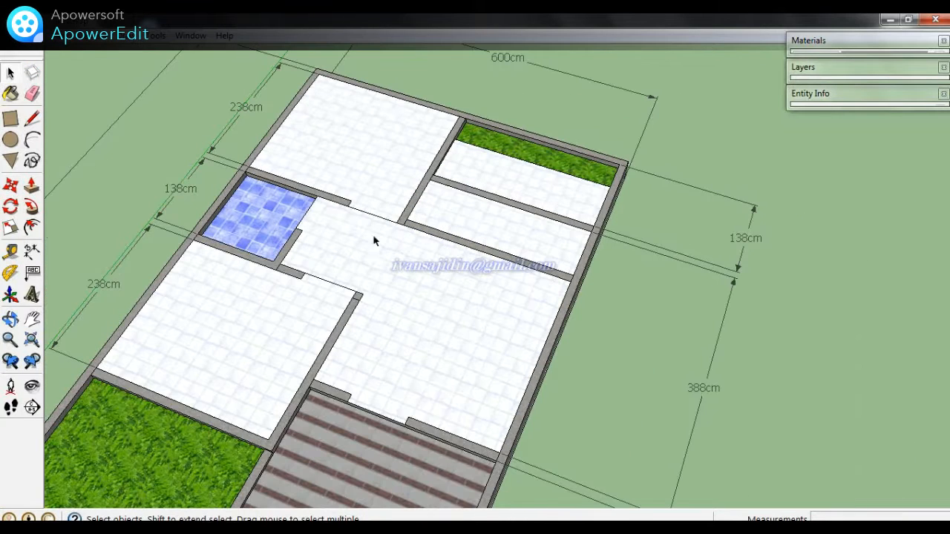
# - Select the floors around the copied partition in turn to check their division, and undo the partition copy
pyautogui.click(440, 251)
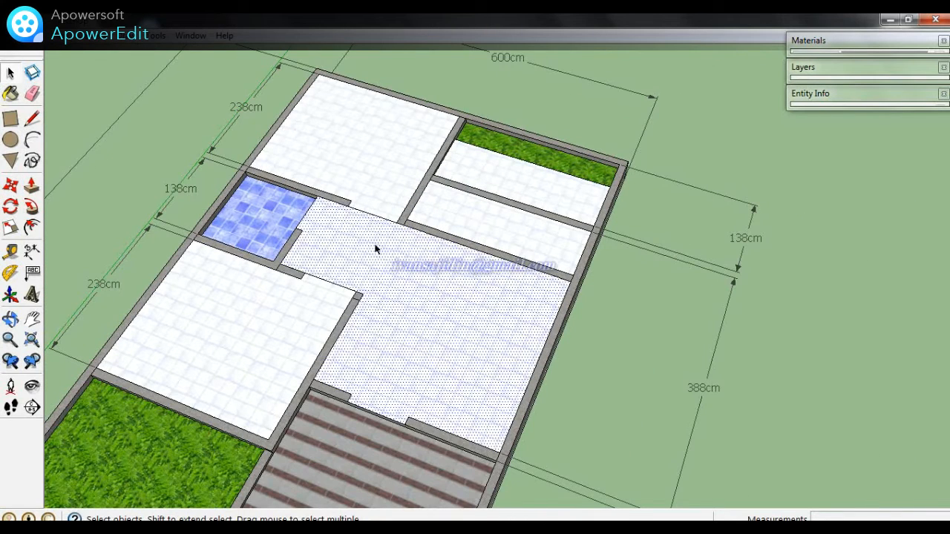
pyautogui.click(320, 293)
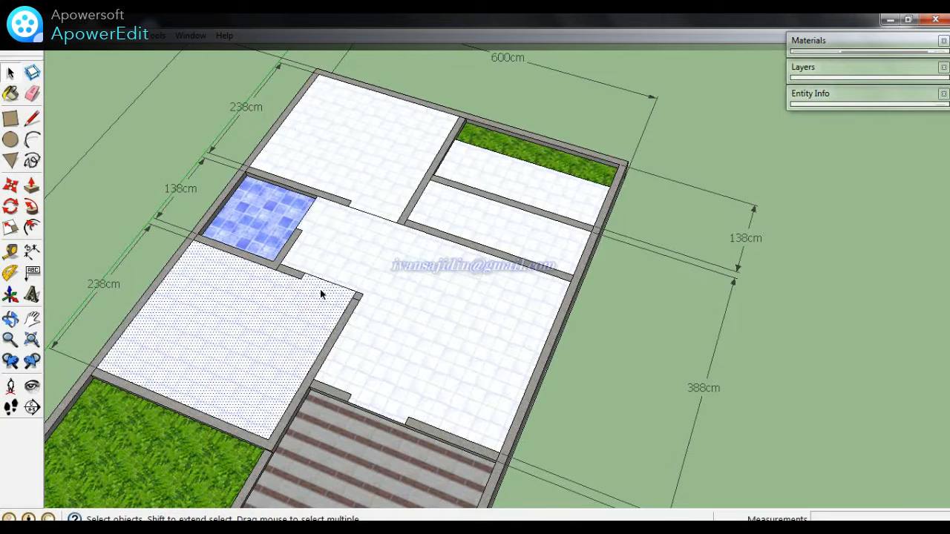
pyautogui.click(390, 165)
pyautogui.click(474, 204)
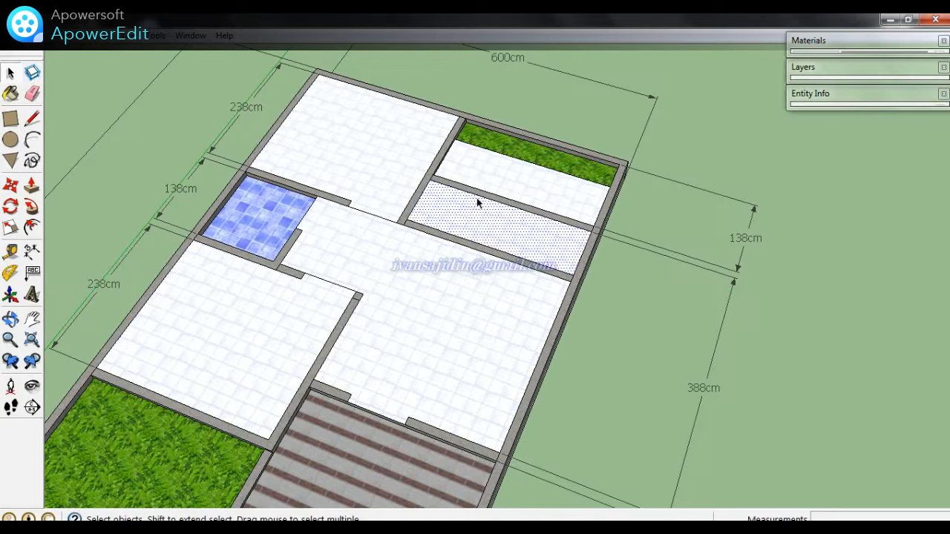
pyautogui.hotkey('ctrl', 'z')
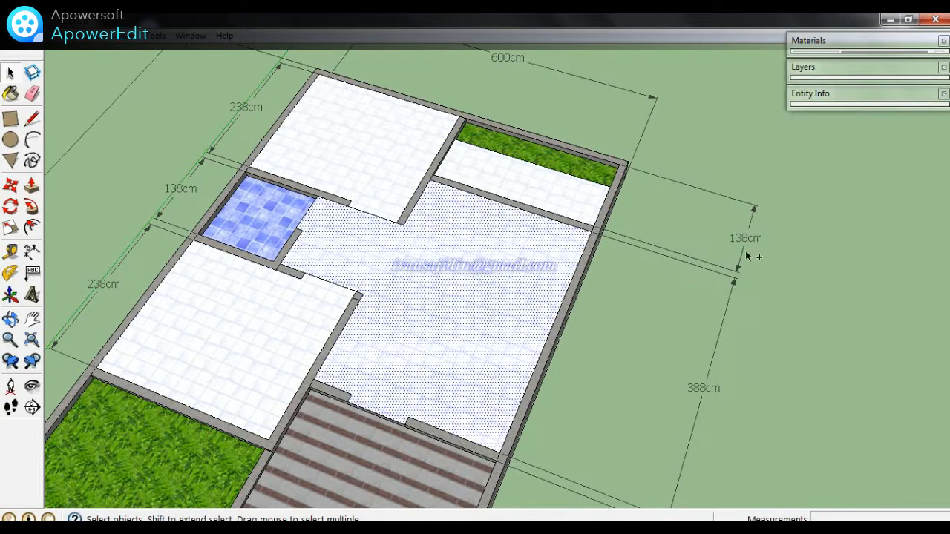
# - Extrude the outer wall strip around the house and front yard upward into tall boundary walls
pyautogui.hotkey('ctrl', 'z')
pyautogui.scroll(-6, 875, 227)
pyautogui.moveTo(833, 219); pyautogui.dragTo(490, 339, button='middle')
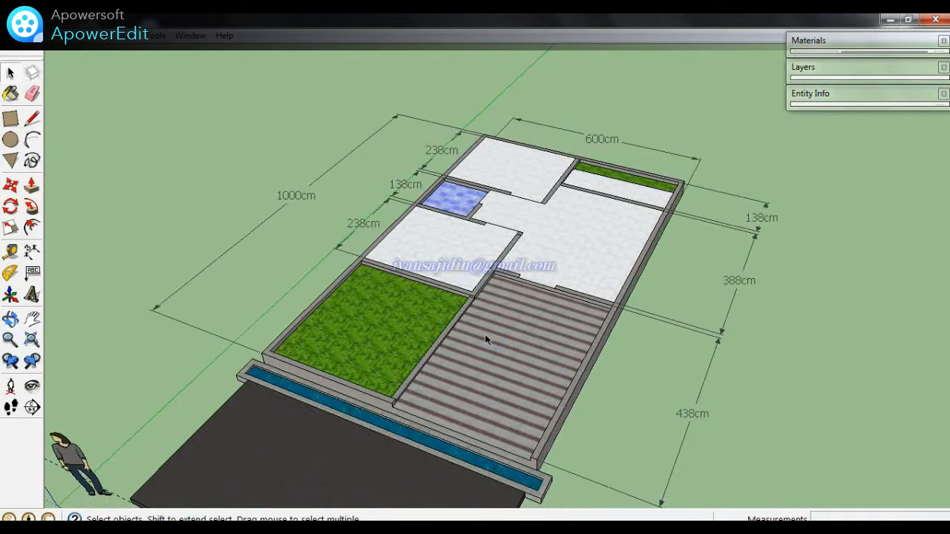
pyautogui.scroll(2, 530, 235)
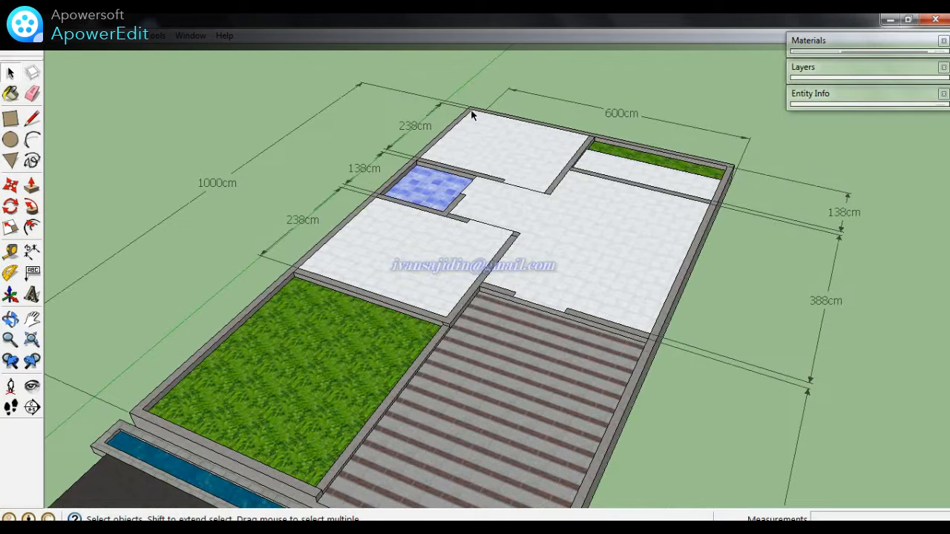
pyautogui.press('p')
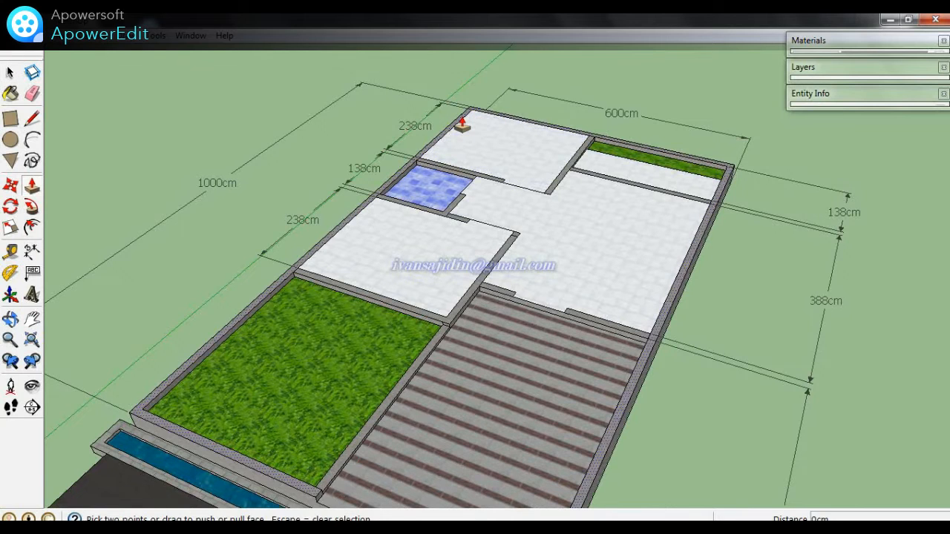
pyautogui.click(462, 123)
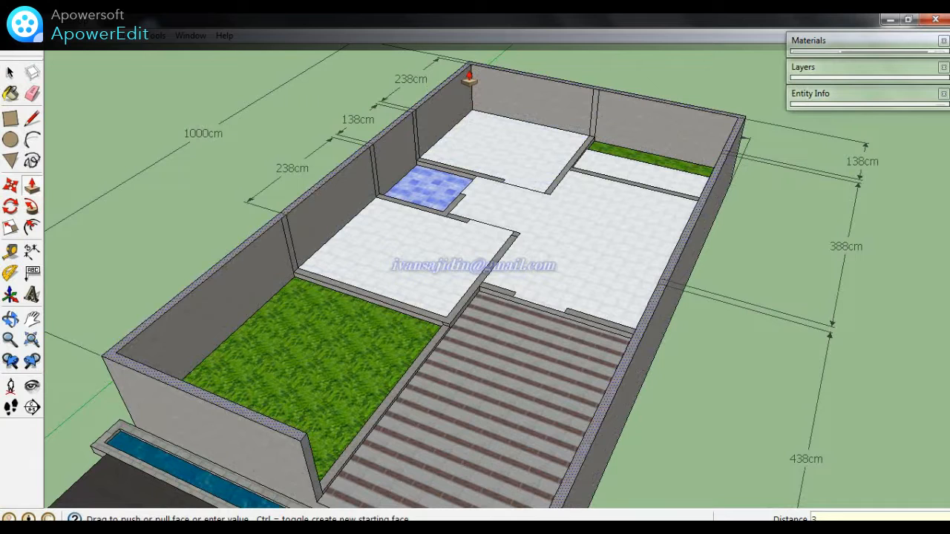
pyautogui.press('Return')
# - Raise the rear partitions and the walls around the blue-tiled room to the same height as the outer walls
pyautogui.scroll(-4, 464, 187)
pyautogui.moveTo(464, 189); pyautogui.dragTo(518, 152, button='middle')
pyautogui.scroll(2, 518, 150)
pyautogui.scroll(2, 518, 149)
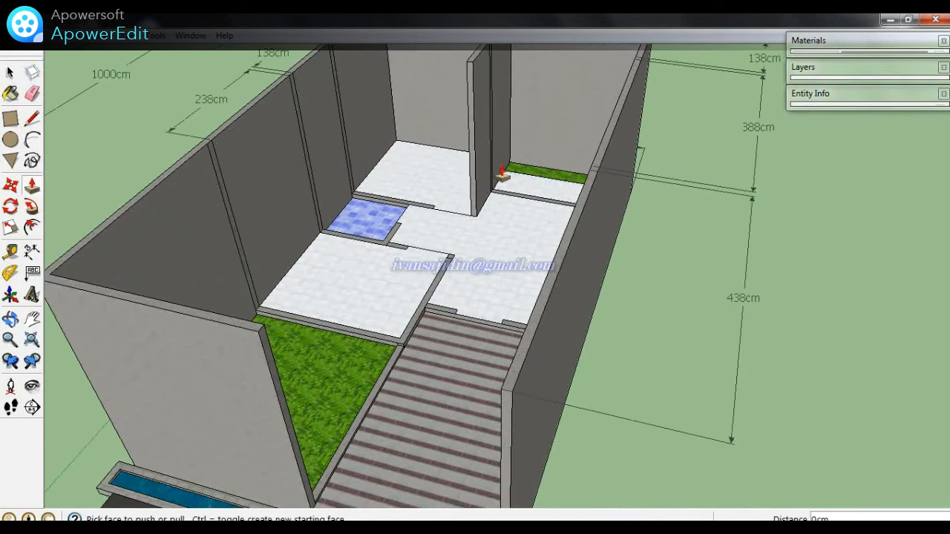
pyautogui.doubleClick(502, 202)
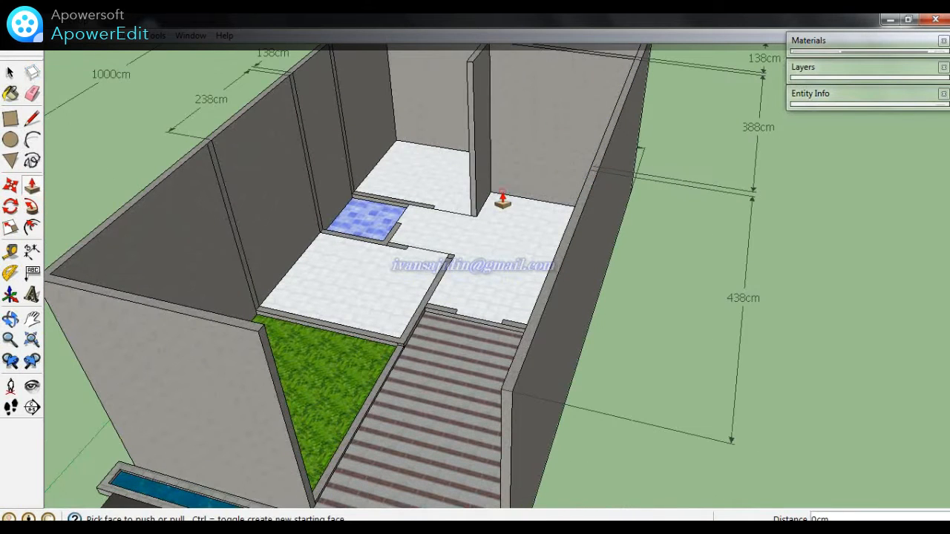
pyautogui.doubleClick(405, 208)
pyautogui.doubleClick(394, 238)
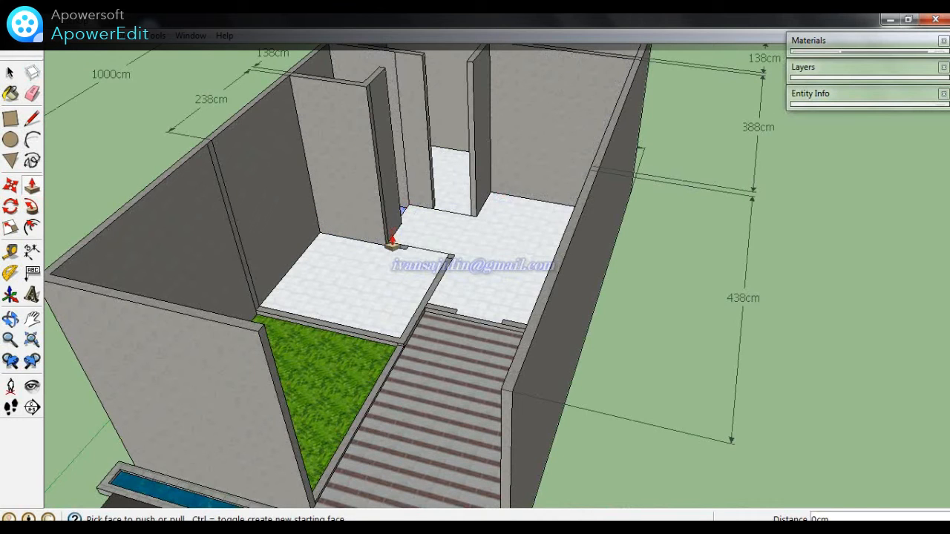
# - Raise the middle-left room's wall strip and both wall pieces beside the front entrance to the same height
pyautogui.scroll(3, 449, 273)
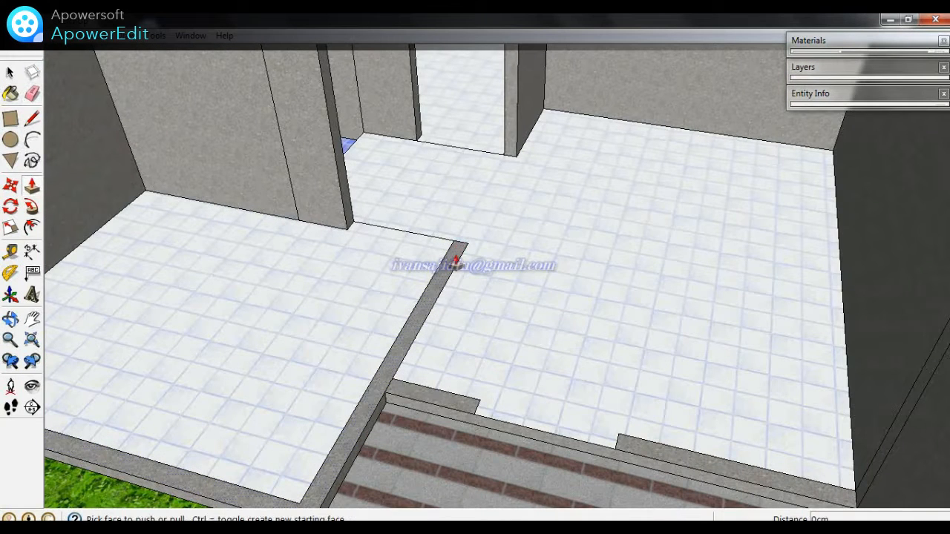
pyautogui.doubleClick(450, 251)
pyautogui.doubleClick(415, 396)
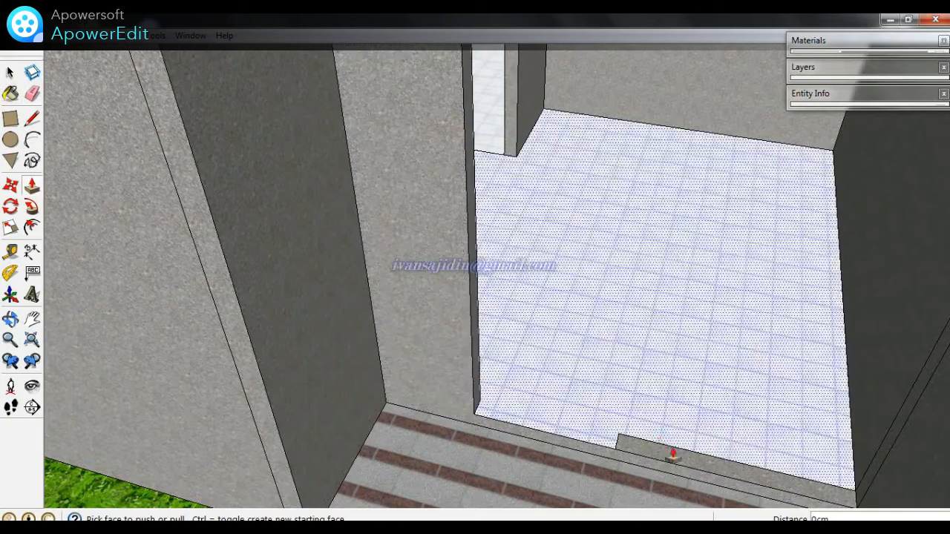
pyautogui.doubleClick(670, 464)
# - Draw a 12 cm line across the left outer wall's top, in line with the middle-left room's front wall
pyautogui.scroll(-6, 606, 294)
pyautogui.moveTo(596, 289); pyautogui.dragTo(614, 282, button='middle')
pyautogui.scroll(10, 386, 208)
pyautogui.press('l')
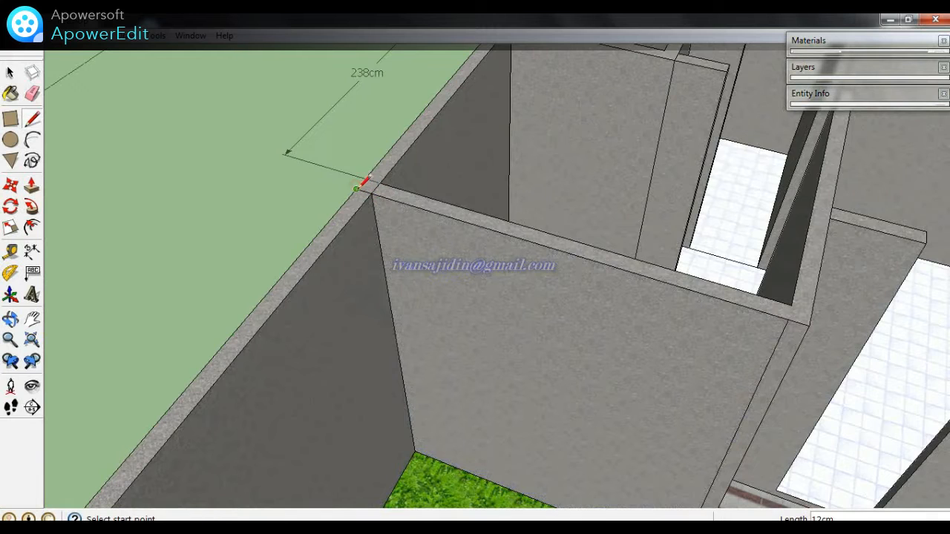
pyautogui.scroll(-8, 371, 191)
pyautogui.moveTo(445, 215); pyautogui.dragTo(543, 272, button='middle')
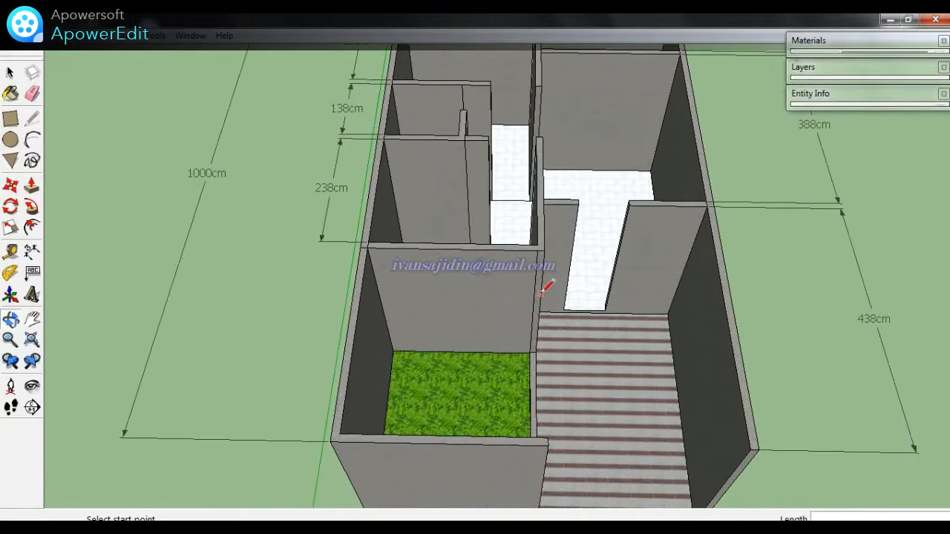
# - Place a guide along the middle-left room's front wall edge and copy the right wall's vertical corner edge forward to it
pyautogui.press('t')
pyautogui.doubleClick(493, 249)
pyautogui.press('space')
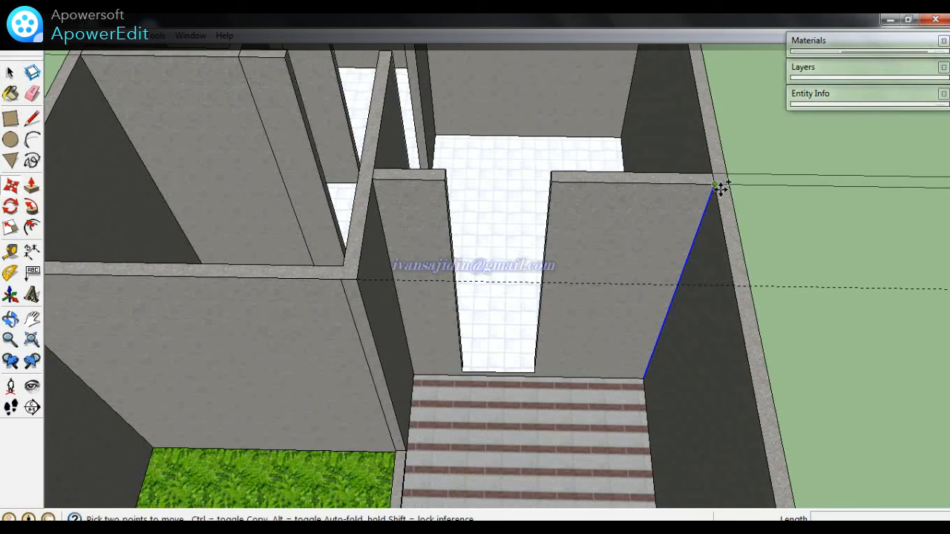
pyautogui.click(714, 186)
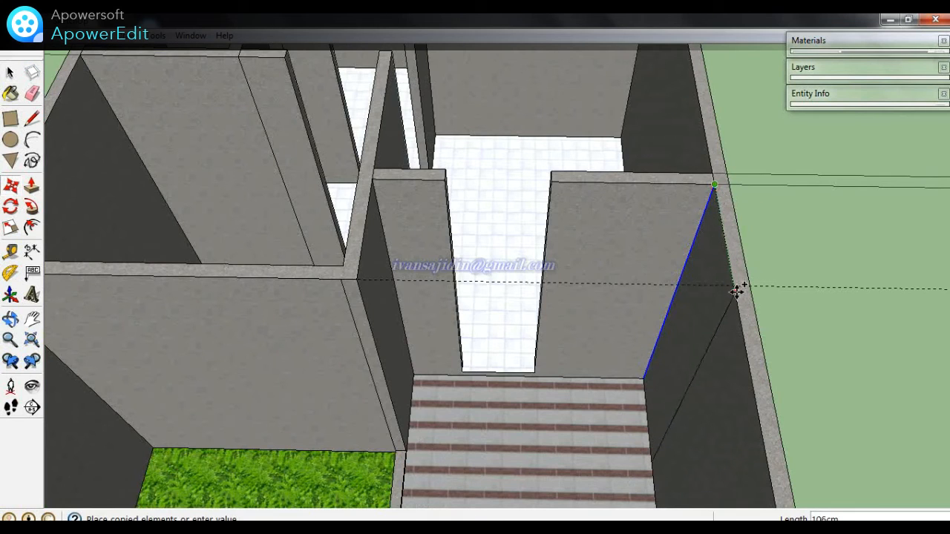
pyautogui.click(734, 284)
# - Draw a line across the right outer wall's top at the copied edge and erase the guide line
pyautogui.press('l')
pyautogui.click(733, 285)
pyautogui.press('e')
pyautogui.click(721, 305)
# - Push the outer wall sections around the front garden and paved yard back down to floor level
pyautogui.scroll(-6, 708, 271)
pyautogui.moveTo(731, 218)
pyautogui.mouseDown(button='middle')
pyautogui.moveTo(685, 265)
pyautogui.moveTo(699, 323)
pyautogui.mouseUp(button='middle')
pyautogui.press('p')
pyautogui.moveTo(711, 330); pyautogui.dragTo(563, 373)
pyautogui.doubleClick(429, 254)
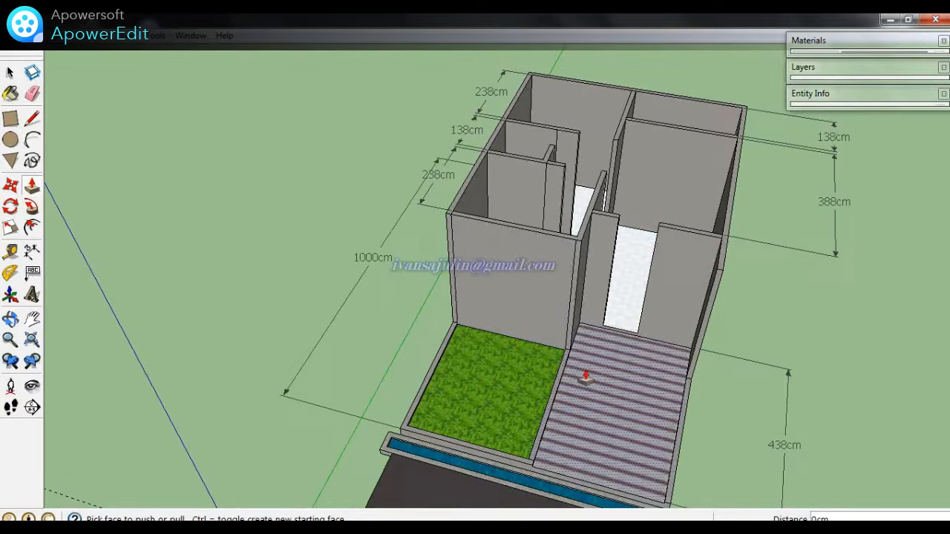
# - Raise the low boundary strips around the garden and beside the paved yard by 30 cm
pyautogui.moveTo(587, 377); pyautogui.dragTo(416, 305, button='middle')
pyautogui.scroll(1, 417, 305)
pyautogui.moveTo(431, 340); pyautogui.dragTo(436, 338)
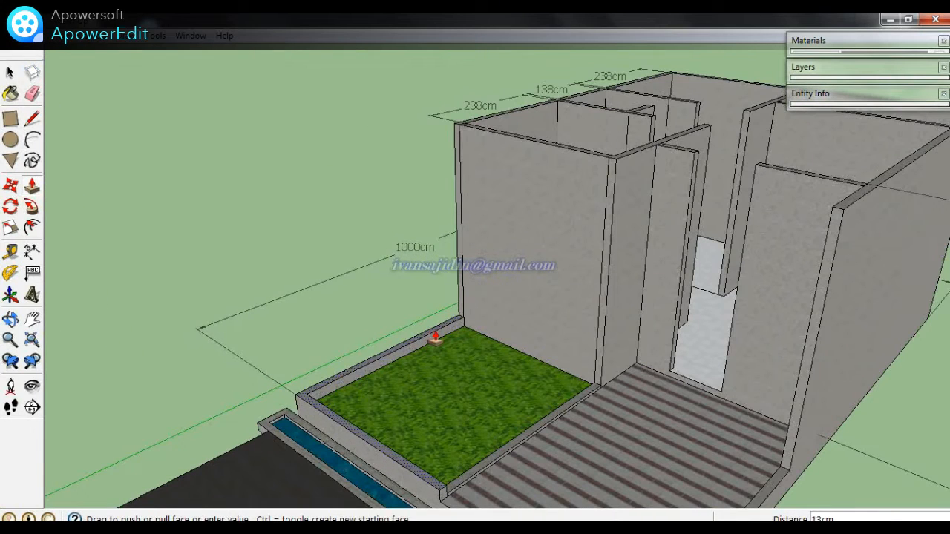
pyautogui.press('Return')
pyautogui.scroll(-2, 457, 343)
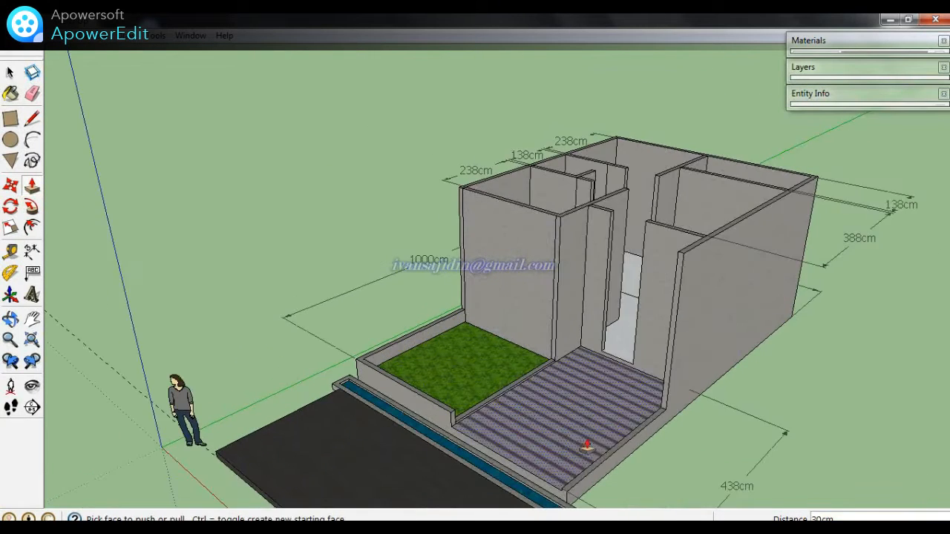
pyautogui.scroll(1, 590, 452)
pyautogui.click(667, 420)
pyautogui.click(667, 420)
# - Copy the bottom jamb edges of the front entrance, middle-left room and rear-left room doorways straight up to door-head height
pyautogui.moveTo(579, 378); pyautogui.dragTo(719, 401, button='middle')
pyautogui.scroll(2, 664, 181)
pyautogui.moveTo(665, 180); pyautogui.dragTo(600, 341, button='middle')
pyautogui.press('space')
pyautogui.scroll(4, 578, 425)
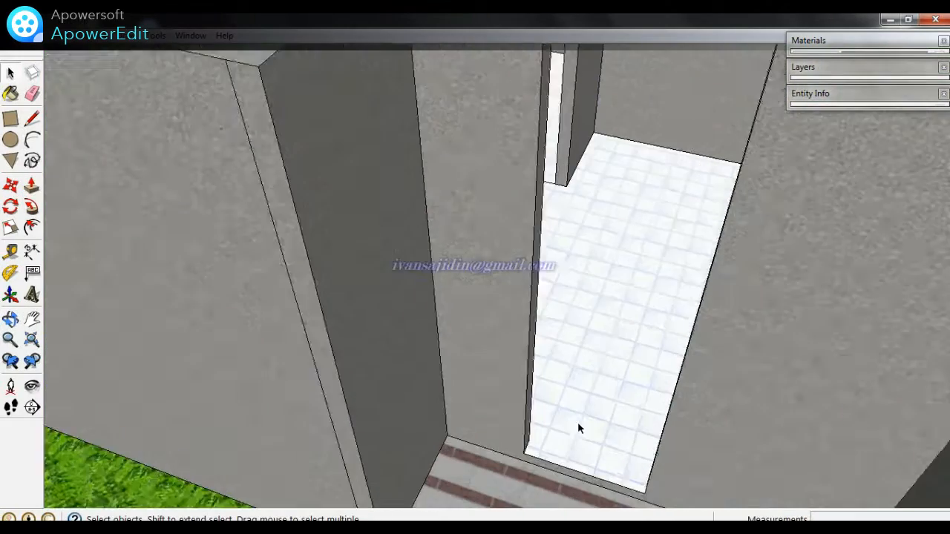
pyautogui.scroll(-4, 621, 343)
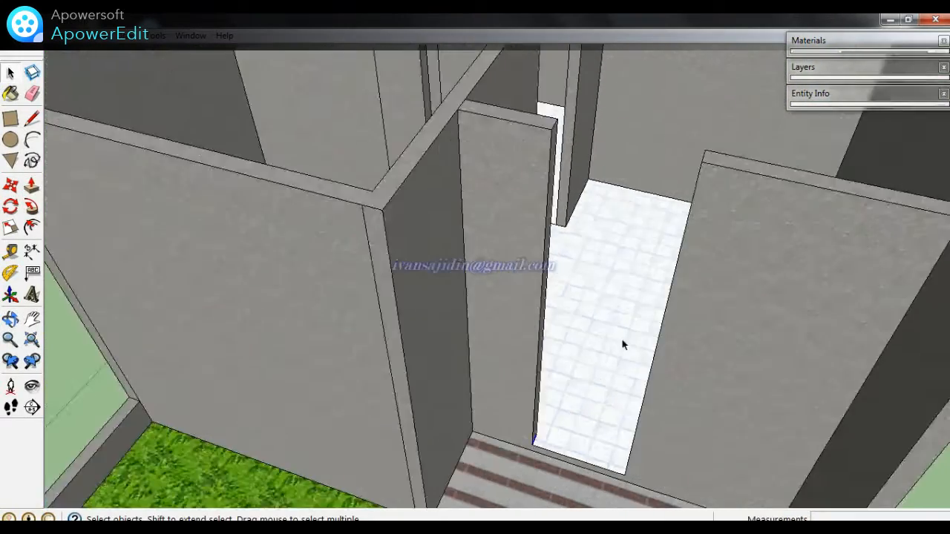
pyautogui.scroll(5, 539, 248)
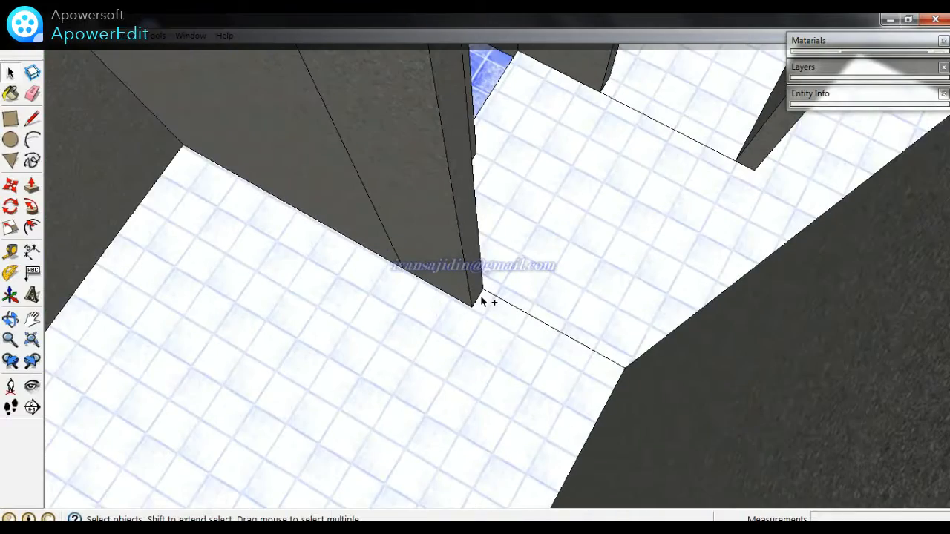
pyautogui.scroll(-3, 479, 301)
pyautogui.scroll(3, 560, 220)
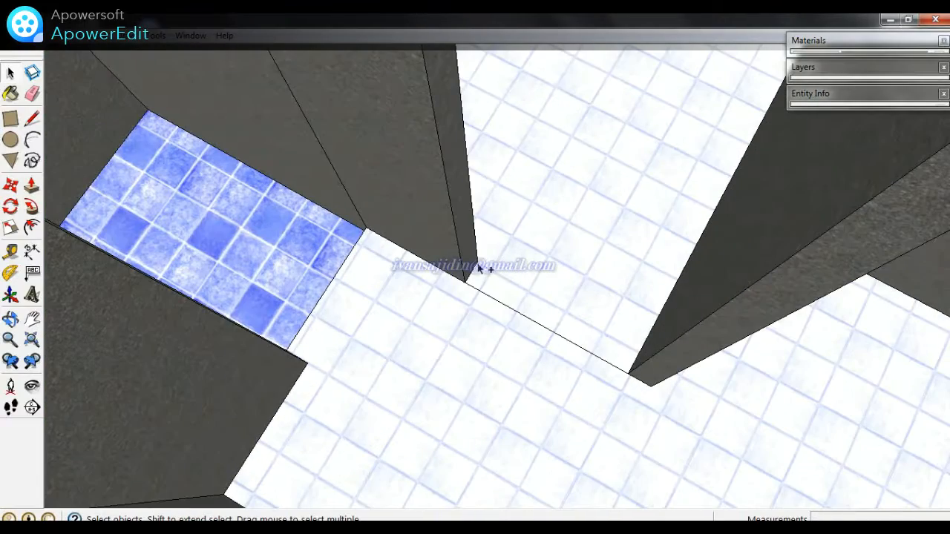
pyautogui.scroll(-4, 498, 269)
pyautogui.moveTo(498, 270); pyautogui.dragTo(636, 155, button='middle')
pyautogui.scroll(5, 527, 436)
pyautogui.scroll(3, 492, 402)
pyautogui.moveTo(546, 394)
pyautogui.mouseDown(button='middle')
pyautogui.moveTo(524, 373)
pyautogui.moveTo(460, 398)
pyautogui.moveTo(460, 363)
pyautogui.mouseUp(button='middle')
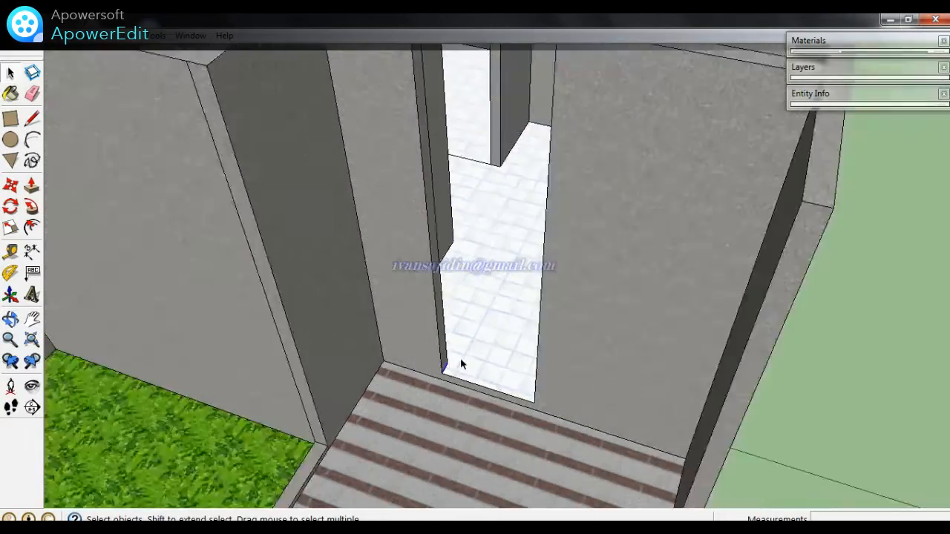
pyautogui.scroll(3, 450, 362)
pyautogui.press('m')
pyautogui.scroll(2, 430, 349)
pyautogui.click(405, 377)
pyautogui.press('ctrl')
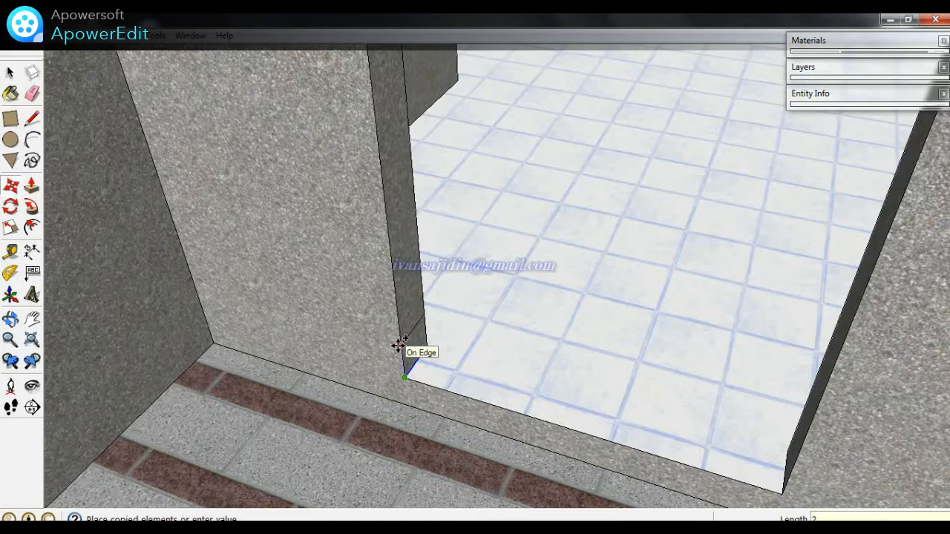
pyautogui.click(400, 347)
pyautogui.scroll(-6, 460, 398)
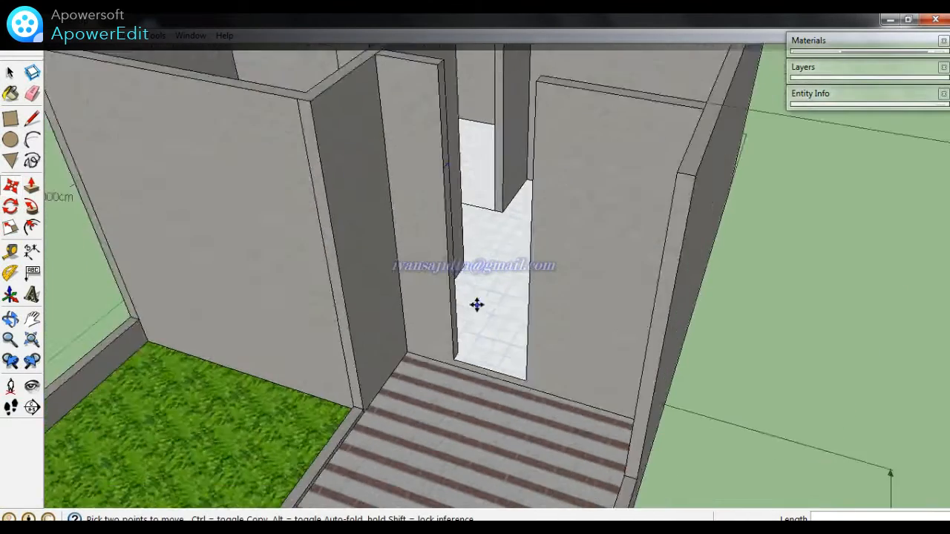
# - Extend the upper jamb face 88 cm across the front entrance to form the wall above the door opening
pyautogui.scroll(-3, 477, 305)
pyautogui.press('p')
pyautogui.click(461, 199)
pyautogui.click(531, 273)
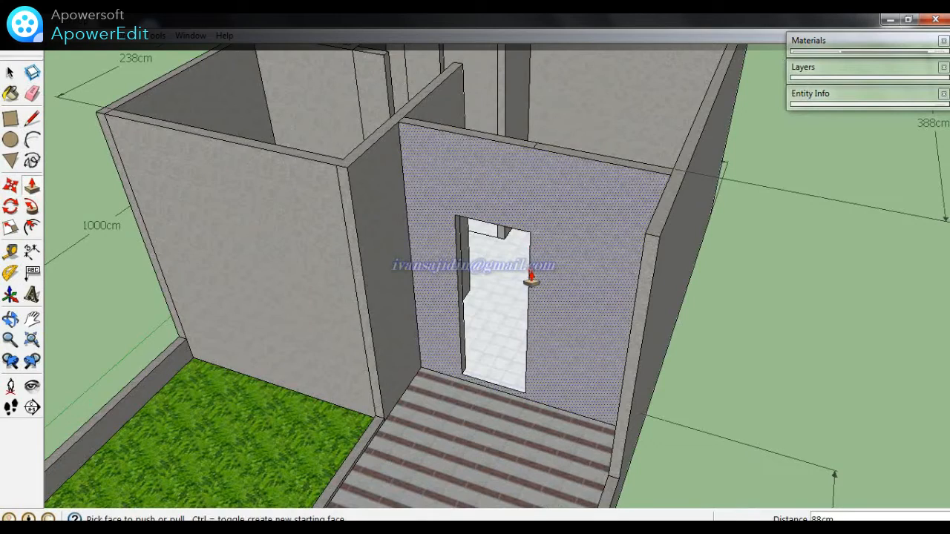
# - Extend the upper jamb faces across the middle-left and rear-left room doorways to close the wall above them
pyautogui.moveTo(541, 323); pyautogui.dragTo(560, 439, button='middle')
pyautogui.scroll(-2, 560, 439)
pyautogui.scroll(3, 449, 227)
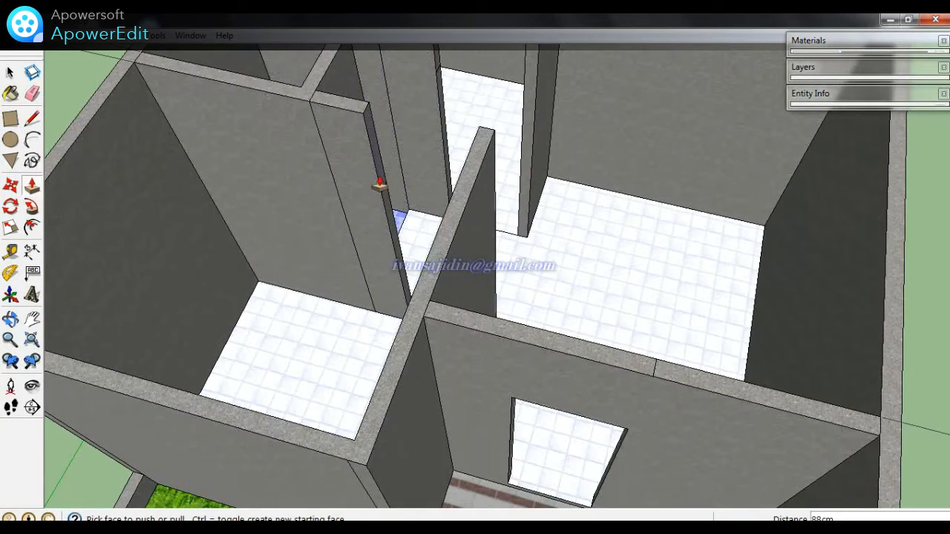
pyautogui.scroll(-2, 430, 121)
pyautogui.scroll(3, 431, 121)
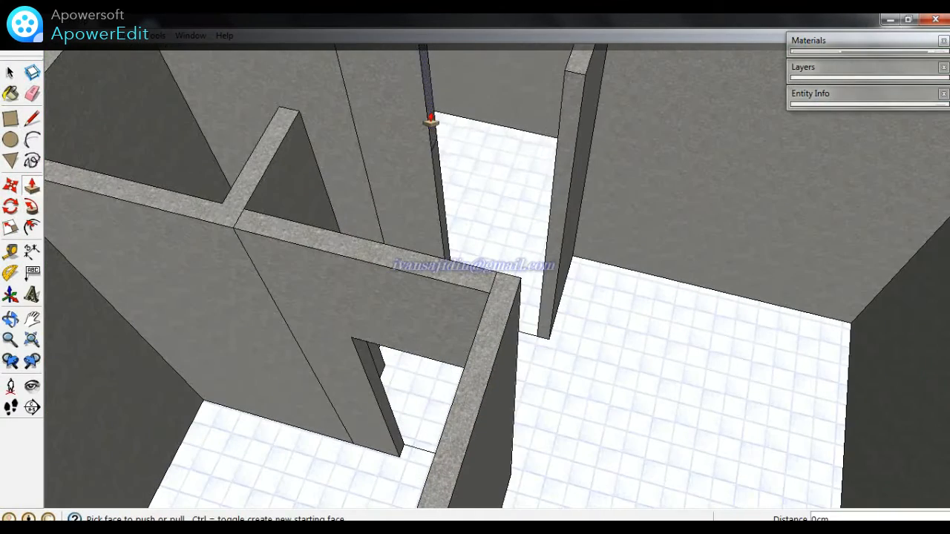
pyautogui.scroll(-2, 412, 193)
# - Erase the leftover vertical seam lines on the partition walls of the rear-left and middle-left rooms
pyautogui.press('e')
pyautogui.click(364, 112)
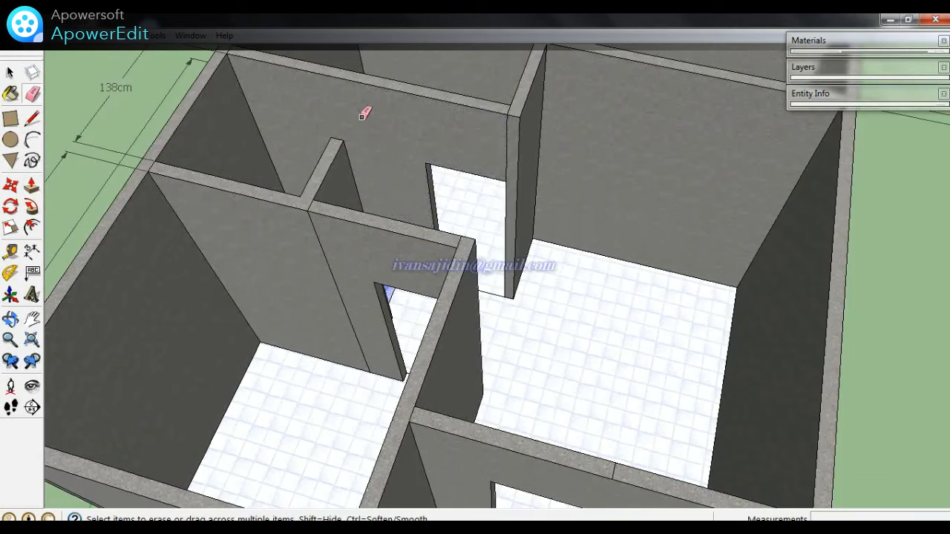
pyautogui.click(324, 255)
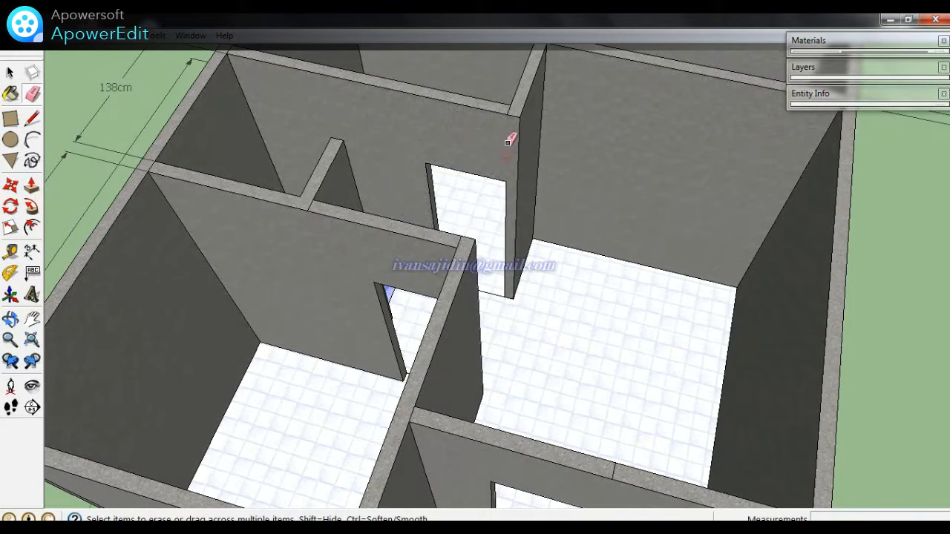
# - Erase the leftover seam lines beside the rear-left door header and across the wall top above the front entrance
pyautogui.scroll(-4, 540, 329)
pyautogui.scroll(2, 551, 333)
pyautogui.scroll(2, 540, 424)
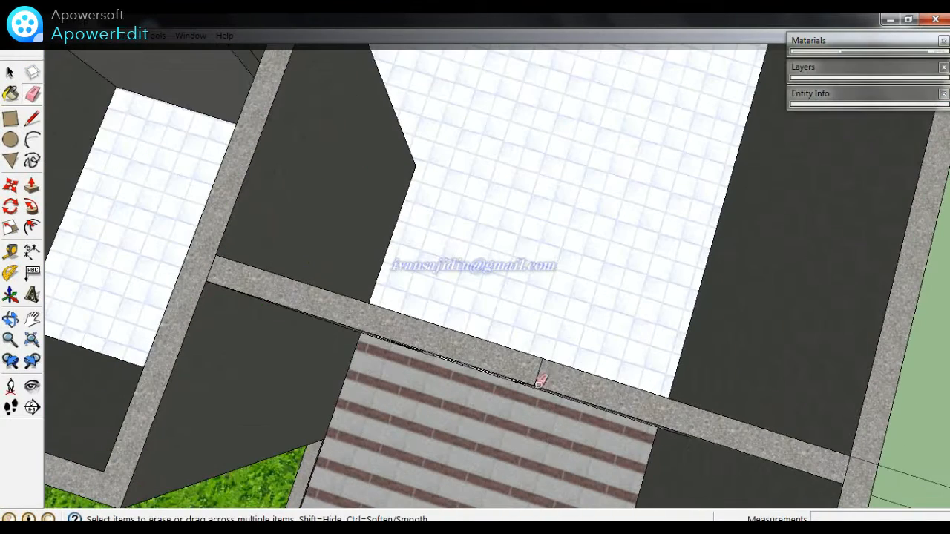
pyautogui.moveTo(529, 361); pyautogui.dragTo(557, 453, button='middle')
pyautogui.scroll(-1, 557, 452)
pyautogui.scroll(-5, 530, 434)
pyautogui.moveTo(514, 371); pyautogui.dragTo(504, 353, button='middle')
pyautogui.scroll(5, 479, 337)
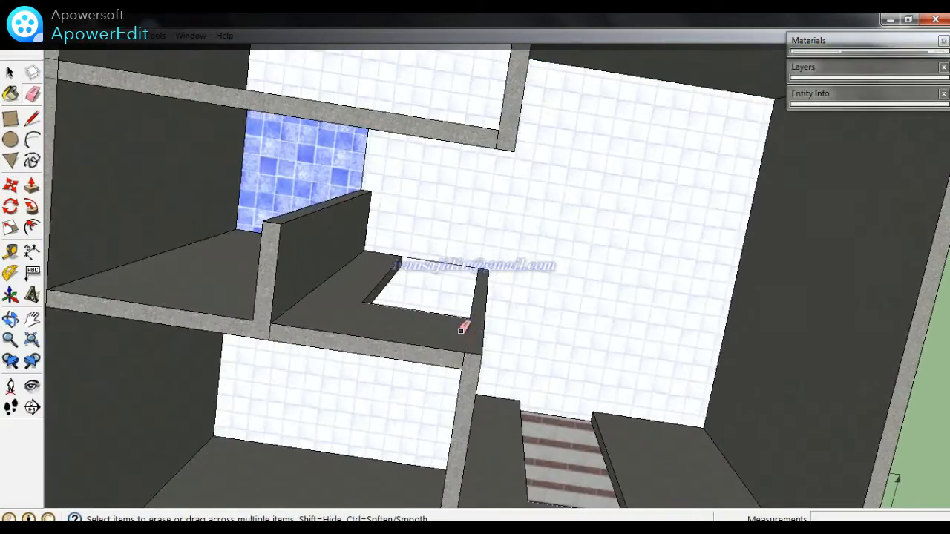
# - Copy the bottom edge of the wall end at the blue-tiled room's doorway straight up by 200 cm
pyautogui.scroll(-3, 465, 330)
pyautogui.scroll(-1, 464, 334)
pyautogui.scroll(2, 469, 230)
pyautogui.moveTo(469, 230); pyautogui.dragTo(502, 87, button='middle')
pyautogui.scroll(2, 467, 165)
pyautogui.scroll(4, 409, 212)
pyautogui.scroll(3, 373, 270)
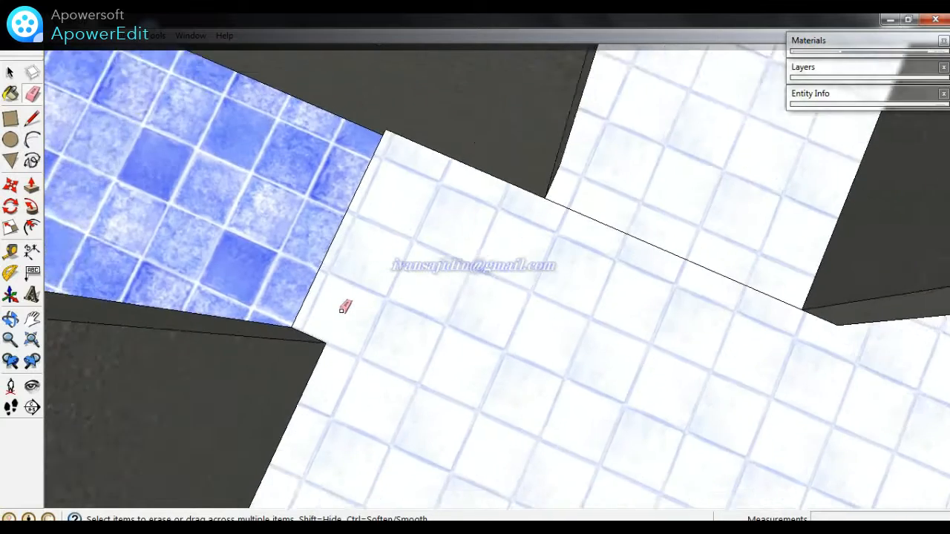
pyautogui.press('space')
pyautogui.press('m')
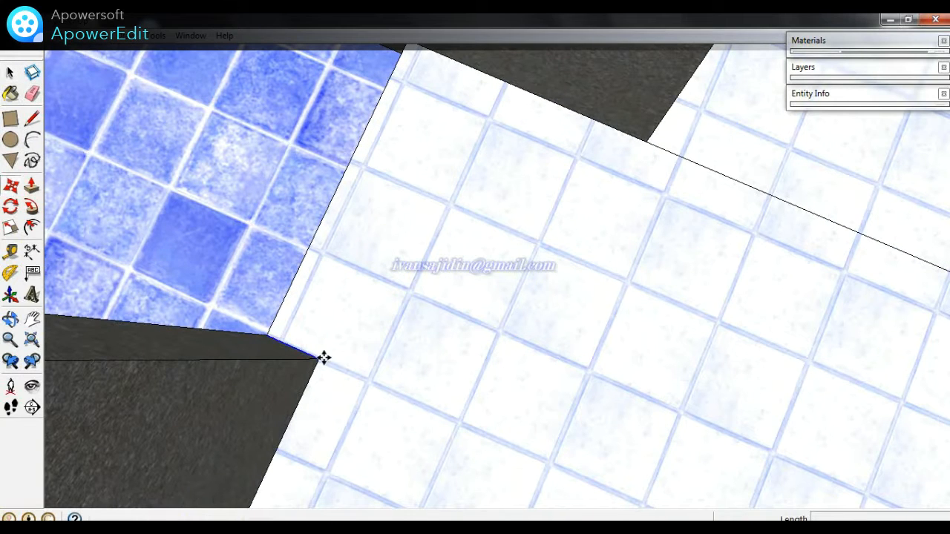
pyautogui.click(319, 359)
pyautogui.press('ctrl')
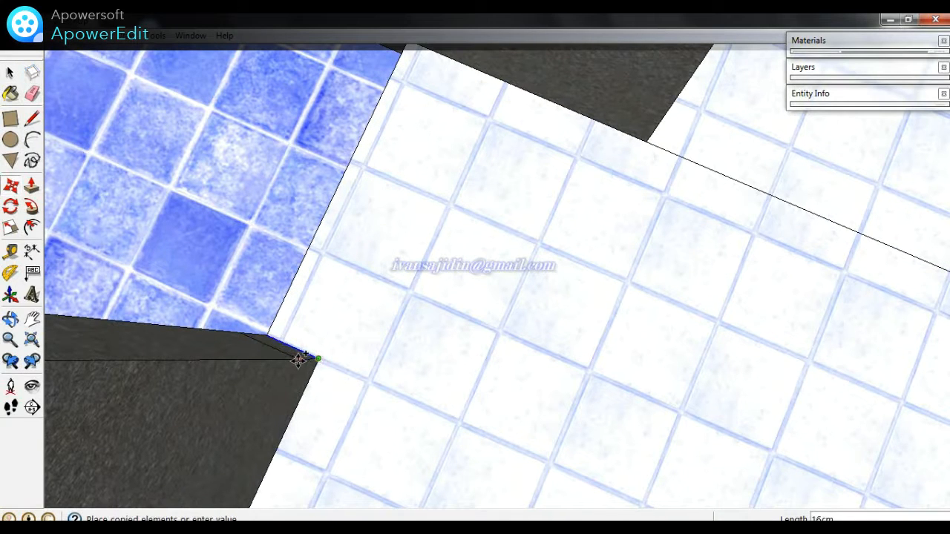
pyautogui.press('Return')
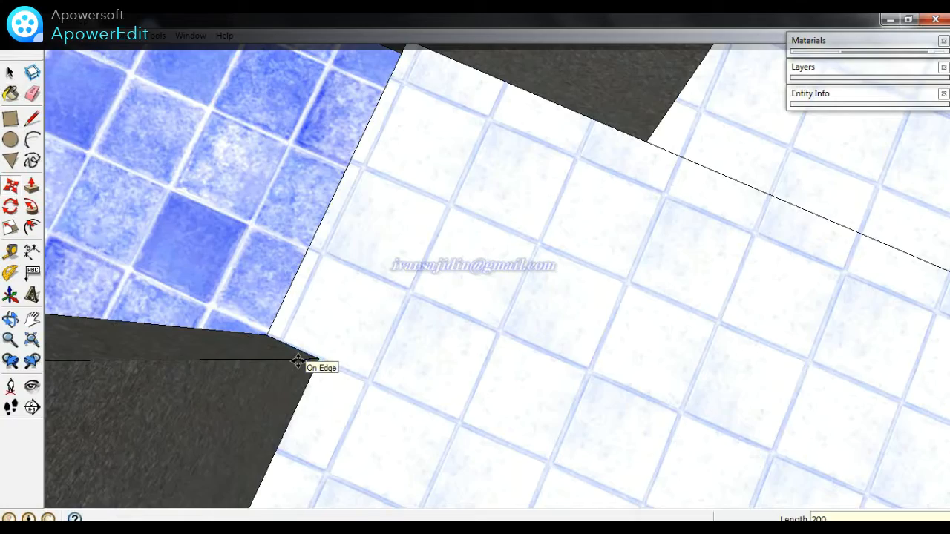
# - Extend the upper jamb face across the blue-tiled room's doorway to close the wall above the opening
pyautogui.scroll(-4, 558, 417)
pyautogui.press('p')
pyautogui.click(352, 450)
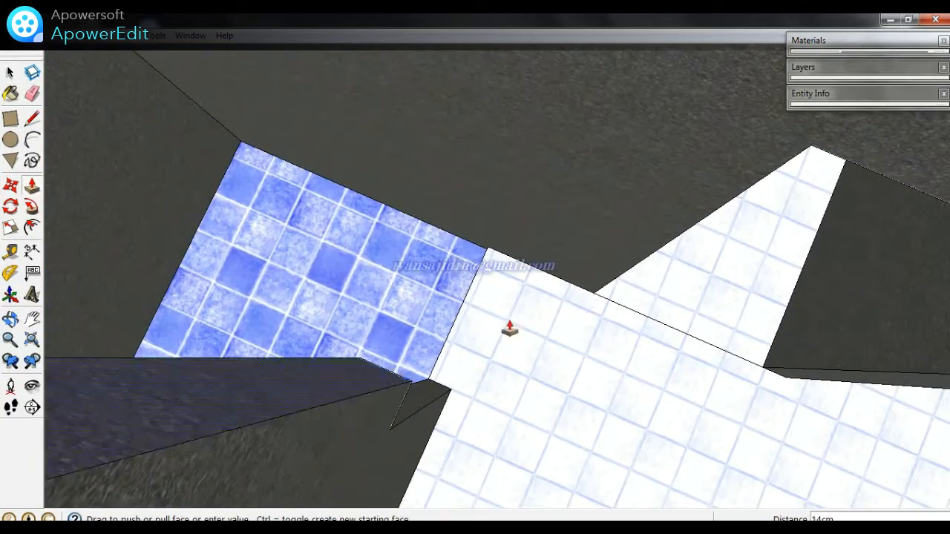
pyautogui.click(621, 280)
# - Examine the raised walls and door openings from above, ending with a close view of the front entrance
pyautogui.scroll(-2, 620, 276)
pyautogui.scroll(-3, 603, 275)
pyautogui.moveTo(603, 275); pyautogui.dragTo(594, 135, button='middle')
pyautogui.scroll(-3, 571, 141)
pyautogui.scroll(-1, 578, 221)
pyautogui.moveTo(708, 245); pyautogui.dragTo(683, 237, button='middle')
pyautogui.press('h')
pyautogui.scroll(3, 744, 298)
pyautogui.moveTo(745, 299); pyautogui.dragTo(733, 365, button='middle')
pyautogui.scroll(-8, 648, 275)
pyautogui.scroll(3, 557, 326)
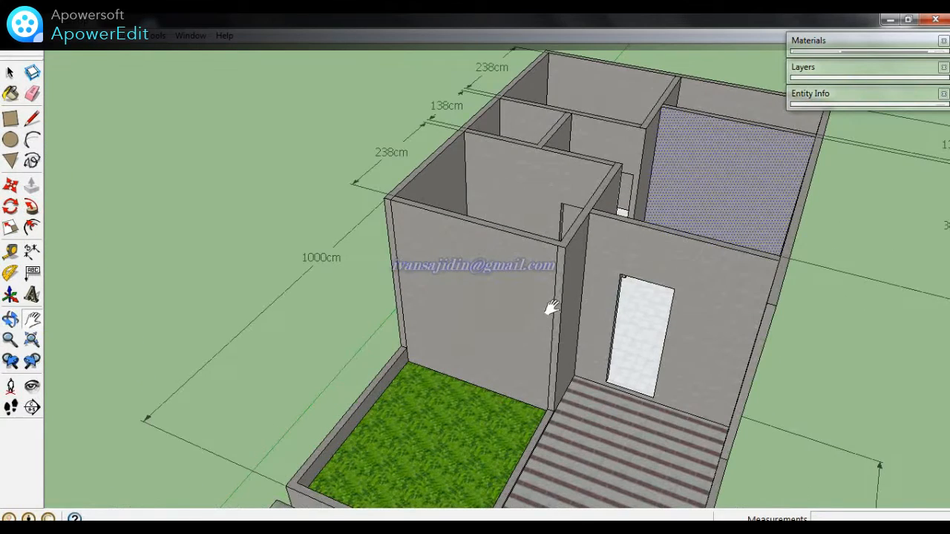
pyautogui.scroll(2, 550, 308)
pyautogui.moveTo(638, 296); pyautogui.dragTo(690, 211, button='middle')
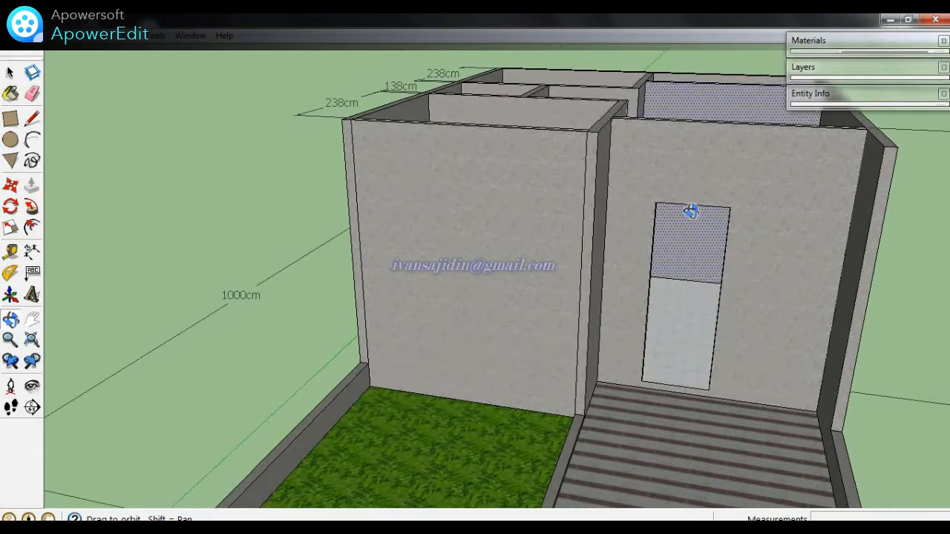
pyautogui.scroll(1, 761, 247)
pyautogui.moveTo(728, 308); pyautogui.dragTo(747, 313, button='middle')
pyautogui.scroll(2, 747, 312)
pyautogui.press('t')
pyautogui.click(706, 259)
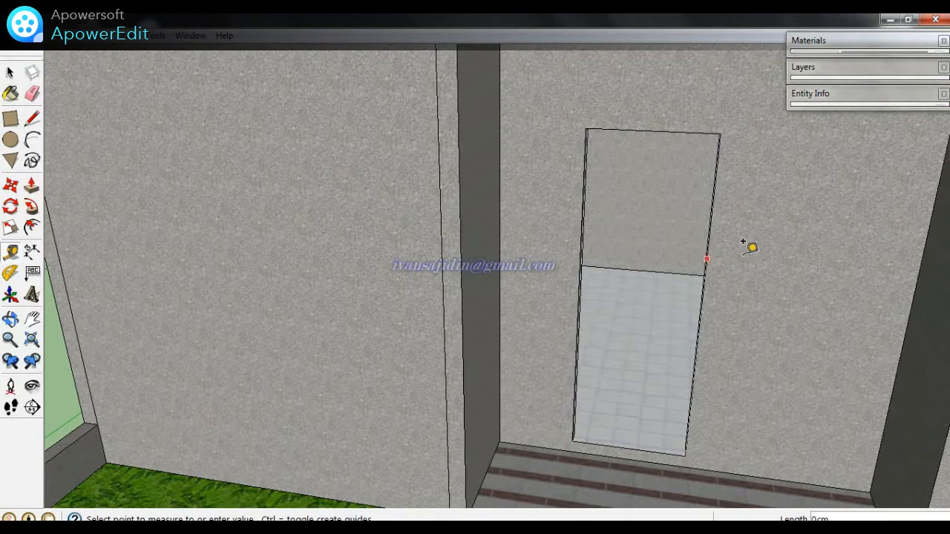
pyautogui.scroll(-2, 779, 241)
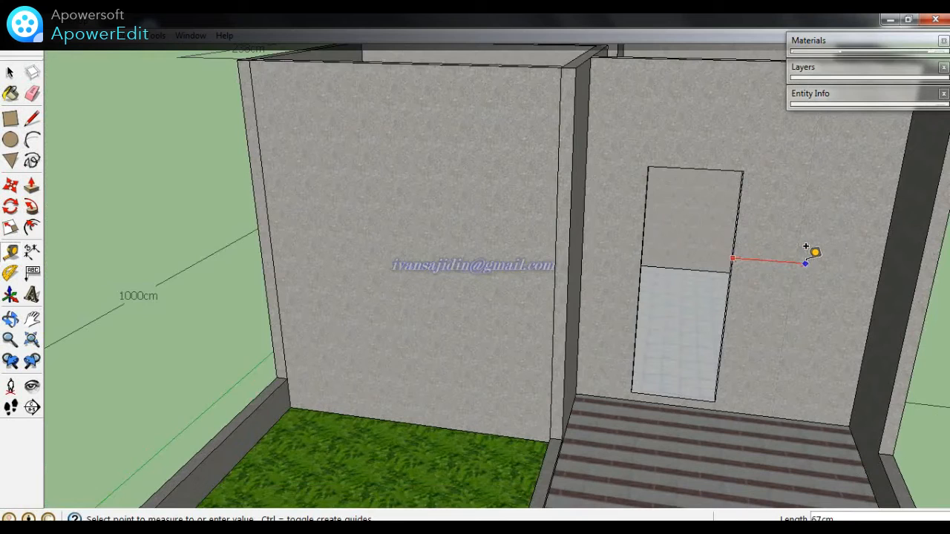
pyautogui.press('p')
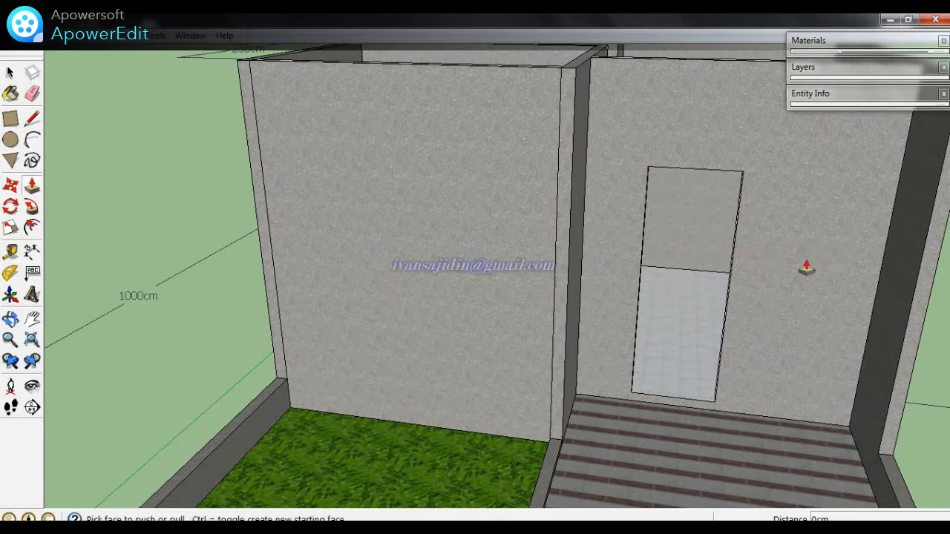
# - Place a vertical guide on the front wall 80 cm from the entrance opening's edge and measure its distance to the side wall
pyautogui.press('t')
pyautogui.click(734, 242)
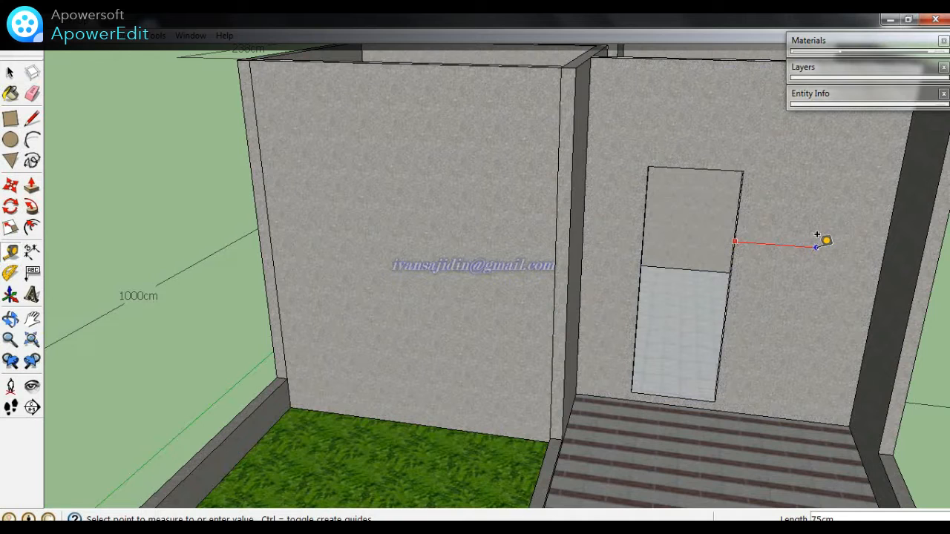
pyautogui.click(824, 239)
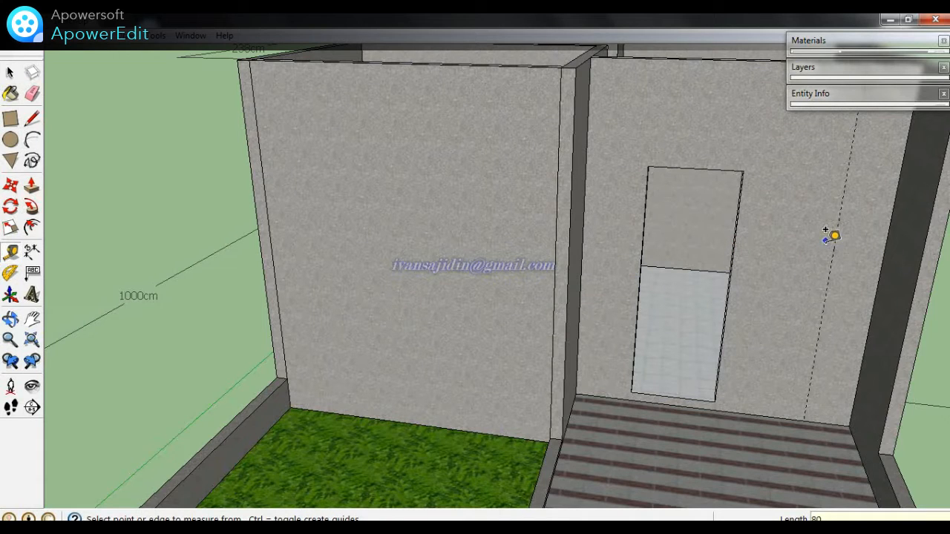
pyautogui.click(823, 238)
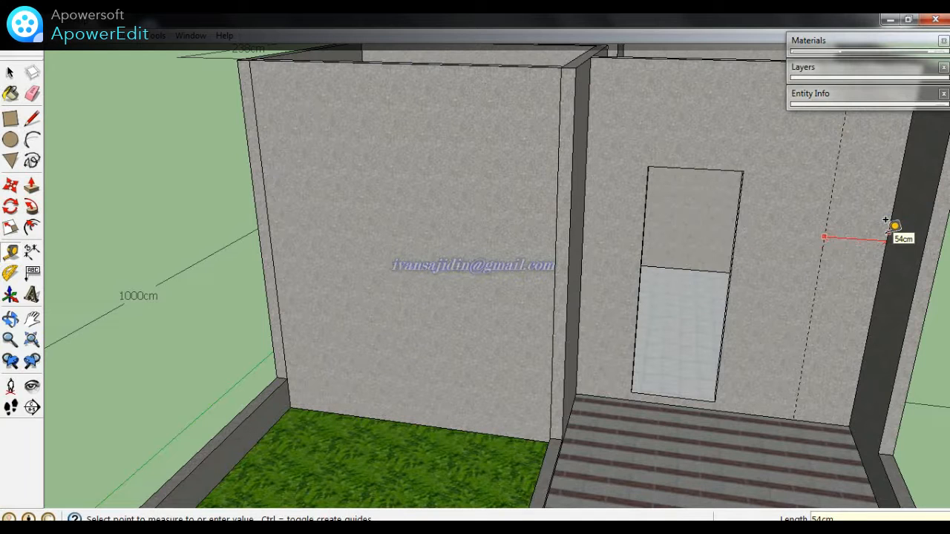
# - Add guides along the entrance opening's top and bottom edges and along the front wall's corner with the side wall
pyautogui.moveTo(880, 227); pyautogui.dragTo(809, 264, button='middle')
pyautogui.scroll(1, 731, 196)
pyautogui.doubleClick(731, 195)
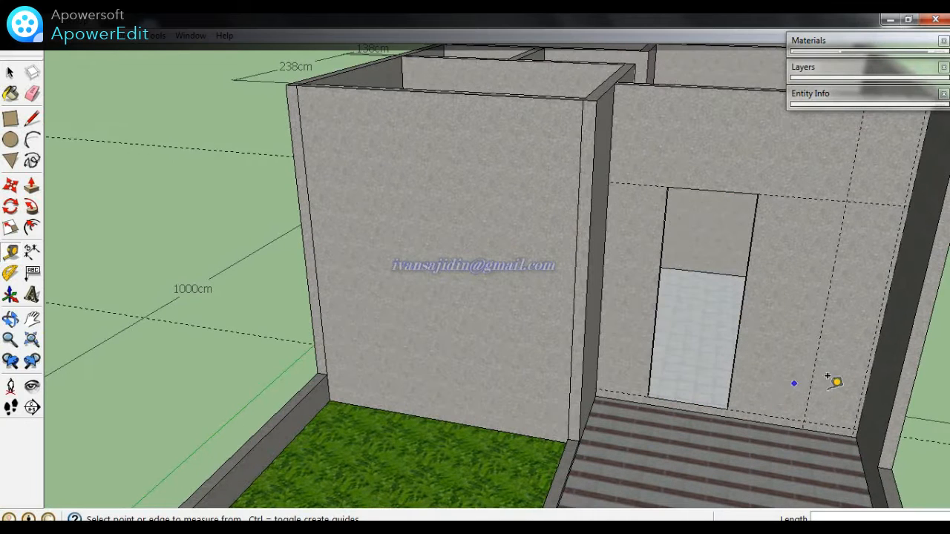
# - Place a horizontal guide 180 cm below the guide at the top of the entrance opening
pyautogui.scroll(2, 846, 378)
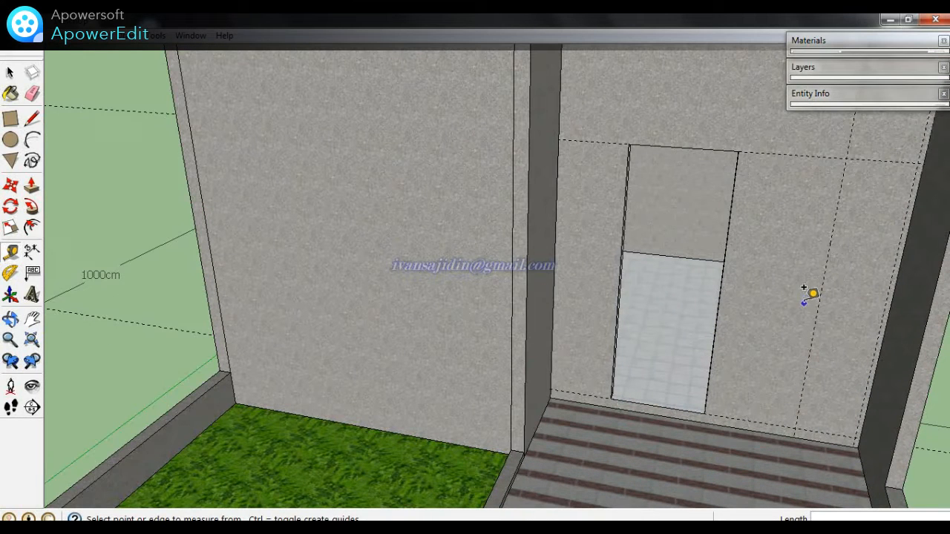
pyautogui.click(804, 155)
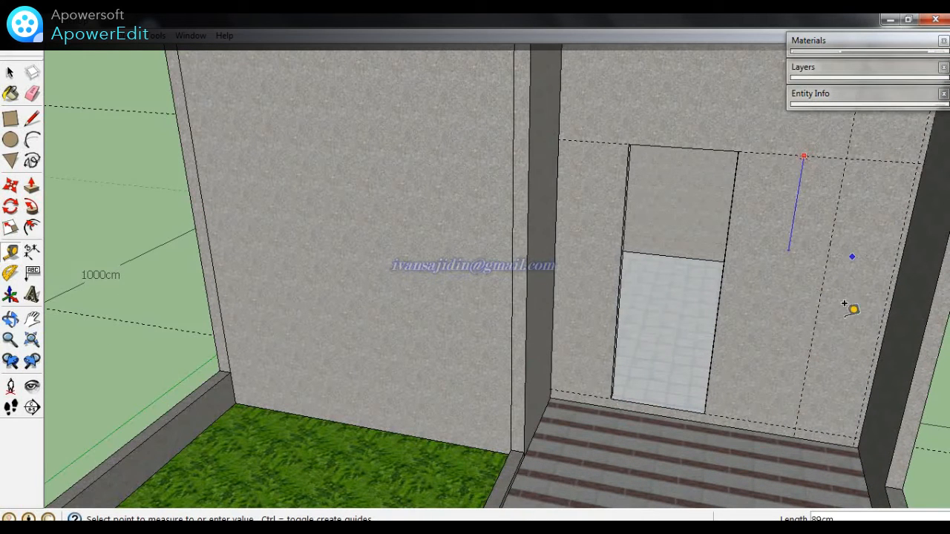
pyautogui.click(795, 415)
pyautogui.scroll(-3, 792, 416)
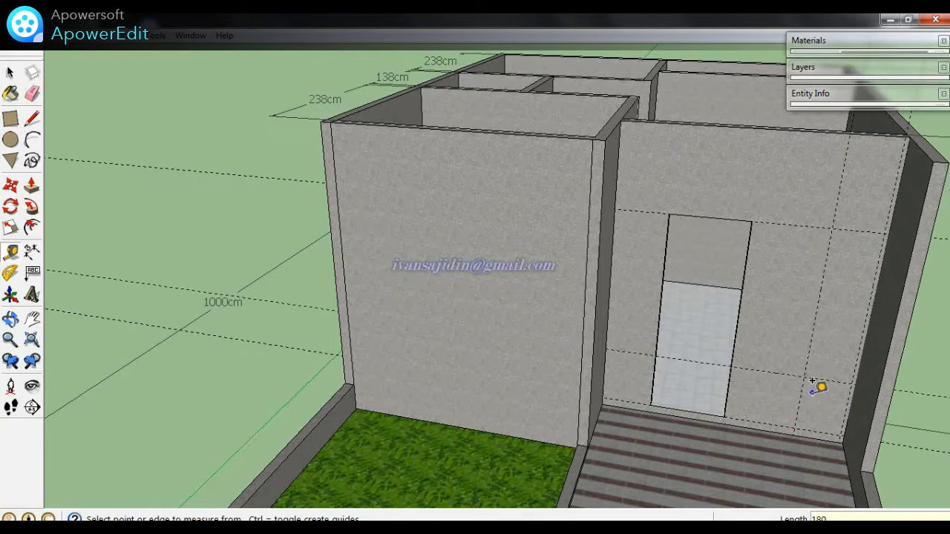
# - Draw a window rectangle on the front wall beside the entrance, starting where the 80 cm and 180 cm guides cross
pyautogui.scroll(2, 820, 383)
pyautogui.press('r')
pyautogui.click(803, 373)
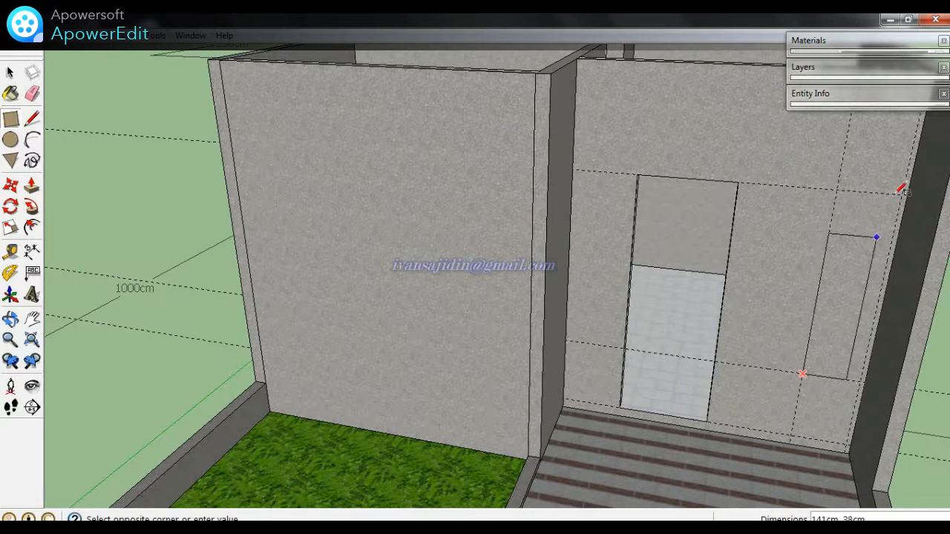
# - Draw the window rectangle between the guides on the front wall beside the doorway
pyautogui.click(903, 194)
pyautogui.press('space')
pyautogui.scroll(-2, 837, 264)
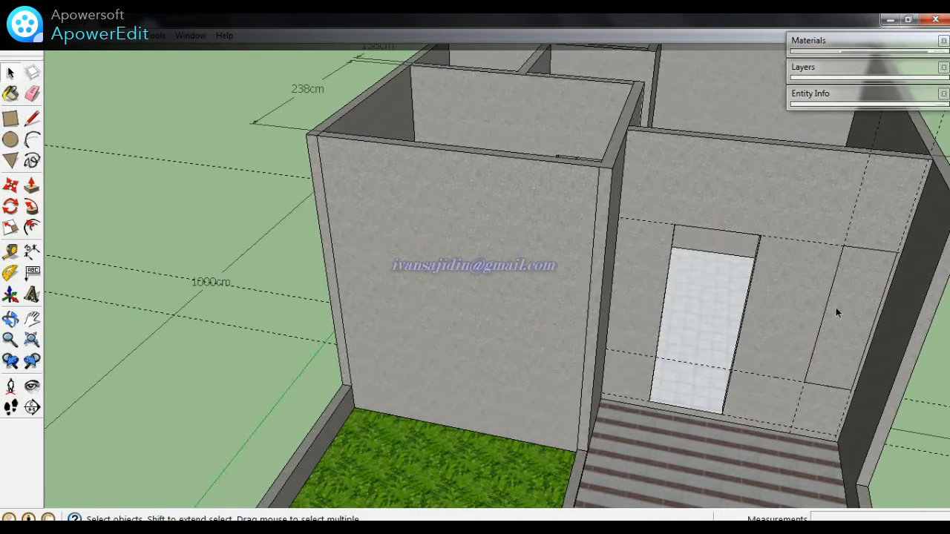
# - Try to copy the window outline onto the projecting room's front wall, using the wall's upper corner as reference
pyautogui.click(859, 278)
pyautogui.press('m')
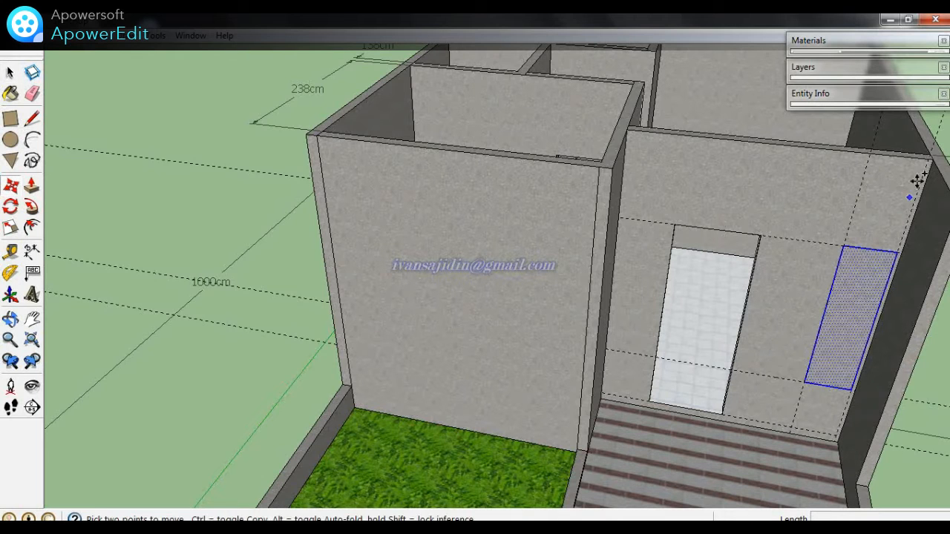
pyautogui.press('ctrl')
pyautogui.click(933, 161)
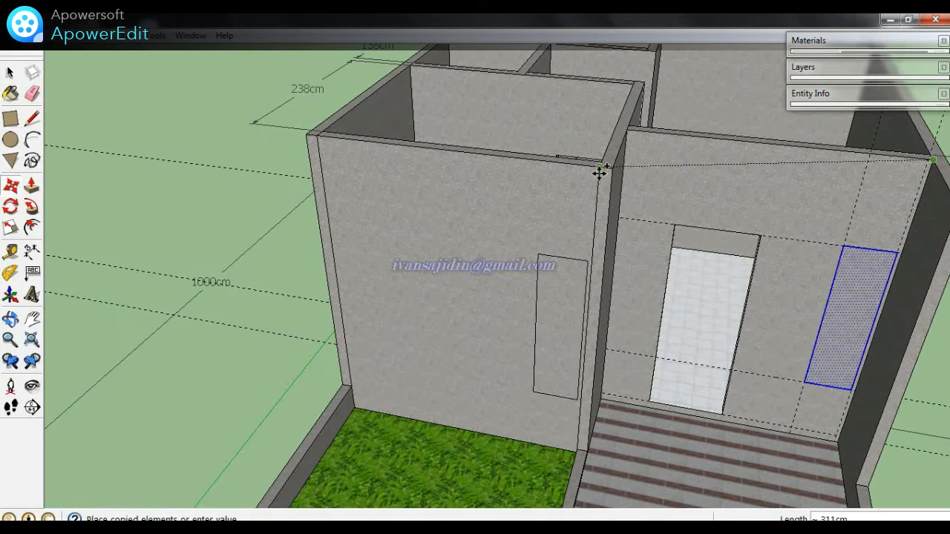
pyautogui.click(597, 171)
pyautogui.moveTo(596, 171); pyautogui.dragTo(682, 212, button='middle')
pyautogui.press('m')
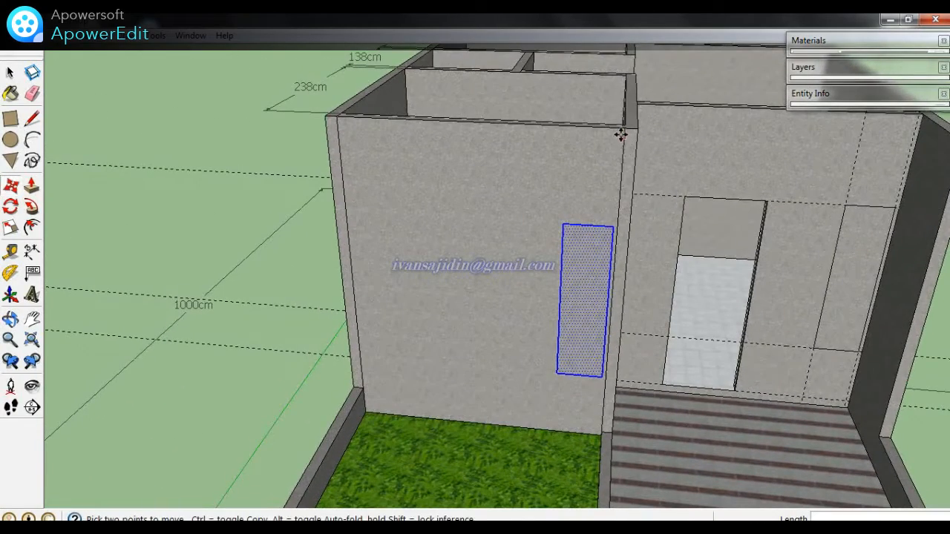
pyautogui.scroll(-3, 475, 241)
pyautogui.hotkey('ctrl', 'z')
pyautogui.moveTo(594, 216); pyautogui.dragTo(509, 197, button='middle')
pyautogui.scroll(2, 668, 230)
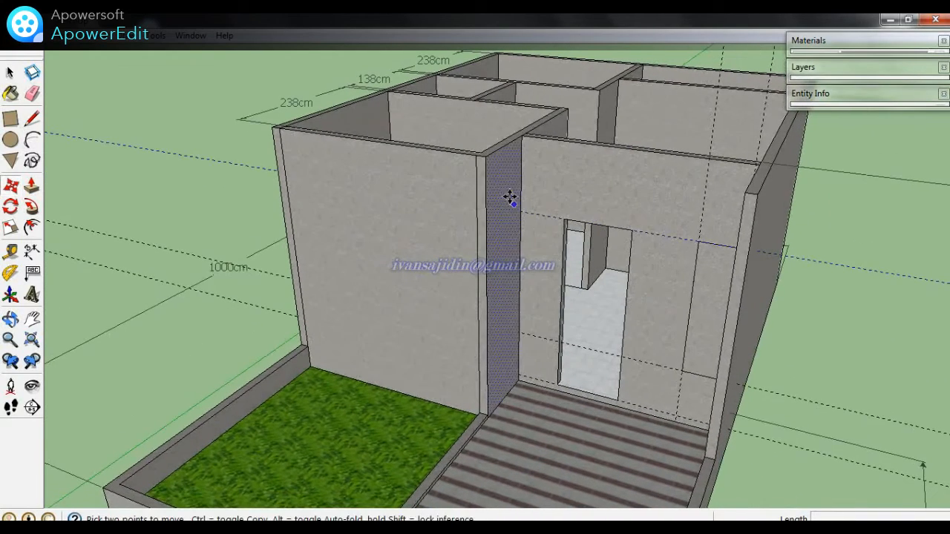
# - Place a horizontal guide 100 cm below the upper edge of the projecting room's front wall
pyautogui.press('t')
pyautogui.click(622, 148)
pyautogui.click(629, 218)
pyautogui.click(410, 145)
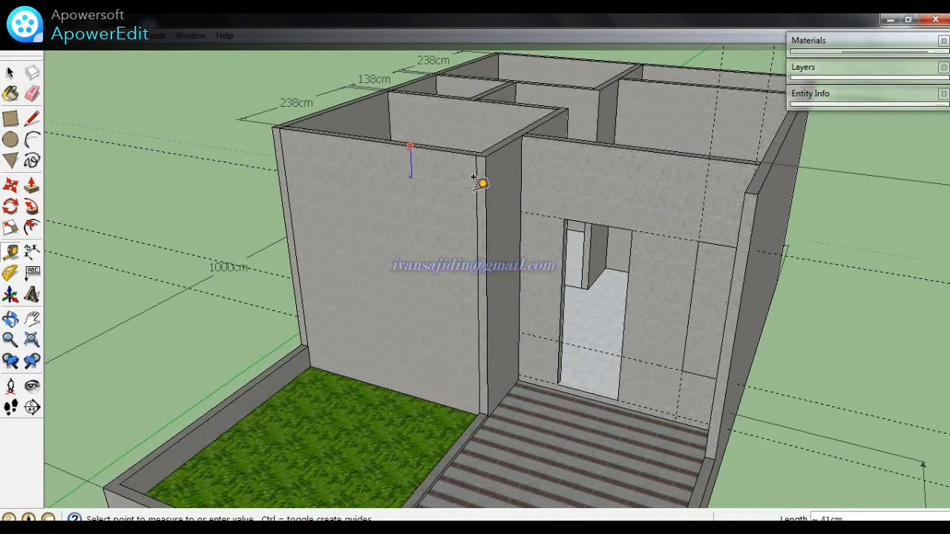
pyautogui.write('100')
pyautogui.press('Return')
pyautogui.moveTo(475, 178); pyautogui.dragTo(524, 203, button='middle')
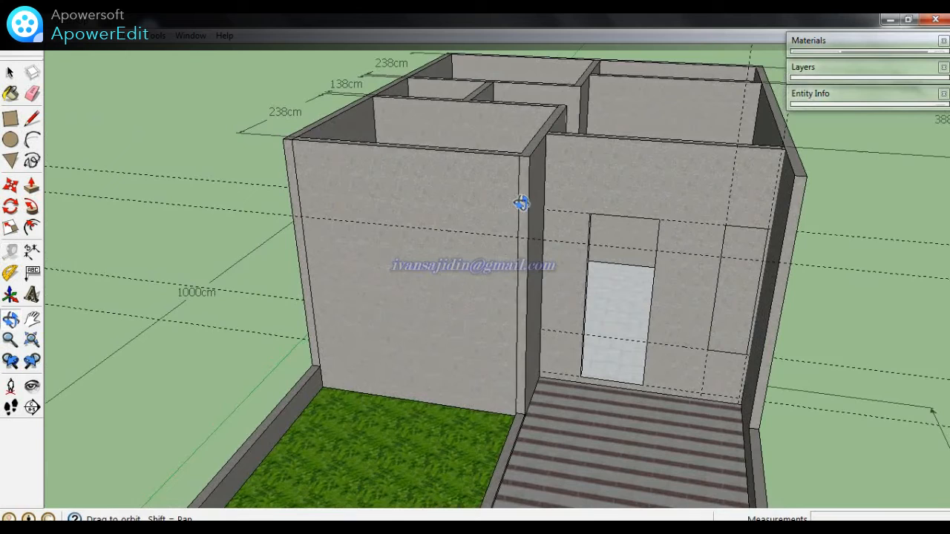
# - Add vertical guides on the projecting room's front wall, 30 cm from its outer edge and another 50 cm further in
pyautogui.click(306, 233)
pyautogui.write('30')
pyautogui.press('Return')
pyautogui.click(325, 228)
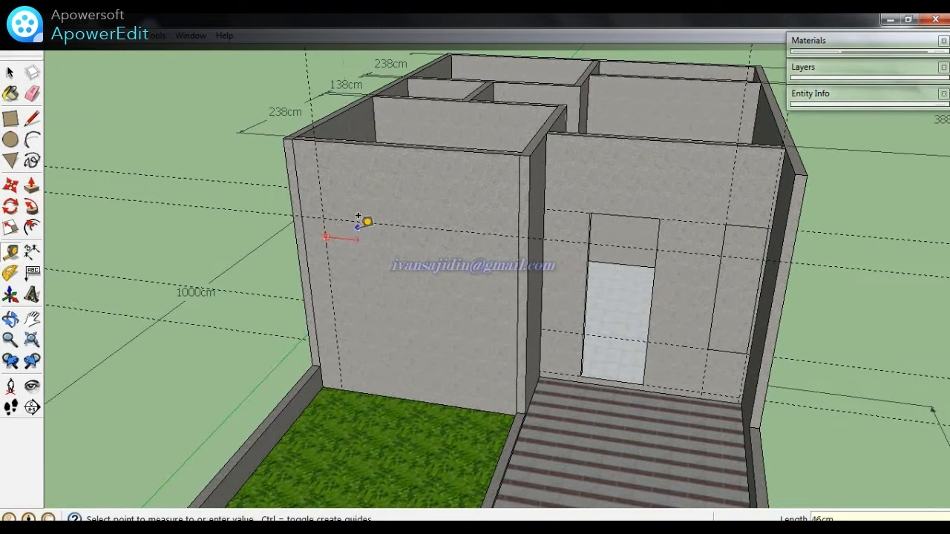
pyautogui.write('50')
pyautogui.press('Return')
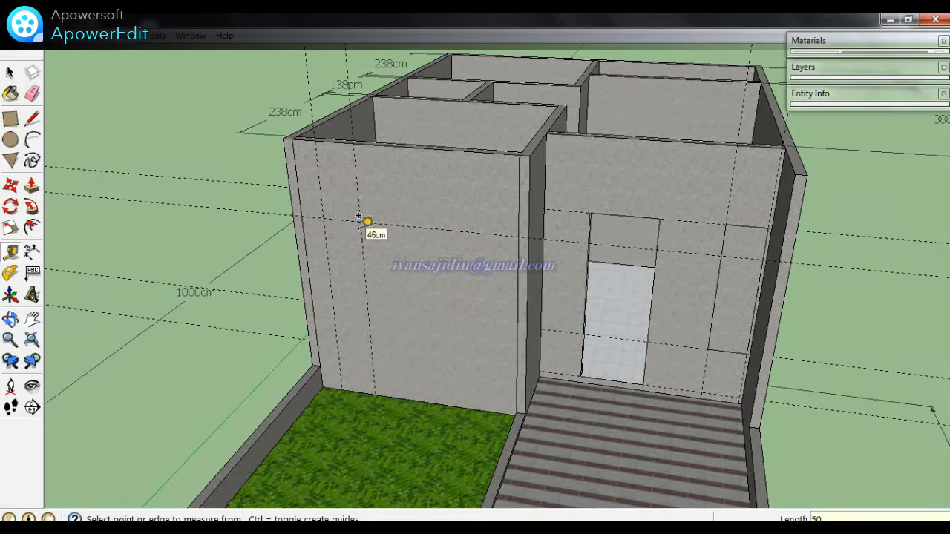
# - Place a guide 180 cm below the horizontal window guide and draw the window rectangle between the guides
pyautogui.click(343, 221)
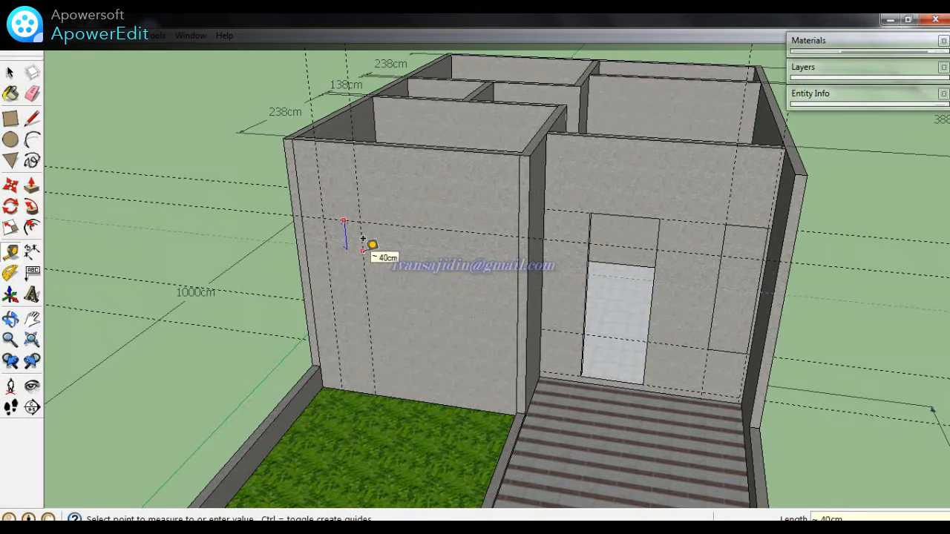
pyautogui.write('180')
pyautogui.press('Return')
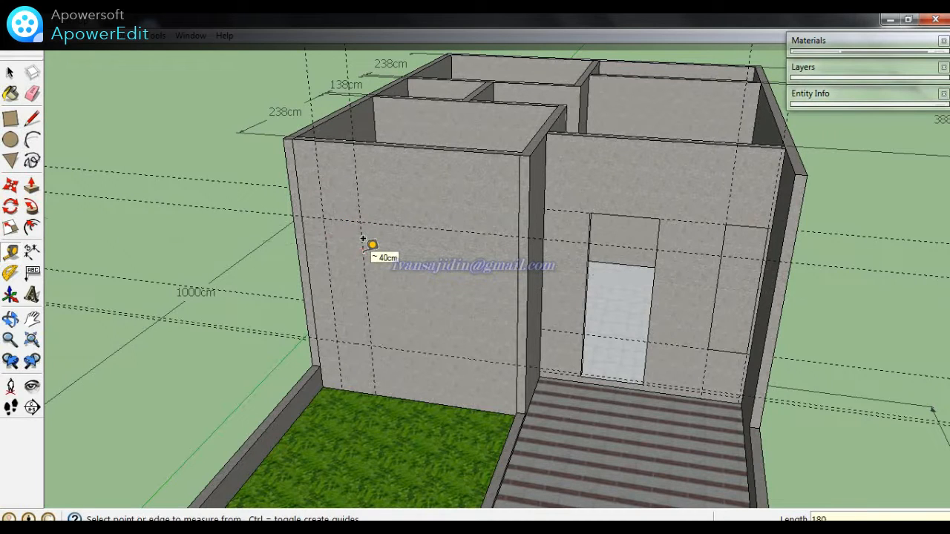
pyautogui.press('r')
pyautogui.click(336, 341)
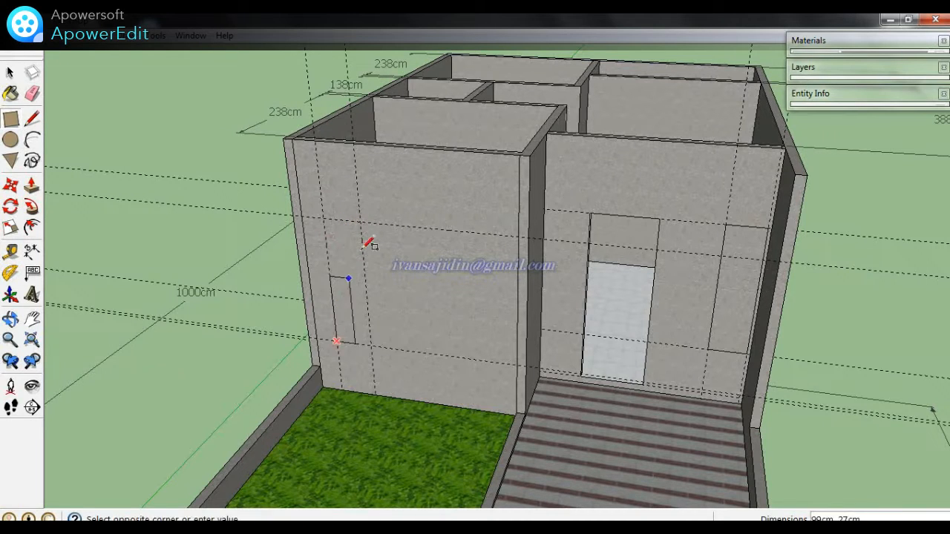
pyautogui.click(364, 222)
pyautogui.moveTo(414, 229); pyautogui.dragTo(438, 338, button='middle')
pyautogui.scroll(-1, 546, 301)
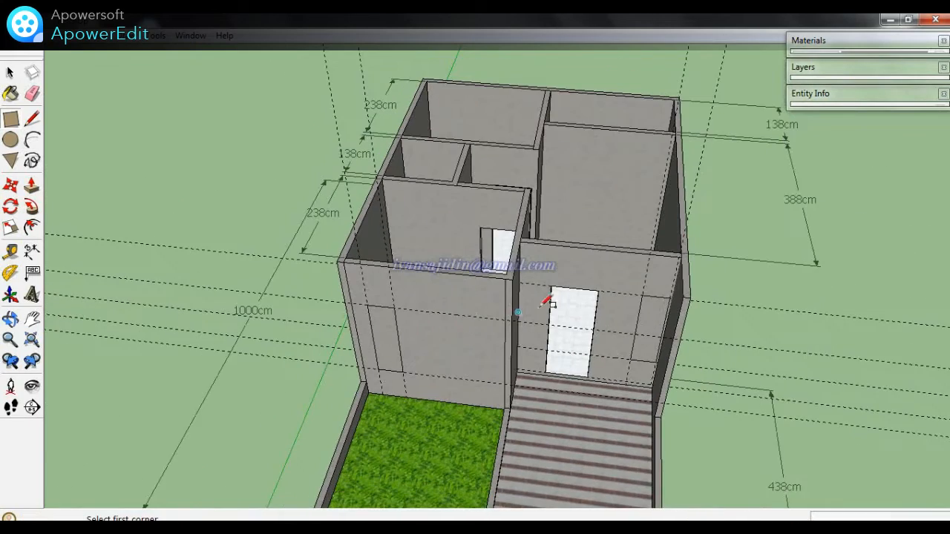
# - Push both front window rectangles through their walls with Push/Pull to cut the openings
pyautogui.press('p')
pyautogui.scroll(4, 627, 318)
pyautogui.click(661, 301)
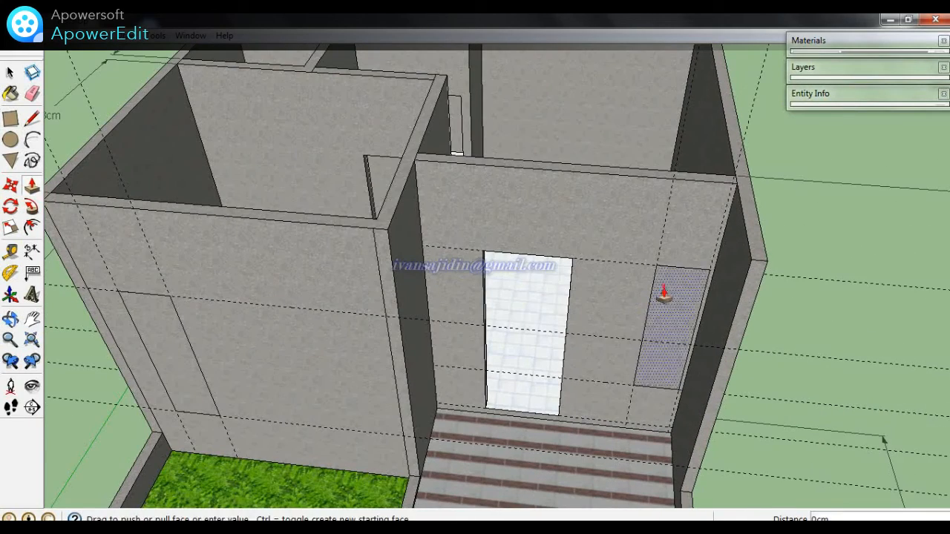
pyautogui.click(586, 172)
pyautogui.doubleClick(181, 364)
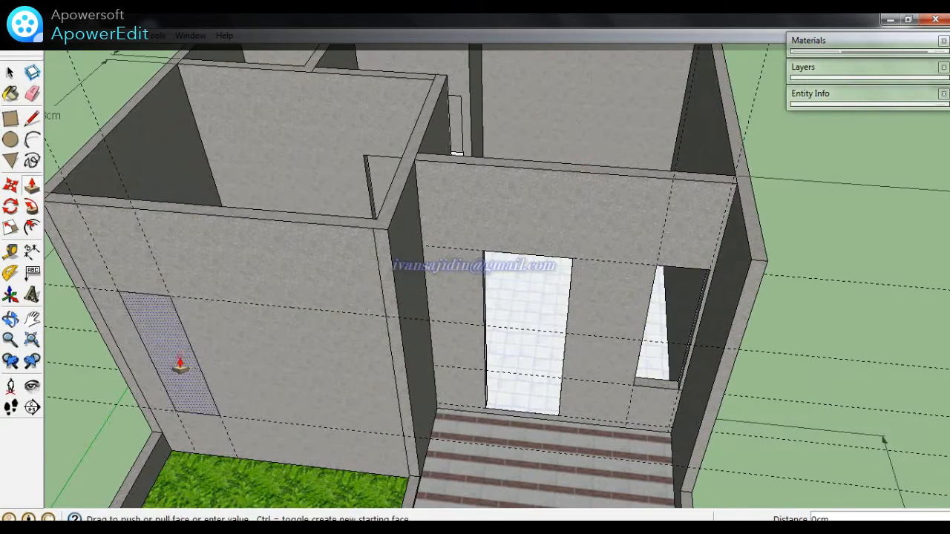
# - Place a horizontal guide and two vertical guides 50 cm apart on the wall facing the small rear garden
pyautogui.scroll(-3, 331, 318)
pyautogui.moveTo(334, 321); pyautogui.dragTo(445, 214, button='middle')
pyautogui.scroll(5, 541, 265)
pyautogui.scroll(-4, 529, 286)
pyautogui.moveTo(462, 303); pyautogui.dragTo(943, 399, button='middle')
pyautogui.moveTo(616, 278); pyautogui.dragTo(757, 275, button='middle')
pyautogui.scroll(3, 657, 199)
pyautogui.scroll(5, 657, 198)
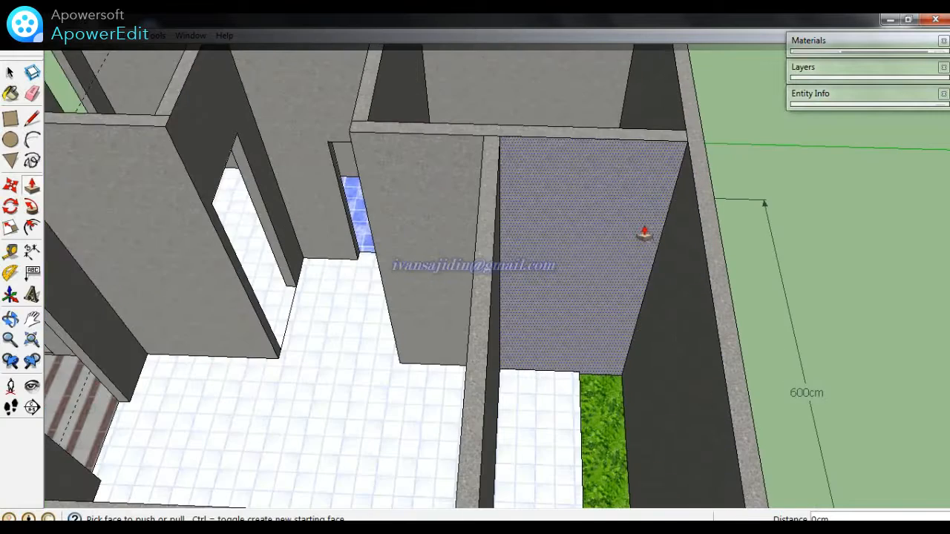
pyautogui.press('t')
pyautogui.click(619, 127)
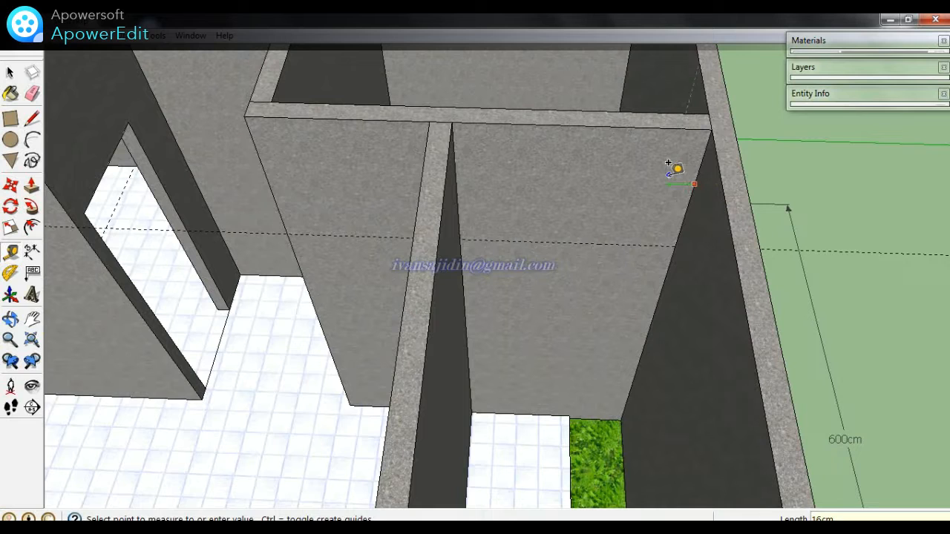
pyautogui.click(632, 208)
pyautogui.write('50')
pyautogui.press('Return')
# - Add a guide 180 cm below the horizontal one on the rear garden wall and draw the window rectangle between the guides
pyautogui.click(586, 236)
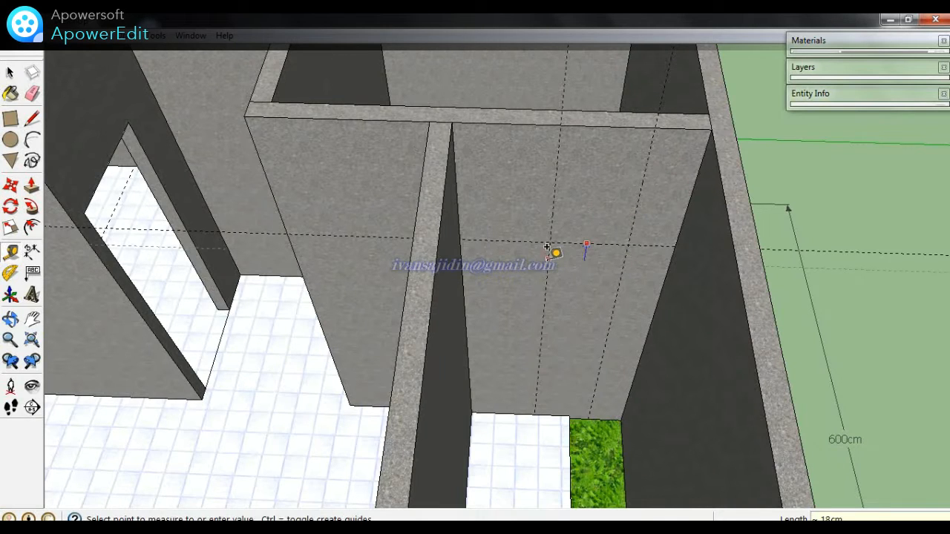
pyautogui.write('180')
pyautogui.press('Return')
pyautogui.press('r')
pyautogui.click(537, 376)
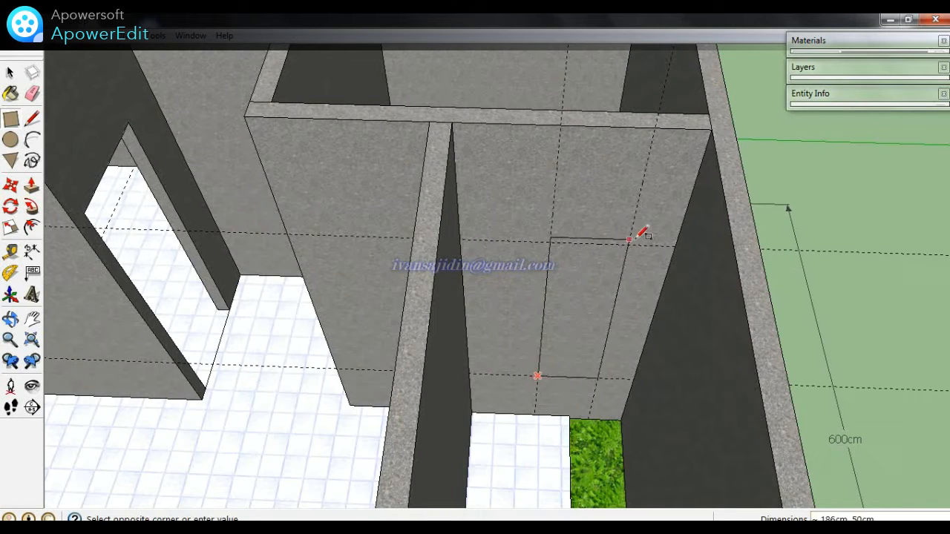
# - Push the rear garden window rectangle through the wall to cut its opening
pyautogui.press('p')
pyautogui.click(594, 271)
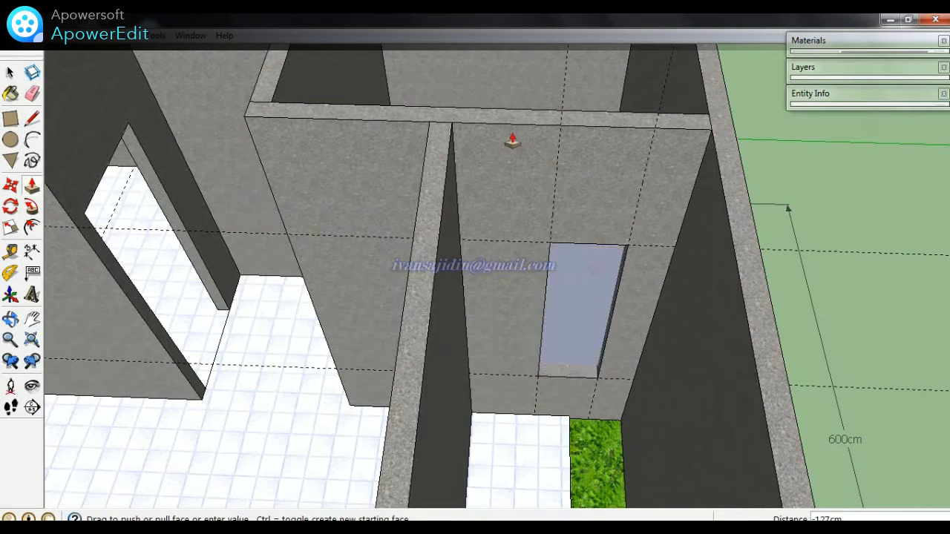
pyautogui.click(497, 117)
# - Place a guide 250 cm above the floor and a vertical guide from the corner on the main room's back wall
pyautogui.moveTo(598, 303); pyautogui.dragTo(627, 381, button='middle')
pyautogui.scroll(-2, 576, 393)
pyautogui.moveTo(514, 408); pyautogui.dragTo(720, 408, button='middle')
pyautogui.scroll(5, 625, 267)
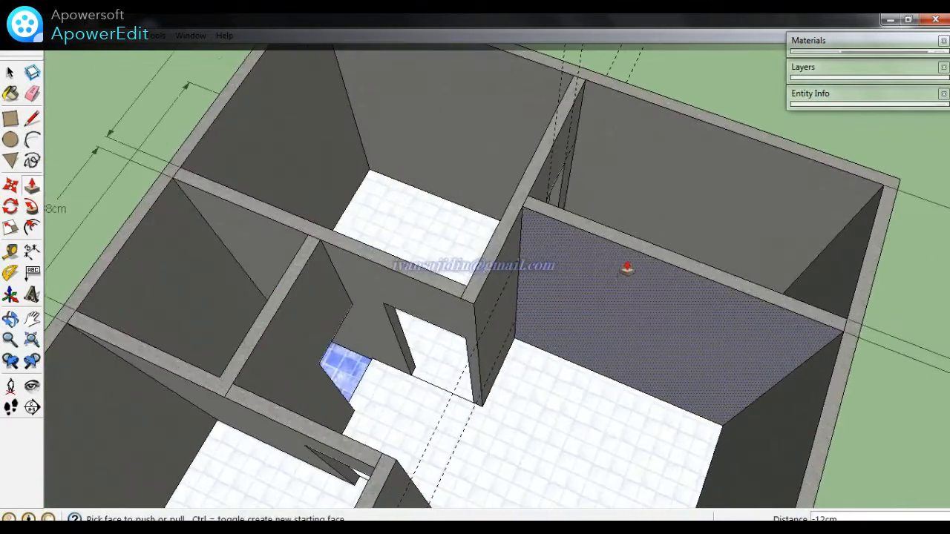
pyautogui.scroll(3, 594, 342)
pyautogui.press('t')
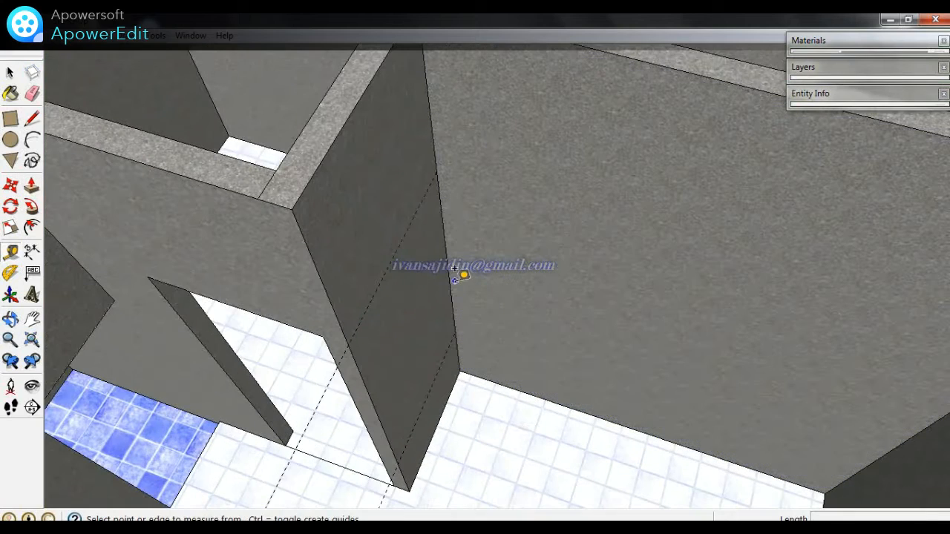
pyautogui.click(505, 385)
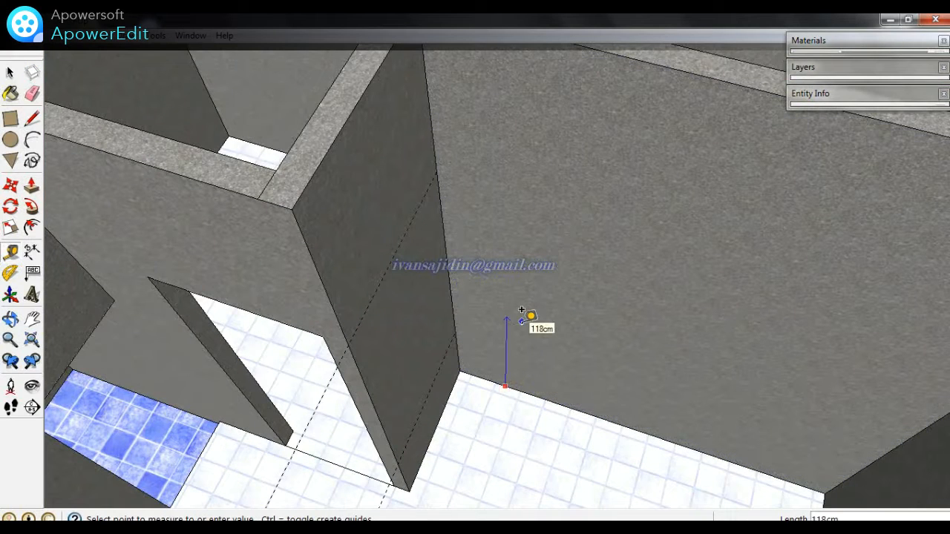
pyautogui.write('250')
pyautogui.press('Return')
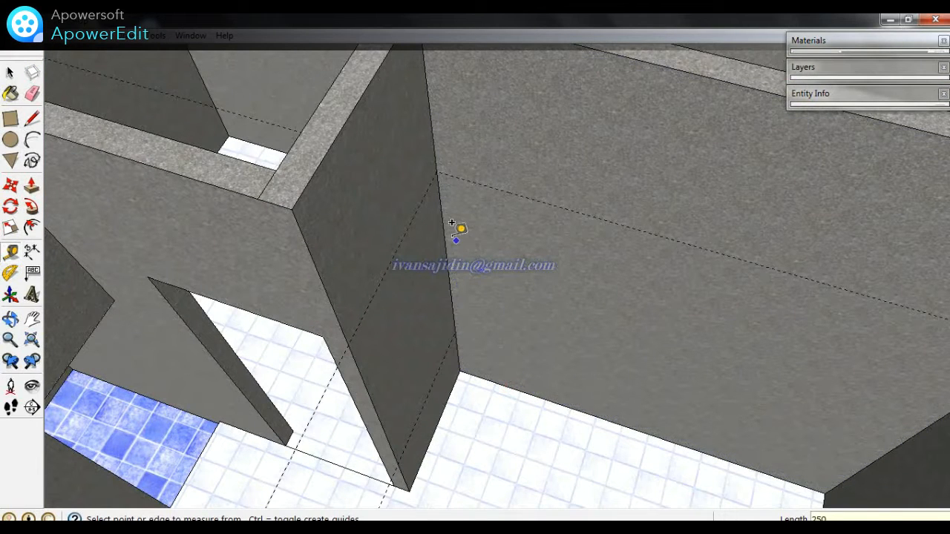
pyautogui.click(448, 221)
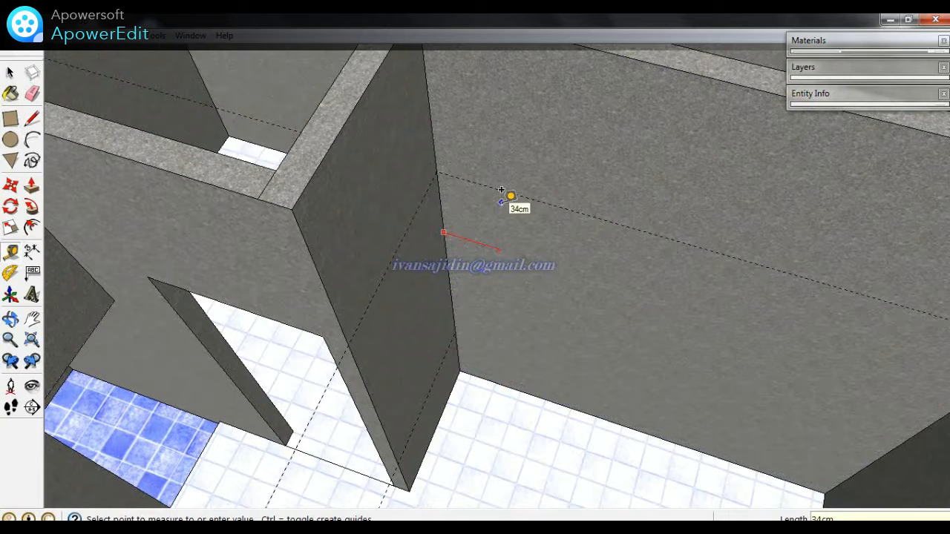
pyautogui.press('Return')
# - Draw the doorway rectangle from the floor corner to the guides and push it 12 cm through the wall
pyautogui.press('r')
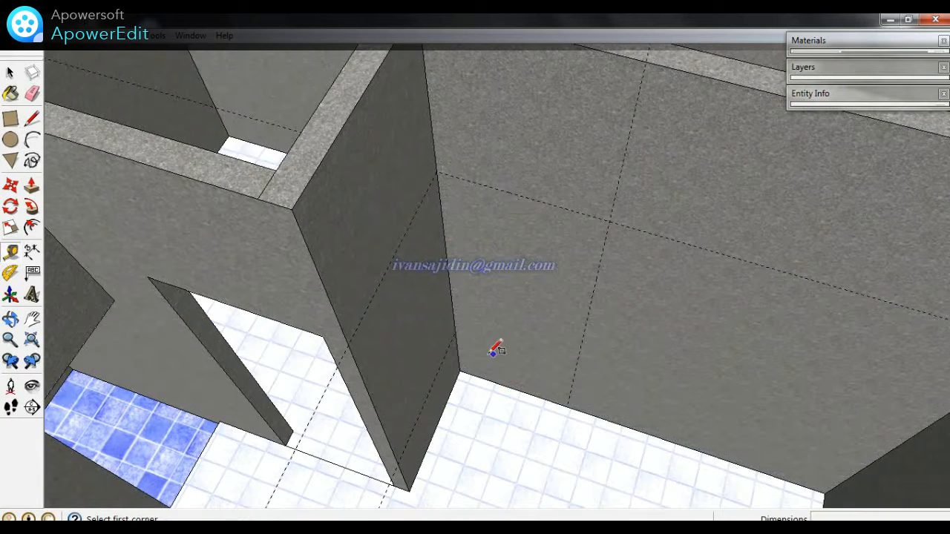
pyautogui.click(460, 369)
pyautogui.press('Escape')
pyautogui.press('p')
pyautogui.click(584, 265)
pyautogui.scroll(-2, 643, 162)
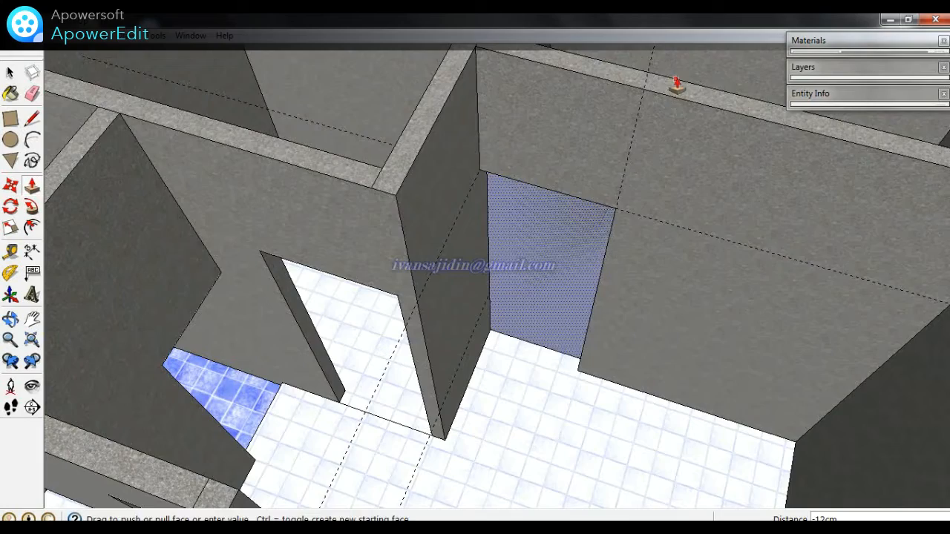
pyautogui.click(672, 99)
# - Add a vertical guide 30 cm from the new doorway's edge and another one further along the same wall
pyautogui.moveTo(624, 201); pyautogui.dragTo(608, 180, button='middle')
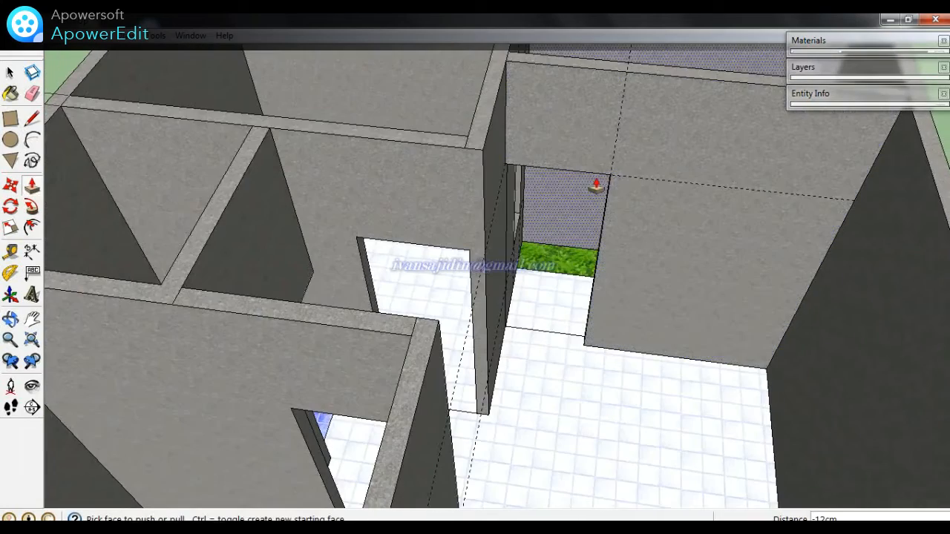
pyautogui.scroll(3, 601, 195)
pyautogui.press('t')
pyautogui.click(593, 202)
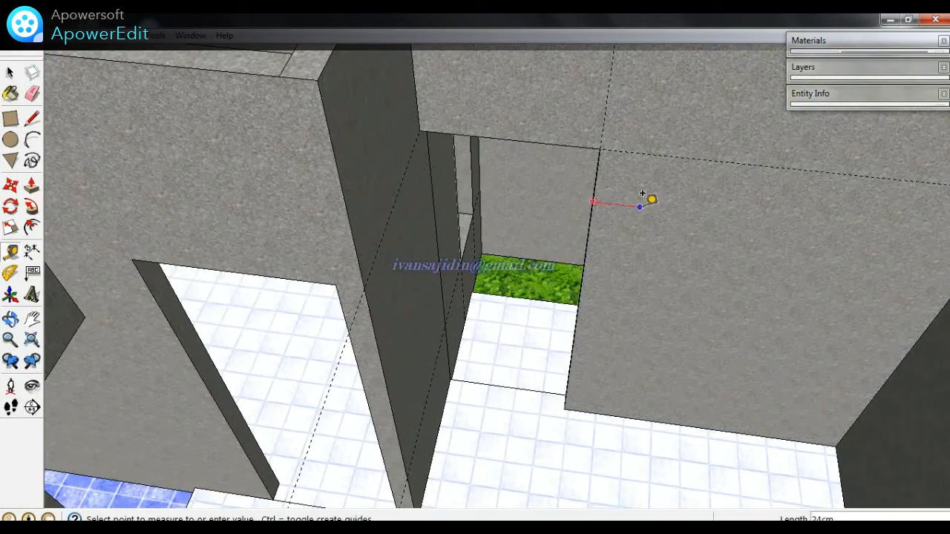
pyautogui.click(643, 193)
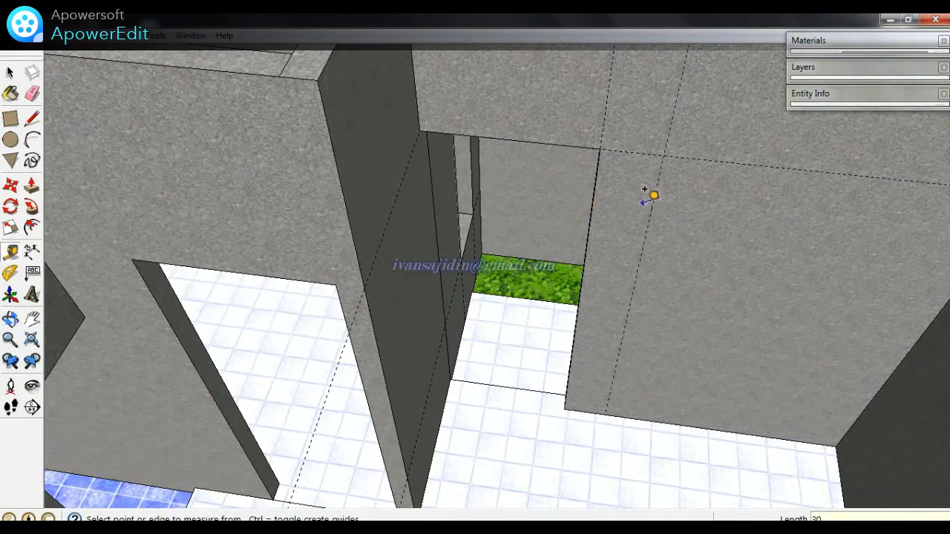
pyautogui.click(656, 178)
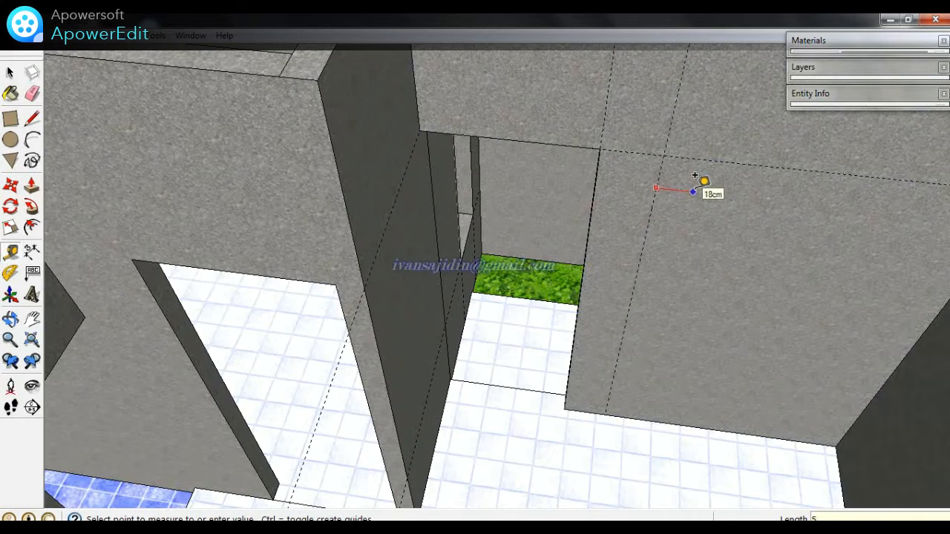
pyautogui.click(695, 177)
# - Add a vertical guide 30 cm beyond the last one on the back wall and another 50 cm further along
pyautogui.scroll(-5, 632, 261)
pyautogui.scroll(5, 742, 256)
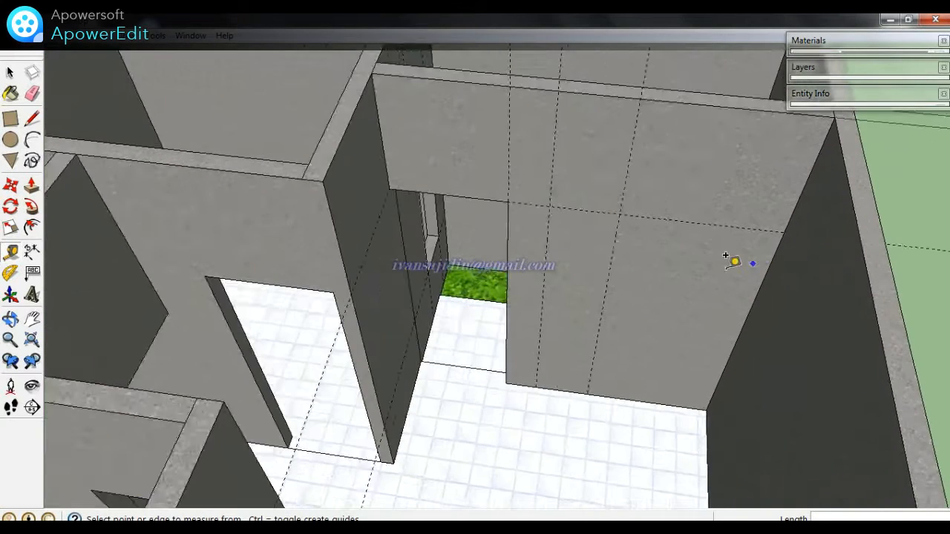
pyautogui.scroll(2, 726, 256)
pyautogui.click(599, 242)
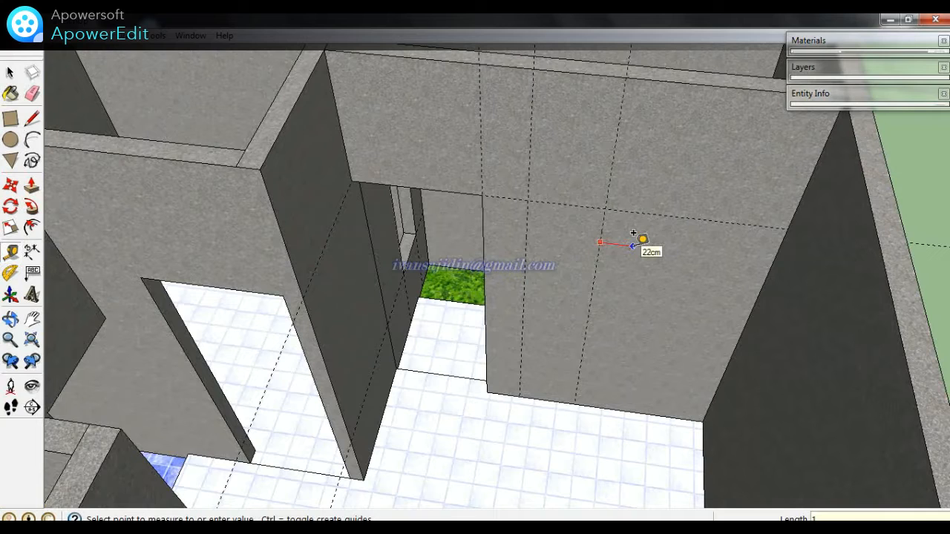
pyautogui.write('30')
pyautogui.press('Return')
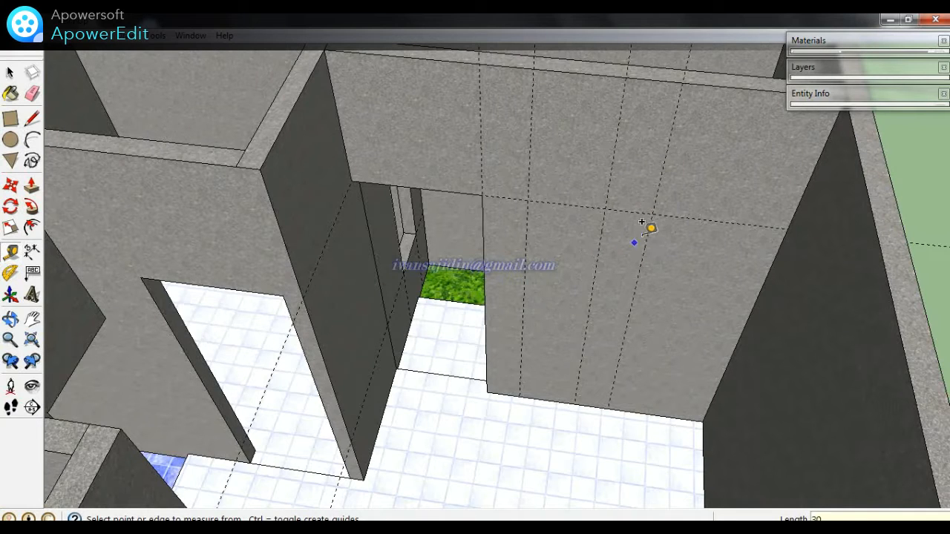
pyautogui.click(648, 232)
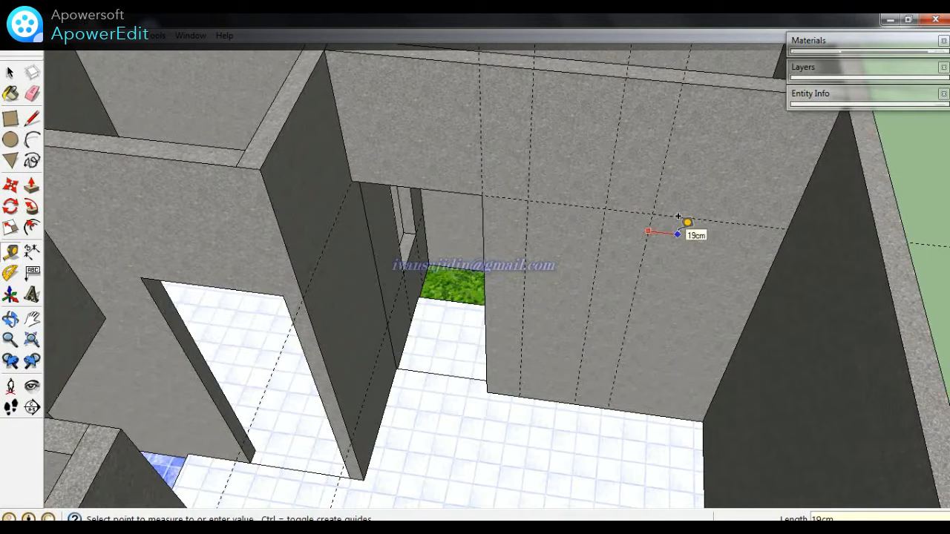
pyautogui.write('50')
pyautogui.press('Return')
# - Place a guide 180 cm below the 250 cm height guide and draw two 180 by 50 cm window rectangles between the vertical guides
pyautogui.click(621, 210)
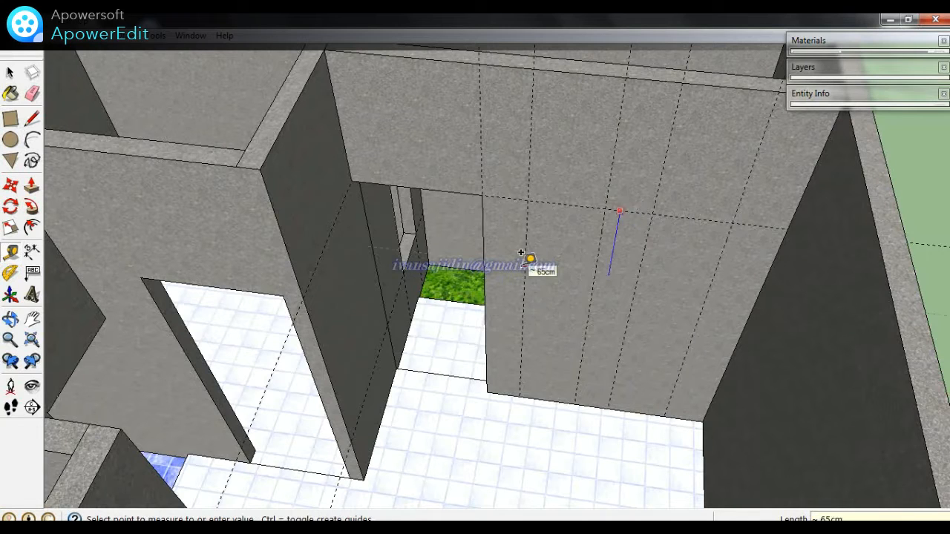
pyautogui.write('180')
pyautogui.press('Return')
pyautogui.press('r')
pyautogui.click(521, 354)
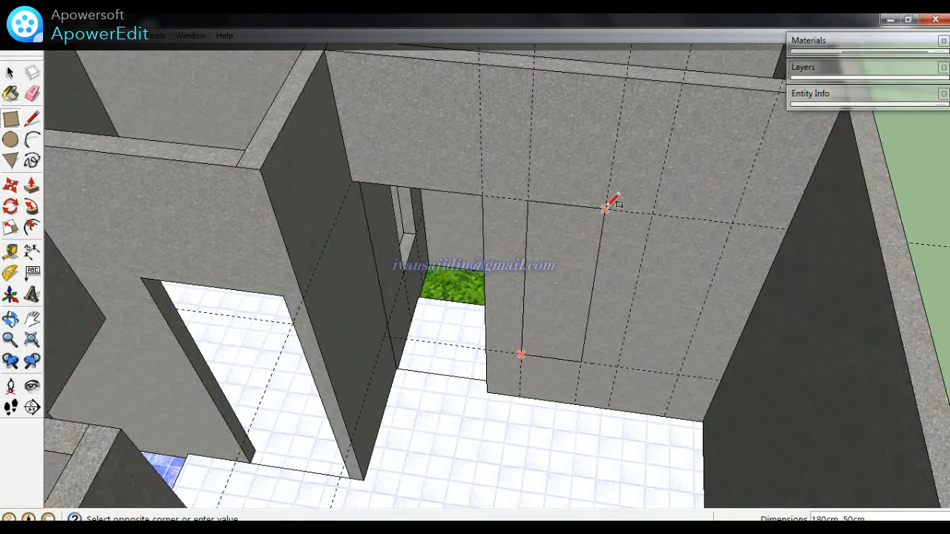
pyautogui.click(606, 209)
pyautogui.click(617, 366)
# - Select the bottom edges of both window rectangles and move them straight up together to shorten the windows
pyautogui.press('space')
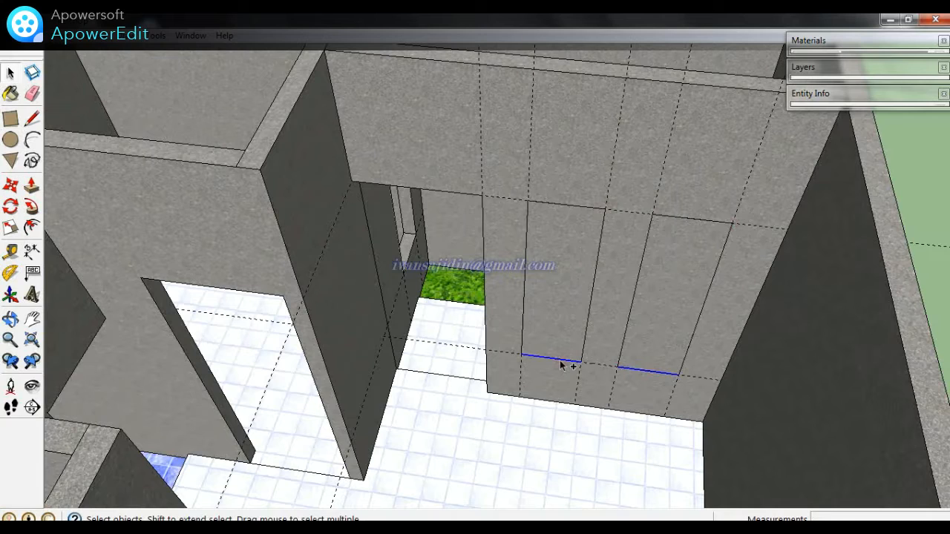
pyautogui.press('m')
pyautogui.click(583, 361)
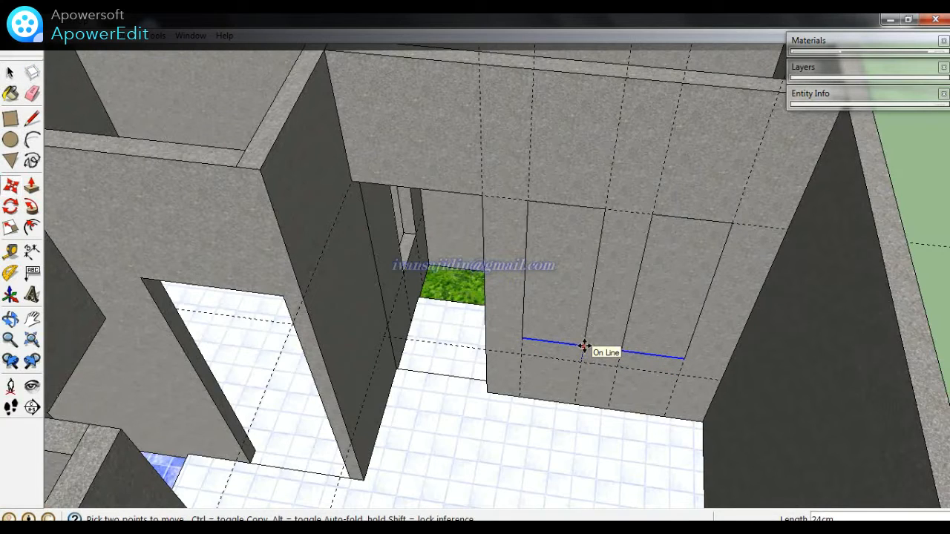
pyautogui.press('Return')
# - Push both window rectangles through the back wall with Push/Pull to cut the two window openings
pyautogui.scroll(-5, 584, 347)
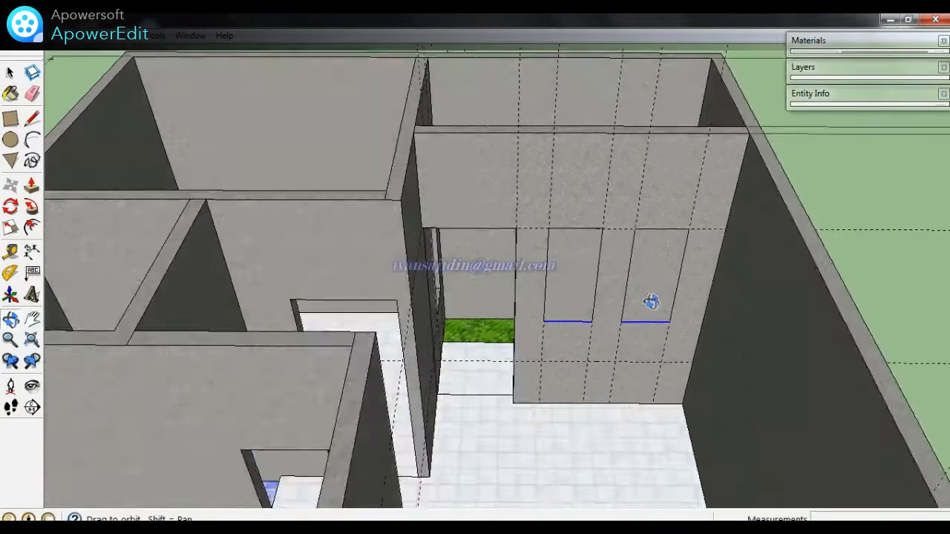
pyautogui.press('p')
pyautogui.click(572, 271)
pyautogui.click(566, 258)
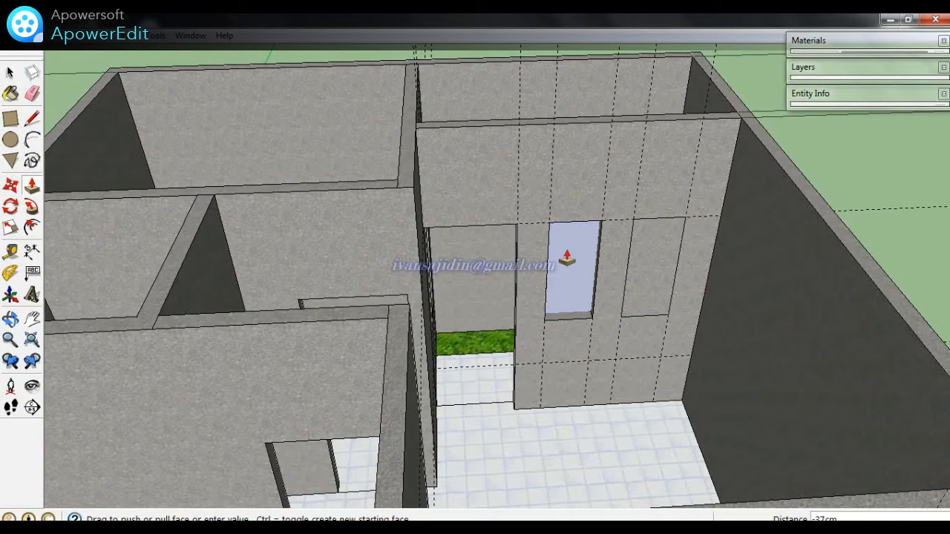
pyautogui.press('Return')
pyautogui.doubleClick(657, 282)
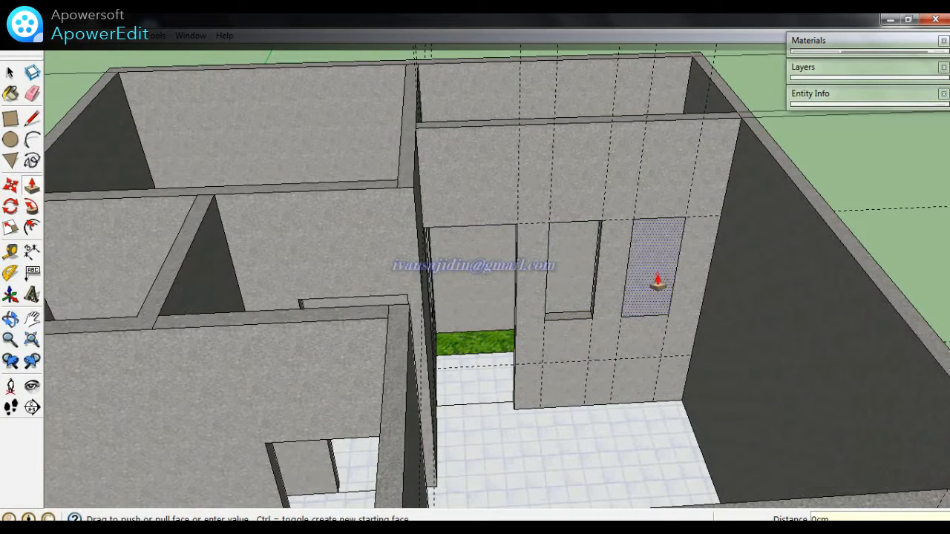
# - Add a vertical guide 10 cm from the front door's edge and another beside the near edge of the front window
pyautogui.scroll(-6, 647, 282)
pyautogui.scroll(-2, 633, 299)
pyautogui.press('space')
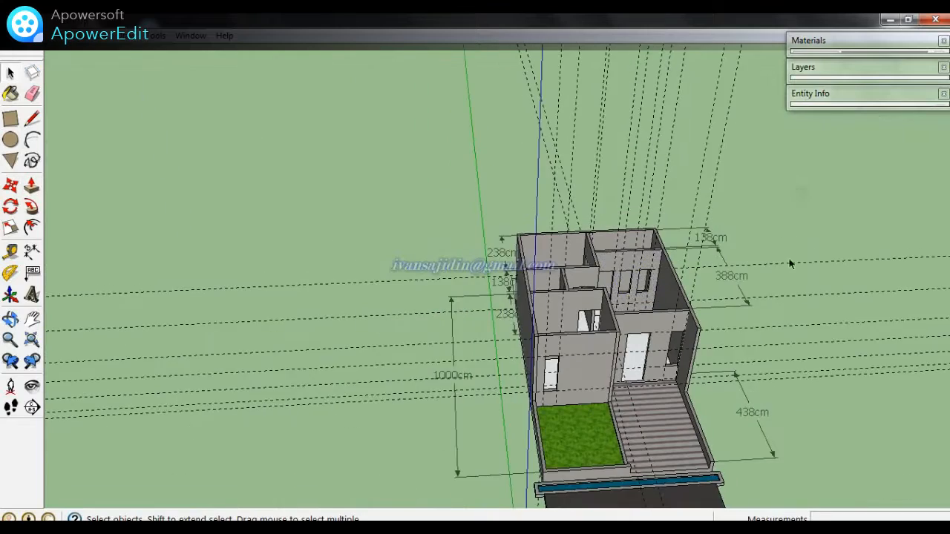
pyautogui.scroll(8, 709, 356)
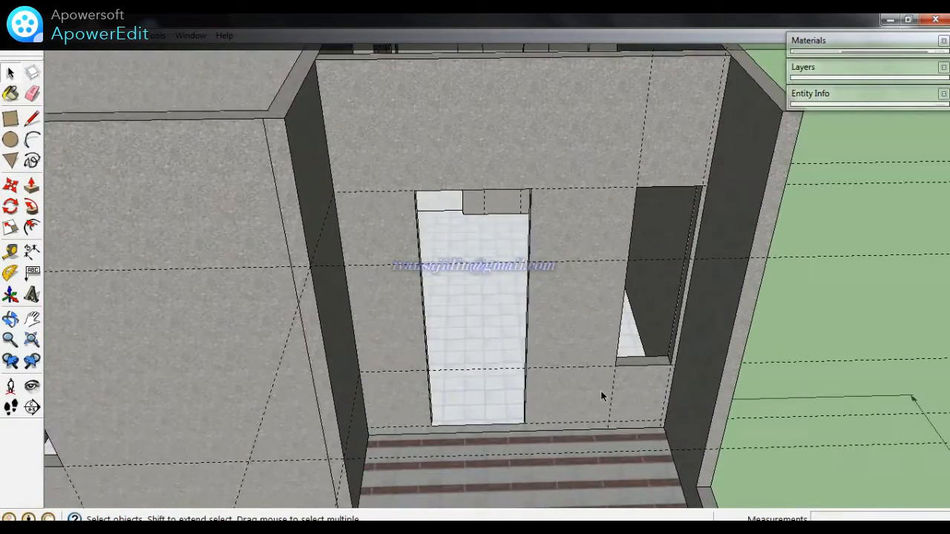
pyautogui.scroll(3, 576, 364)
pyautogui.press('t')
pyautogui.click(497, 303)
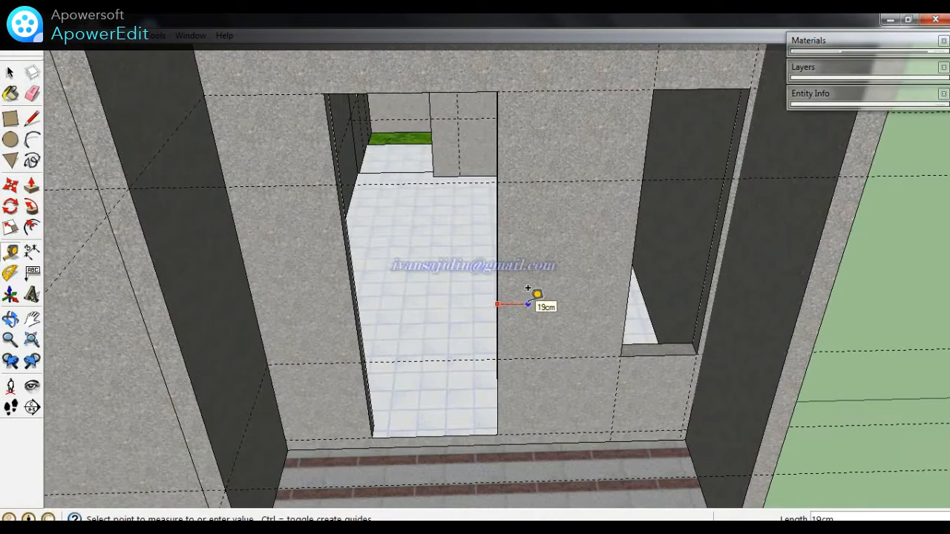
pyautogui.write('5')
pyautogui.press('Return')
pyautogui.write('10')
pyautogui.press('Return')
pyautogui.click(634, 236)
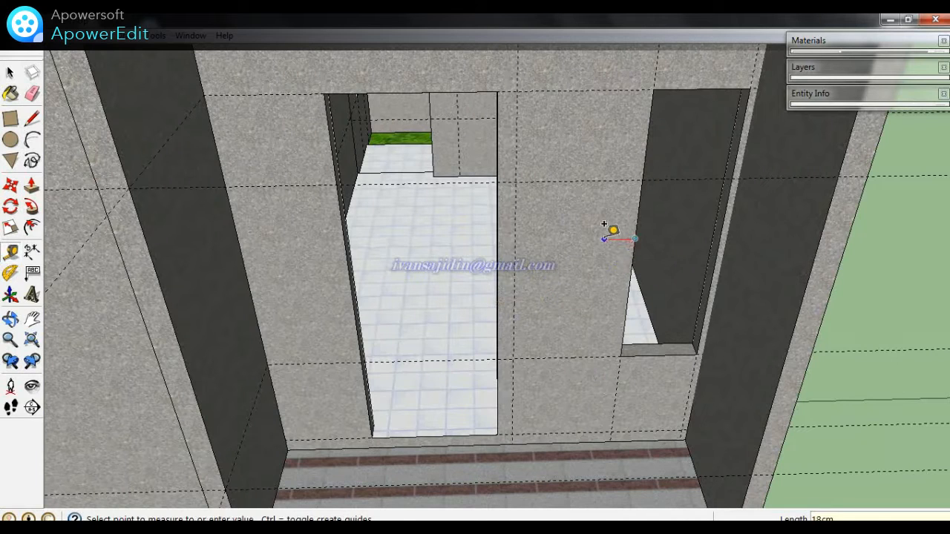
# - Draw a full-height rectangle between the new guides from the front wall's base to its top and make it a group
pyautogui.press('r')
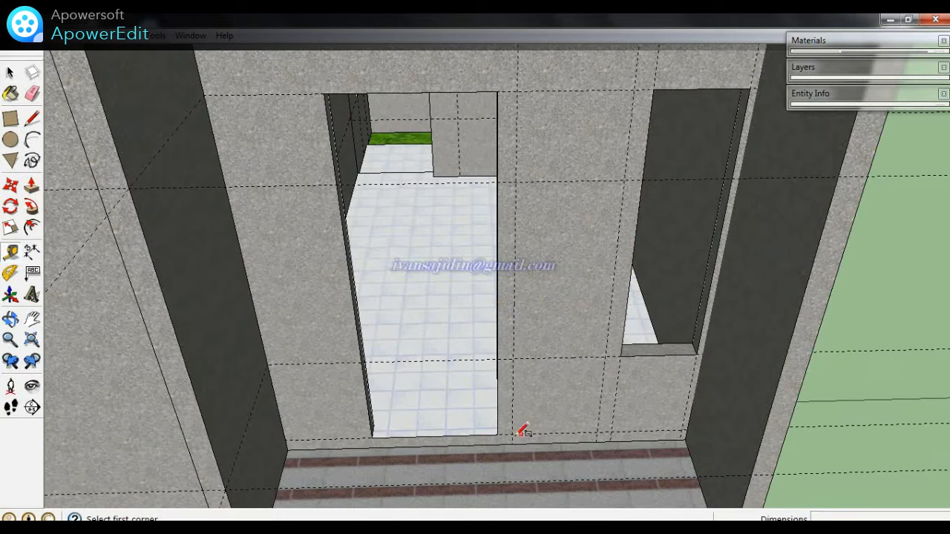
pyautogui.click(513, 443)
pyautogui.press('Escape')
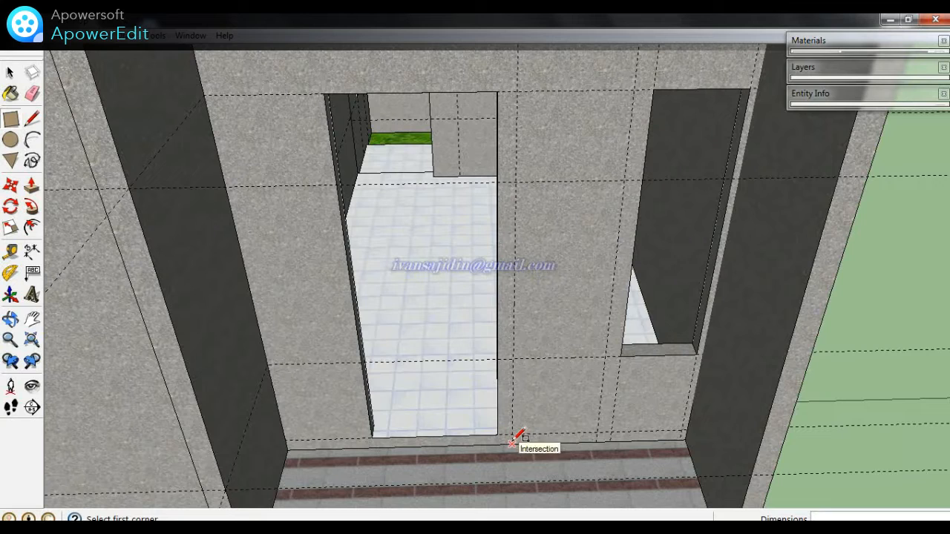
pyautogui.click(513, 443)
pyautogui.scroll(-5, 513, 441)
pyautogui.click(599, 113)
pyautogui.press('space')
pyautogui.click(572, 162)
pyautogui.rightClick(572, 163)
pyautogui.click(603, 284)
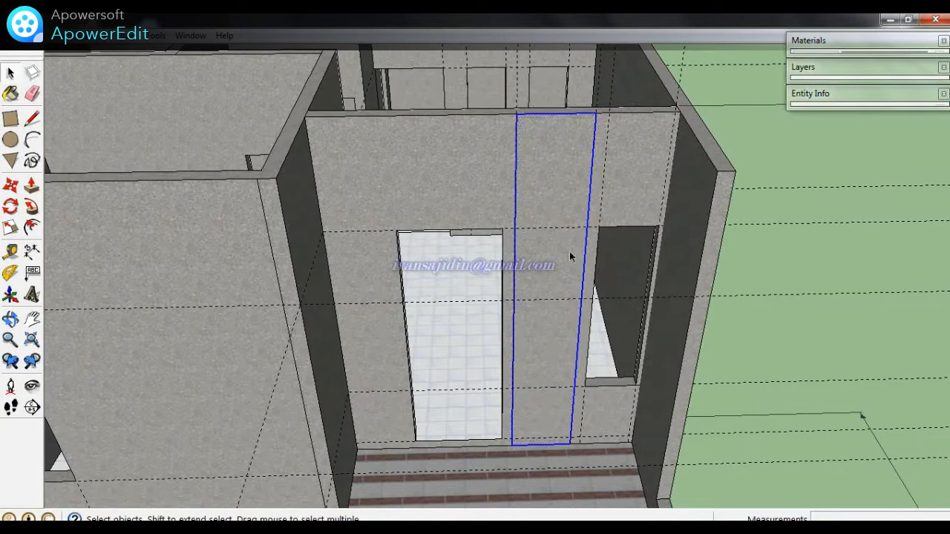
# - Open the strip group between the front door and window and pull its face out 2 cm
pyautogui.doubleClick(551, 212)
pyautogui.press('p')
pyautogui.click(548, 211)
pyautogui.write('2cm')
pyautogui.press('Return')
pyautogui.moveTo(593, 257); pyautogui.dragTo(446, 331, button='middle')
pyautogui.press('space')
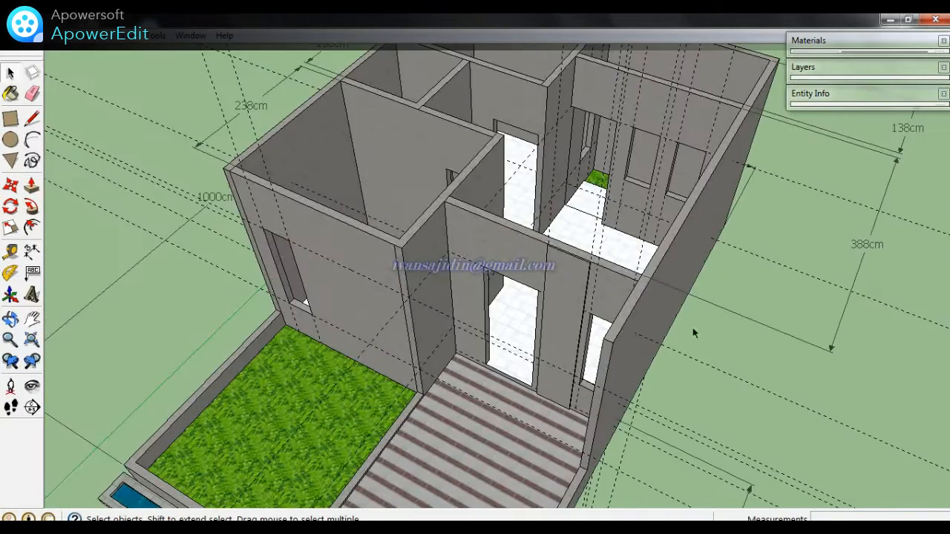
# - Paint the raised strip between the front door and window with the Tile_Various_Tan material inside its group
pyautogui.scroll(5, 578, 319)
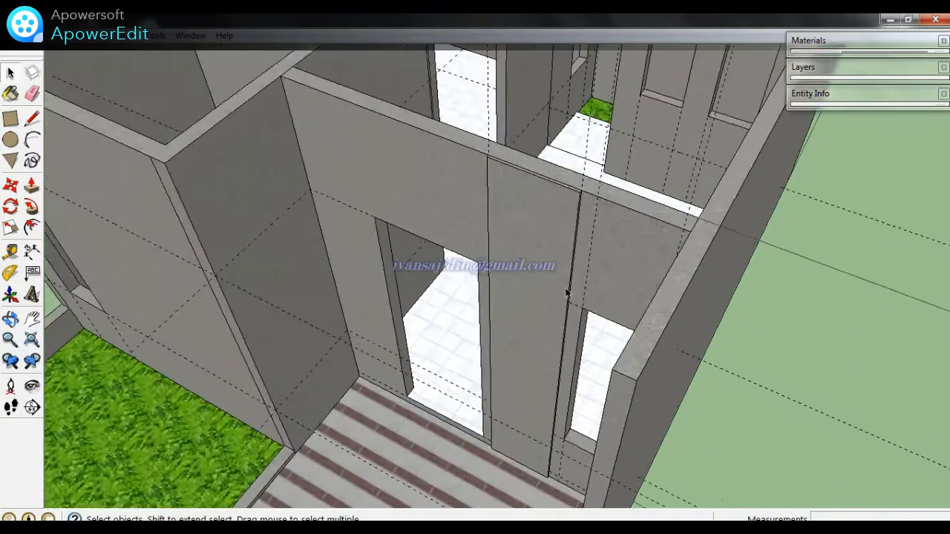
pyautogui.press('b')
pyautogui.click(878, 135)
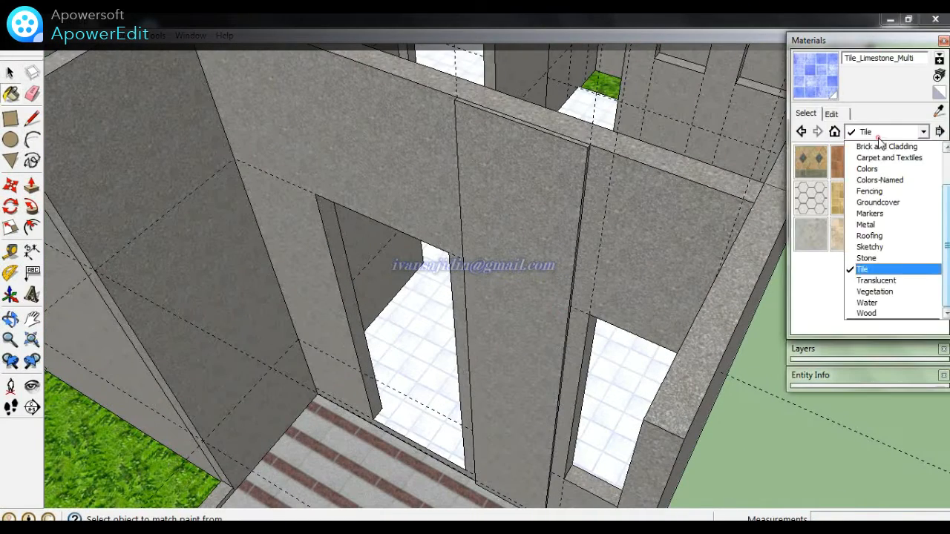
pyautogui.click(864, 268)
pyautogui.click(847, 234)
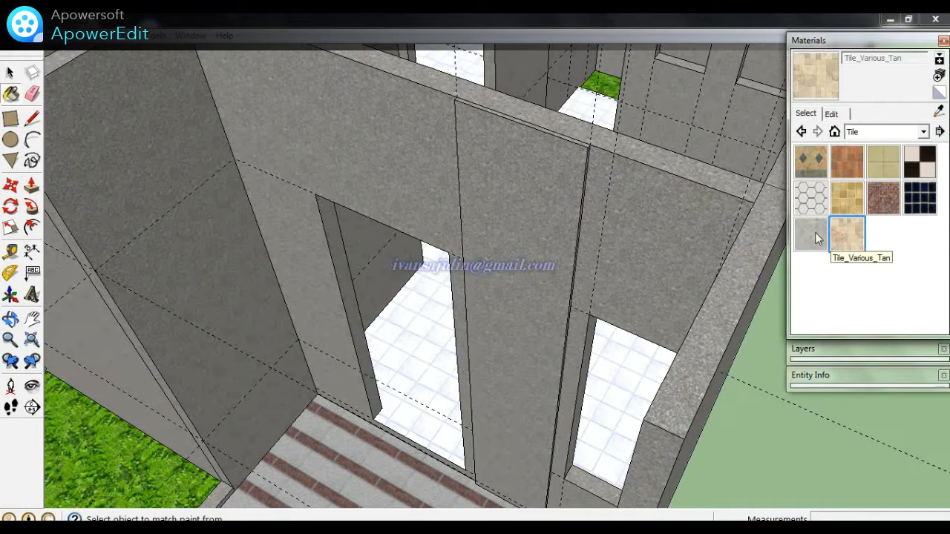
pyautogui.press('space')
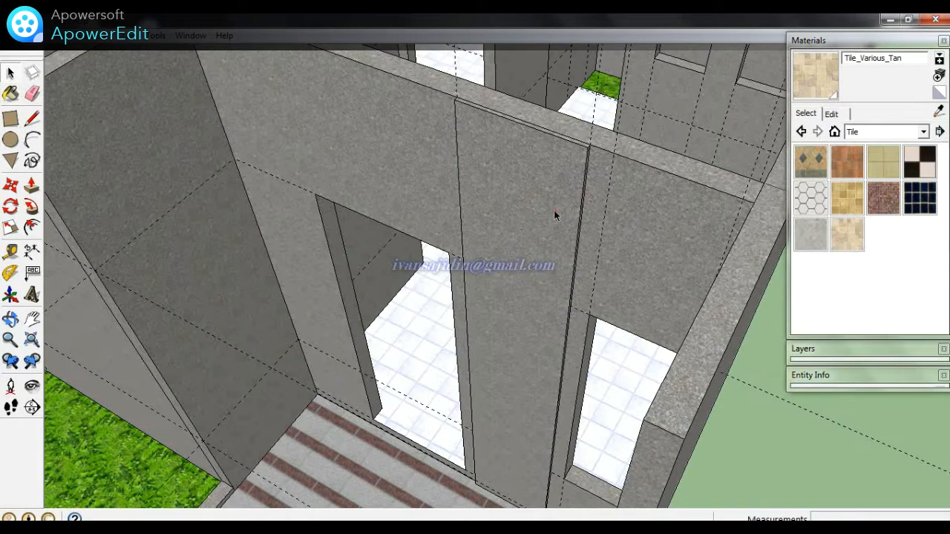
pyautogui.doubleClick(555, 211)
pyautogui.press('b')
pyautogui.keyDown('ctrl'); pyautogui.keyDown('shift'); pyautogui.click(558, 210); pyautogui.keyUp('shift'); pyautogui.keyUp('ctrl')
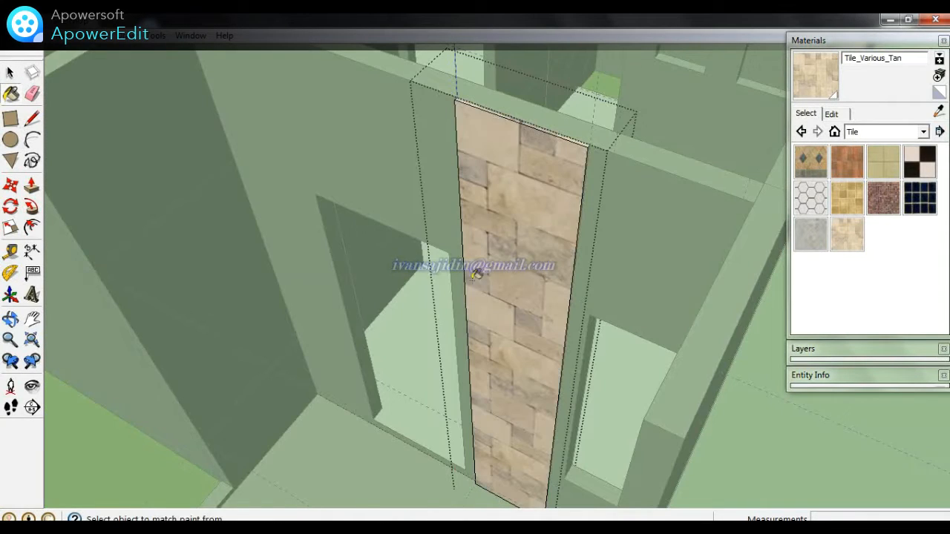
pyautogui.press('space')
pyautogui.click(400, 361)
# - Examine the tiled strip and the front facade from several angles
pyautogui.scroll(-4, 446, 355)
pyautogui.moveTo(446, 354)
pyautogui.mouseDown(button='middle')
pyautogui.moveTo(623, 202)
pyautogui.moveTo(677, 249)
pyautogui.mouseUp(button='middle')
pyautogui.scroll(-3, 622, 201)
pyautogui.scroll(2, 452, 236)
pyautogui.scroll(2, 452, 237)
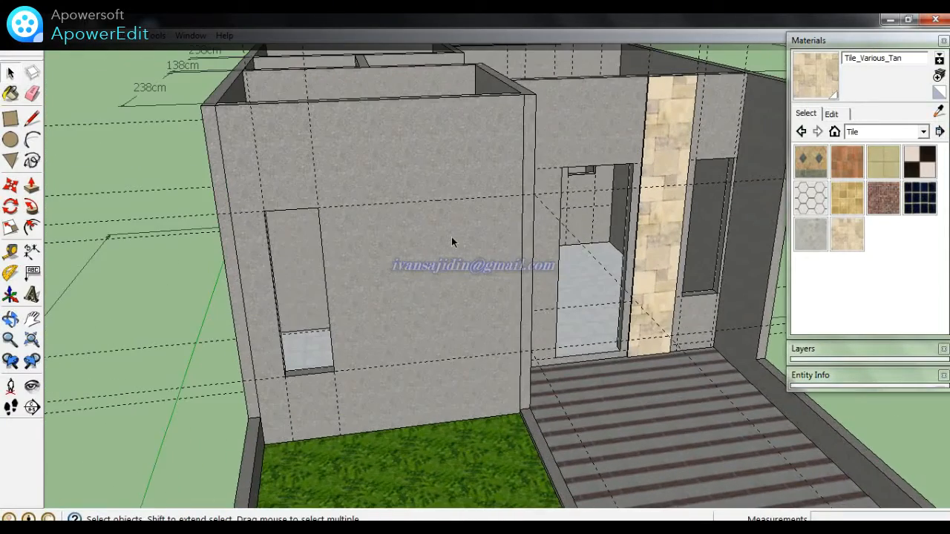
pyautogui.scroll(-2, 451, 237)
pyautogui.moveTo(451, 236); pyautogui.dragTo(397, 265, button='middle')
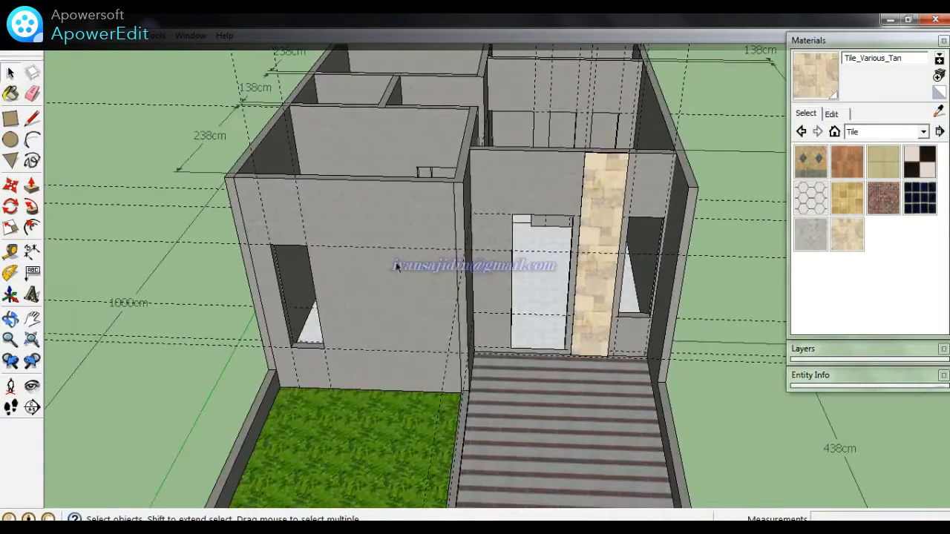
pyautogui.scroll(2, 589, 187)
pyautogui.scroll(-2, 590, 192)
pyautogui.moveTo(591, 212); pyautogui.dragTo(720, 197, button='middle')
pyautogui.scroll(3, 725, 195)
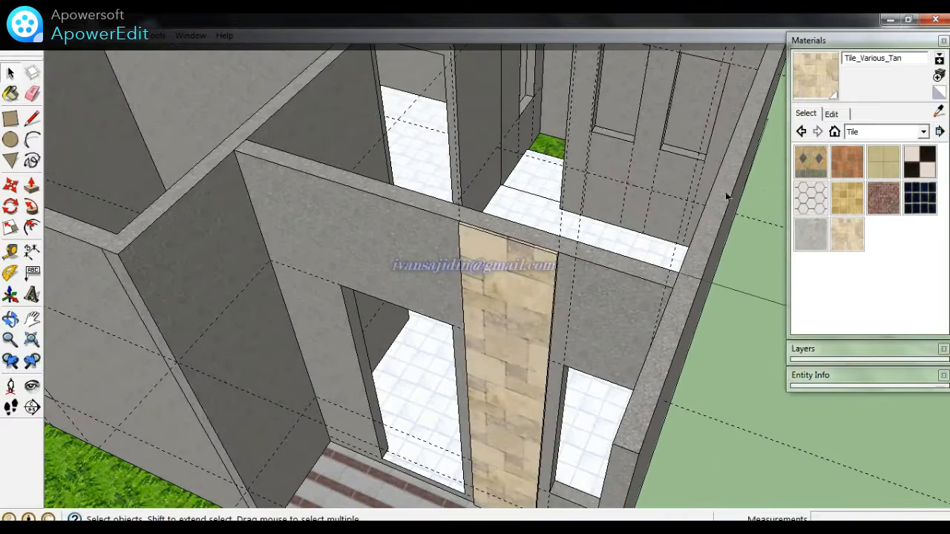
# - Repaint the raised strip inside its group with Color_B17 from the Colors collection and close the group
pyautogui.click(880, 132)
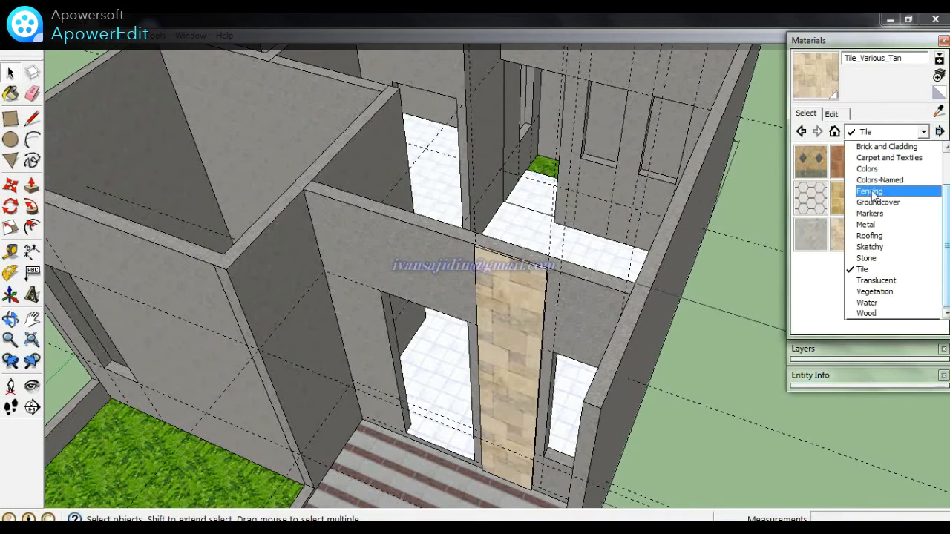
pyautogui.click(871, 164)
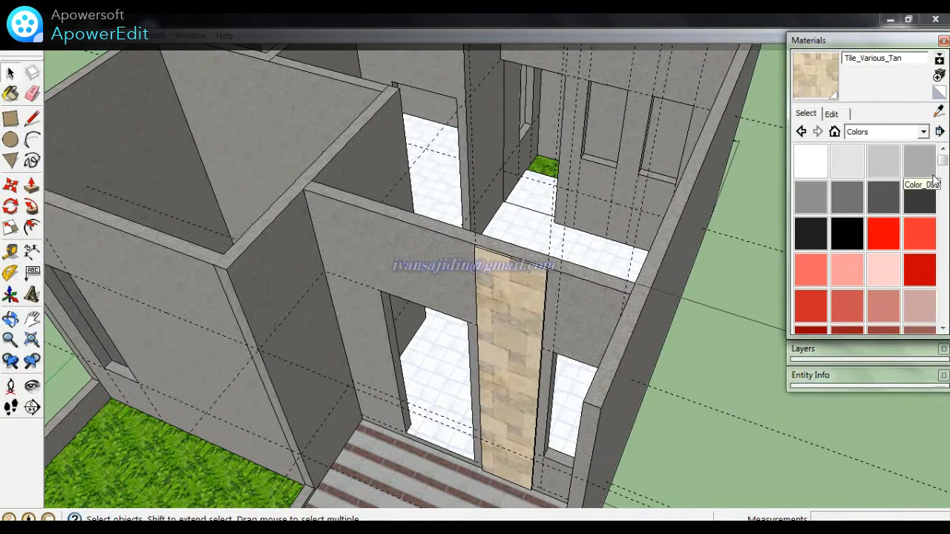
pyautogui.scroll(-5, 927, 193)
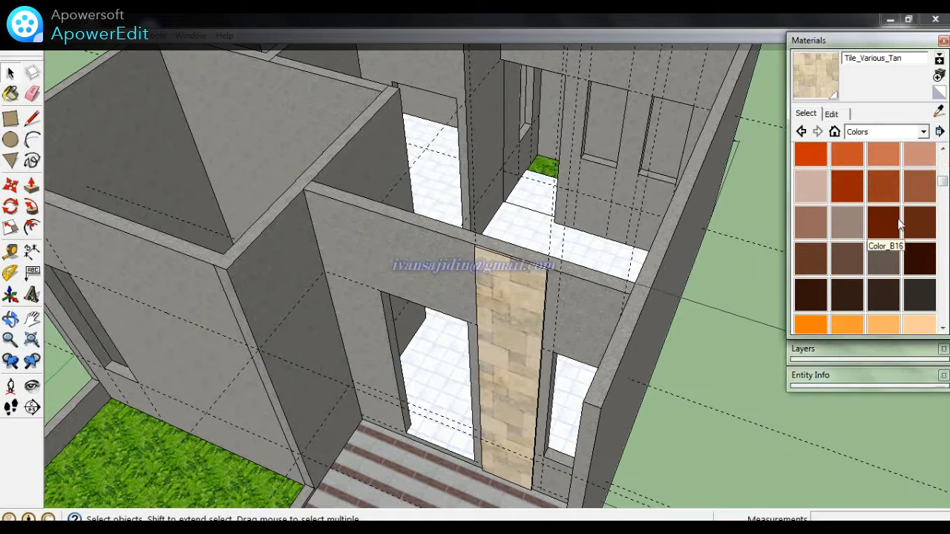
pyautogui.click(919, 233)
pyautogui.press('space')
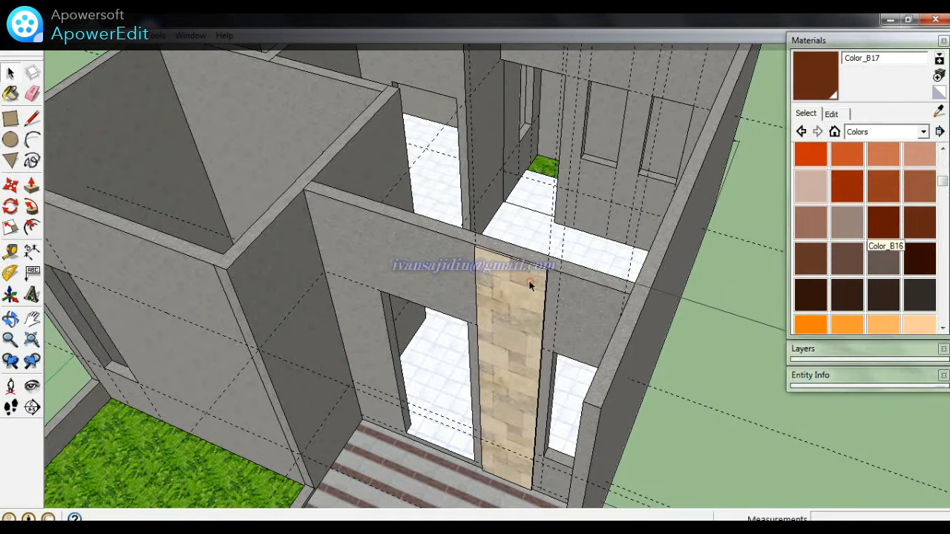
pyautogui.doubleClick(530, 284)
pyautogui.press('b')
pyautogui.click(530, 283)
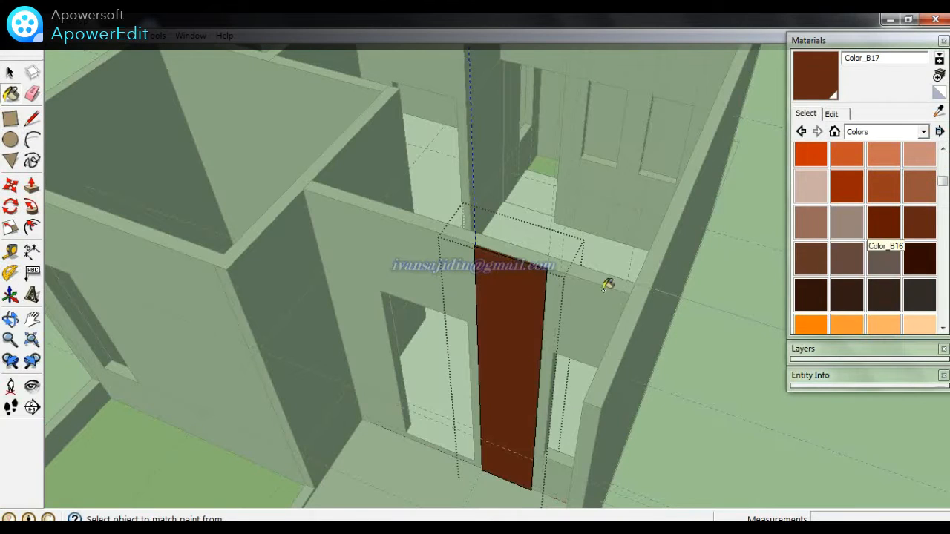
pyautogui.press('space')
pyautogui.click(698, 272)
# - Add a vertical guide on the projecting front room's wall, measured from its edge beside the entrance
pyautogui.scroll(-2, 699, 272)
pyautogui.moveTo(698, 272)
pyautogui.mouseDown(button='middle')
pyautogui.moveTo(712, 143)
pyautogui.moveTo(752, 121)
pyautogui.moveTo(729, 191)
pyautogui.moveTo(708, 199)
pyautogui.mouseUp(button='middle')
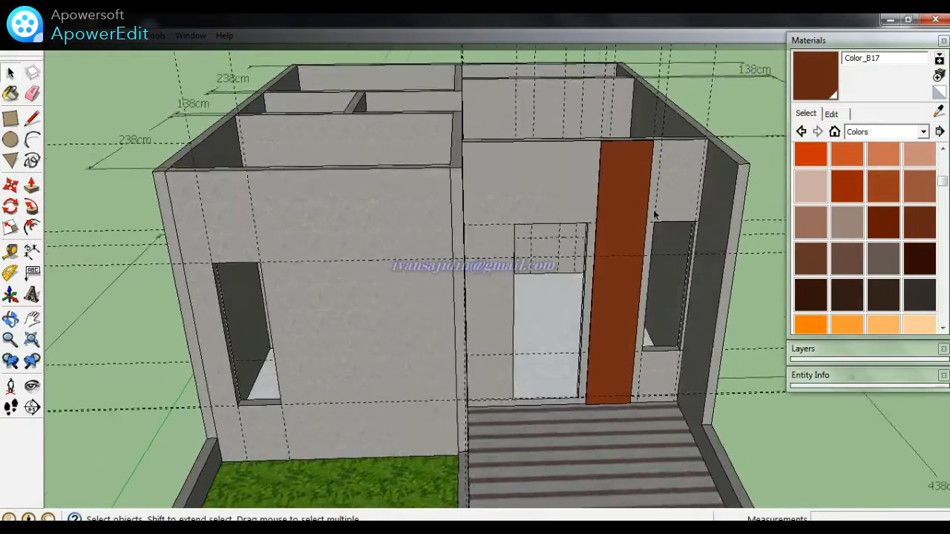
pyautogui.scroll(-2, 653, 211)
pyautogui.scroll(2, 508, 291)
pyautogui.moveTo(483, 275); pyautogui.dragTo(494, 325, button='middle')
pyautogui.scroll(2, 494, 319)
pyautogui.press('t')
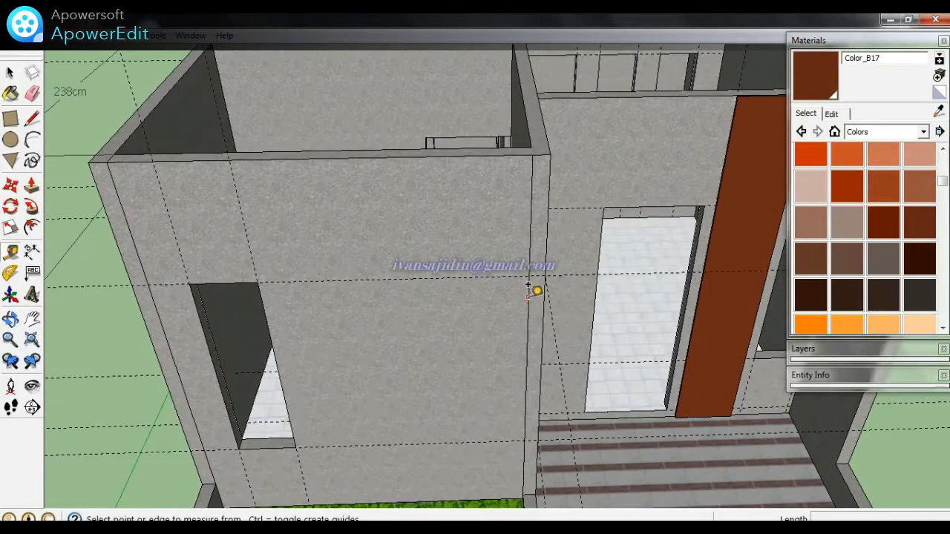
pyautogui.click(527, 285)
pyautogui.write('138')
pyautogui.press('Return')
pyautogui.scroll(-2, 445, 293)
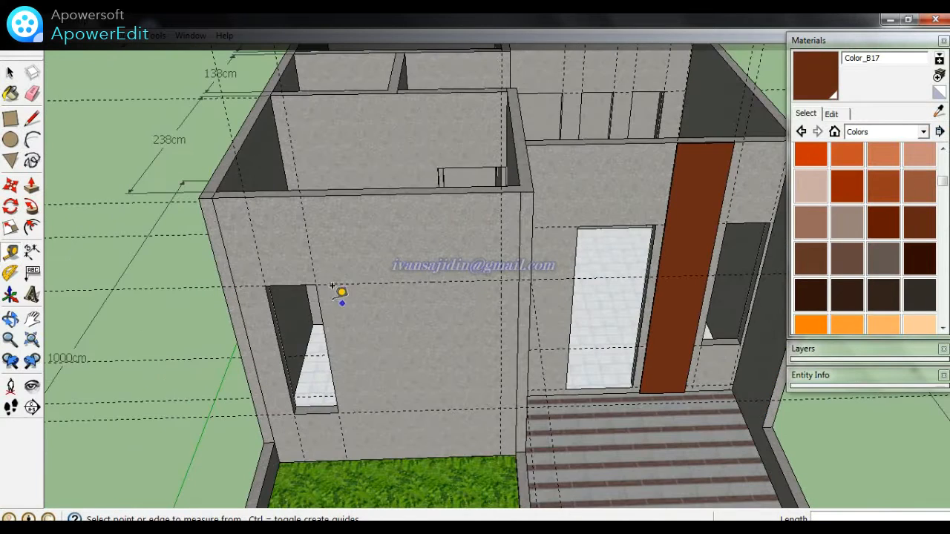
# - Add a vertical guide on the projecting front room's wall, measured from the guide along the window's inner side
pyautogui.click(320, 287)
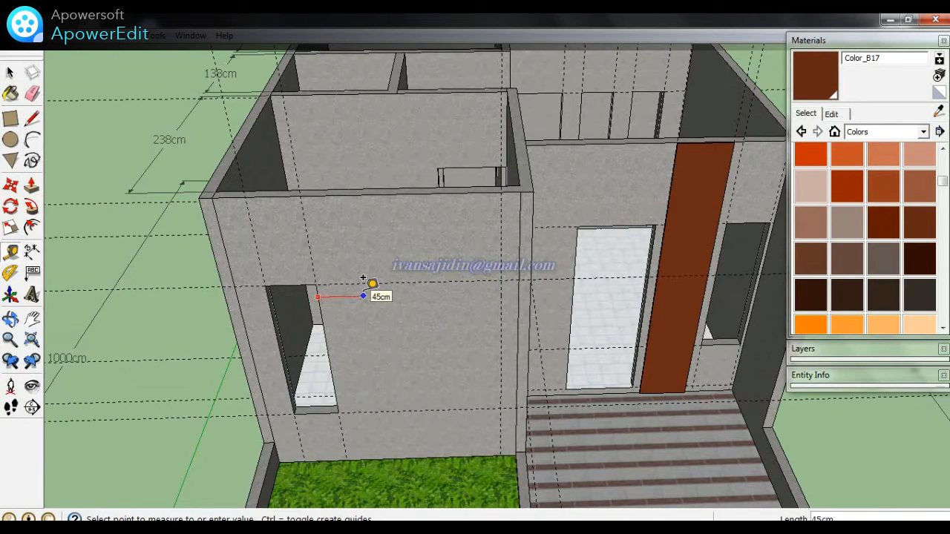
pyautogui.scroll(-1, 363, 279)
pyautogui.moveTo(363, 279)
pyautogui.mouseDown(button='middle')
pyautogui.moveTo(365, 295)
pyautogui.moveTo(378, 272)
pyautogui.mouseUp(button='middle')
pyautogui.press('r')
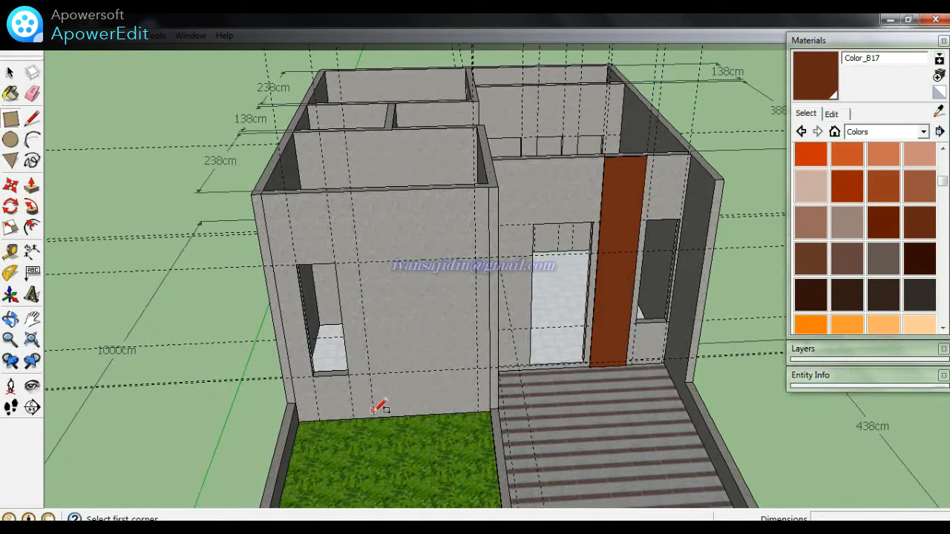
pyautogui.click(374, 418)
pyautogui.press('space')
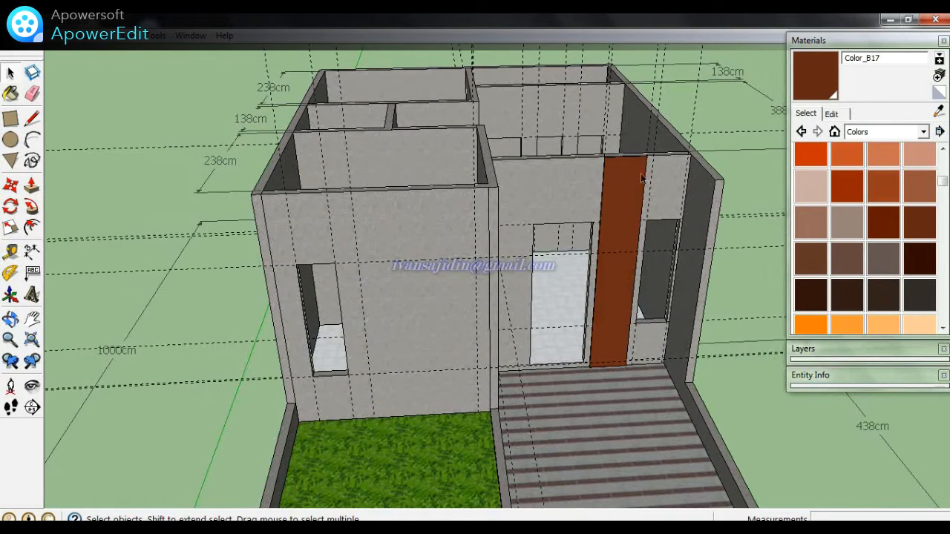
# - Copy the raised brown strip from its upper corner onto the front room's wall, at the new guide beside the window
pyautogui.scroll(2, 629, 174)
pyautogui.click(616, 170)
pyautogui.scroll(5, 612, 156)
pyautogui.moveTo(620, 177); pyautogui.dragTo(498, 233, button='middle')
pyautogui.press('m')
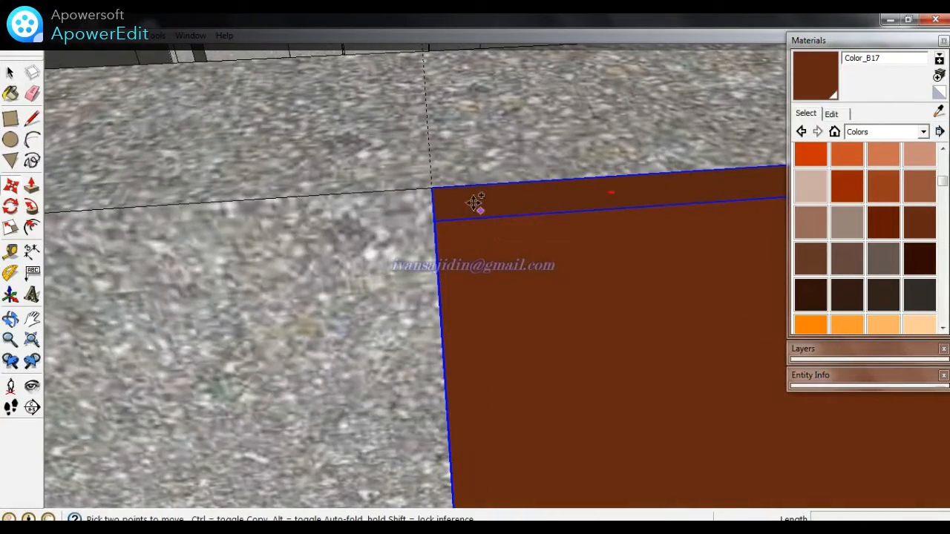
pyautogui.press('ctrl')
pyautogui.click(436, 188)
pyautogui.scroll(-5, 653, 97)
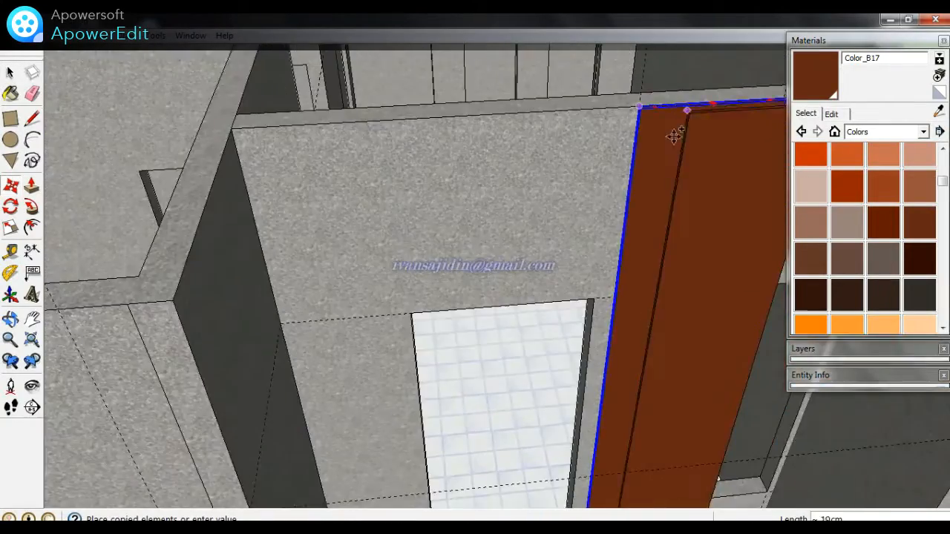
pyautogui.scroll(-4, 674, 136)
pyautogui.scroll(6, 304, 221)
pyautogui.click(362, 184)
# - Inside the copied strip's group, Push/Pull its side face 94 cm towards the guide near the entrance to widen it
pyautogui.press('space')
pyautogui.doubleClick(482, 221)
pyautogui.moveTo(482, 220); pyautogui.dragTo(570, 190, button='middle')
pyautogui.press('p')
pyautogui.click(538, 186)
pyautogui.scroll(-4, 547, 188)
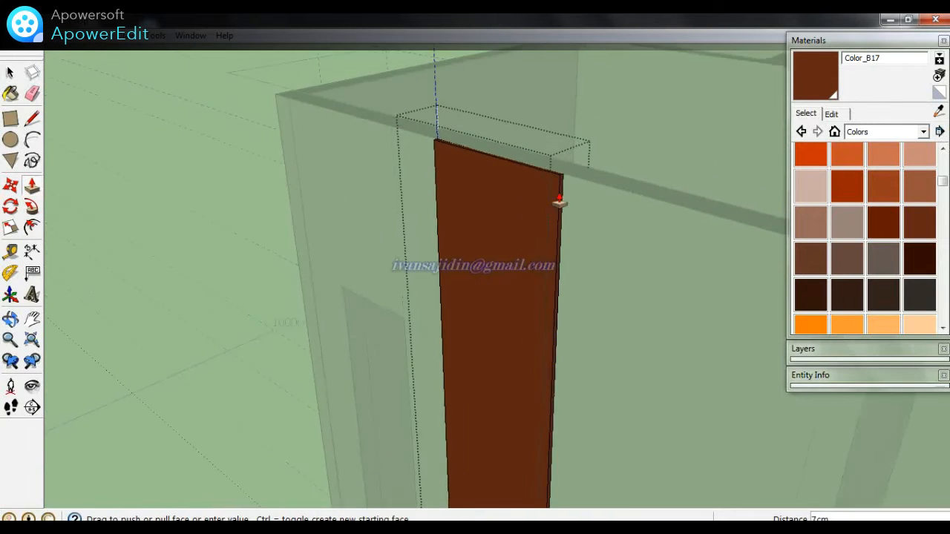
pyautogui.click(698, 178)
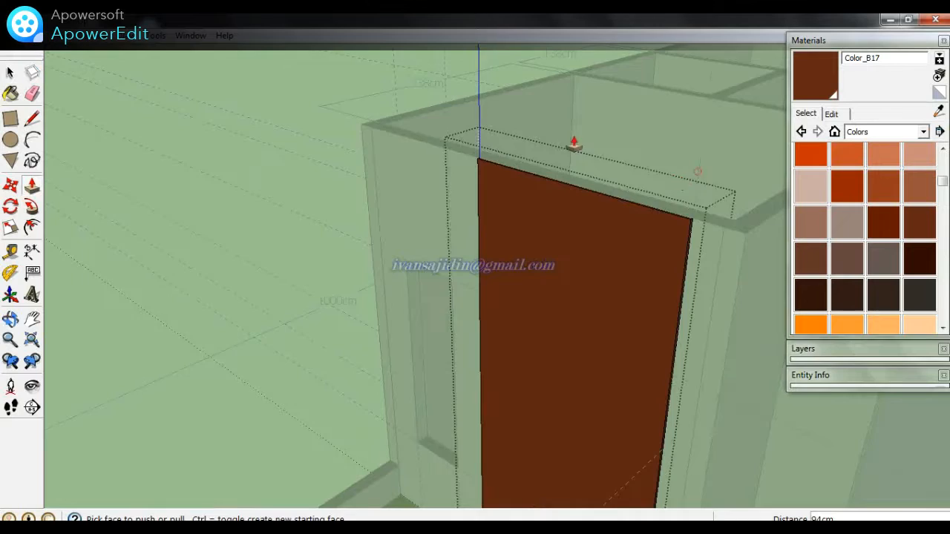
# - Collapse the Materials window to free the view of the widened panel
pyautogui.scroll(-5, 439, 130)
pyautogui.moveTo(396, 121); pyautogui.dragTo(598, 261, button='middle')
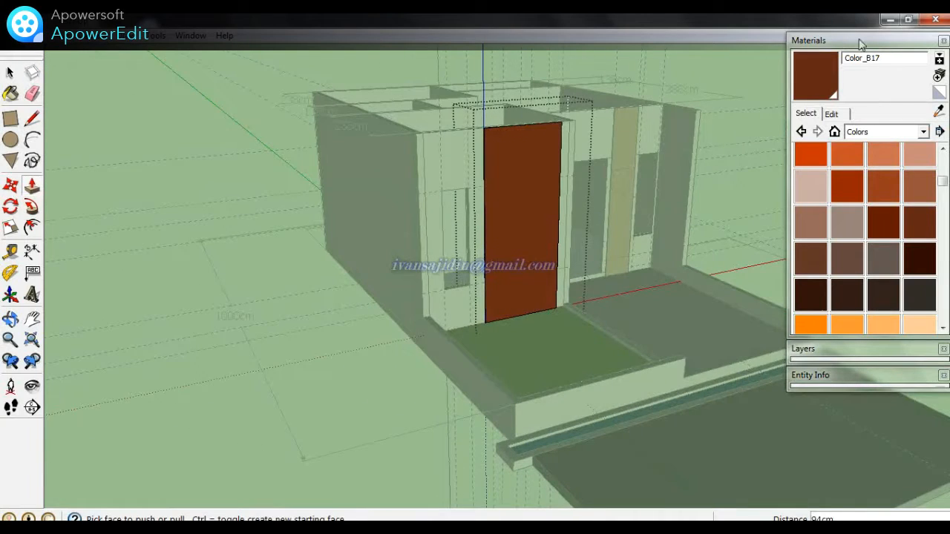
pyautogui.moveTo(873, 44); pyautogui.dragTo(873, 46)
pyautogui.moveTo(640, 175); pyautogui.dragTo(693, 160, button='middle')
pyautogui.click(835, 42)
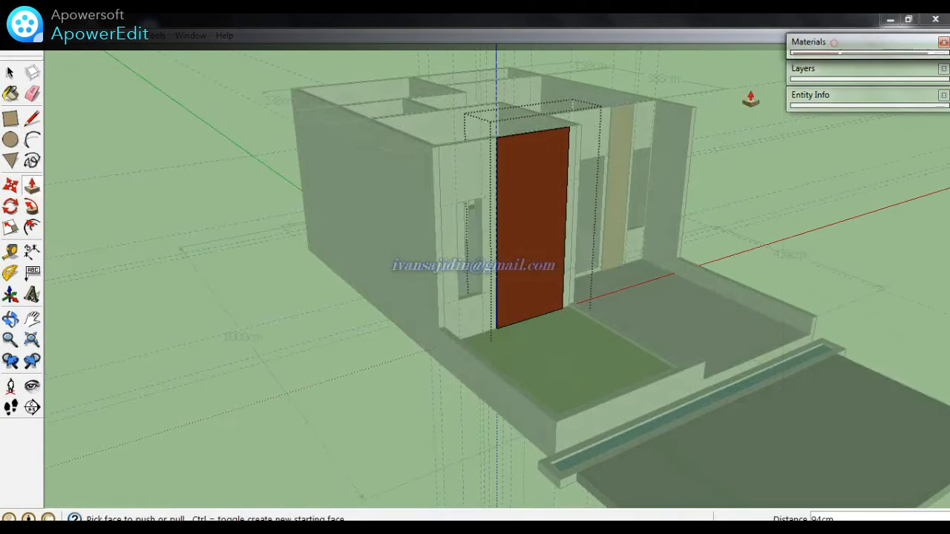
pyautogui.moveTo(750, 98); pyautogui.dragTo(467, 250, button='middle')
# - Add two guides 2 cm apart across the brown panel's top edge, the farther one 12 cm from its window-side corner
pyautogui.scroll(10, 468, 251)
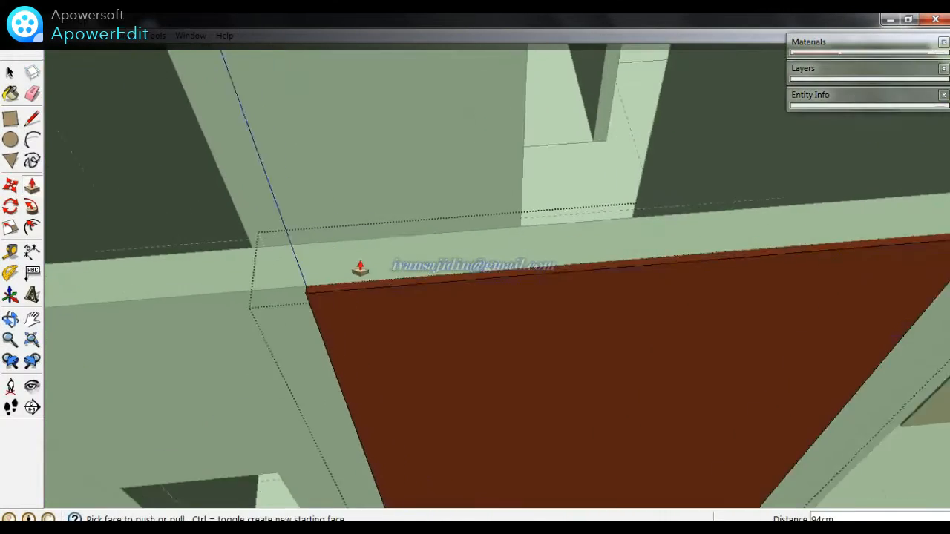
pyautogui.scroll(4, 353, 304)
pyautogui.moveTo(319, 295); pyautogui.dragTo(274, 299, button='middle')
pyautogui.press('t')
pyautogui.click(240, 255)
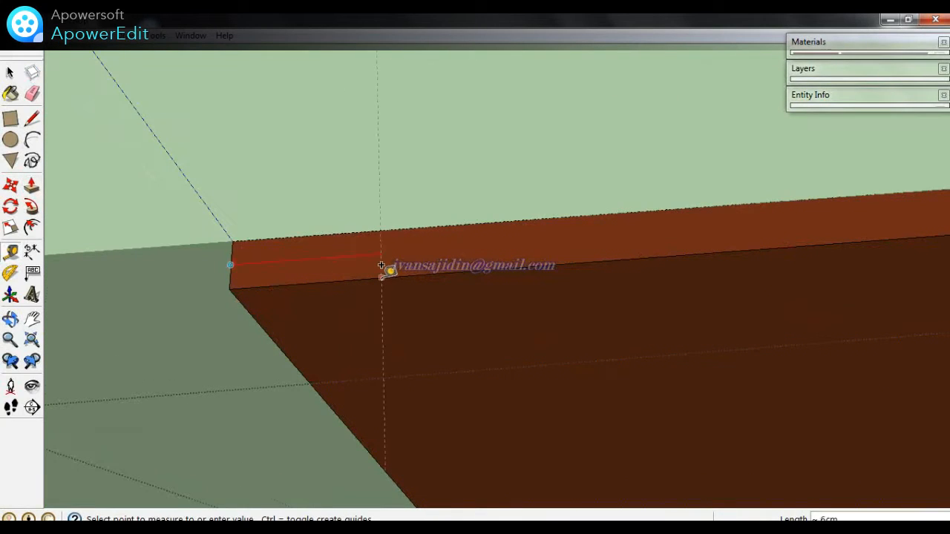
pyautogui.scroll(-2, 382, 267)
pyautogui.scroll(-1, 391, 263)
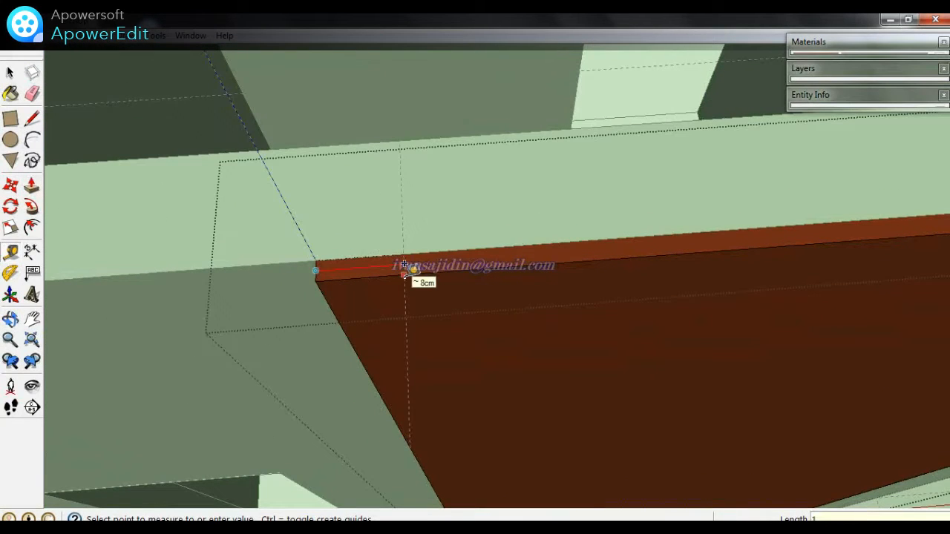
pyautogui.click(413, 269)
pyautogui.click(428, 225)
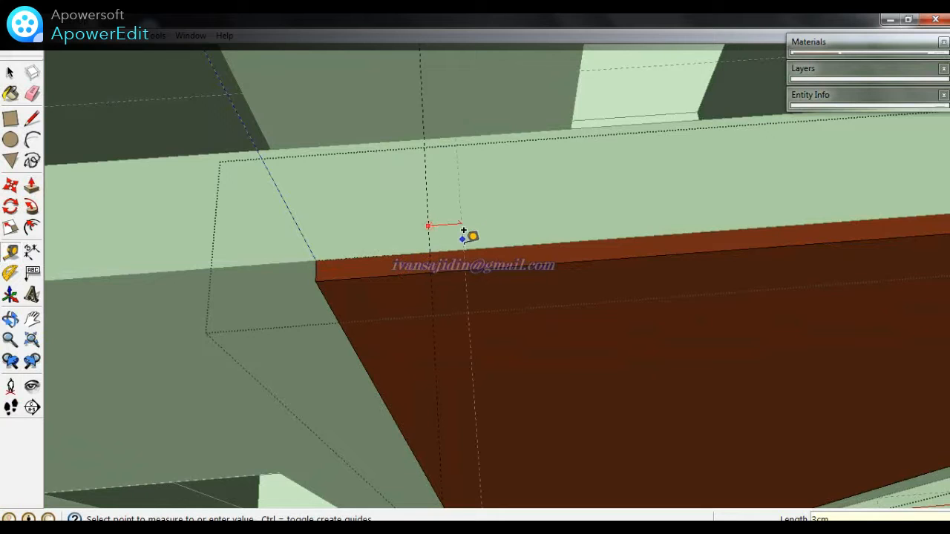
pyautogui.click(464, 233)
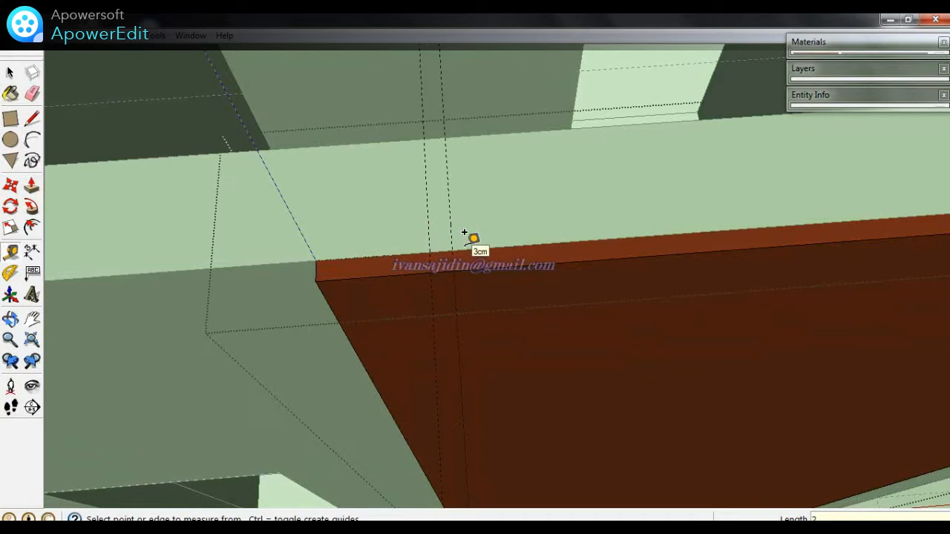
# - Draw a half-circle arc between the two guides on the panel's top face, based on its front edge
pyautogui.moveTo(485, 265)
pyautogui.mouseDown(button='middle')
pyautogui.moveTo(487, 278)
pyautogui.moveTo(332, 248)
pyautogui.mouseUp(button='middle')
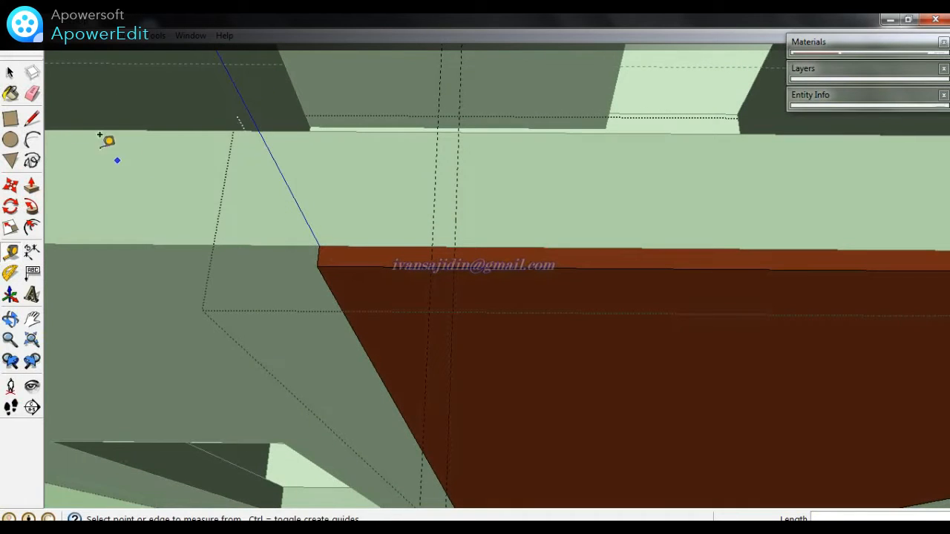
pyautogui.click(35, 141)
pyautogui.scroll(5, 490, 260)
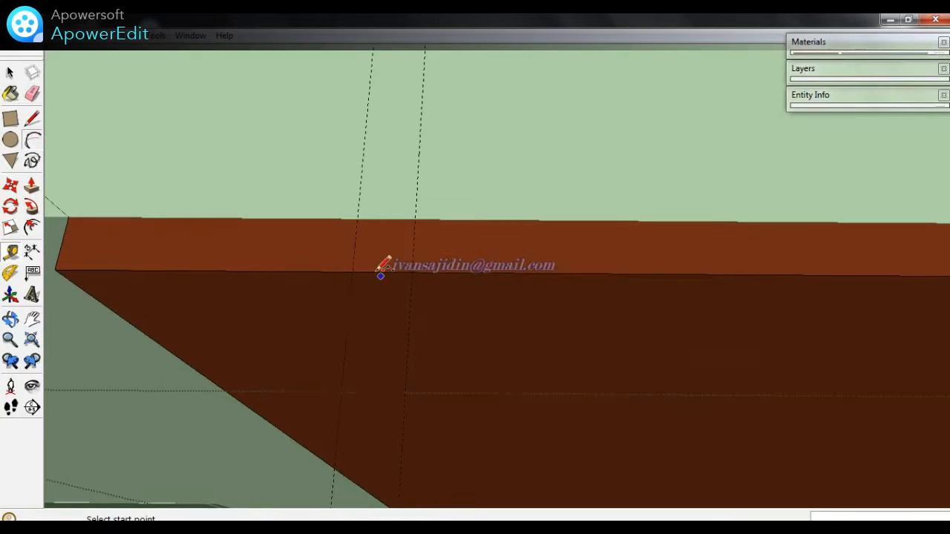
pyautogui.click(352, 272)
pyautogui.click(412, 272)
pyautogui.click(405, 246)
# - Copy the arc 12 cm along the panel's top edge, measured from the window-side corner
pyautogui.press('space')
pyautogui.scroll(-1, 405, 257)
pyautogui.scroll(-1, 393, 260)
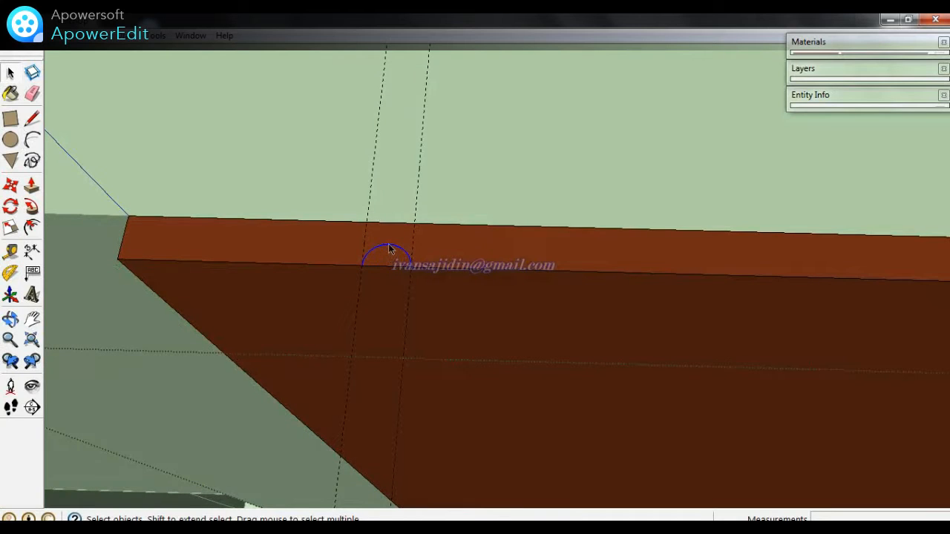
pyautogui.scroll(-2, 389, 248)
pyautogui.press('m')
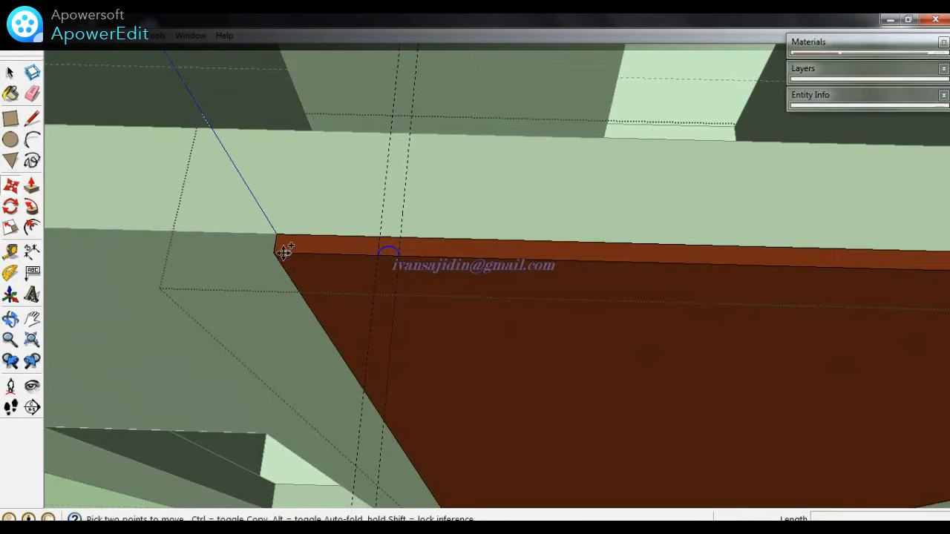
pyautogui.click(275, 252)
pyautogui.click(401, 255)
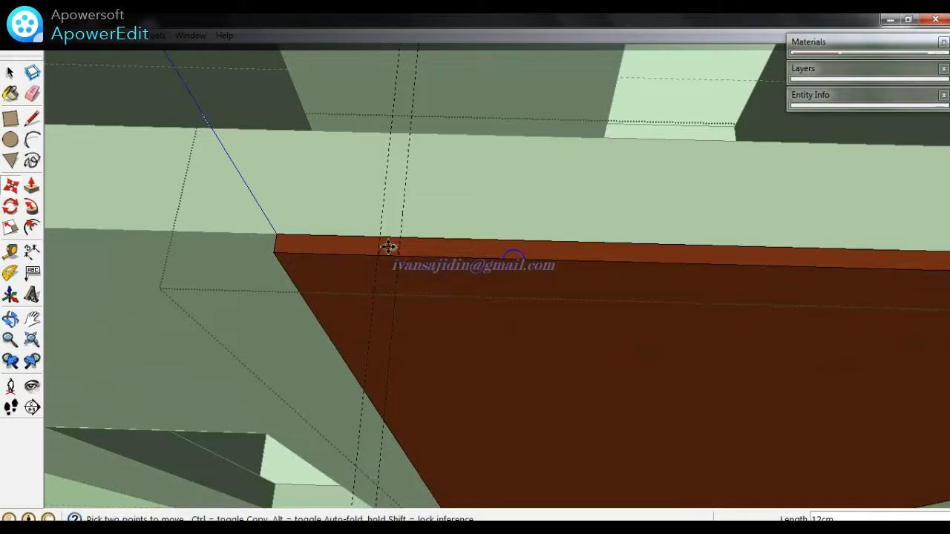
# - Array the arc copy along the panel's top edge, first as x12 and finally as x11
pyautogui.scroll(-5, 388, 249)
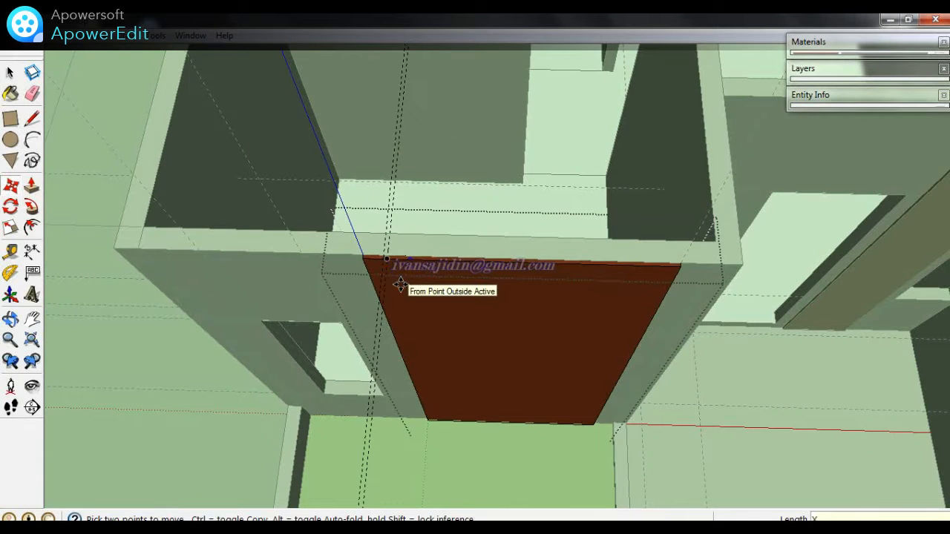
pyautogui.scroll(5, 674, 292)
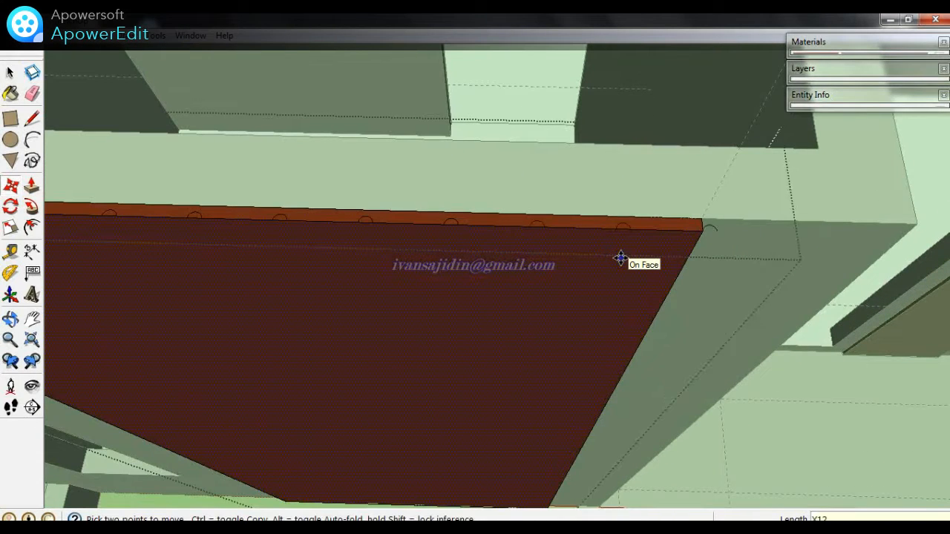
pyautogui.scroll(-2, 623, 261)
pyautogui.scroll(2, 694, 253)
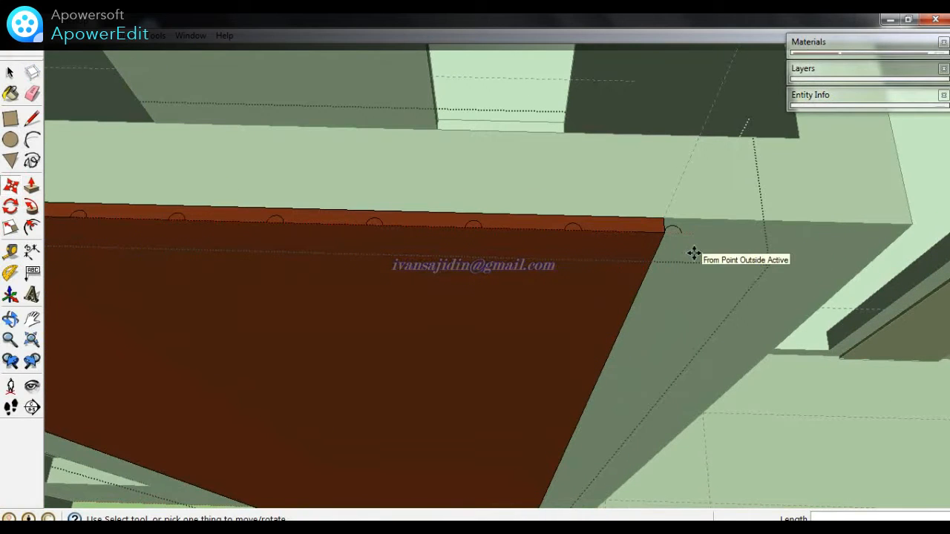
pyautogui.write('X11')
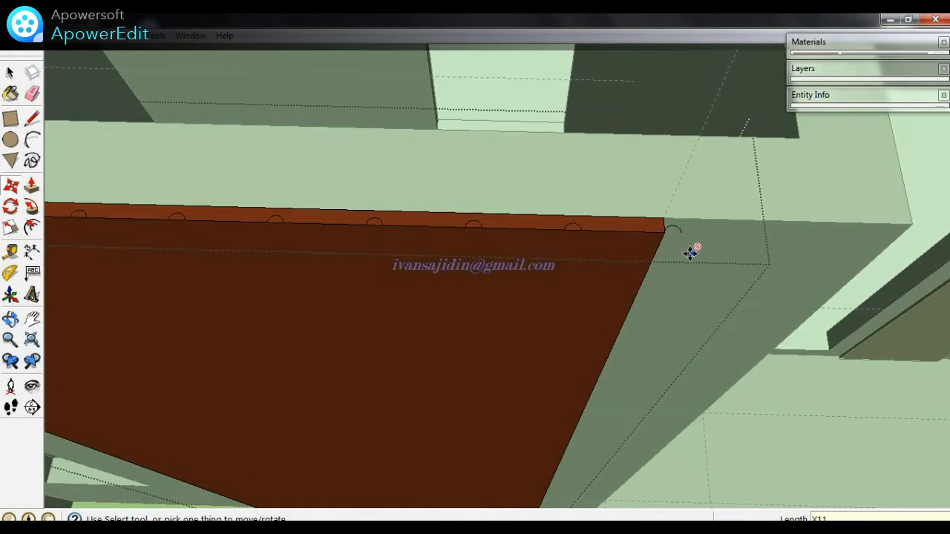
# - Push/Pull the first half-circle 360 cm down the panel's full height to cut a vertical groove
pyautogui.scroll(-4, 692, 252)
pyautogui.scroll(3, 265, 265)
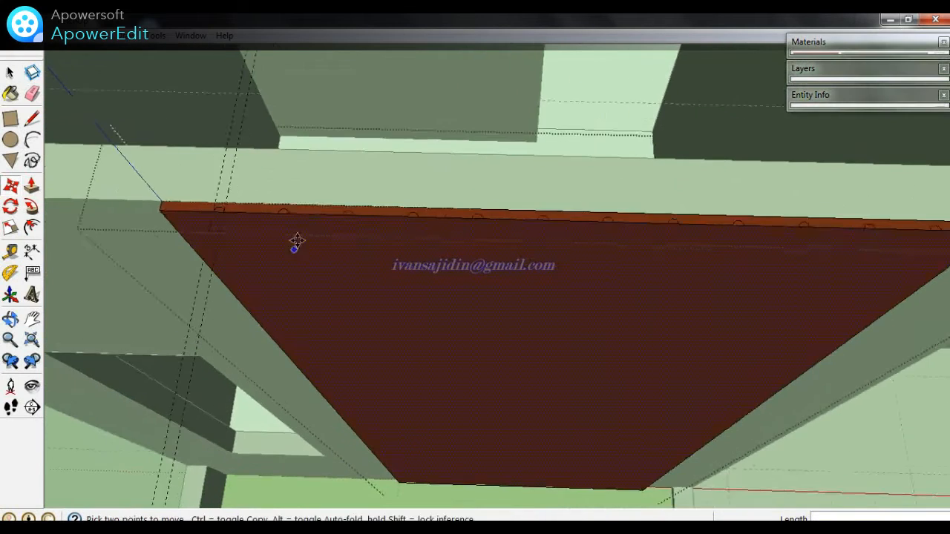
pyautogui.scroll(2, 270, 232)
pyautogui.press('p')
pyautogui.click(198, 212)
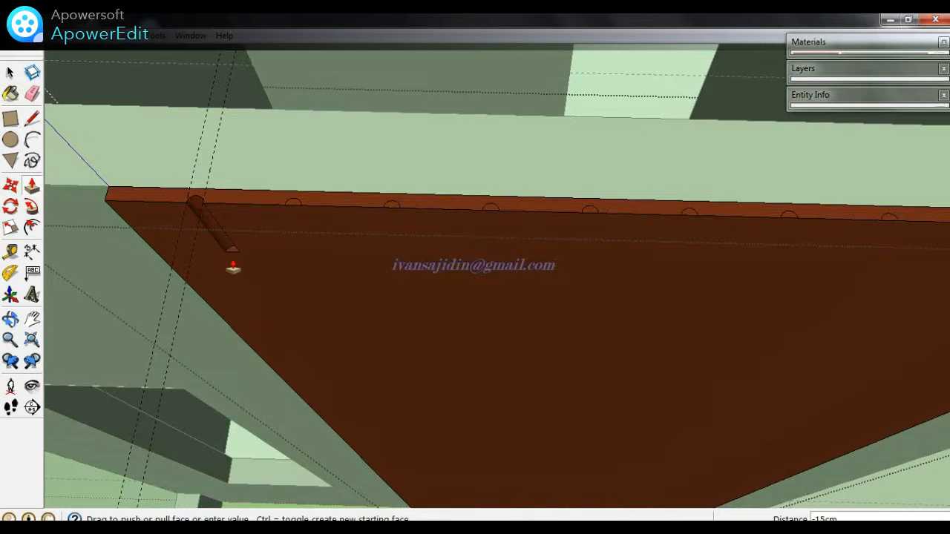
pyautogui.scroll(-5, 245, 269)
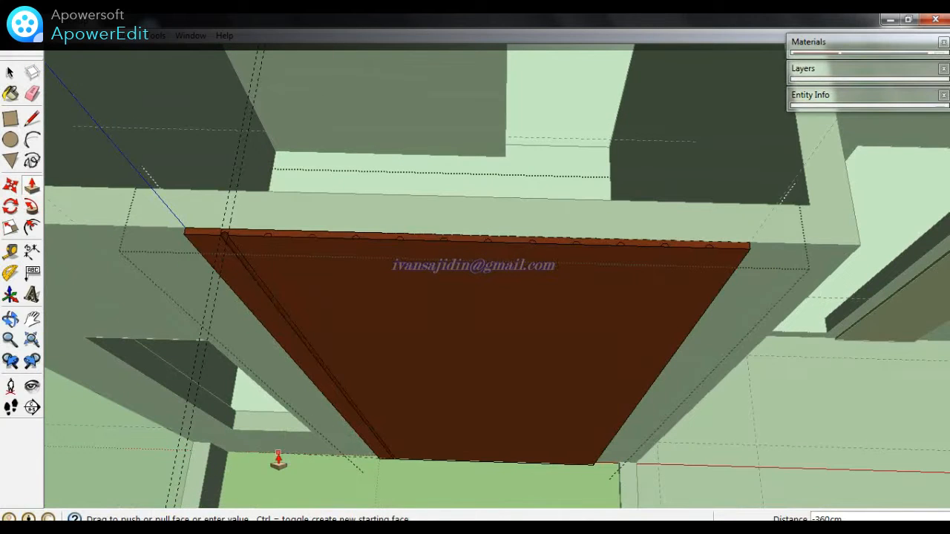
pyautogui.click(272, 460)
# - Repeat the 360 cm groove cut on the eleven remaining half-circles along the panel's top edge
pyautogui.scroll(3, 276, 250)
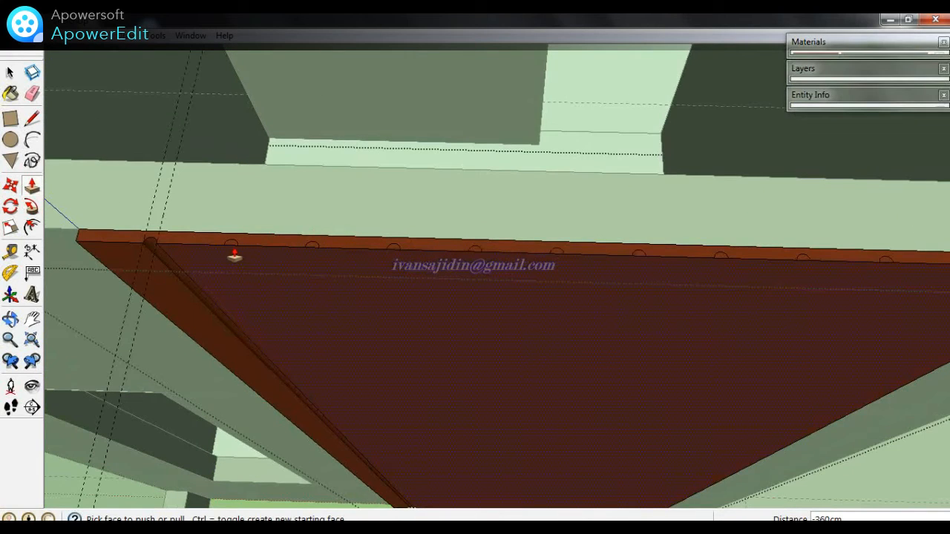
pyautogui.click(232, 252)
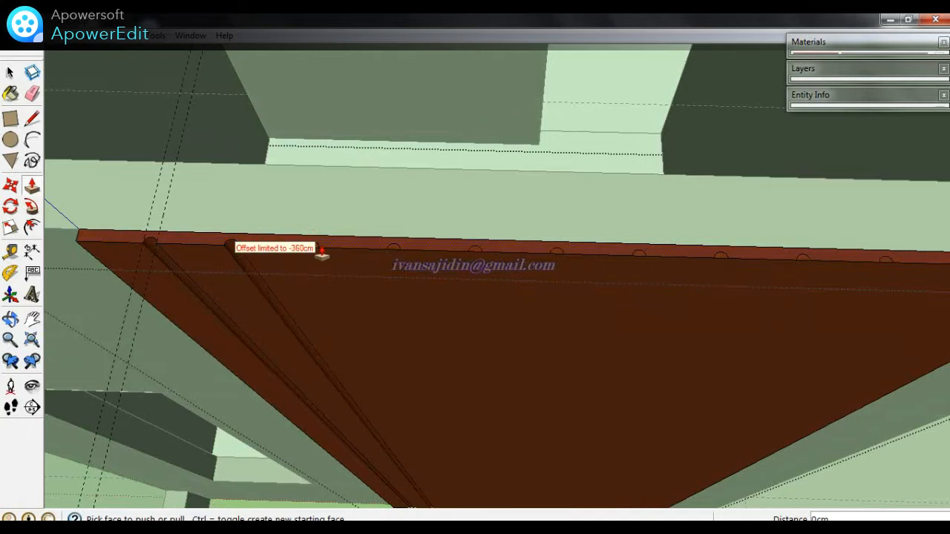
pyautogui.scroll(4, 321, 253)
pyautogui.doubleClick(273, 259)
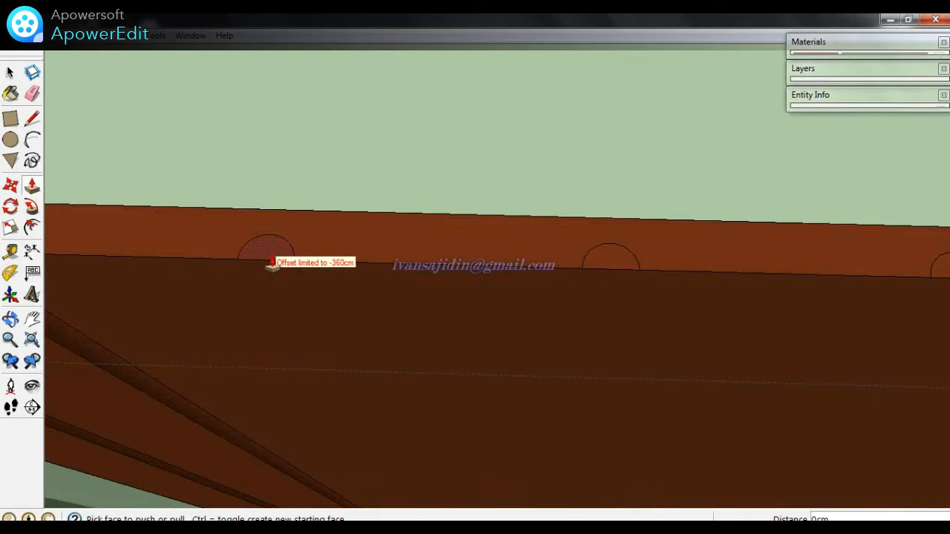
pyautogui.doubleClick(603, 264)
pyautogui.scroll(-3, 334, 216)
pyautogui.scroll(-5, 297, 232)
pyautogui.scroll(3, 534, 246)
pyautogui.click(337, 242)
pyautogui.doubleClick(337, 241)
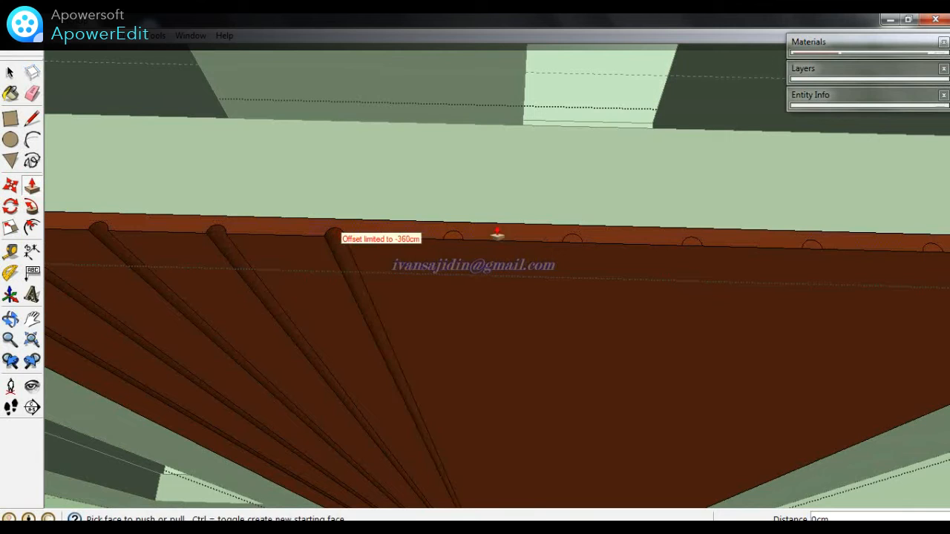
pyautogui.doubleClick(453, 247)
pyautogui.doubleClick(575, 244)
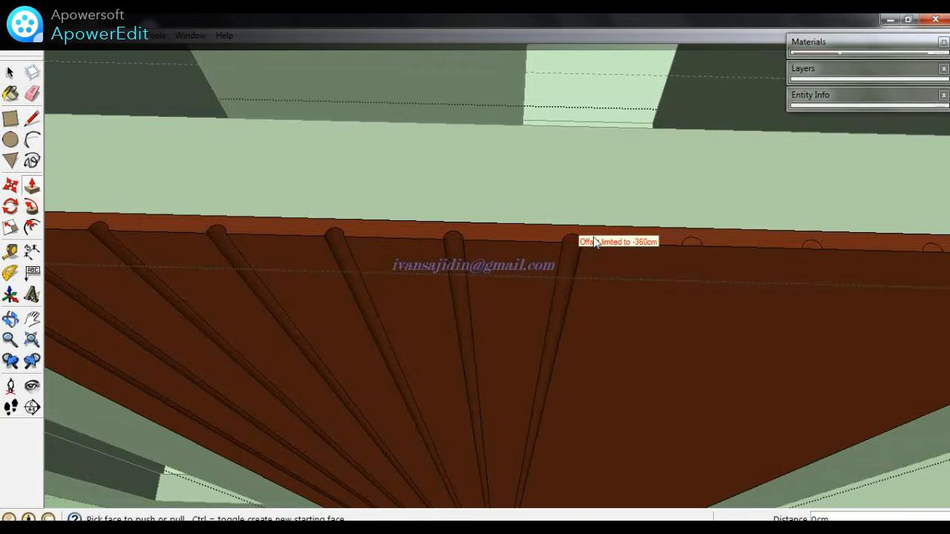
pyautogui.doubleClick(693, 247)
pyautogui.scroll(-4, 693, 253)
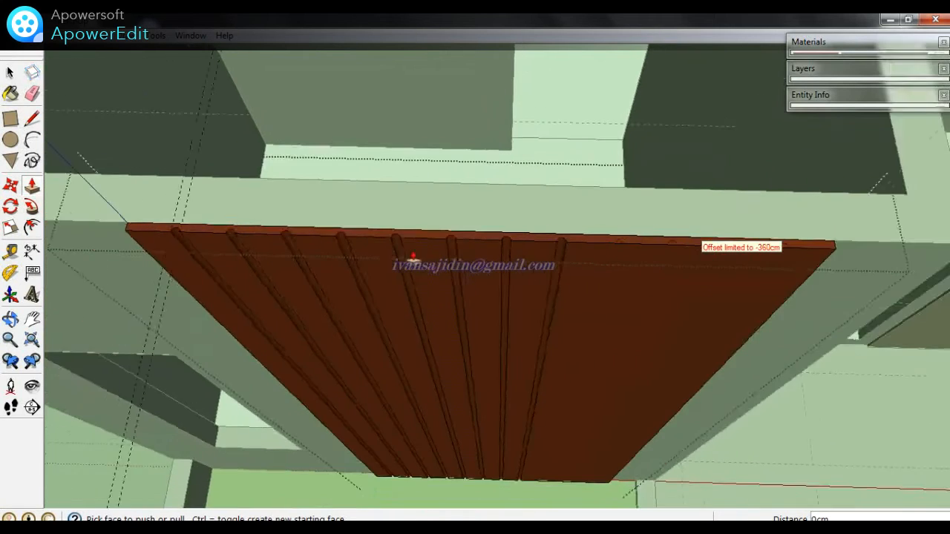
pyautogui.scroll(3, 682, 269)
pyautogui.doubleClick(586, 261)
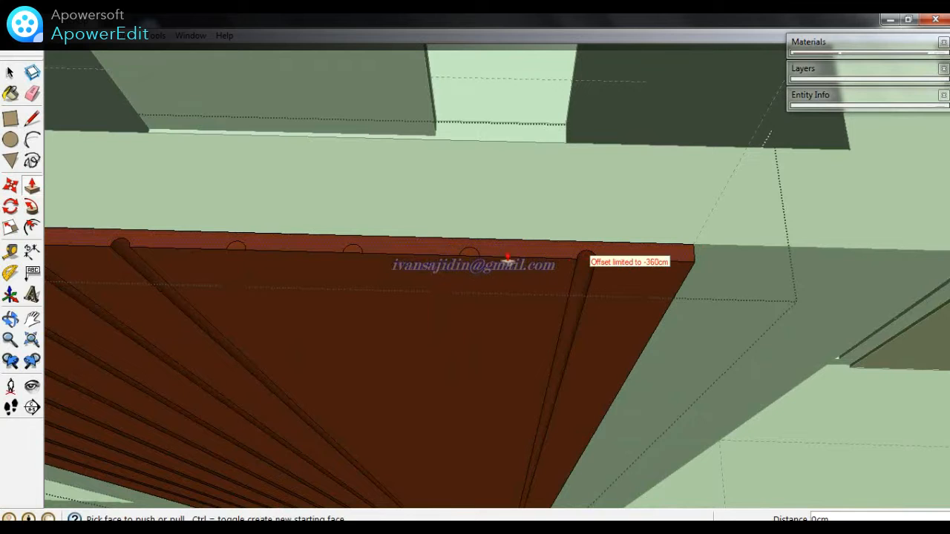
pyautogui.doubleClick(470, 260)
pyautogui.doubleClick(352, 252)
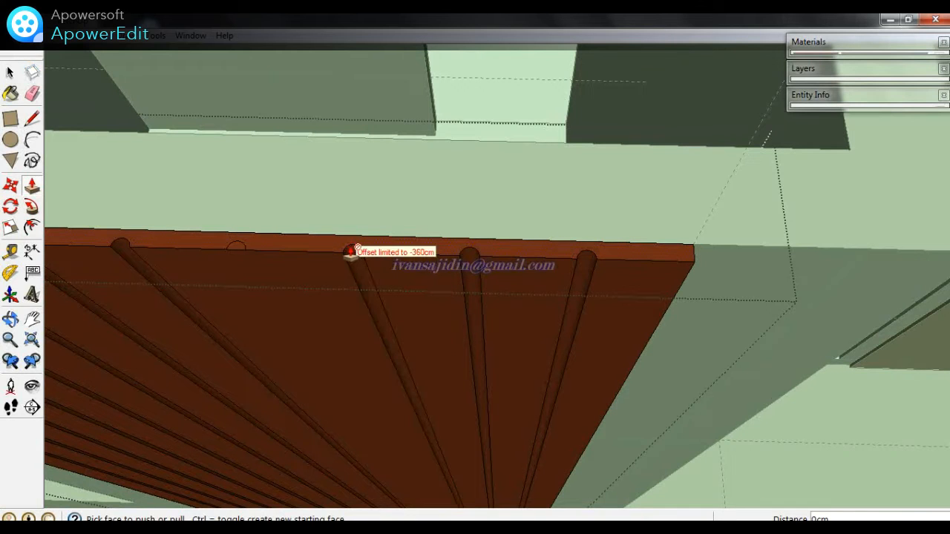
pyautogui.doubleClick(237, 250)
# - Paint the six grooves on the window side of the front panel with the grey Color_004
pyautogui.moveTo(289, 254); pyautogui.dragTo(617, 178, button='middle')
pyautogui.press('b')
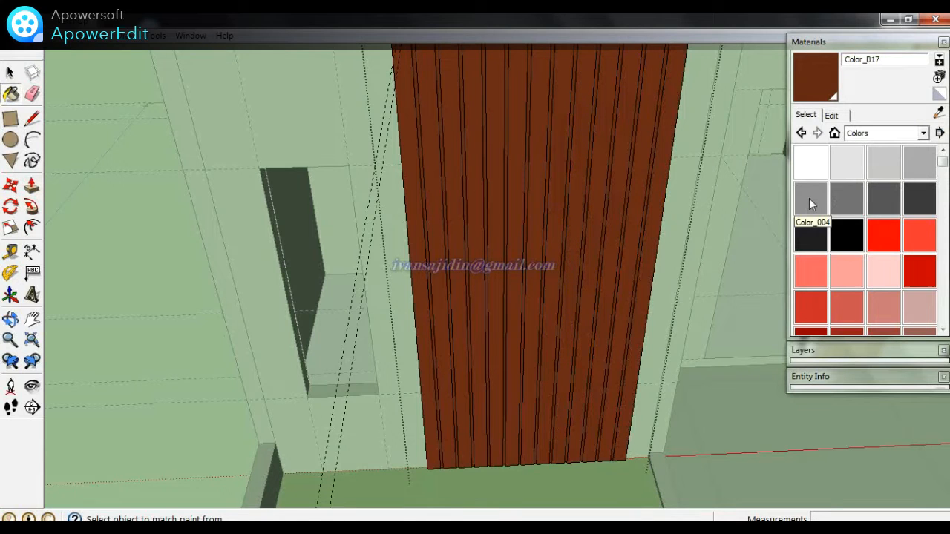
pyautogui.click(810, 199)
pyautogui.scroll(6, 598, 304)
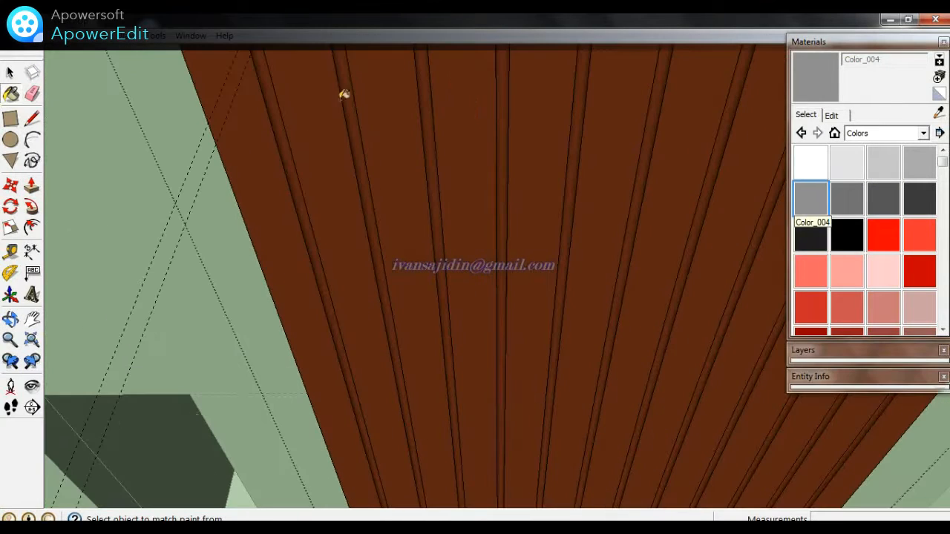
pyautogui.click(270, 92)
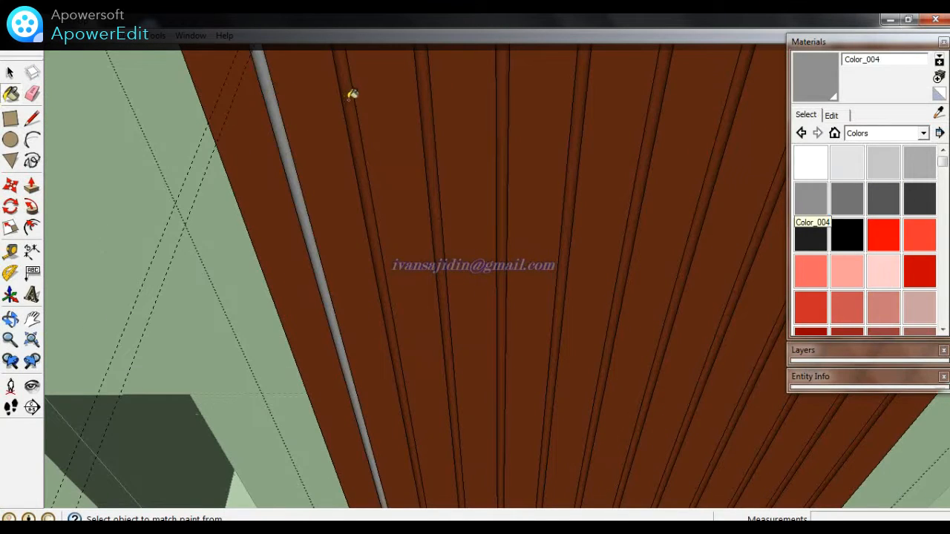
pyautogui.click(350, 97)
pyautogui.click(433, 107)
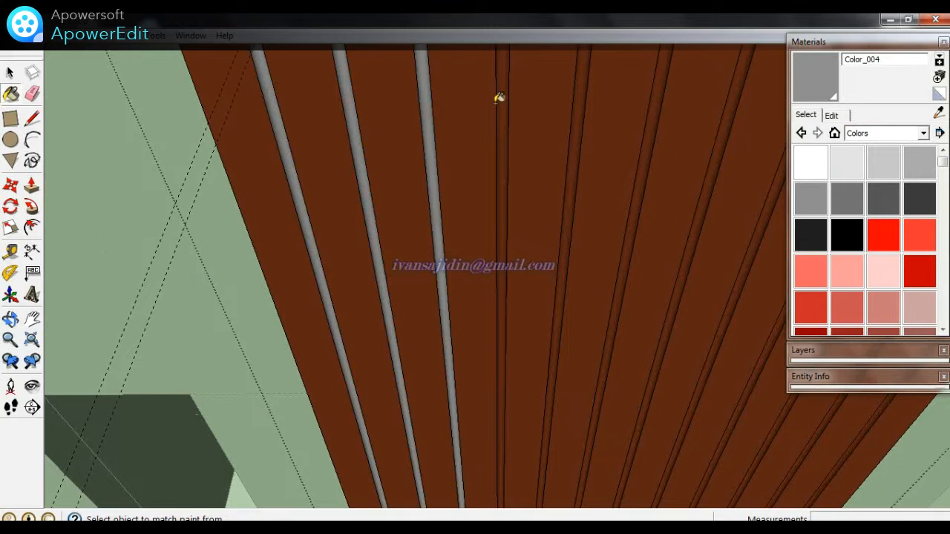
pyautogui.click(506, 91)
pyautogui.click(582, 102)
pyautogui.scroll(-5, 426, 250)
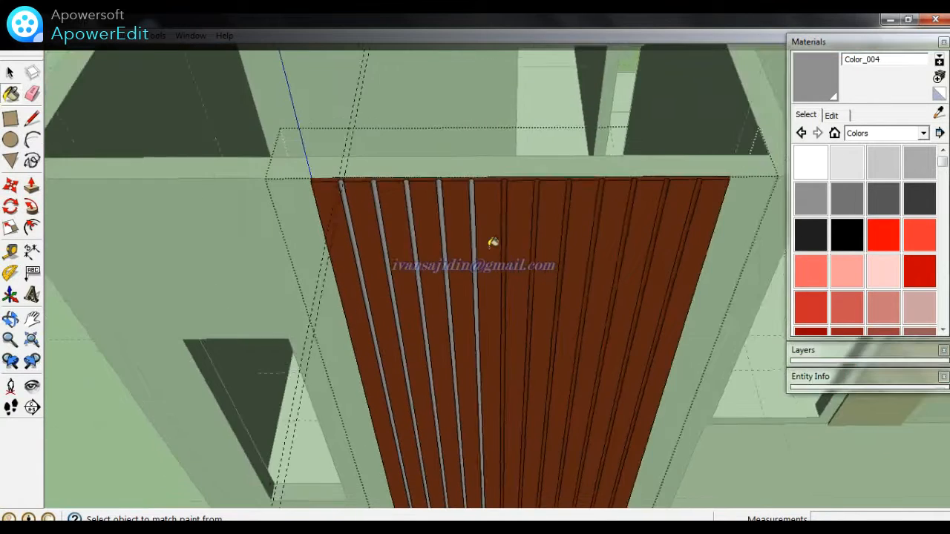
pyautogui.scroll(5, 529, 173)
pyautogui.click(515, 144)
# - Paint the front panel's remaining six grooves with Color_004 and close the panel for editing
pyautogui.click(844, 42)
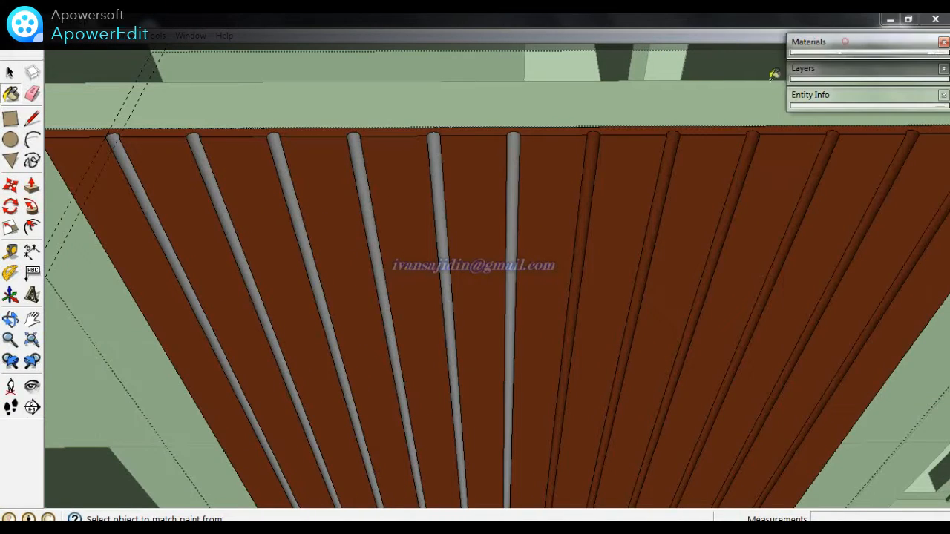
pyautogui.click(600, 146)
pyautogui.click(674, 147)
pyautogui.click(745, 143)
pyautogui.moveTo(704, 185)
pyautogui.mouseDown(button='middle')
pyautogui.moveTo(482, 148)
pyautogui.moveTo(629, 226)
pyautogui.mouseUp(button='middle')
pyautogui.scroll(1, 626, 231)
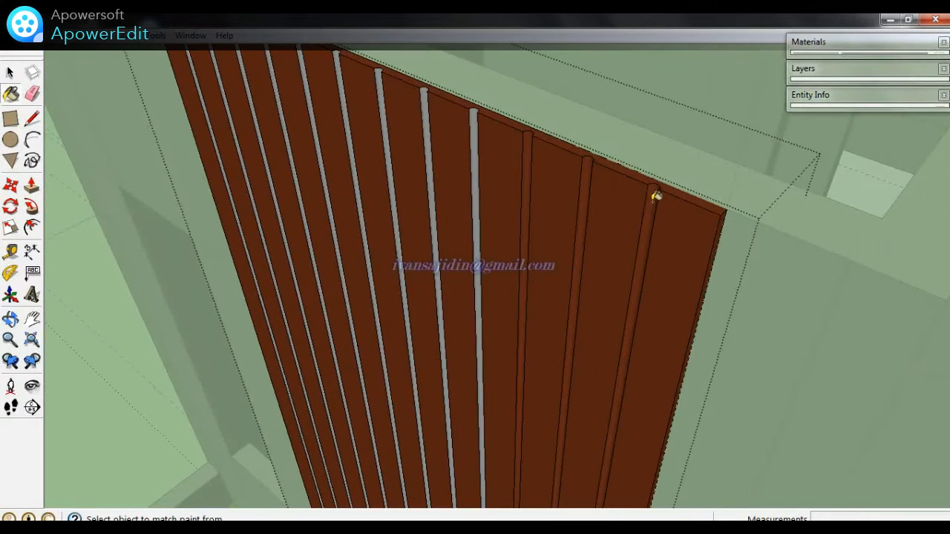
pyautogui.click(651, 203)
pyautogui.scroll(4, 590, 175)
pyautogui.click(583, 161)
pyautogui.click(490, 131)
pyautogui.scroll(-6, 509, 180)
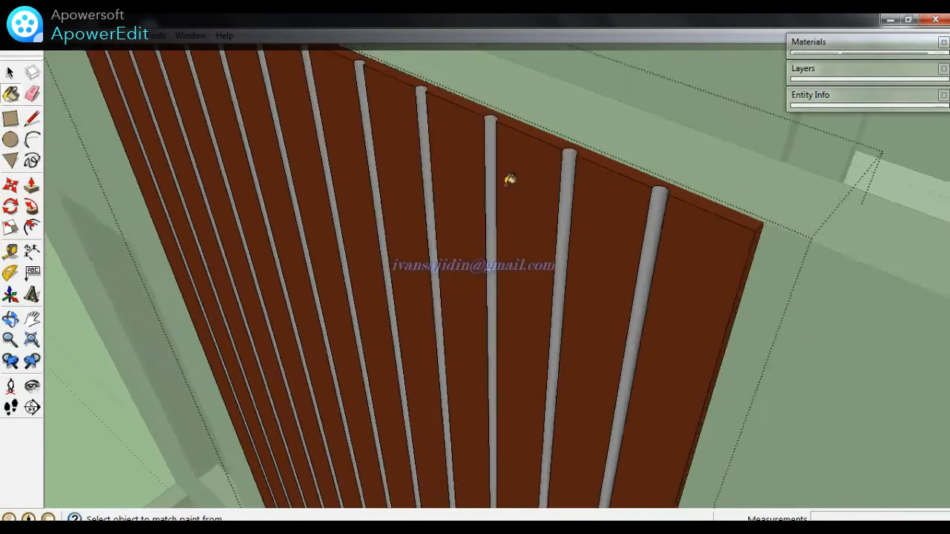
pyautogui.moveTo(543, 230)
pyautogui.mouseDown(button='middle')
pyautogui.moveTo(498, 337)
pyautogui.moveTo(638, 214)
pyautogui.mouseUp(button='middle')
pyautogui.scroll(-2, 638, 214)
pyautogui.press('space')
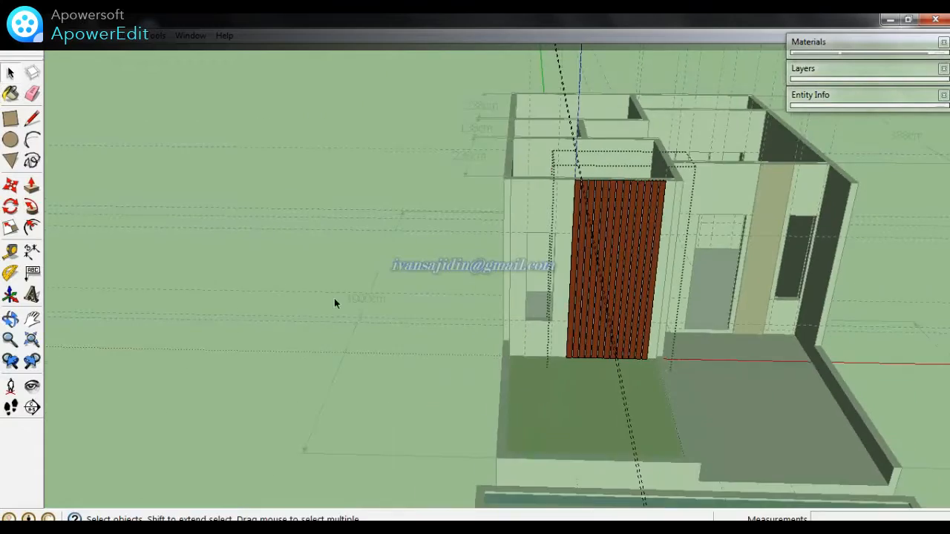
pyautogui.click(335, 300)
# - Add guides on the narrow accent strip by the door, one 10 cm from its door-side edge and another 2 cm further
pyautogui.scroll(3, 777, 219)
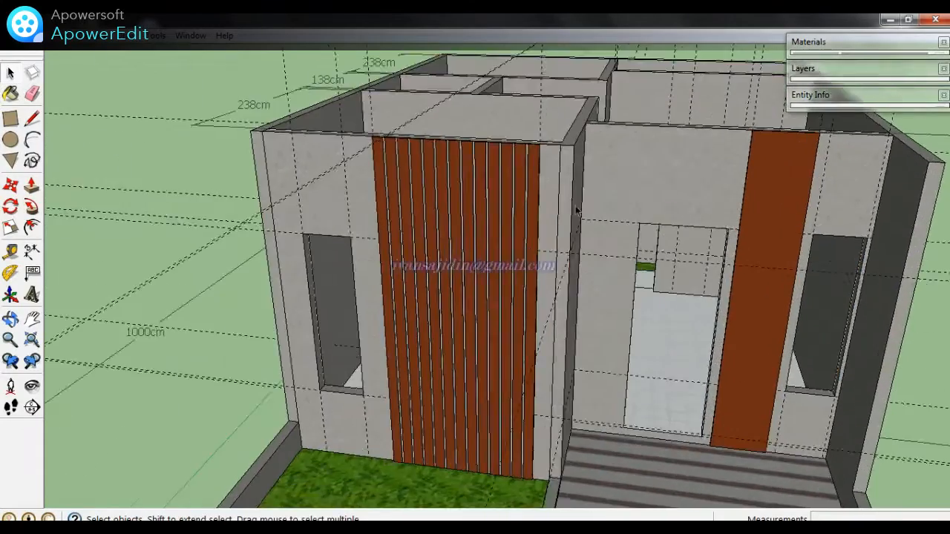
pyautogui.scroll(2, 576, 212)
pyautogui.scroll(2, 487, 170)
pyautogui.moveTo(521, 163); pyautogui.dragTo(544, 126, button='middle')
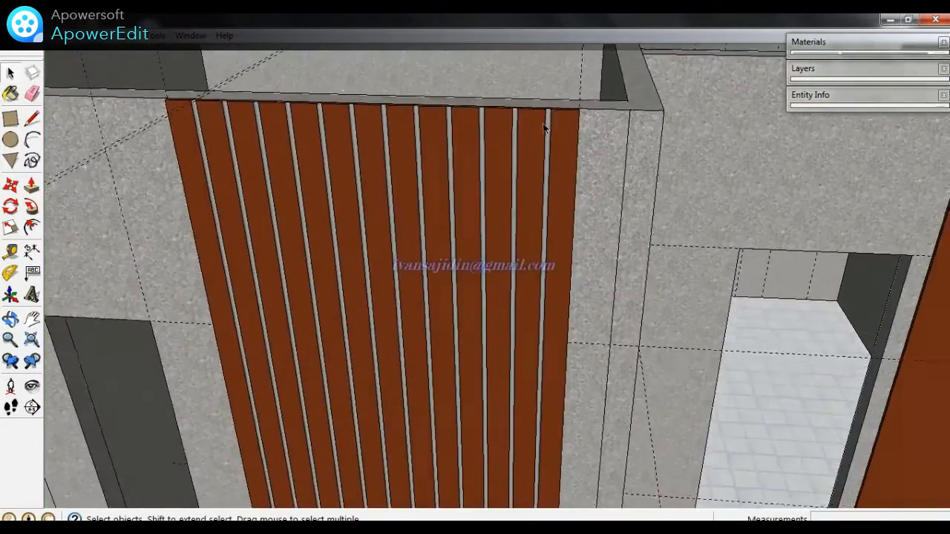
pyautogui.scroll(-4, 402, 254)
pyautogui.scroll(4, 654, 186)
pyautogui.scroll(2, 657, 178)
pyautogui.moveTo(657, 152); pyautogui.dragTo(386, 248, button='middle')
pyautogui.press('t')
pyautogui.click(353, 256)
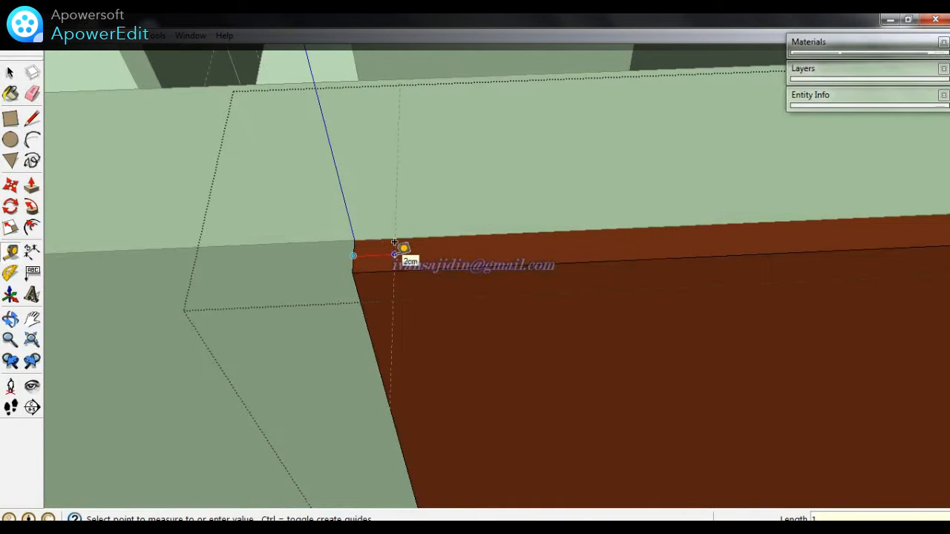
pyautogui.write('10')
pyautogui.press('Return')
pyautogui.click(551, 192)
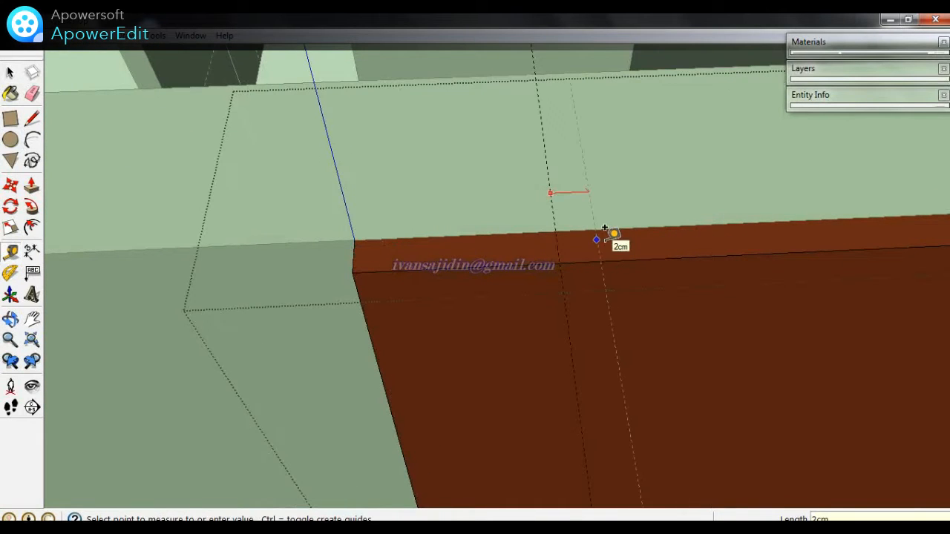
pyautogui.click(605, 228)
# - Draw a half-circle arc with a bulge of about 1 cm between the two guides on the strip's top edge
pyautogui.click(30, 145)
pyautogui.scroll(3, 692, 216)
pyautogui.click(463, 296)
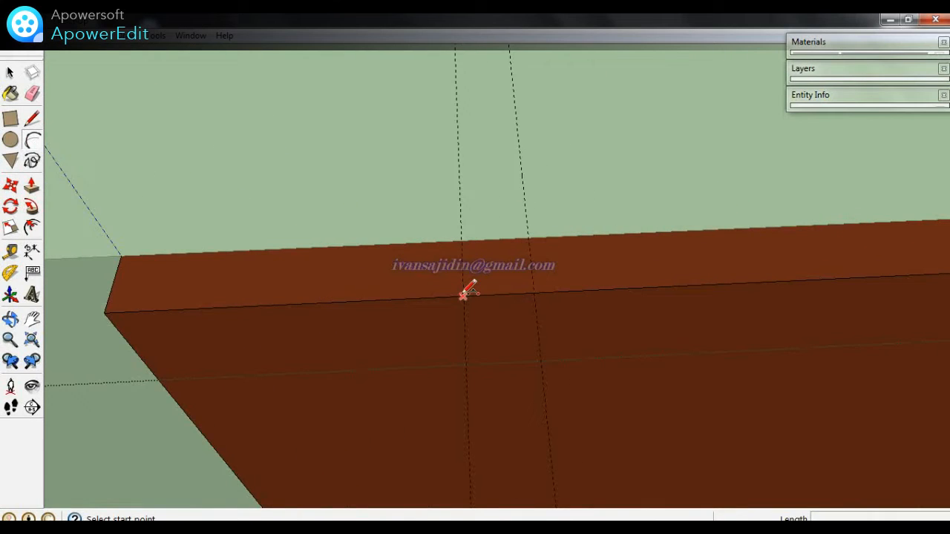
pyautogui.click(533, 293)
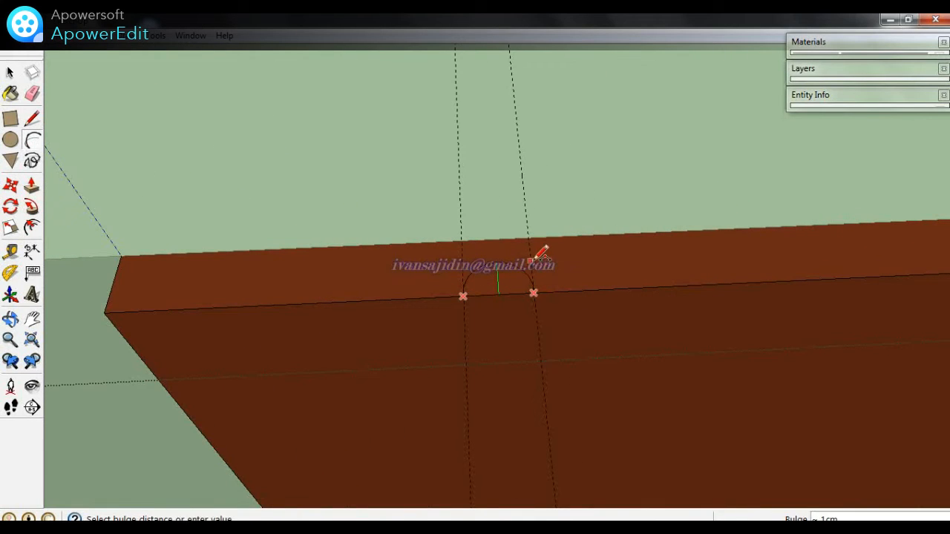
pyautogui.click(535, 263)
pyautogui.press('space')
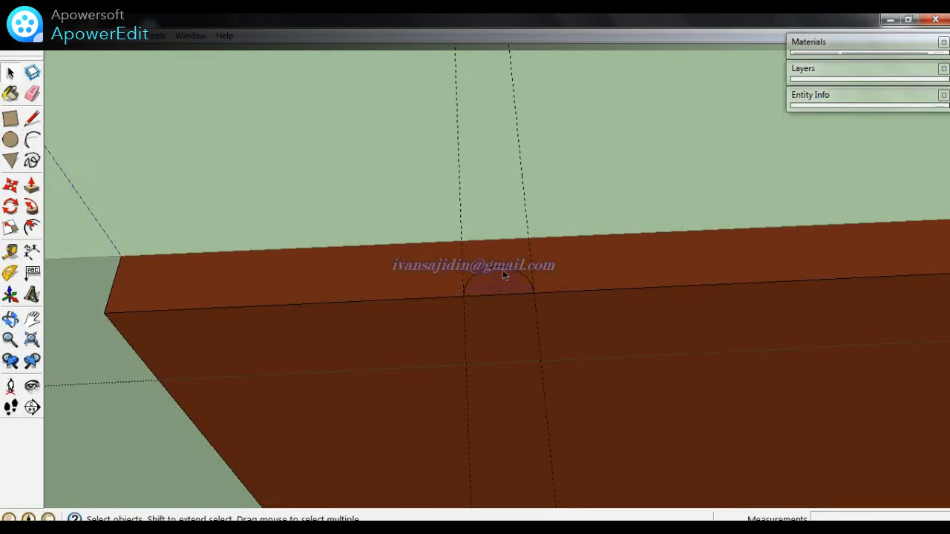
# - Copy the arc along the strip's top edge by the corner-to-arc-end distance and array it, first as x4 and finally as three copies
pyautogui.moveTo(573, 285); pyautogui.dragTo(215, 253, button='middle')
pyautogui.press('m')
pyautogui.click(161, 256)
pyautogui.press('ctrl')
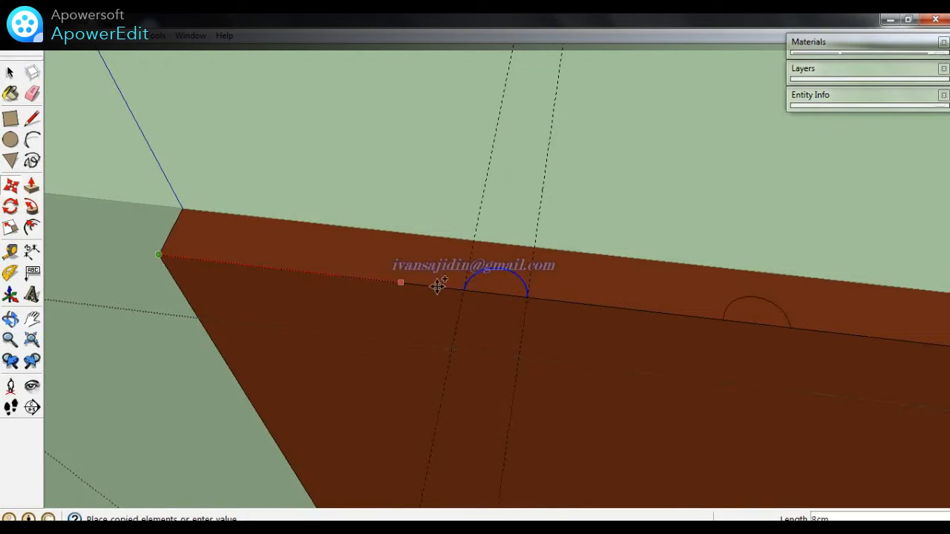
pyautogui.click(528, 293)
pyautogui.moveTo(492, 290); pyautogui.dragTo(535, 347, button='middle')
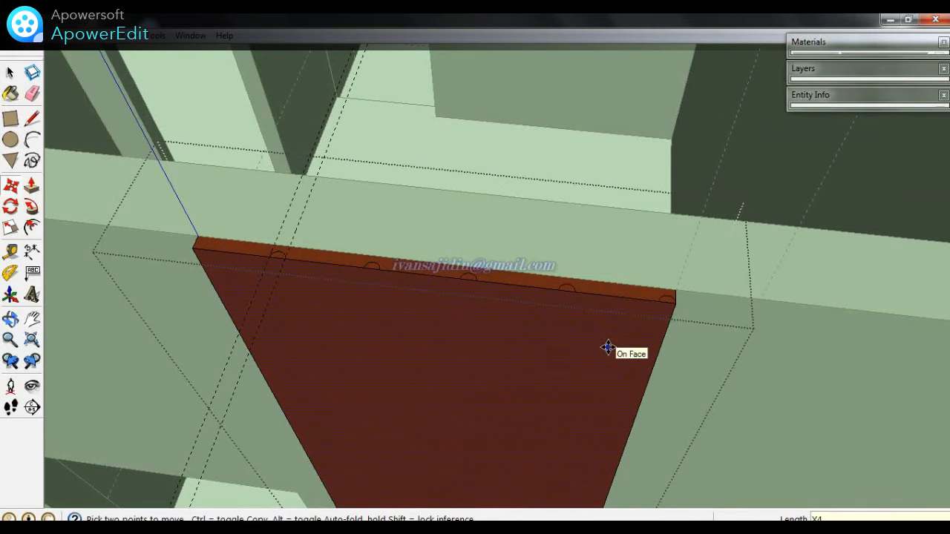
pyautogui.moveTo(604, 341); pyautogui.dragTo(416, 314, button='middle')
# - Push/Pull the strip's four half-circles 360 cm down its full height to cut vertical grooves
pyautogui.press('p')
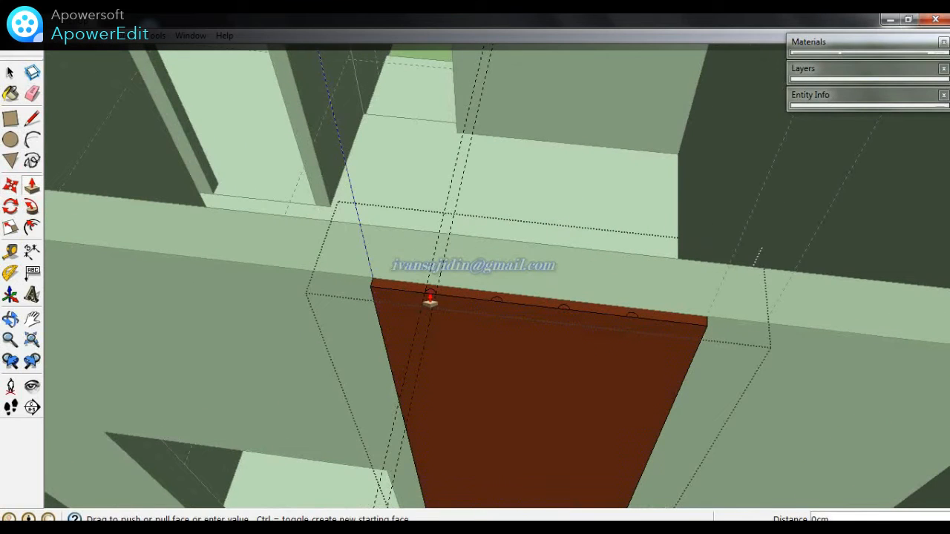
pyautogui.scroll(-2, 435, 324)
pyautogui.scroll(-4, 406, 359)
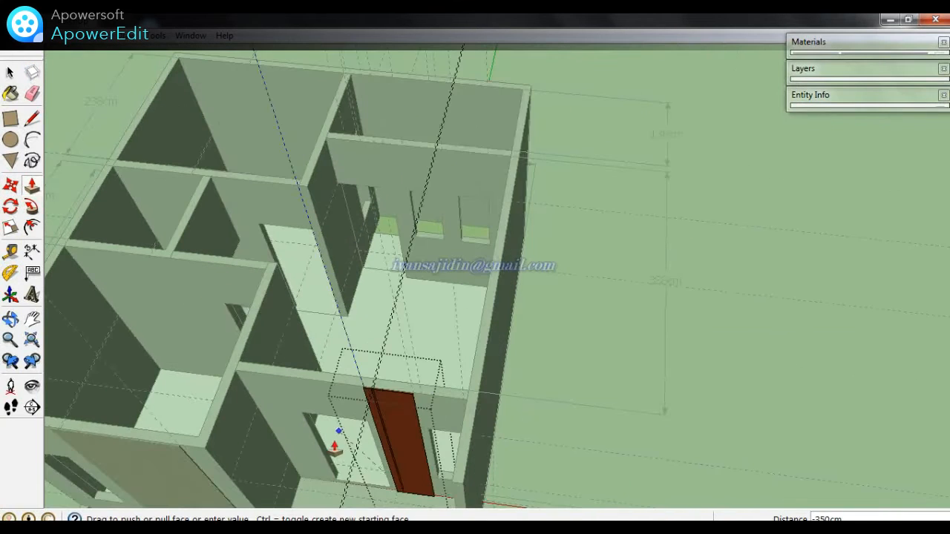
pyautogui.click(305, 500)
pyautogui.scroll(5, 374, 418)
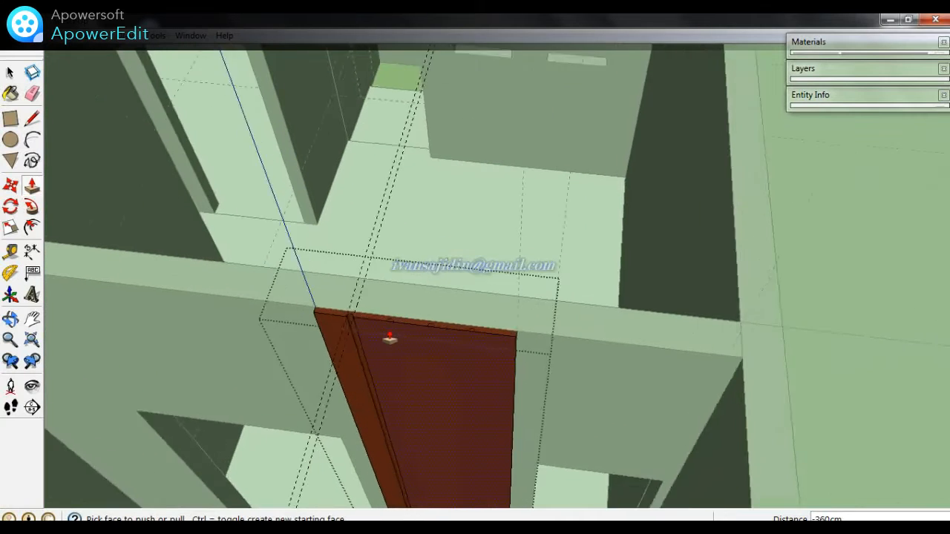
pyautogui.doubleClick(400, 324)
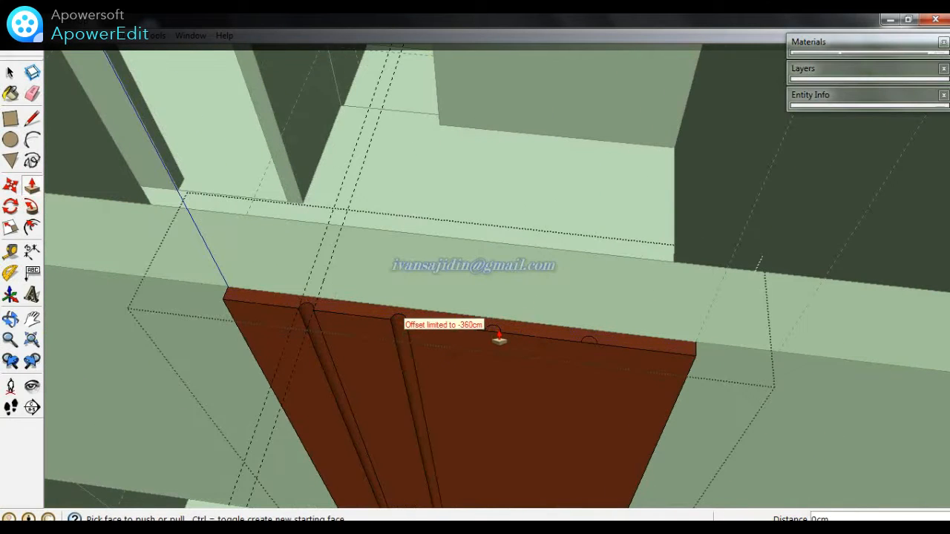
pyautogui.doubleClick(499, 337)
pyautogui.doubleClick(590, 347)
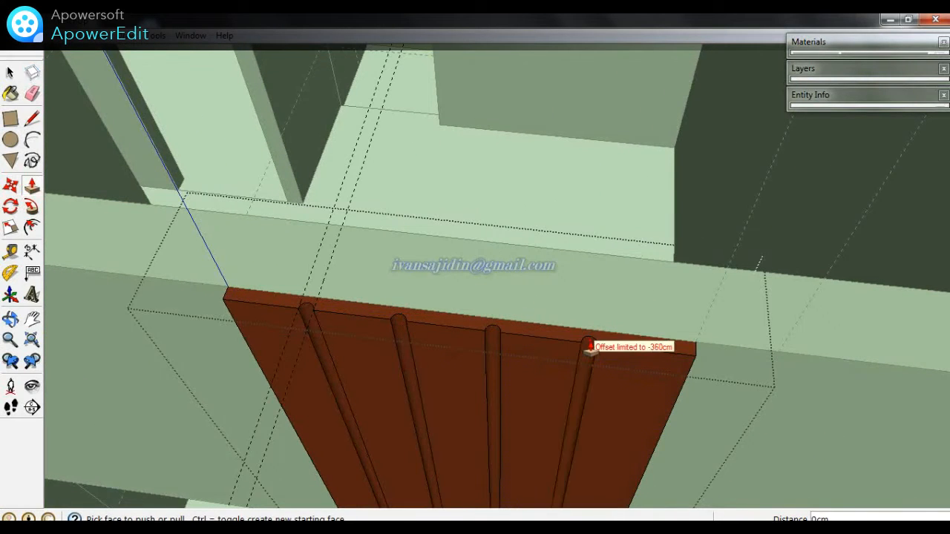
# - Paint the accent strip's four grooves with Color_004 and close the strip for editing
pyautogui.press('b')
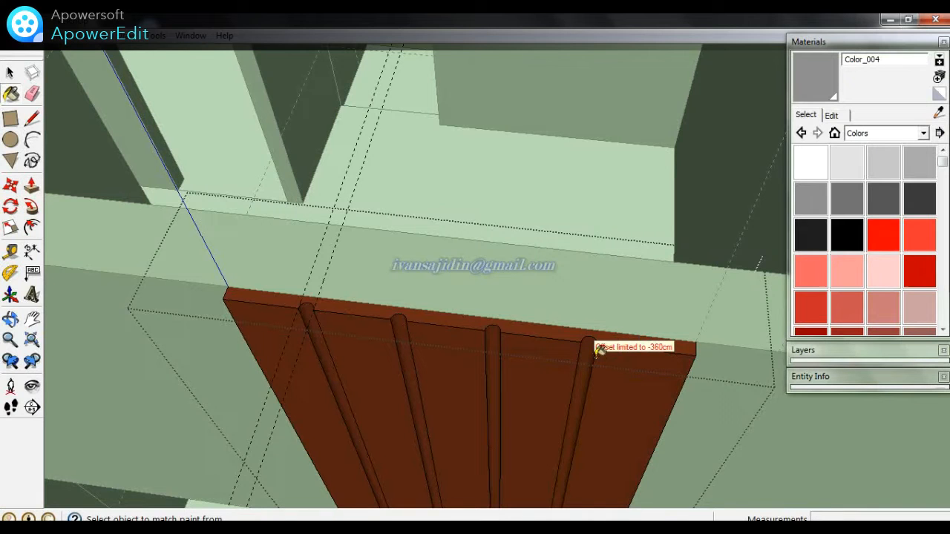
pyautogui.click(589, 348)
pyautogui.click(494, 339)
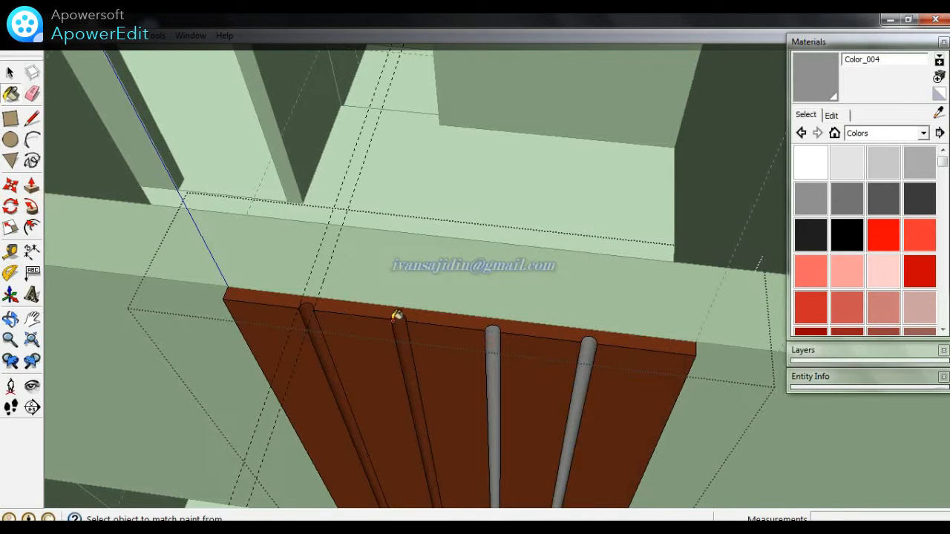
pyautogui.click(398, 317)
pyautogui.click(317, 321)
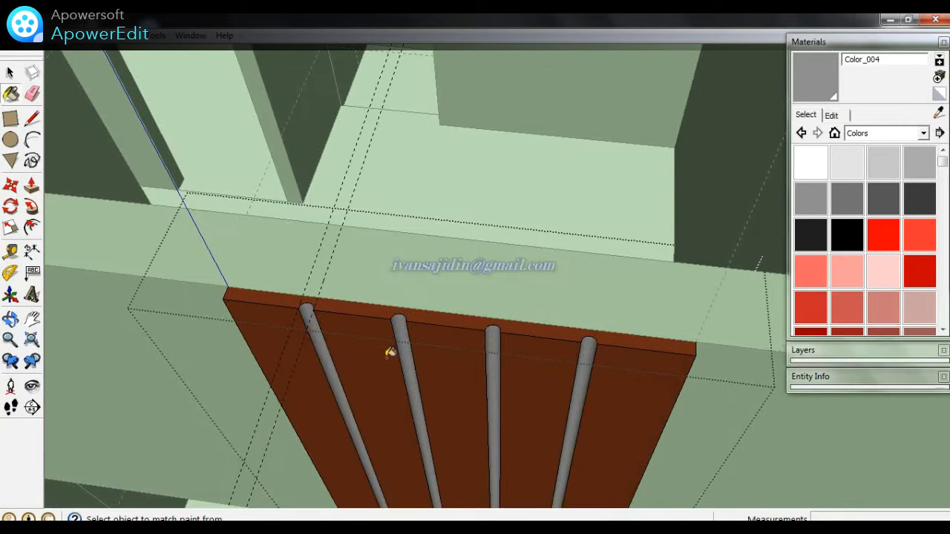
pyautogui.scroll(2, 482, 356)
pyautogui.scroll(-1, 530, 322)
pyautogui.press('h')
pyautogui.moveTo(509, 339); pyautogui.dragTo(506, 246)
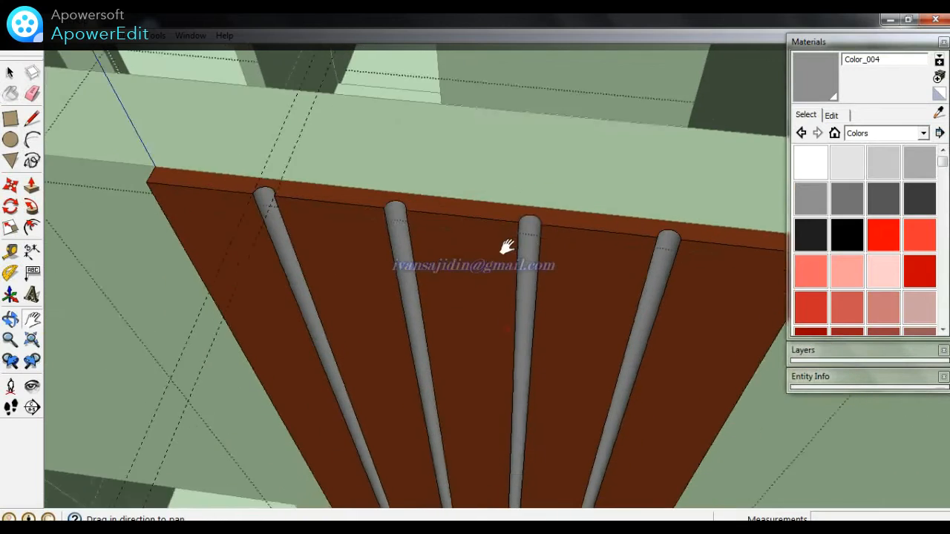
pyautogui.scroll(-7, 496, 282)
pyautogui.scroll(-1, 443, 365)
pyautogui.press('e')
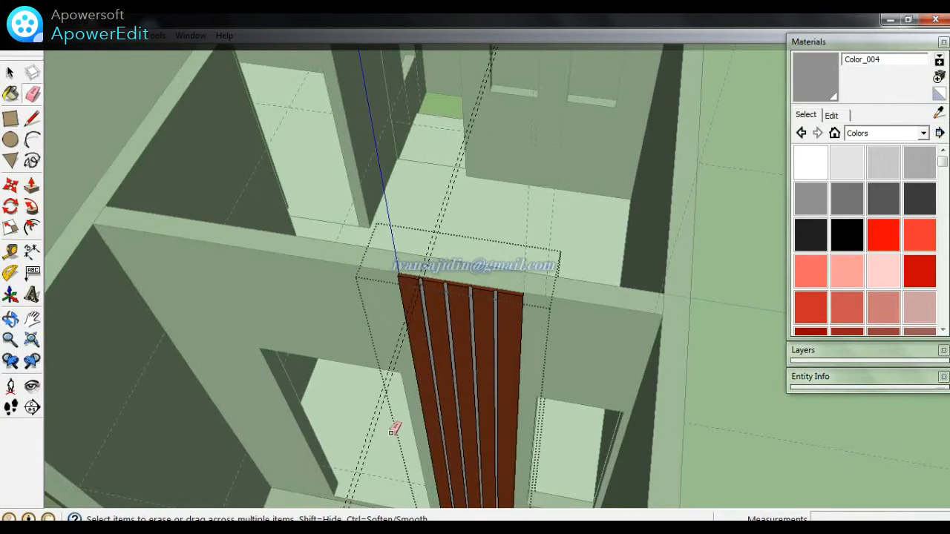
pyautogui.scroll(-3, 391, 366)
pyautogui.press('space')
pyautogui.click(616, 296)
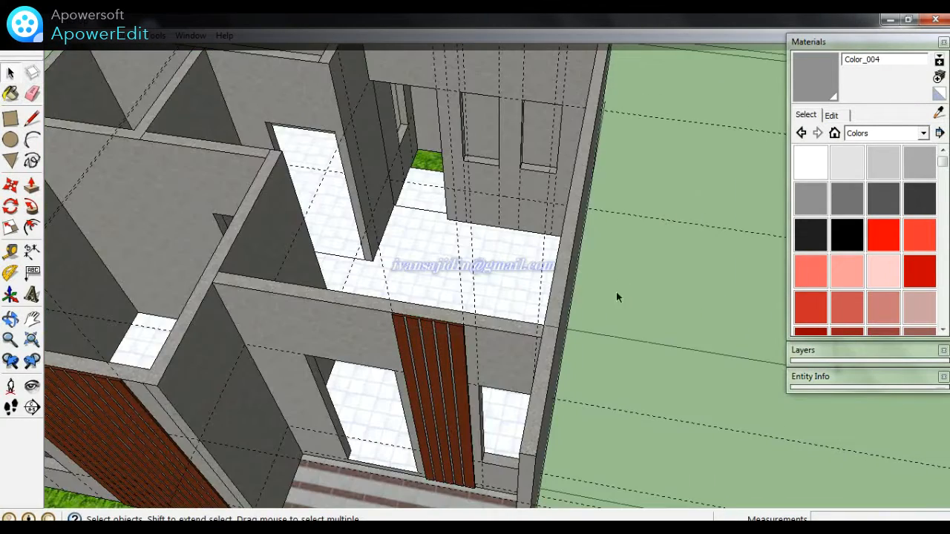
# - Examine the grooved accent strip up close and the whole front facade from several angles
pyautogui.scroll(-2, 614, 273)
pyautogui.moveTo(601, 269); pyautogui.dragTo(531, 178, button='middle')
pyautogui.scroll(2, 506, 283)
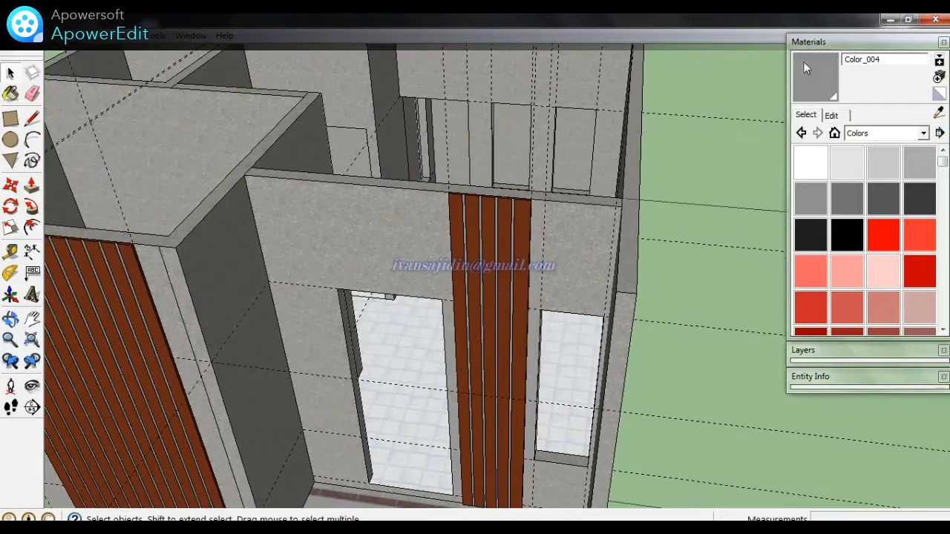
pyautogui.moveTo(719, 121); pyautogui.dragTo(583, 229, button='middle')
pyautogui.scroll(5, 600, 176)
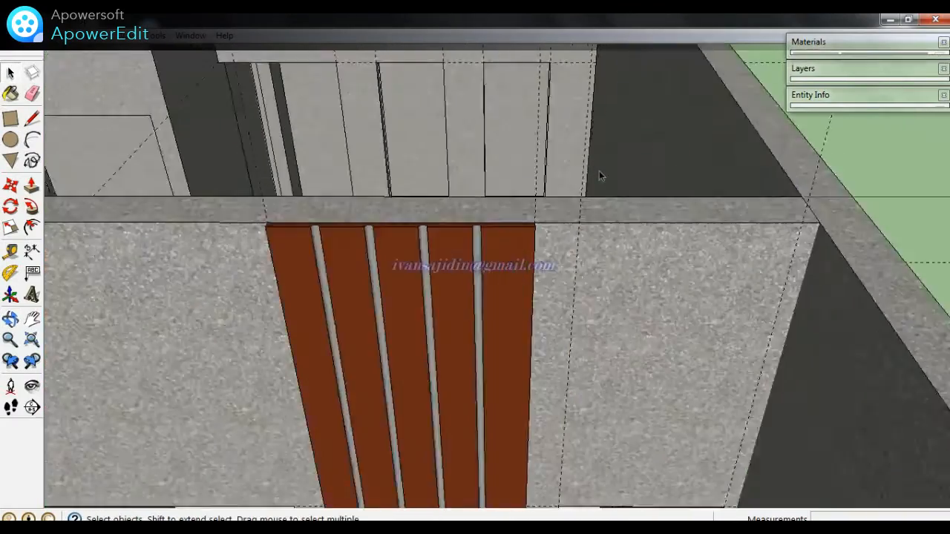
pyautogui.scroll(-2, 333, 351)
pyautogui.moveTo(291, 323)
pyautogui.mouseDown(button='middle')
pyautogui.moveTo(339, 314)
pyautogui.moveTo(416, 335)
pyautogui.moveTo(369, 391)
pyautogui.mouseUp(button='middle')
pyautogui.scroll(3, 405, 320)
pyautogui.moveTo(452, 318)
pyautogui.mouseDown(button='middle')
pyautogui.moveTo(445, 388)
pyautogui.moveTo(429, 416)
pyautogui.moveTo(613, 265)
pyautogui.moveTo(468, 180)
pyautogui.mouseUp(button='middle')
pyautogui.scroll(-4, 613, 265)
pyautogui.scroll(-10, 470, 180)
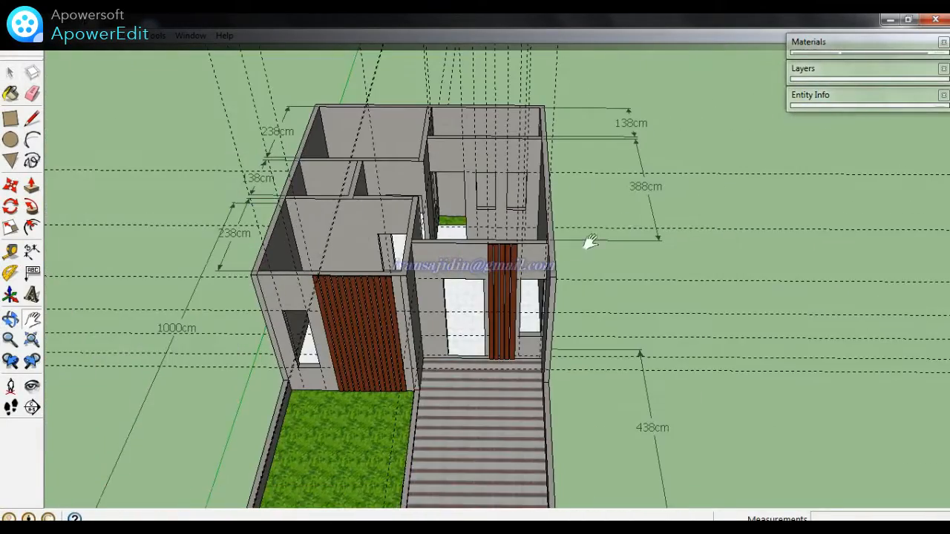
pyautogui.press('space')
pyautogui.moveTo(661, 181); pyautogui.dragTo(520, 185, button='middle')
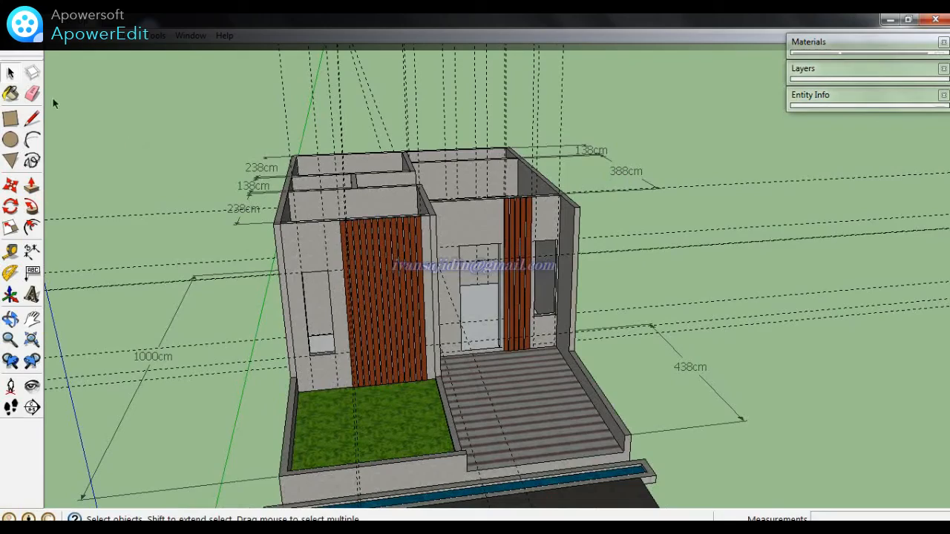
# - Erase the vertical guides crossing above the house and delete all remaining construction guides
pyautogui.moveTo(368, 195)
pyautogui.mouseDown(button='middle')
pyautogui.moveTo(627, 180)
pyautogui.moveTo(430, 226)
pyautogui.moveTo(339, 208)
pyautogui.mouseUp(button='middle')
pyautogui.scroll(-5, 223, 223)
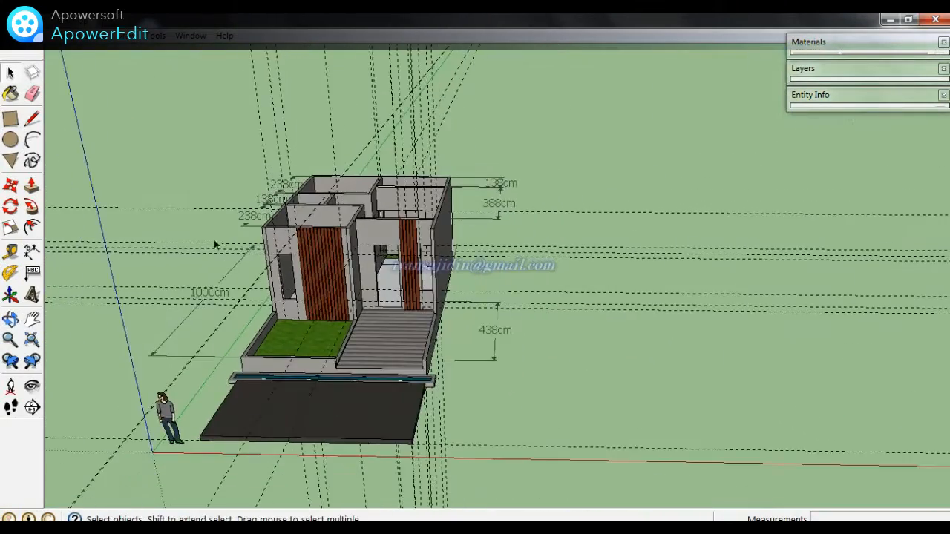
pyautogui.click(32, 94)
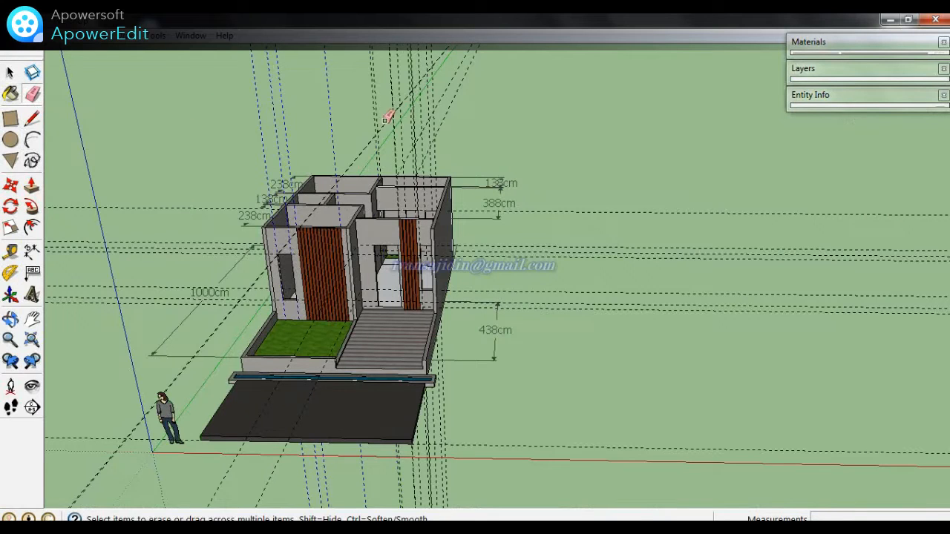
pyautogui.moveTo(470, 121); pyautogui.dragTo(542, 116)
pyautogui.press('space')
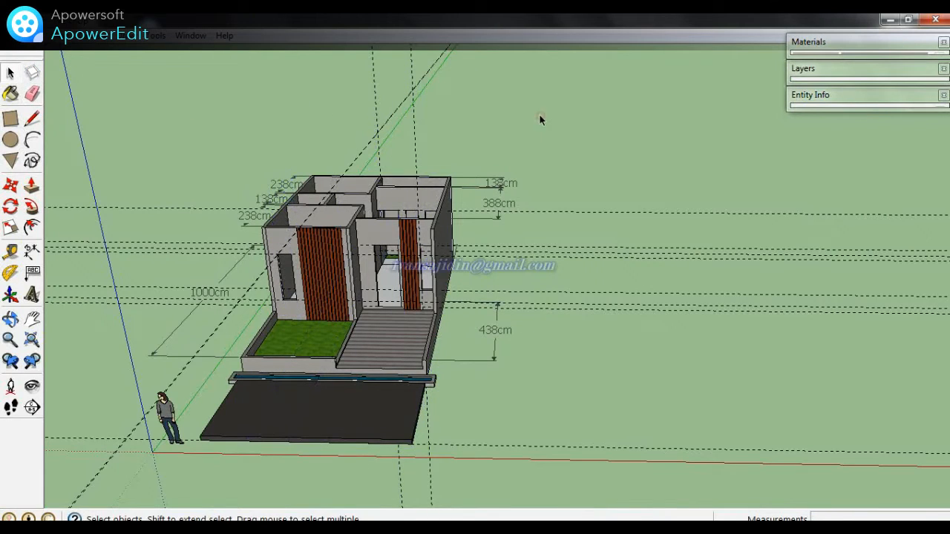
pyautogui.click(37, 35)
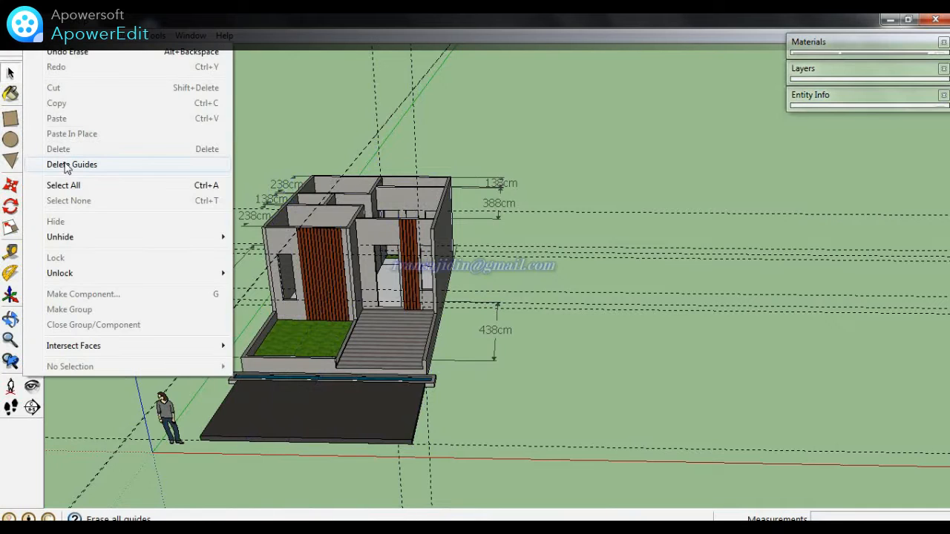
pyautogui.click(124, 166)
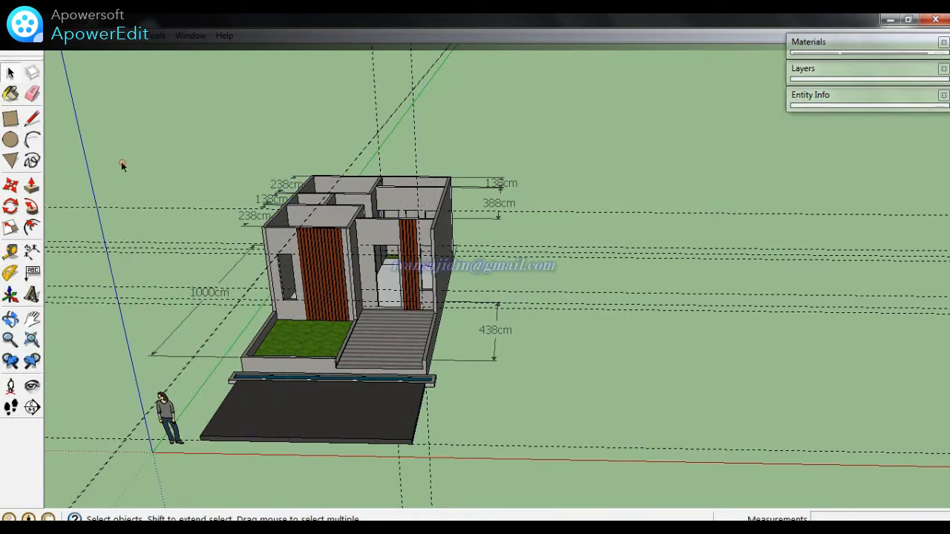
# - Try Color_000 as the paint for the house walls
pyautogui.scroll(2, 529, 278)
pyautogui.scroll(-1, 475, 265)
pyautogui.moveTo(378, 274); pyautogui.dragTo(479, 269, button='middle')
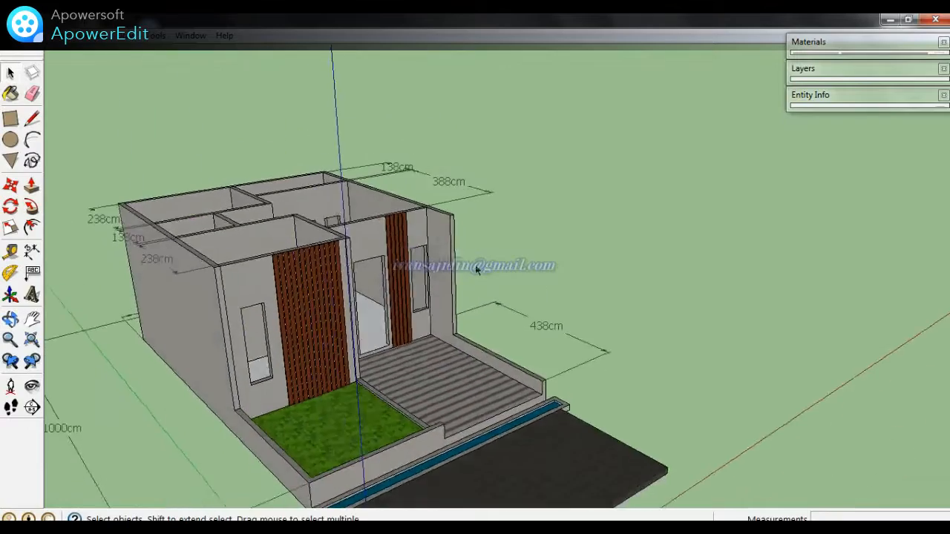
pyautogui.scroll(2, 331, 328)
pyautogui.moveTo(278, 314)
pyautogui.mouseDown(button='middle')
pyautogui.moveTo(255, 350)
pyautogui.moveTo(174, 322)
pyautogui.moveTo(161, 280)
pyautogui.moveTo(277, 269)
pyautogui.moveTo(294, 307)
pyautogui.mouseUp(button='middle')
pyautogui.scroll(1, 194, 286)
pyautogui.scroll(1, 293, 308)
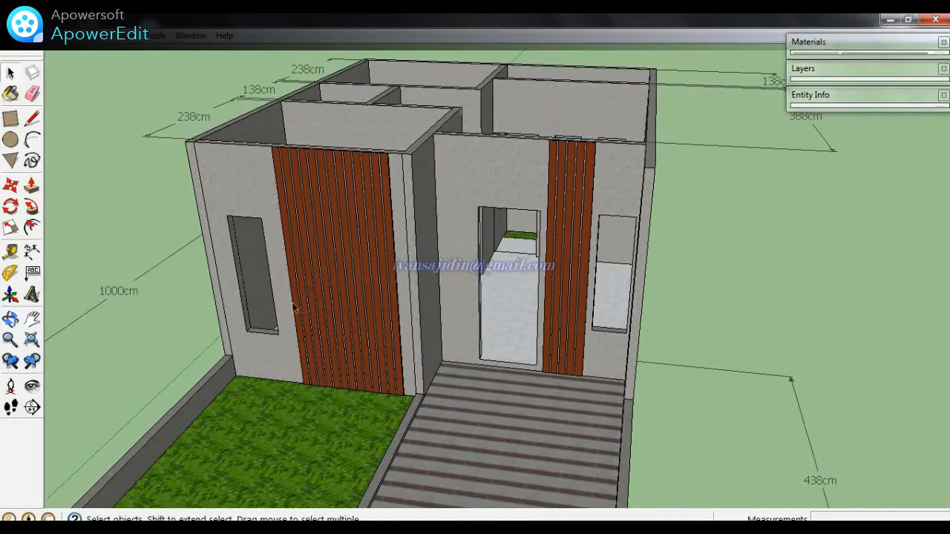
pyautogui.press('b')
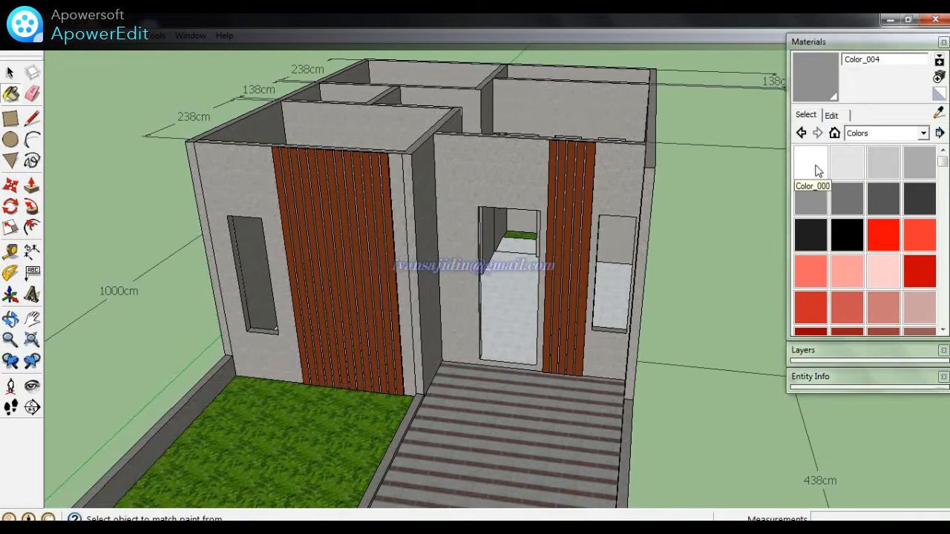
pyautogui.click(812, 165)
pyautogui.click(504, 169)
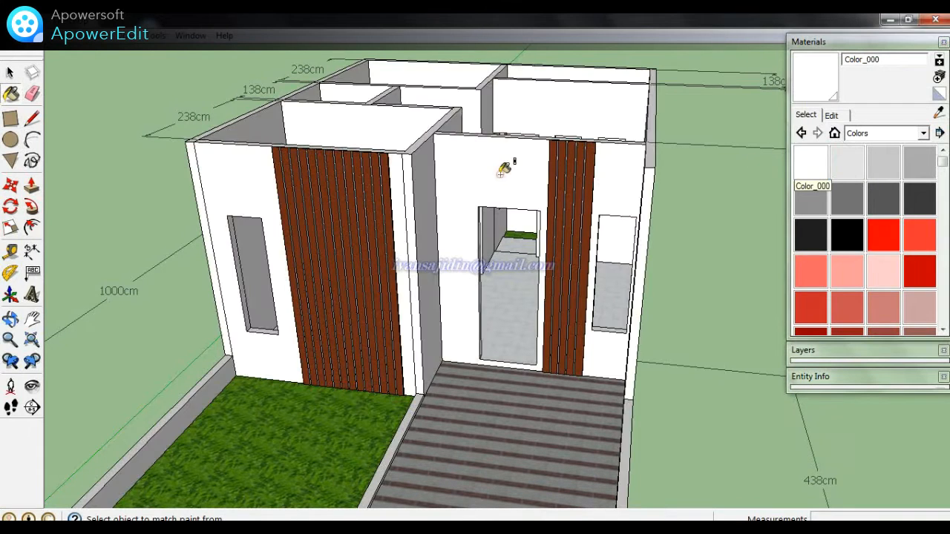
# - Try Color_A04 and Color_A05 on the house walls and compare them from several angles
pyautogui.moveTo(504, 170); pyautogui.dragTo(707, 180, button='middle')
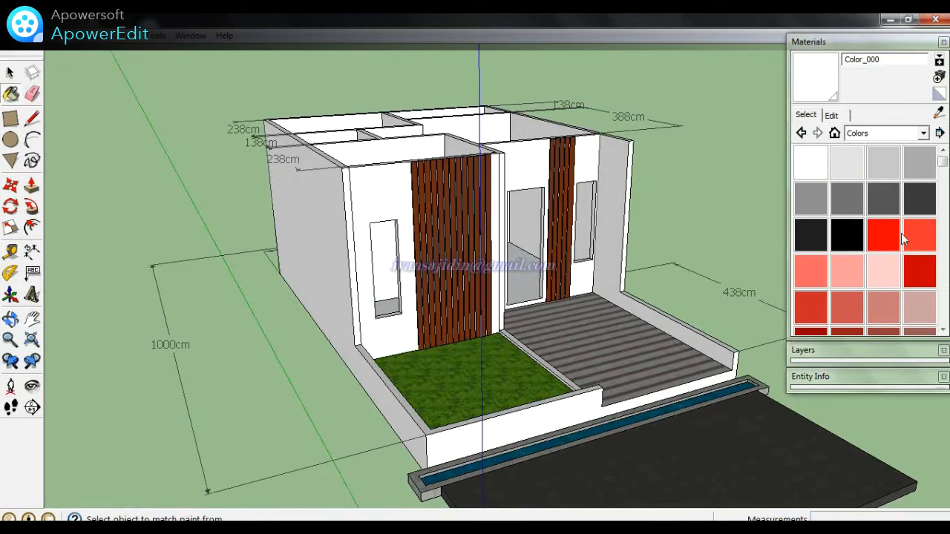
pyautogui.click(844, 265)
pyautogui.click(541, 178)
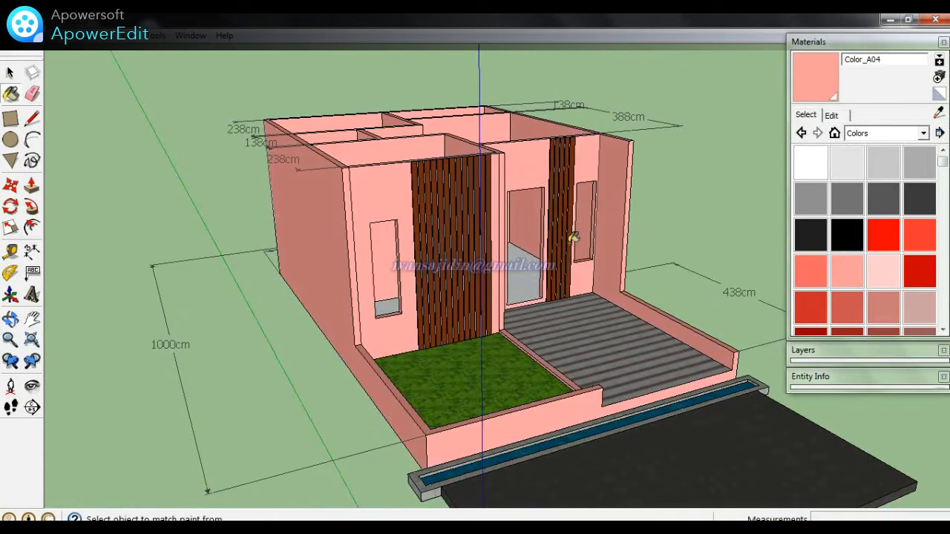
pyautogui.scroll(4, 594, 234)
pyautogui.click(884, 268)
pyautogui.click(481, 104)
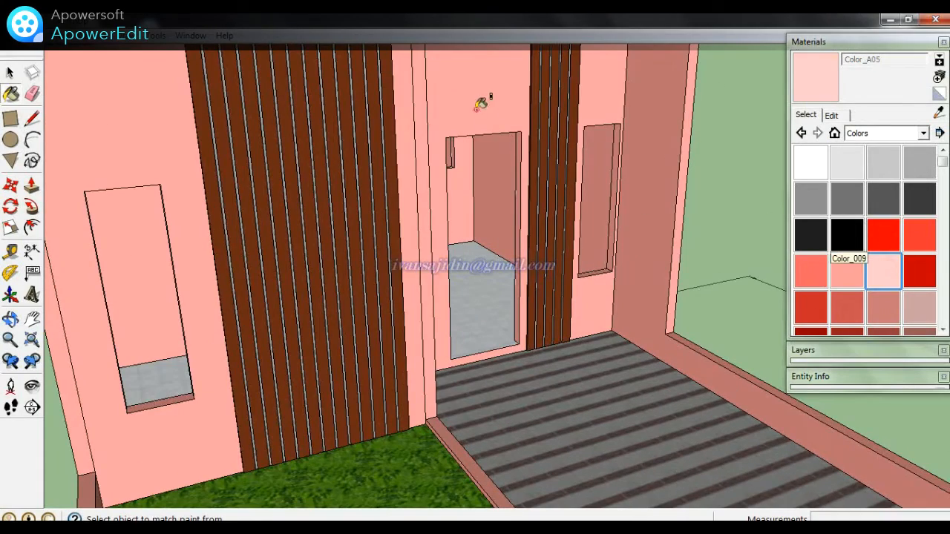
pyautogui.scroll(-4, 555, 348)
pyautogui.moveTo(555, 348)
pyautogui.mouseDown(button='middle')
pyautogui.moveTo(640, 388)
pyautogui.moveTo(237, 373)
pyautogui.mouseUp(button='middle')
pyautogui.scroll(3, 301, 326)
pyautogui.scroll(-3, 625, 296)
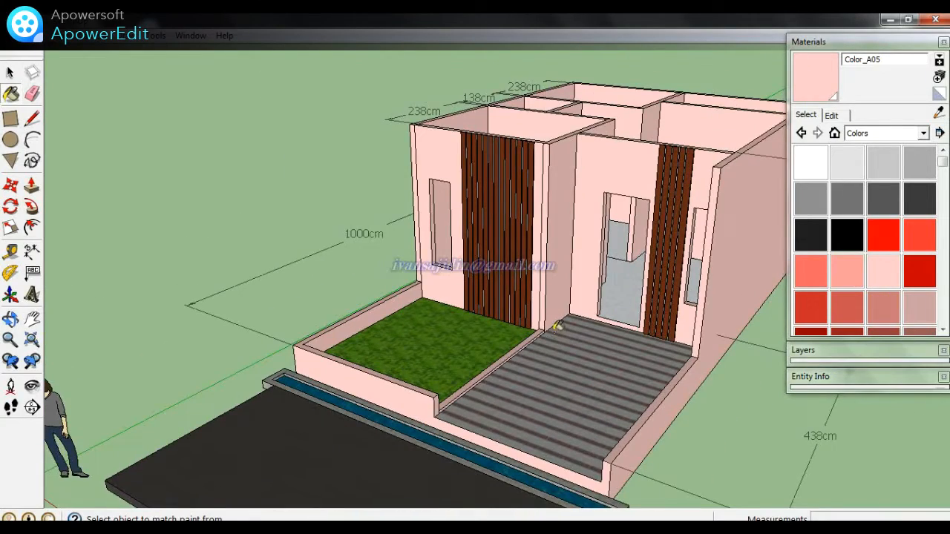
pyautogui.scroll(5, 718, 151)
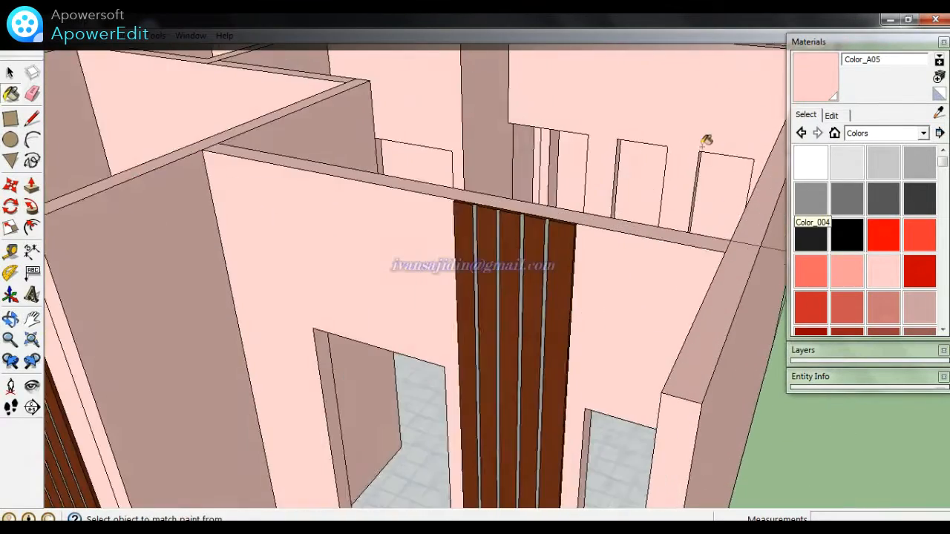
pyautogui.scroll(-6, 592, 152)
pyautogui.scroll(3, 591, 209)
pyautogui.moveTo(560, 226); pyautogui.dragTo(624, 248, button='middle')
# - Try Color_004 and Color_001 on the house walls
pyautogui.click(811, 204)
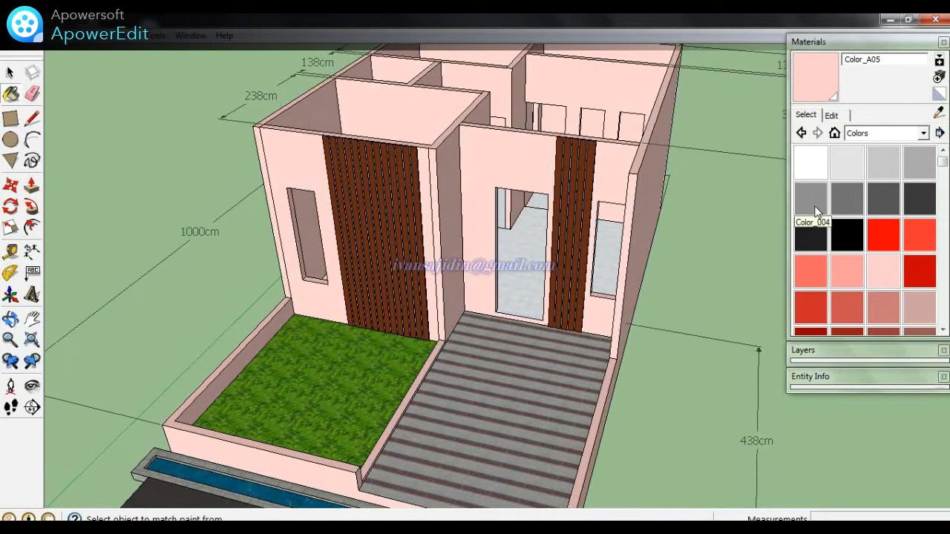
pyautogui.click(816, 210)
pyautogui.click(553, 158)
pyautogui.moveTo(517, 180)
pyautogui.mouseDown(button='middle')
pyautogui.moveTo(687, 148)
pyautogui.moveTo(706, 156)
pyautogui.mouseUp(button='middle')
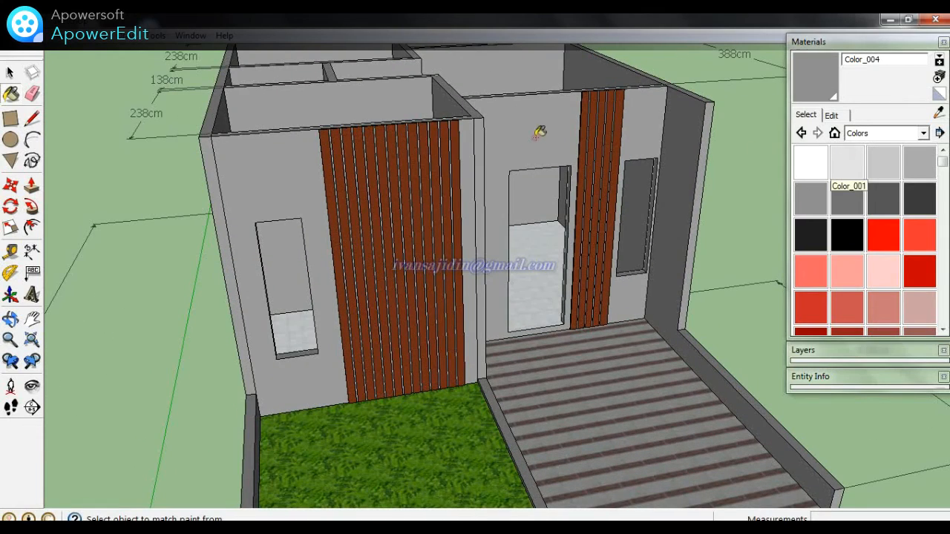
pyautogui.click(843, 166)
pyautogui.click(517, 118)
pyautogui.scroll(-3, 510, 135)
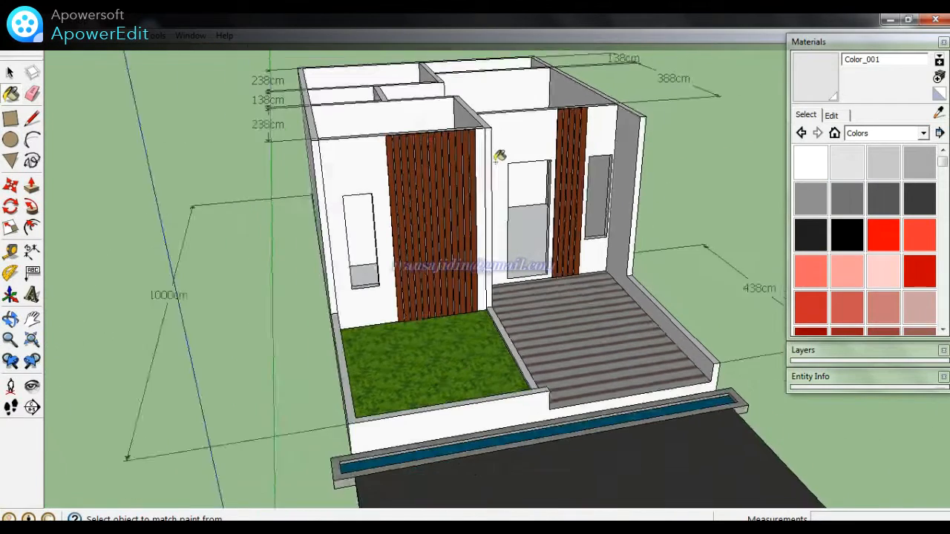
pyautogui.moveTo(500, 154); pyautogui.dragTo(521, 155, button='middle')
# - Try Color_D04 on the house walls and check it against the grooved facade panels
pyautogui.scroll(-5, 905, 179)
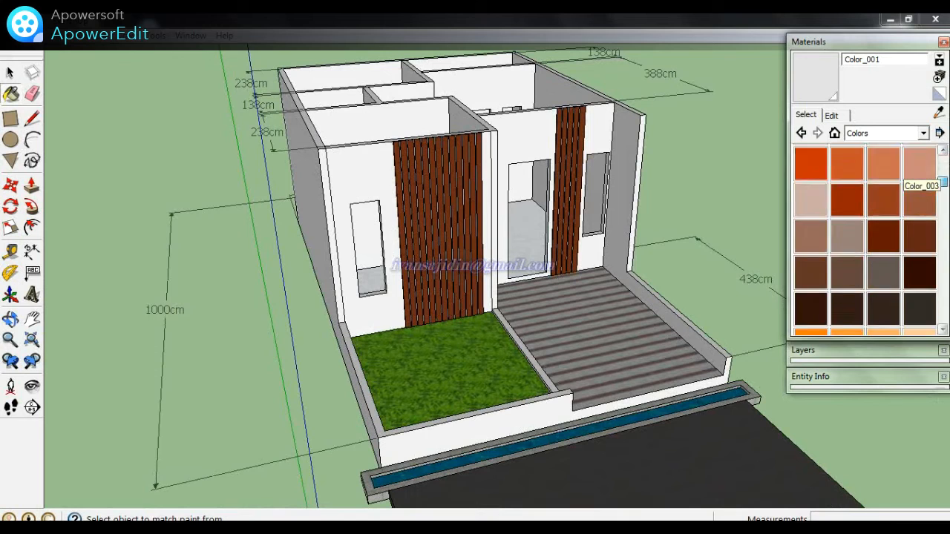
pyautogui.scroll(-3, 898, 222)
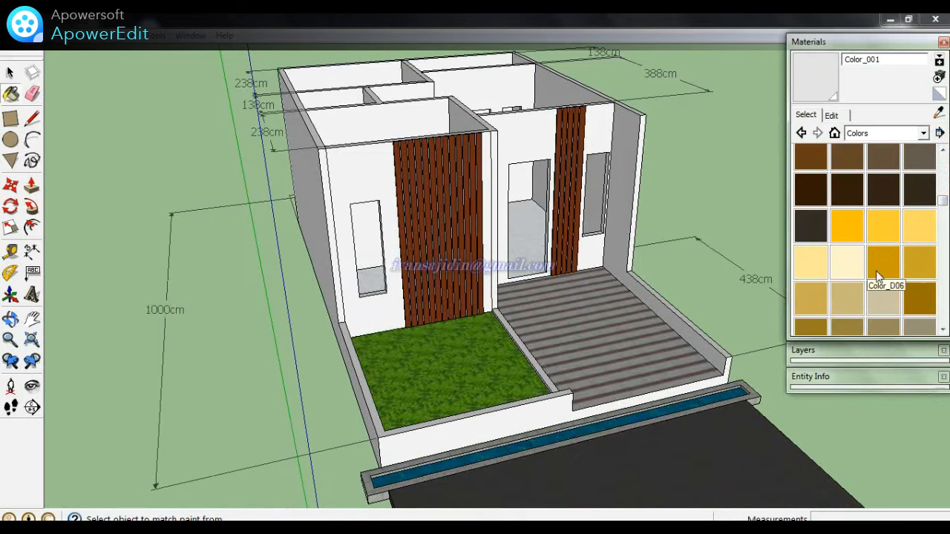
pyautogui.click(816, 267)
pyautogui.click(526, 152)
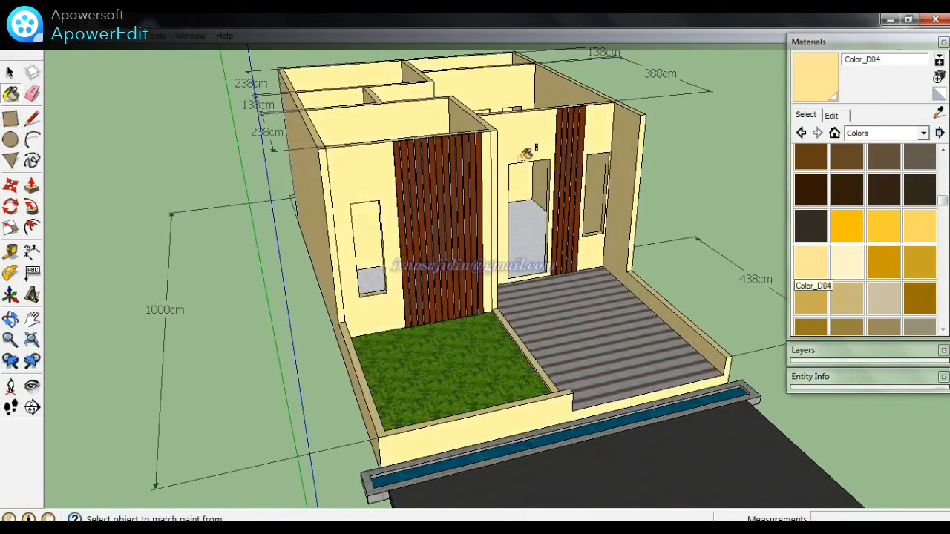
pyautogui.scroll(3, 526, 160)
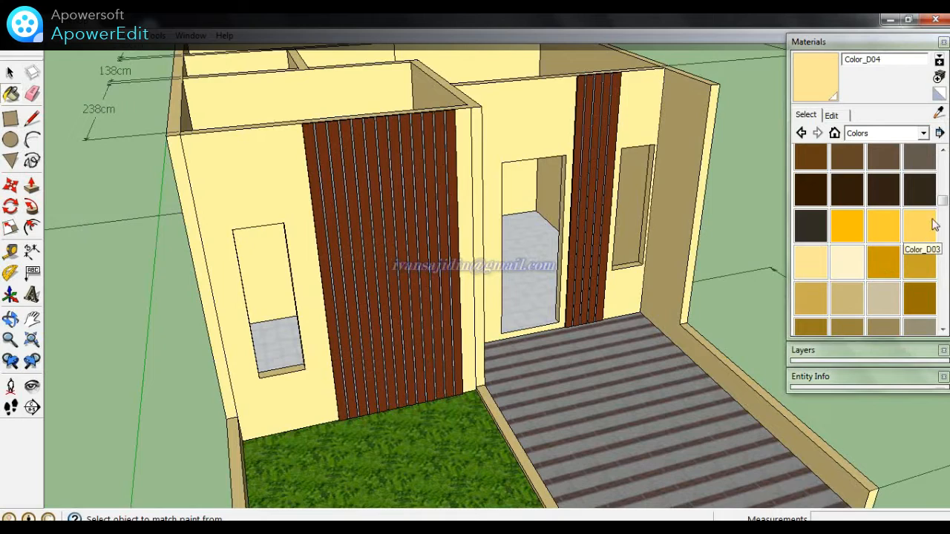
pyautogui.moveTo(617, 217); pyautogui.dragTo(577, 220, button='middle')
pyautogui.scroll(4, 392, 148)
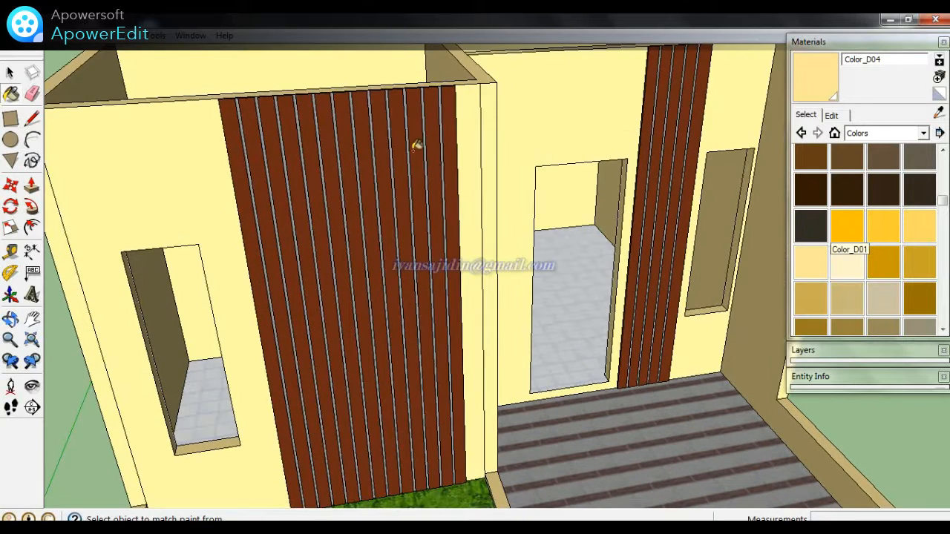
pyautogui.scroll(2, 426, 187)
pyautogui.scroll(-5, 439, 215)
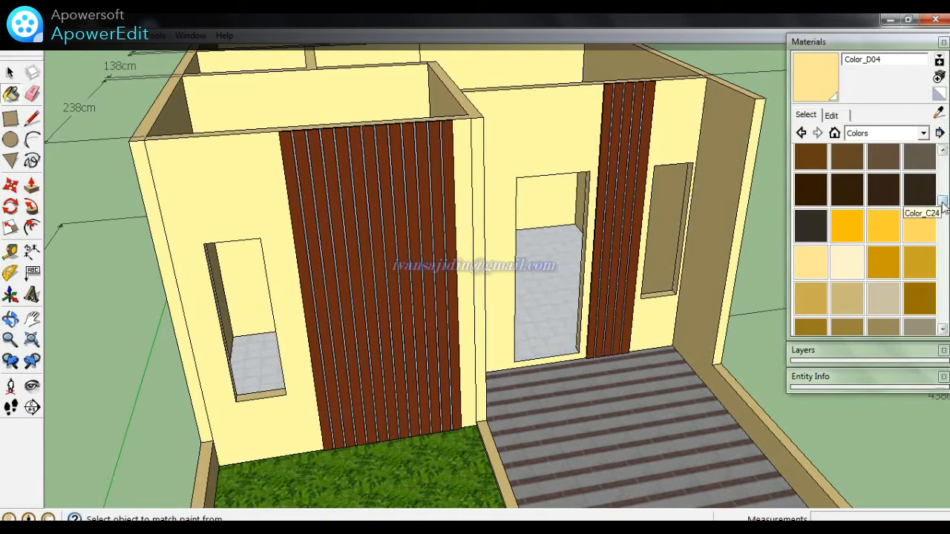
# - Repaint all the house walls with Color_000 and review the house from several angles
pyautogui.moveTo(943, 199); pyautogui.dragTo(943, 158)
pyautogui.click(811, 161)
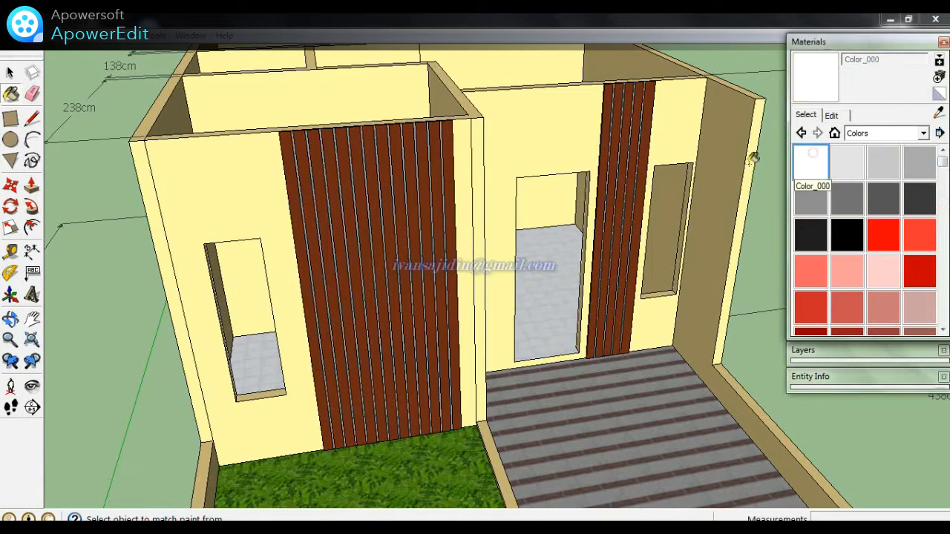
pyautogui.keyDown('shift'); pyautogui.click(573, 131); pyautogui.keyUp('shift')
pyautogui.scroll(-5, 625, 276)
pyautogui.moveTo(623, 279)
pyautogui.mouseDown(button='middle')
pyautogui.moveTo(405, 220)
pyautogui.moveTo(303, 177)
pyautogui.mouseUp(button='middle')
pyautogui.press('space')
pyautogui.scroll(8, 502, 341)
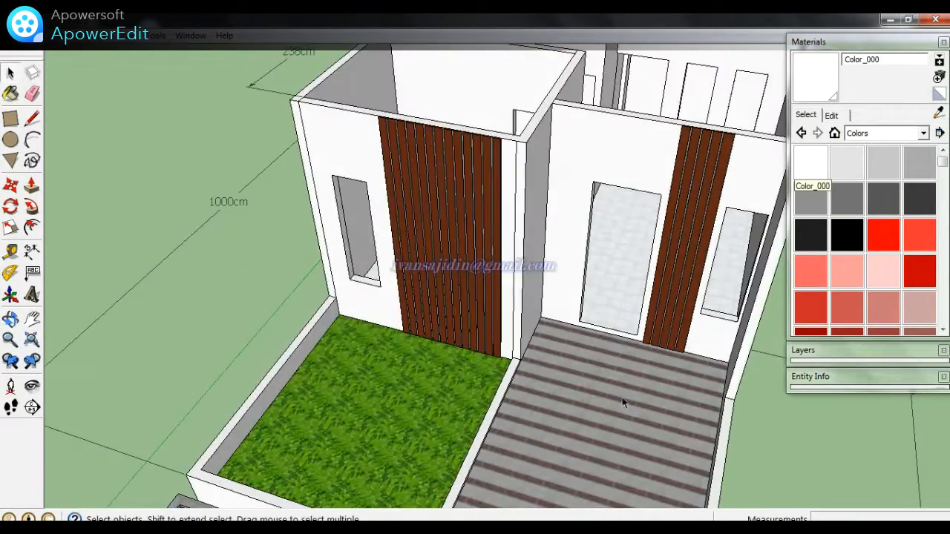
pyautogui.scroll(-6, 594, 390)
pyautogui.moveTo(536, 366); pyautogui.dragTo(657, 395, button='middle')
pyautogui.scroll(6, 646, 253)
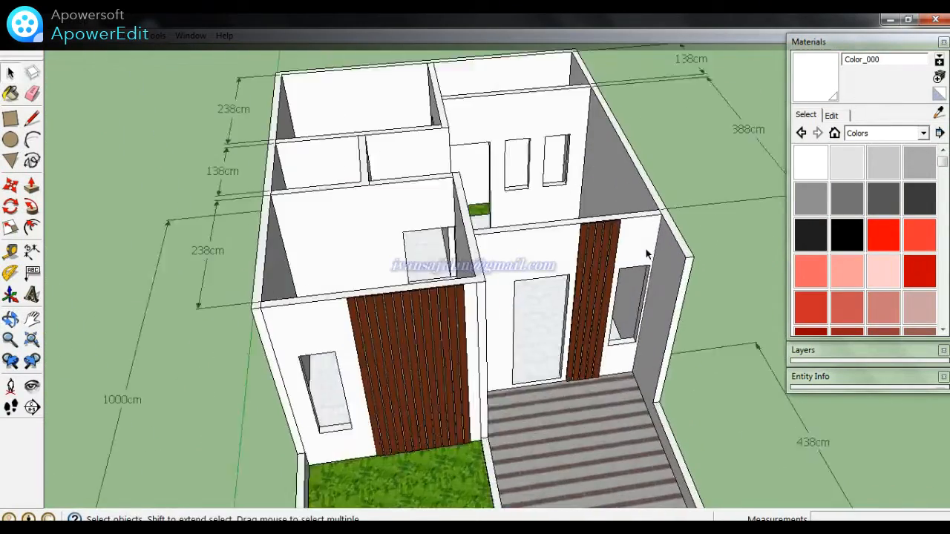
# - Draw a 282 by 100 cm rectangle between the side wall tops above the entrance
pyautogui.scroll(6, 645, 255)
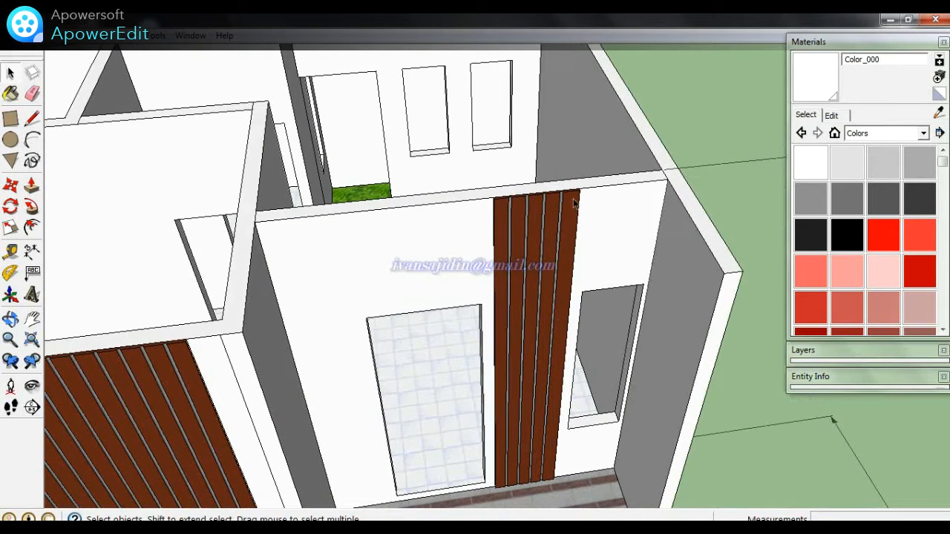
pyautogui.press('r')
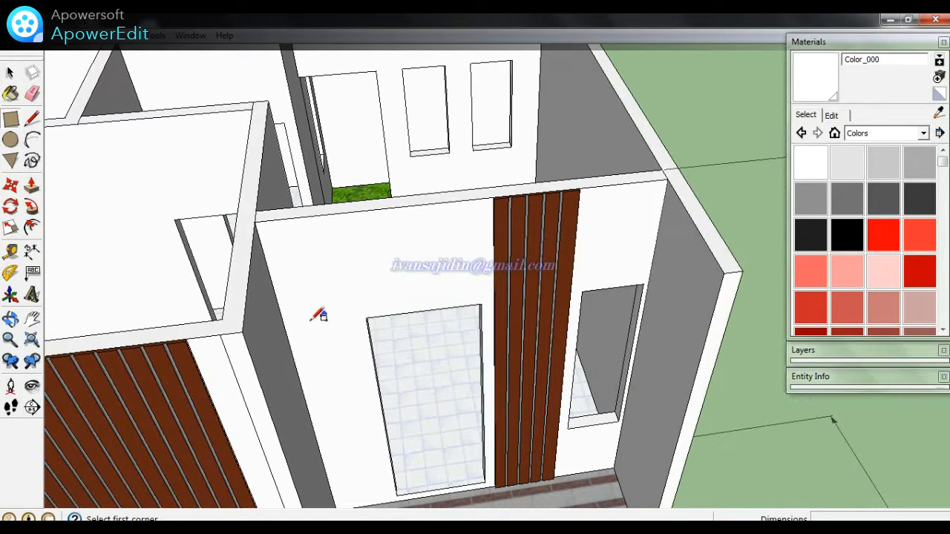
pyautogui.click(243, 331)
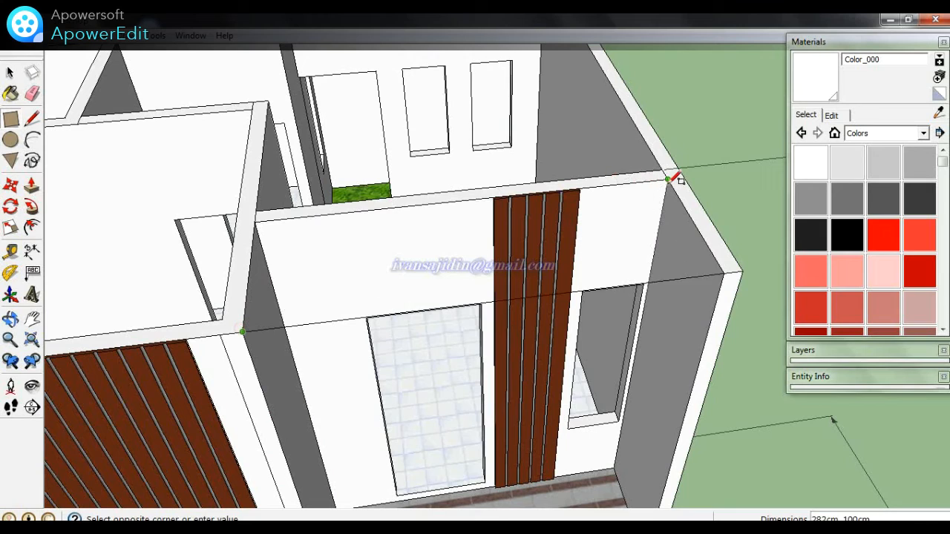
pyautogui.click(669, 179)
# - Push/Pull the rectangle above the entrance down about 9 cm to form a canopy slab
pyautogui.moveTo(636, 218); pyautogui.dragTo(640, 70, button='middle')
pyautogui.press('p')
pyautogui.click(644, 85)
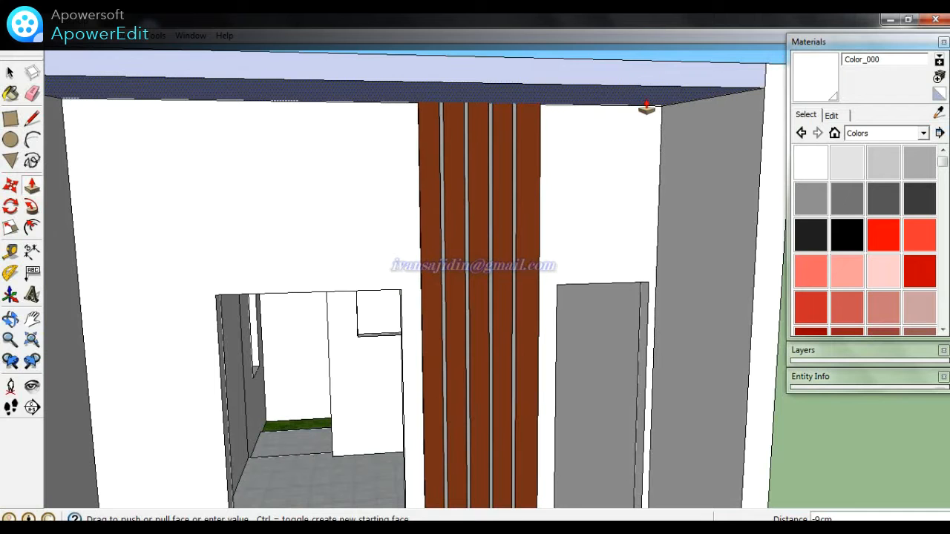
pyautogui.click(646, 107)
pyautogui.moveTo(647, 102); pyautogui.dragTo(764, 131, button='middle')
pyautogui.press('space')
# - Draw a 100 cm line along the side wall's inner top edge to close the canopy's top face
pyautogui.moveTo(672, 158); pyautogui.dragTo(686, 236, button='middle')
pyautogui.press('l')
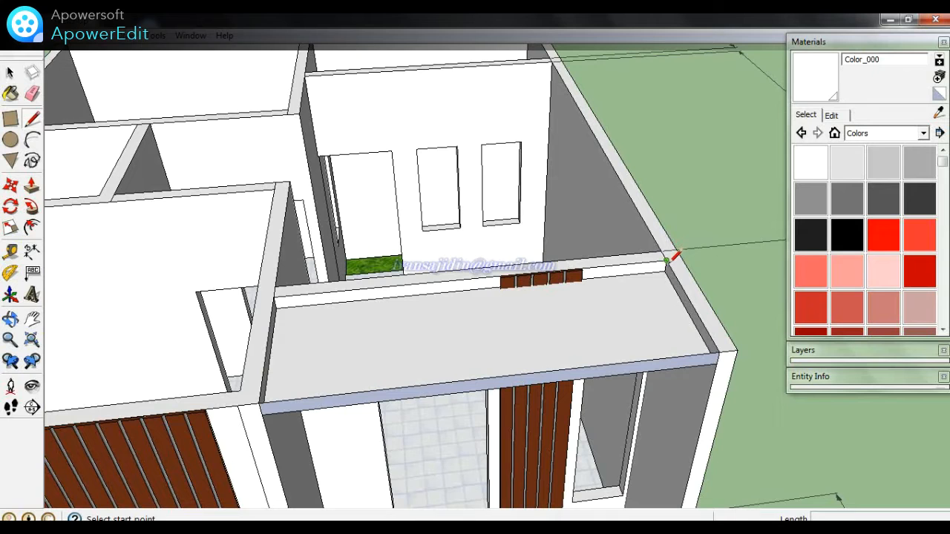
pyautogui.click(666, 258)
pyautogui.click(724, 346)
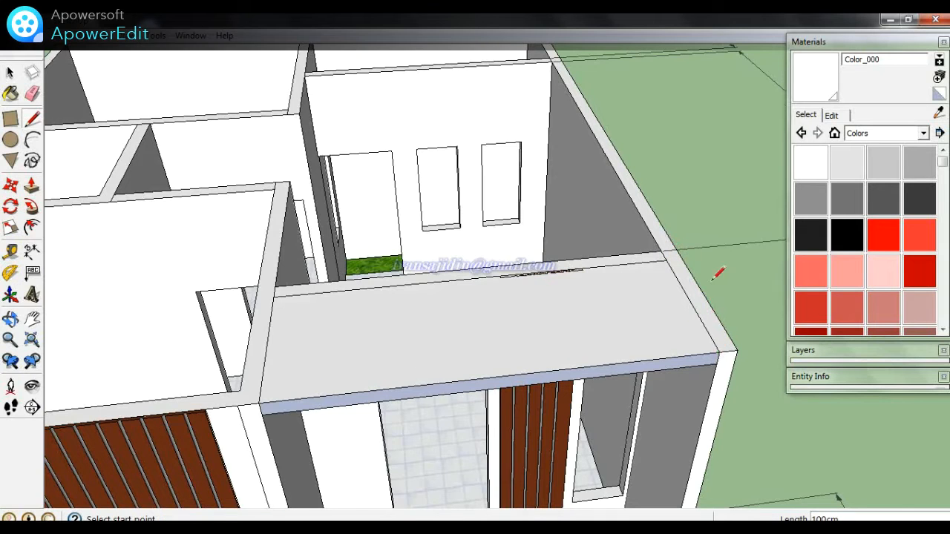
pyautogui.scroll(-5, 717, 274)
pyautogui.press('space')
# - Paint the front edge of the entrance canopy with Color_000
pyautogui.press('b')
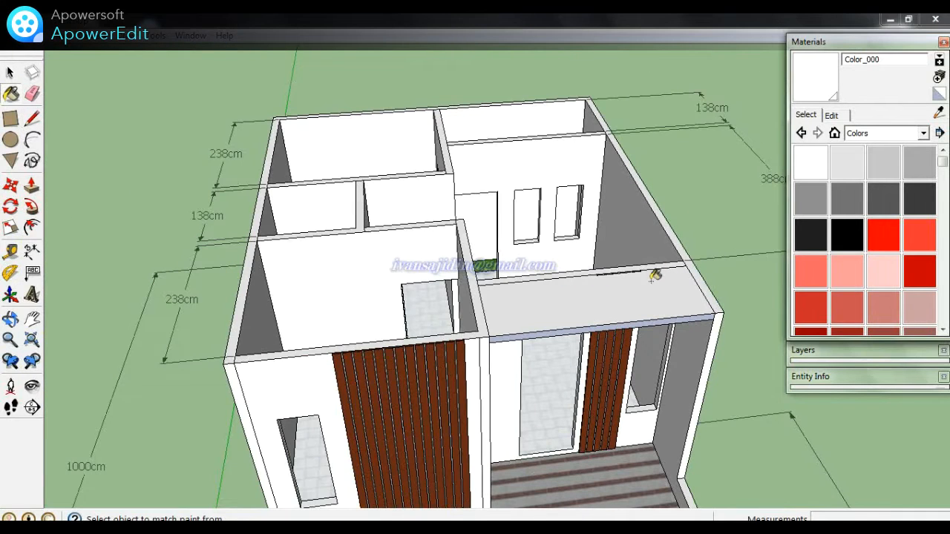
pyautogui.scroll(3, 677, 319)
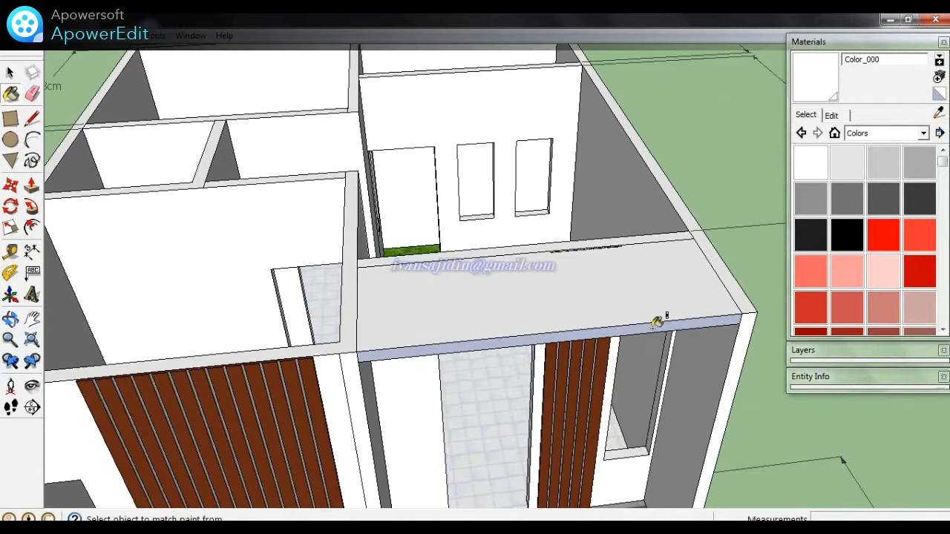
pyautogui.click(656, 323)
pyautogui.scroll(-10, 642, 274)
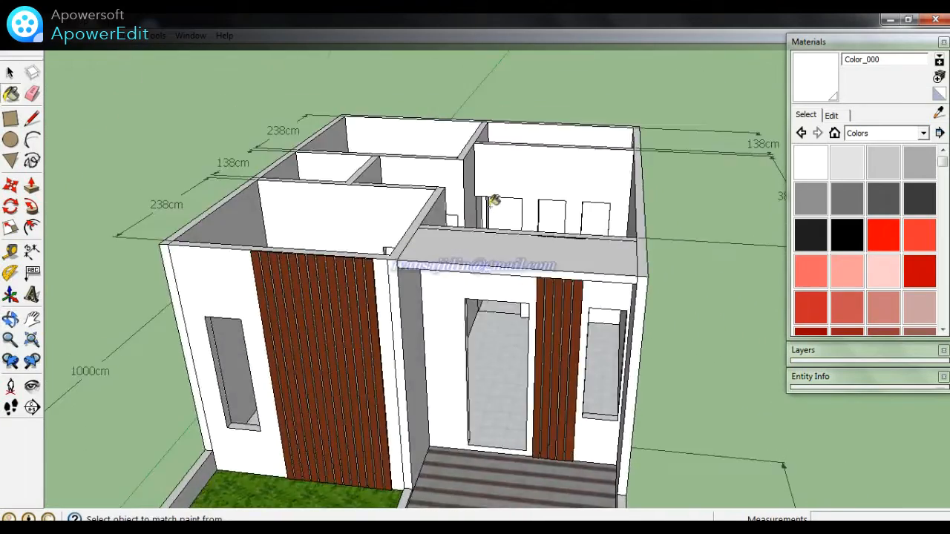
# - Push/Pull the front face of the entrance canopy outward about 60 cm beyond the side walls
pyautogui.scroll(4, 488, 284)
pyautogui.scroll(-1, 518, 267)
pyautogui.moveTo(519, 267); pyautogui.dragTo(506, 253, button='middle')
pyautogui.scroll(3, 505, 254)
pyautogui.press('p')
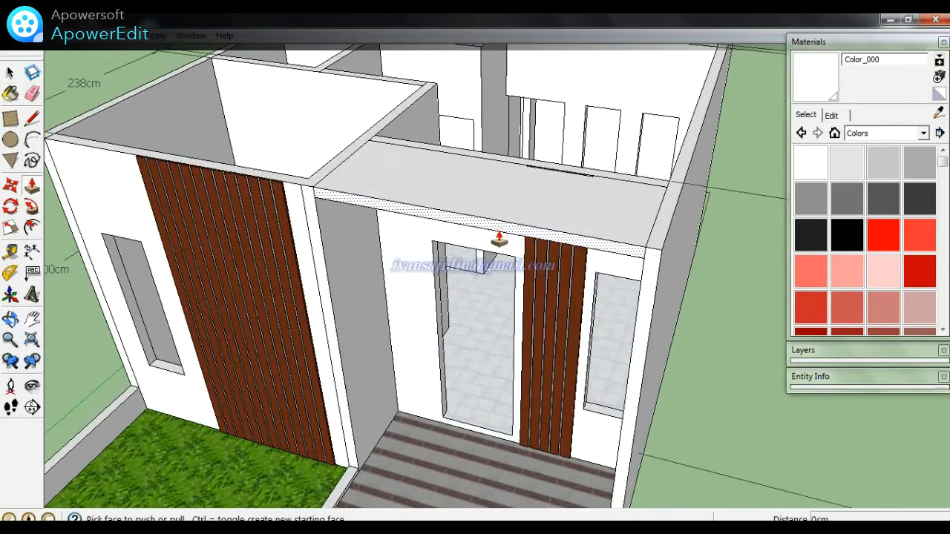
pyautogui.click(494, 248)
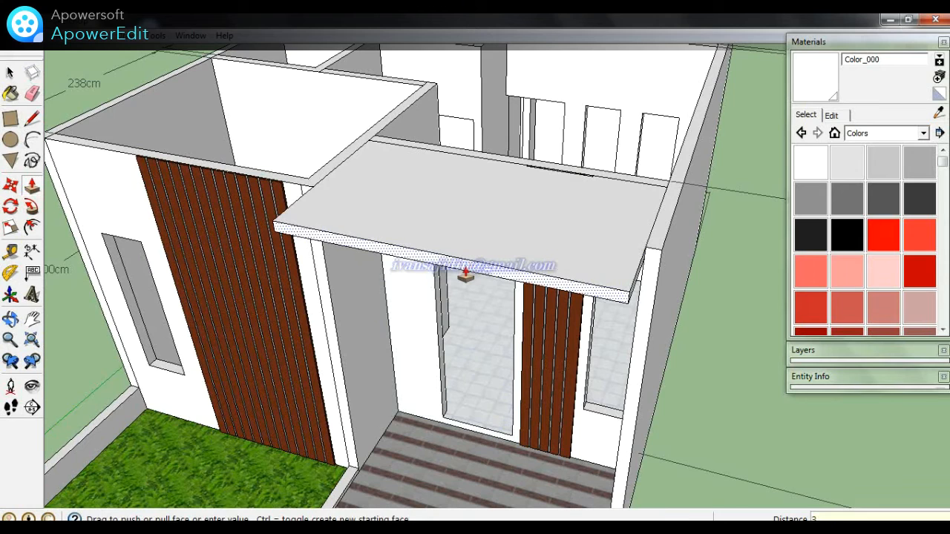
pyautogui.press('Return')
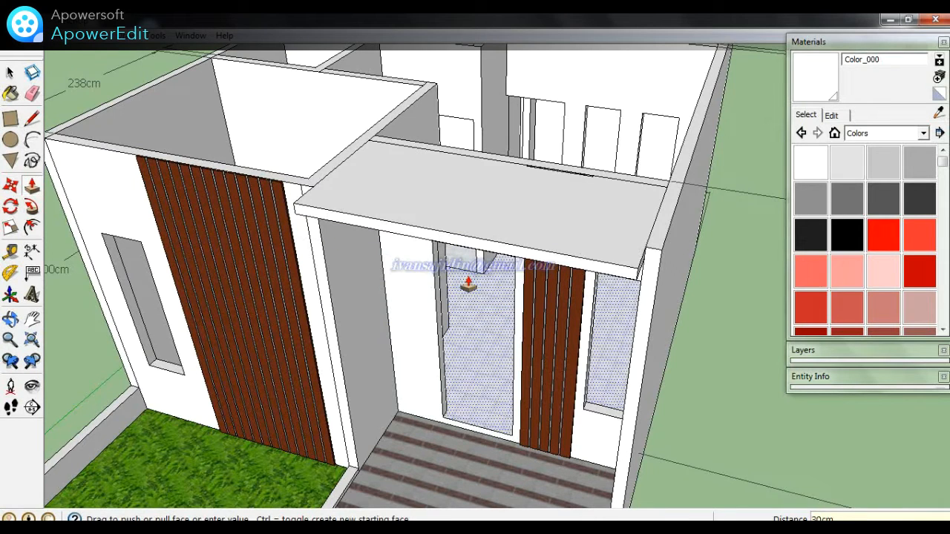
pyautogui.press('Return')
# - Push/Pull the canopy overhang's end face about 294 cm across the facade to the lawn-side outer wall
pyautogui.scroll(-3, 473, 285)
pyautogui.moveTo(489, 284); pyautogui.dragTo(800, 276, button='middle')
pyautogui.click(598, 237)
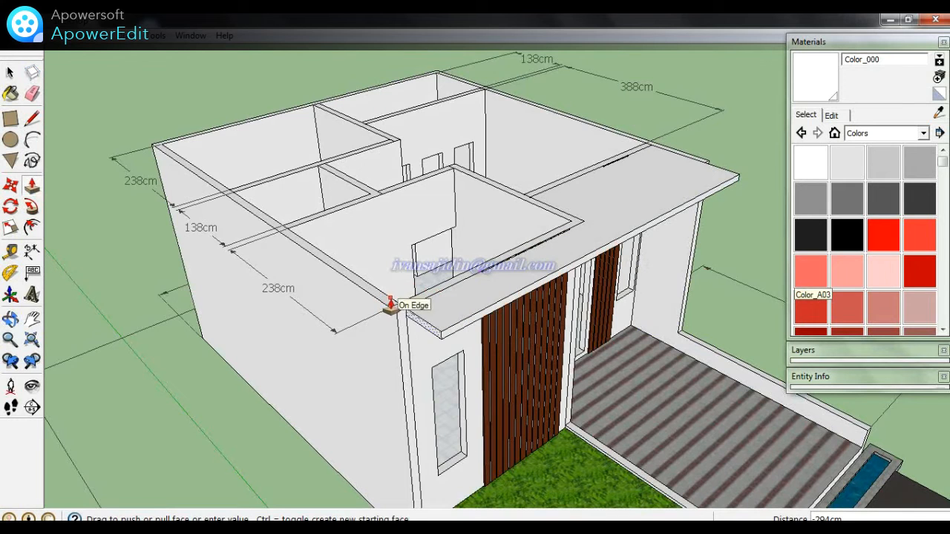
# - Push/Pull the lawn-side wall's front end 60 cm to the canopy edge, plus another 30 cm
pyautogui.scroll(-2, 391, 305)
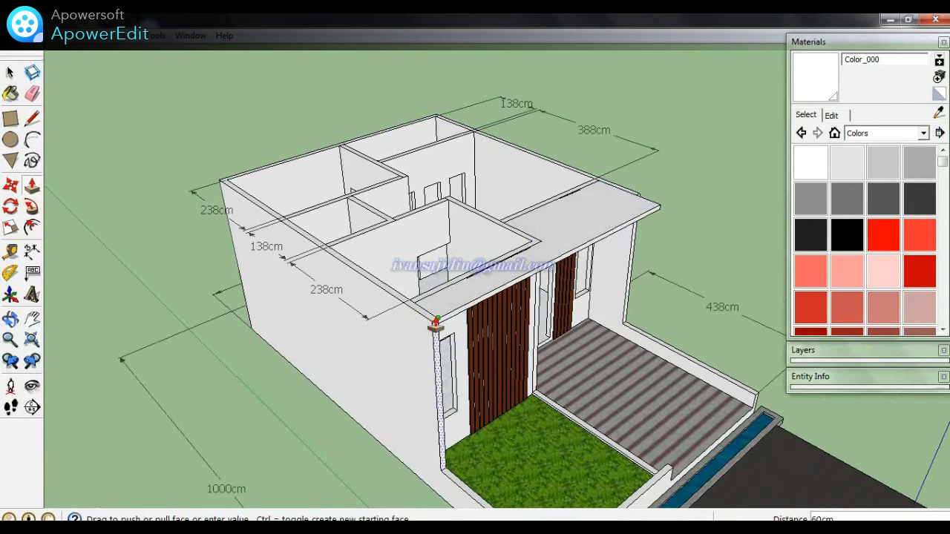
pyautogui.click(439, 321)
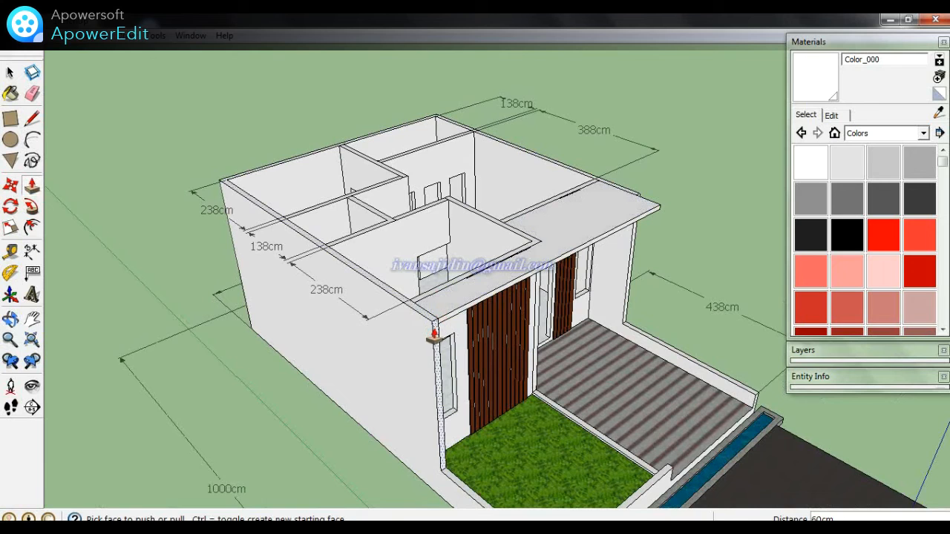
pyautogui.click(435, 336)
pyautogui.write('30')
pyautogui.press('Return')
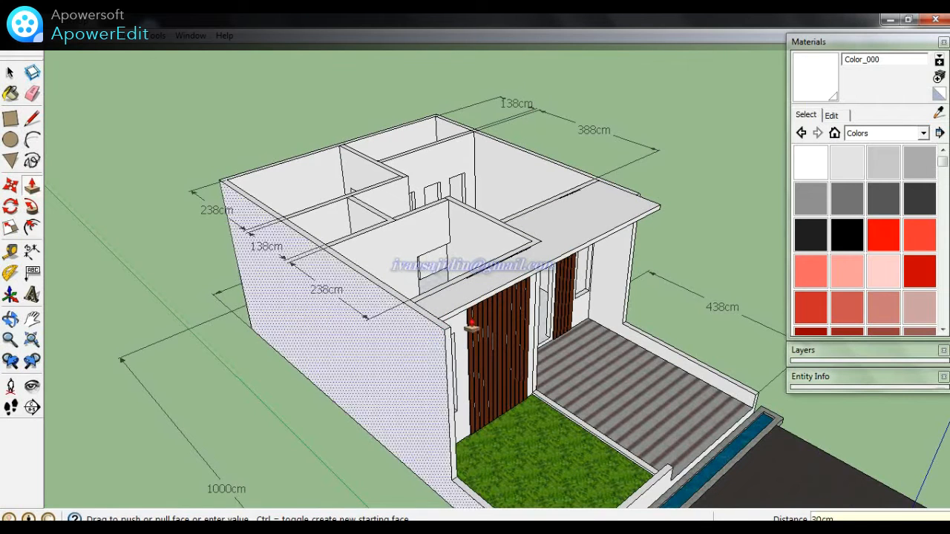
# - Push/Pull the terrace-side wall's front end 90 cm to align with the opposite side wall
pyautogui.scroll(3, 610, 282)
pyautogui.click(643, 256)
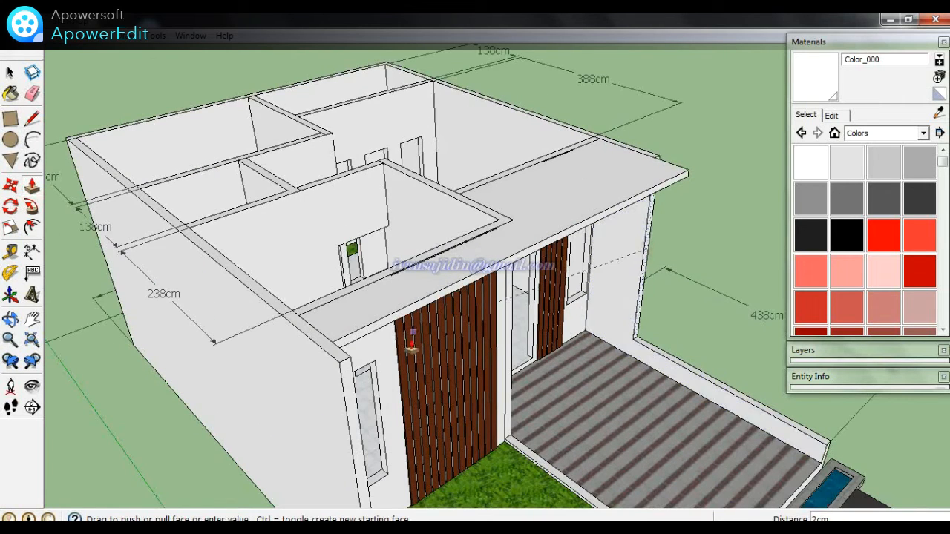
pyautogui.click(346, 368)
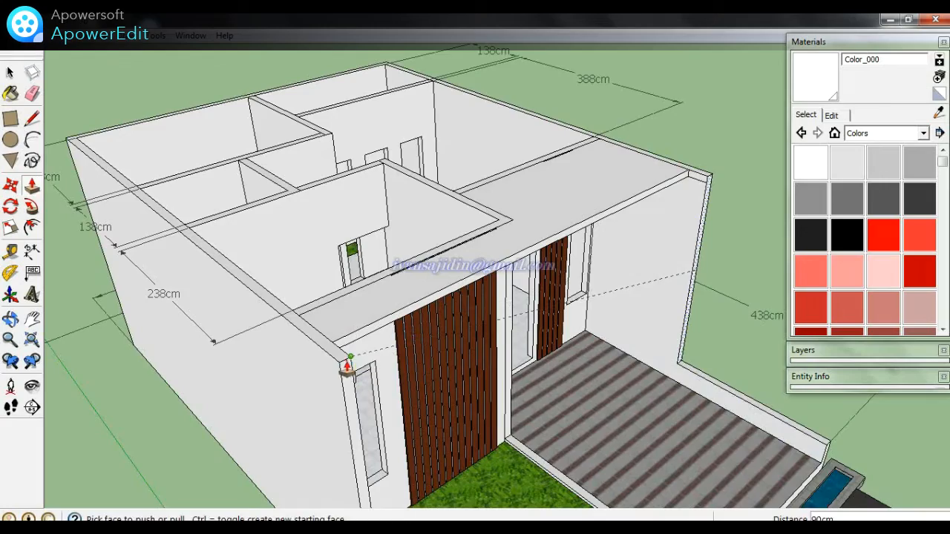
# - Erase the leftover edge lines on the extended front ends of the side walls
pyautogui.moveTo(603, 244); pyautogui.dragTo(610, 227, button='middle')
pyautogui.scroll(2, 711, 182)
pyautogui.scroll(2, 711, 183)
pyautogui.press('e')
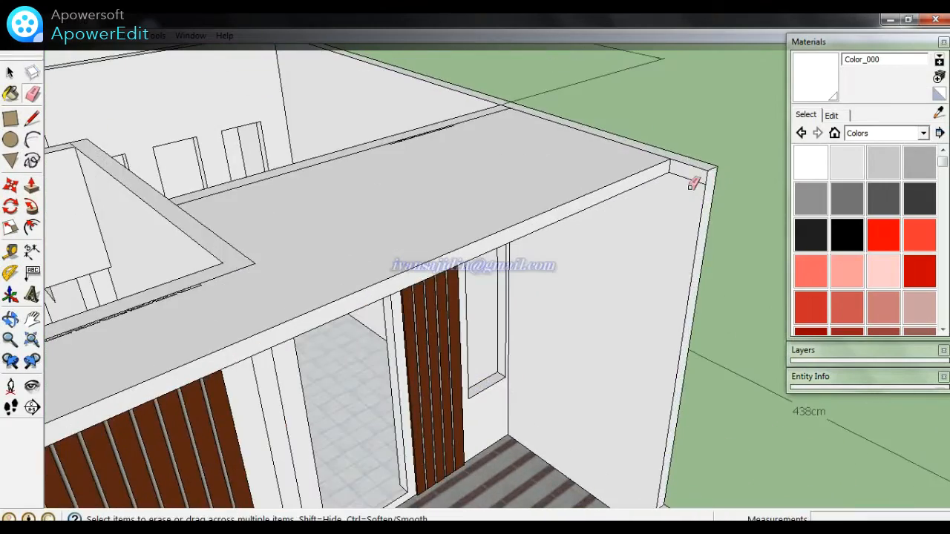
pyautogui.scroll(-5, 690, 181)
pyautogui.moveTo(663, 278)
pyautogui.mouseDown(button='middle')
pyautogui.moveTo(621, 335)
pyautogui.moveTo(335, 324)
pyautogui.mouseUp(button='middle')
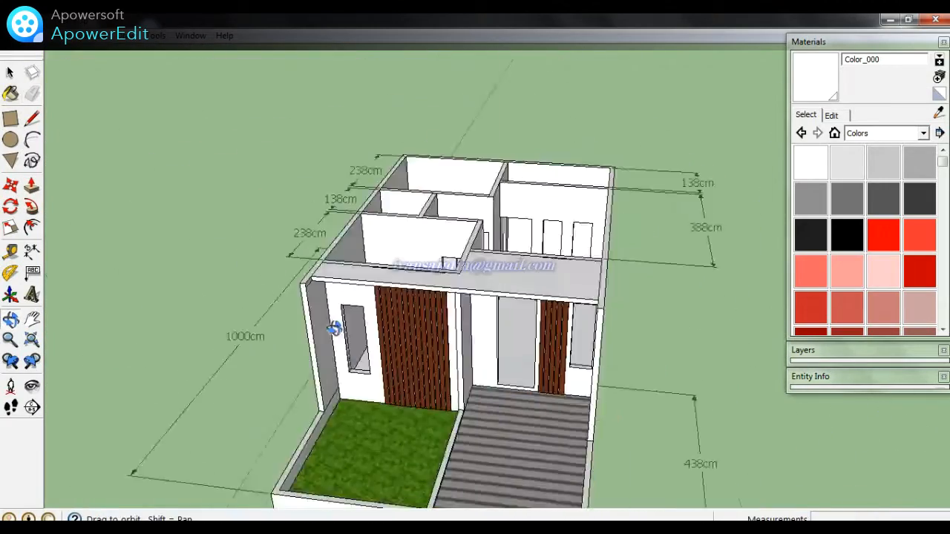
pyautogui.scroll(3, 315, 265)
pyautogui.scroll(2, 296, 249)
pyautogui.scroll(-3, 309, 254)
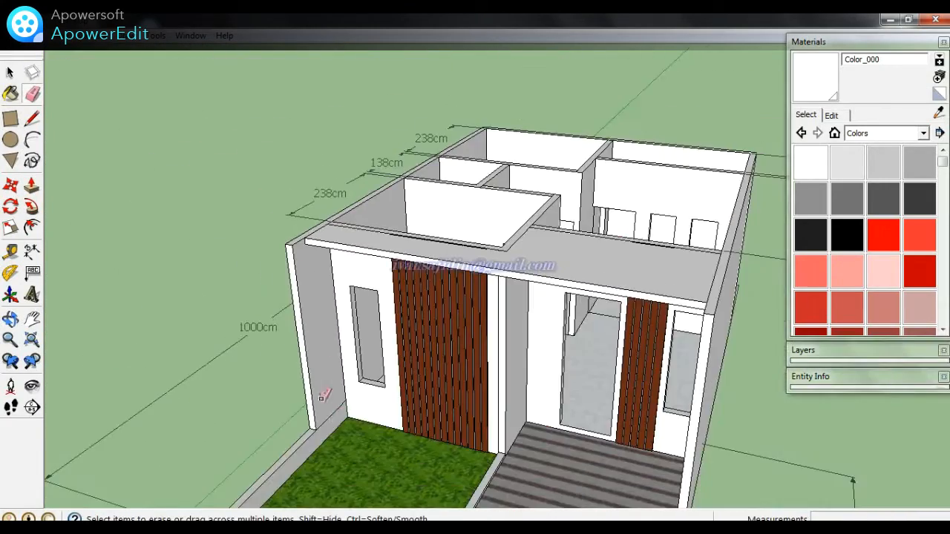
# - Place two crossing Tape Measure guides through the centre of the canopy's underside above the entrance
pyautogui.scroll(-3, 335, 405)
pyautogui.moveTo(568, 418)
pyautogui.mouseDown(button='middle')
pyautogui.moveTo(630, 398)
pyautogui.moveTo(716, 292)
pyautogui.moveTo(572, 339)
pyautogui.moveTo(494, 409)
pyautogui.moveTo(502, 339)
pyautogui.mouseUp(button='middle')
pyautogui.scroll(2, 480, 256)
pyautogui.moveTo(462, 272)
pyautogui.mouseDown(button='middle')
pyautogui.moveTo(522, 159)
pyautogui.moveTo(558, 141)
pyautogui.moveTo(590, 148)
pyautogui.moveTo(590, 139)
pyautogui.mouseUp(button='middle')
pyautogui.scroll(-3, 540, 223)
pyautogui.scroll(4, 564, 158)
pyautogui.click(829, 42)
pyautogui.press('t')
pyautogui.click(700, 99)
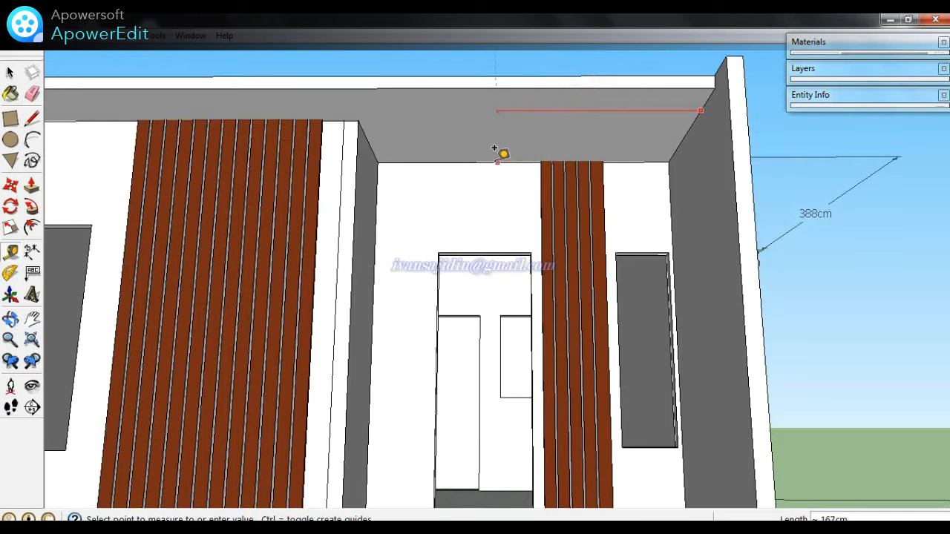
pyautogui.click(379, 154)
pyautogui.scroll(3, 530, 77)
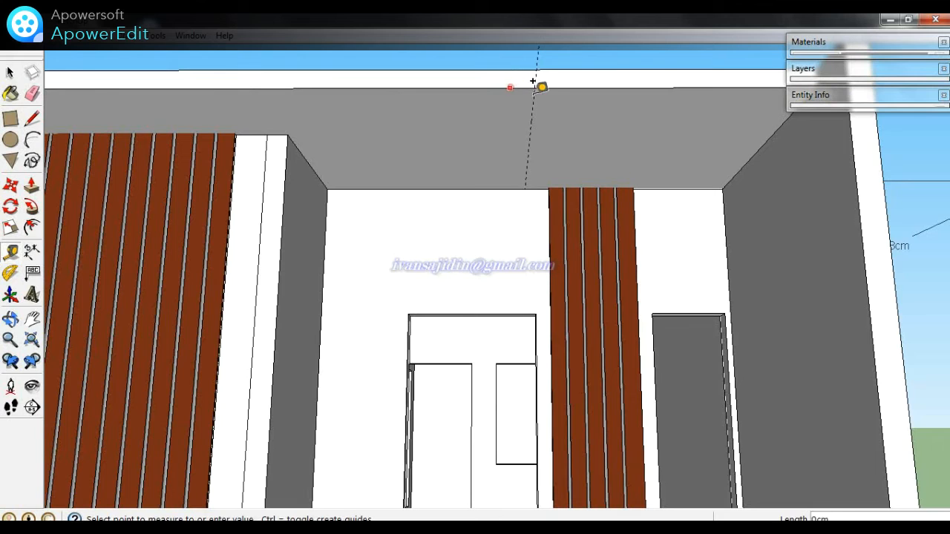
pyautogui.click(530, 126)
# - Draw a circle with a 5 cm radius at the guides' crossing and make it a group
pyautogui.moveTo(530, 126); pyautogui.dragTo(169, 154, button='middle')
pyautogui.click(10, 140)
pyautogui.scroll(3, 594, 92)
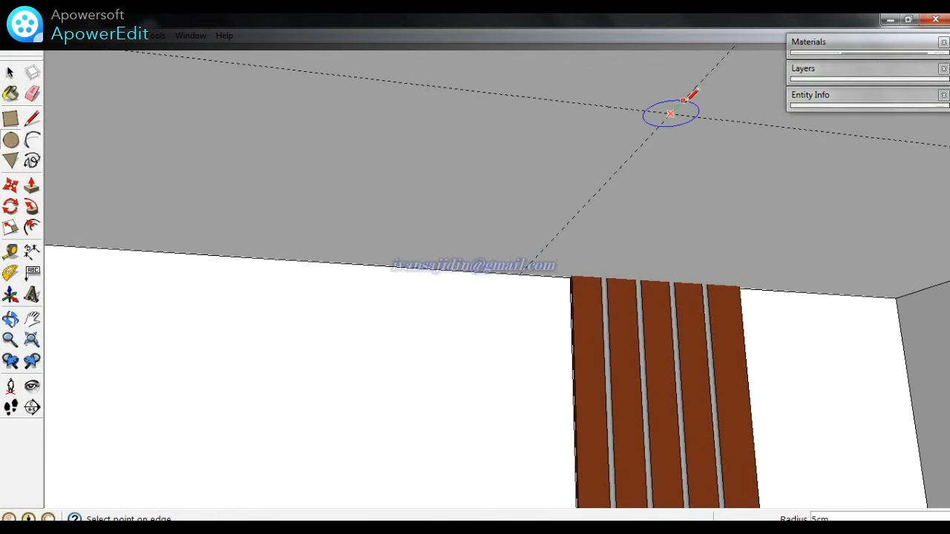
pyautogui.scroll(1, 688, 107)
pyautogui.press('space')
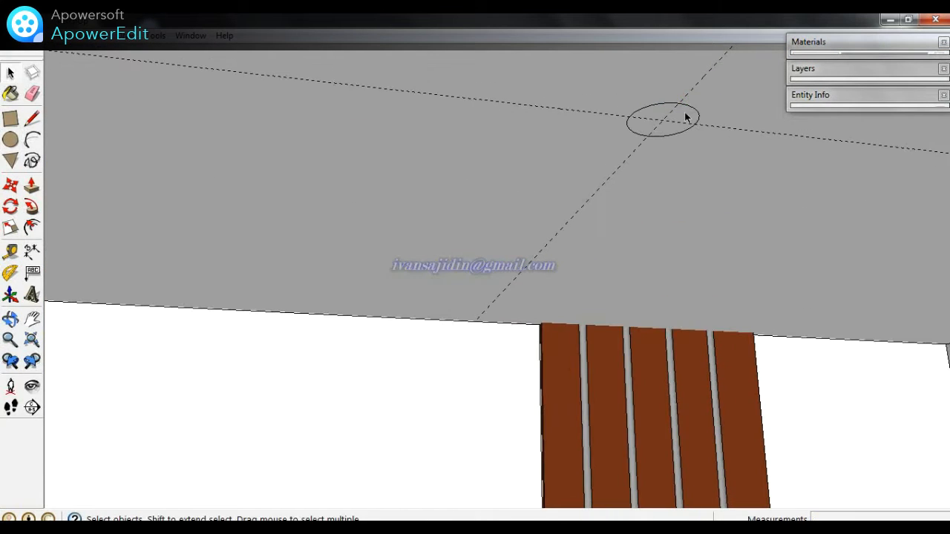
pyautogui.rightClick(685, 115)
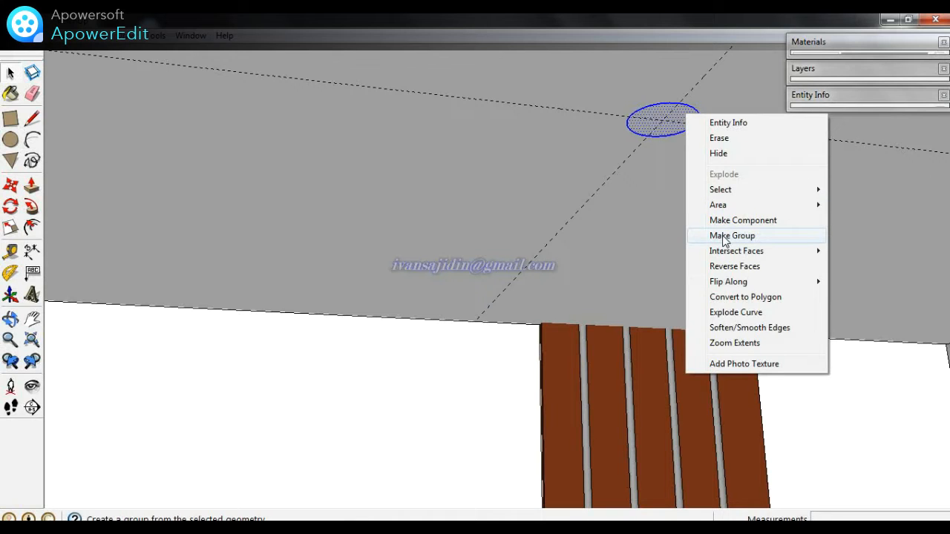
pyautogui.click(724, 236)
# - Inside the group, Push/Pull the circle 10 cm down to form a ceiling lamp cylinder
pyautogui.doubleClick(688, 116)
pyautogui.press('p')
pyautogui.moveTo(689, 119); pyautogui.dragTo(688, 203)
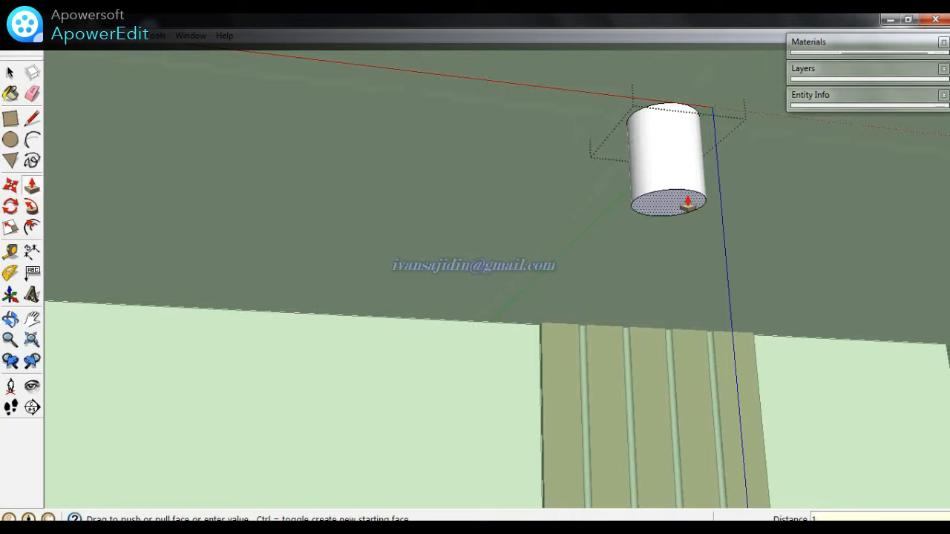
pyautogui.press('Return')
# - Offset the cylinder's bottom circle inward to form a thin rim
pyautogui.scroll(2, 687, 204)
pyautogui.press('f')
pyautogui.click(623, 204)
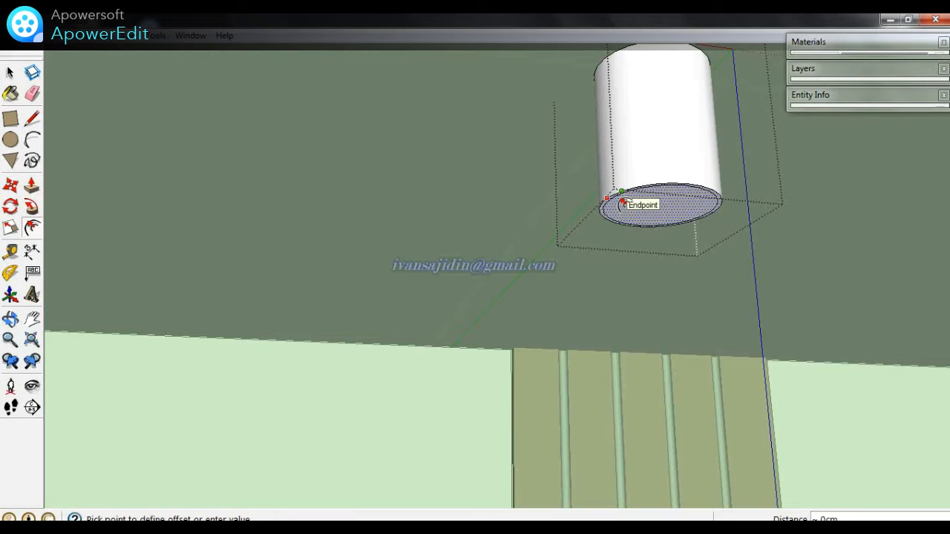
pyautogui.write('1')
pyautogui.press('Return')
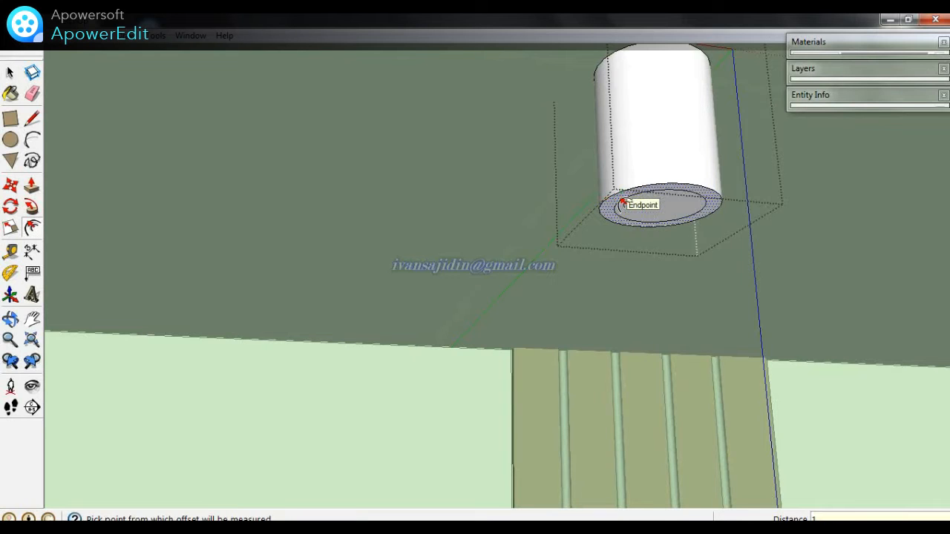
# - Push/Pull the inner circle 10 cm up to hollow out the lamp cylinder and close the group
pyautogui.press('p')
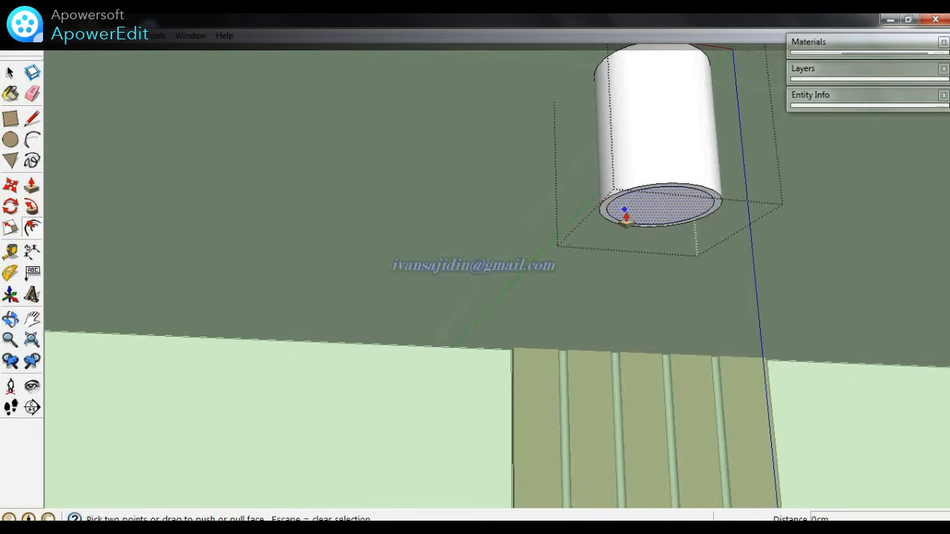
pyautogui.click(636, 217)
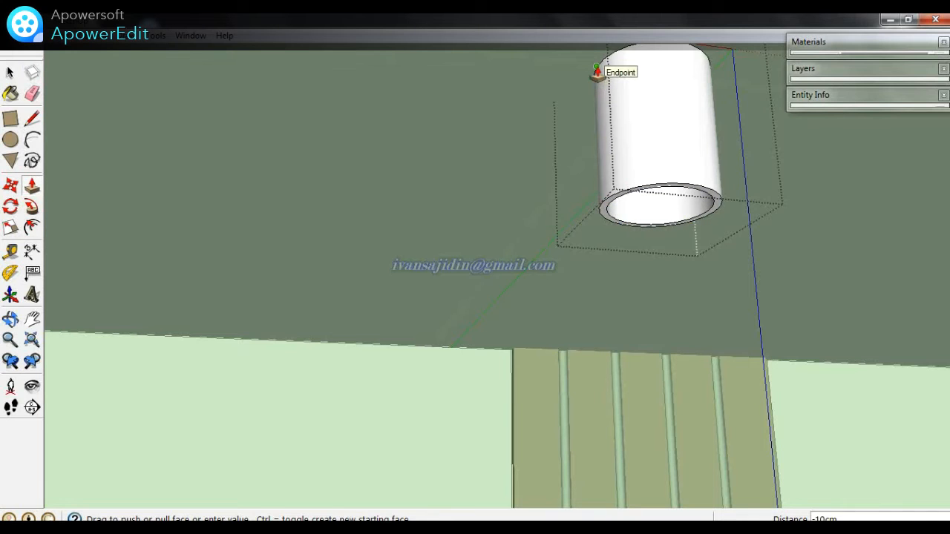
pyautogui.scroll(-2, 582, 194)
pyautogui.press('space')
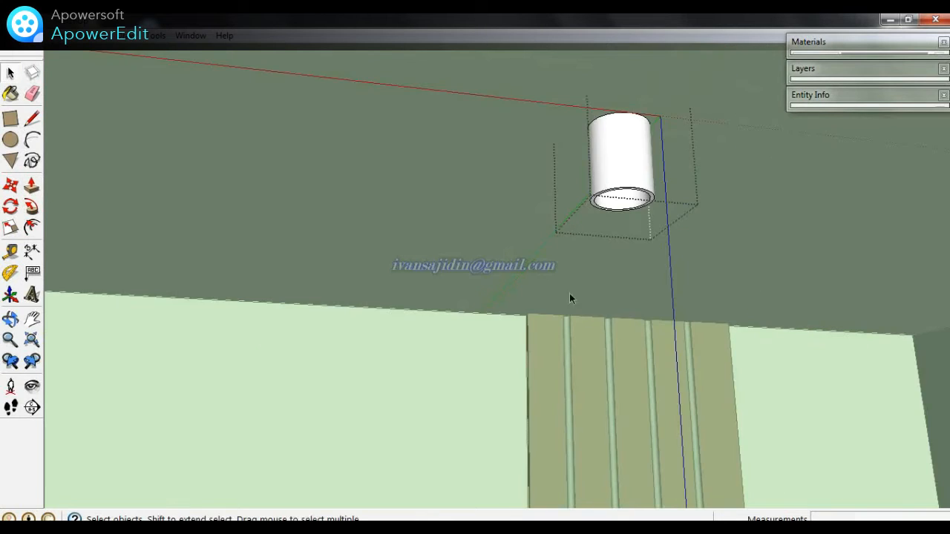
pyautogui.click(558, 328)
pyautogui.moveTo(558, 328); pyautogui.dragTo(534, 299, button='middle')
pyautogui.scroll(-3, 533, 349)
pyautogui.scroll(3, 545, 275)
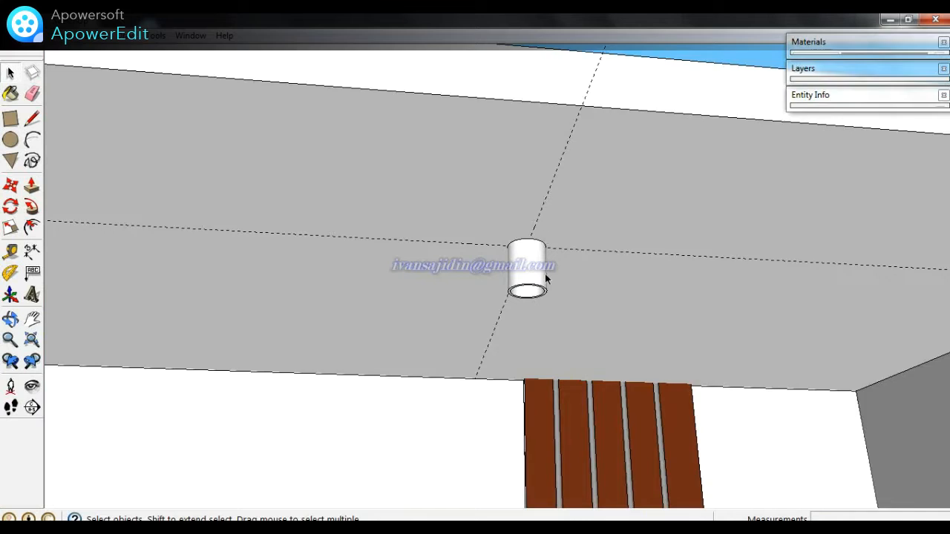
# - Open the lamp group and try painting the cylinder with Color_008 and with Color_007
pyautogui.press('b')
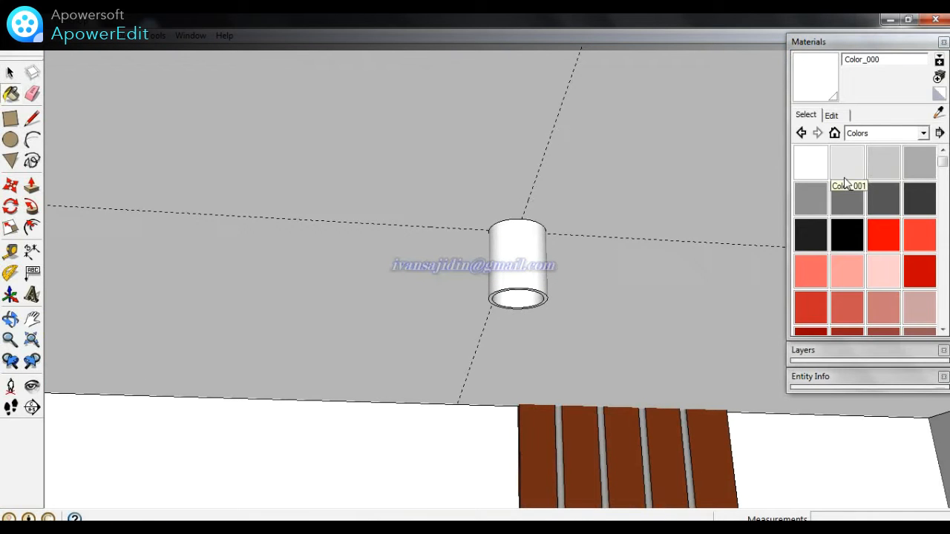
pyautogui.click(814, 236)
pyautogui.press('space')
pyautogui.doubleClick(529, 271)
pyautogui.press('b')
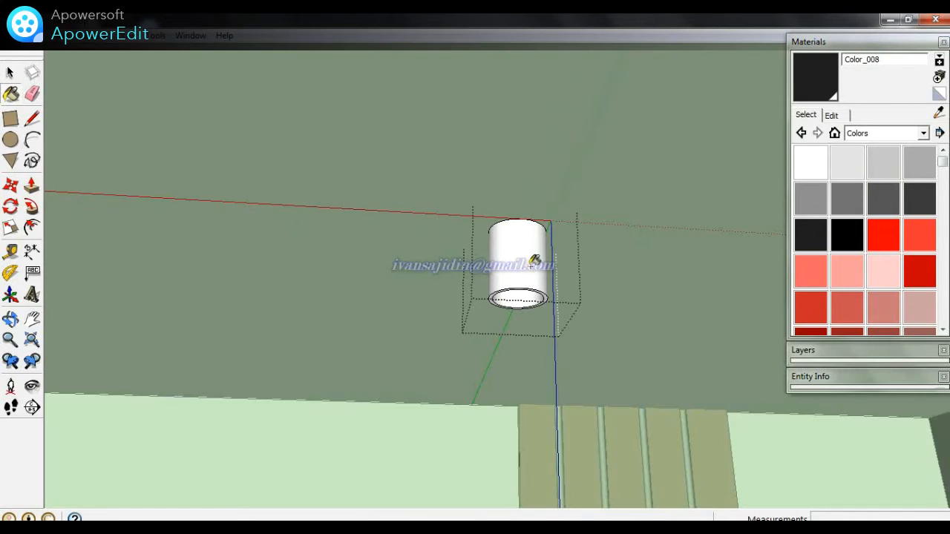
pyautogui.keyDown('ctrl'); pyautogui.keyDown('shift'); pyautogui.click(532, 265); pyautogui.keyUp('shift'); pyautogui.keyUp('ctrl')
pyautogui.scroll(-1, 534, 266)
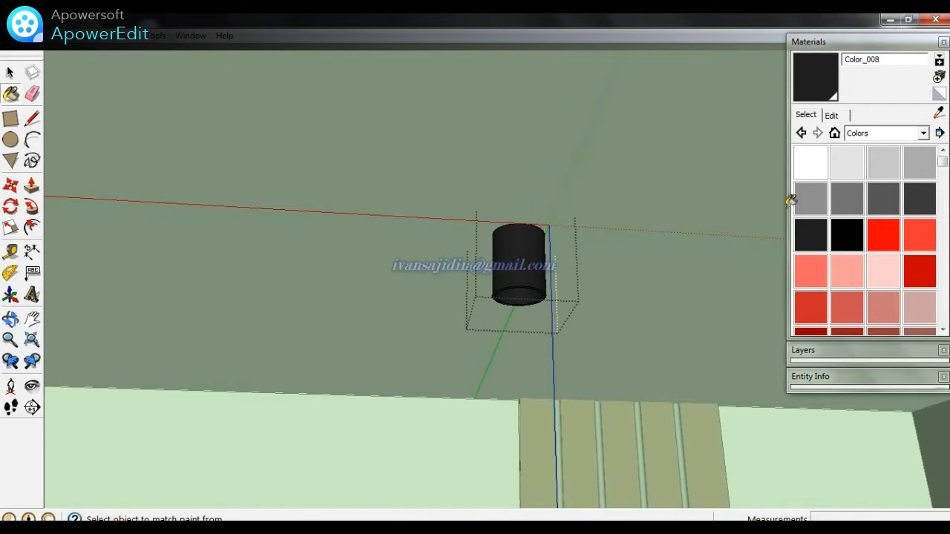
pyautogui.click(914, 204)
pyautogui.keyDown('ctrl'); pyautogui.keyDown('shift'); pyautogui.click(528, 244); pyautogui.keyUp('shift'); pyautogui.keyUp('ctrl')
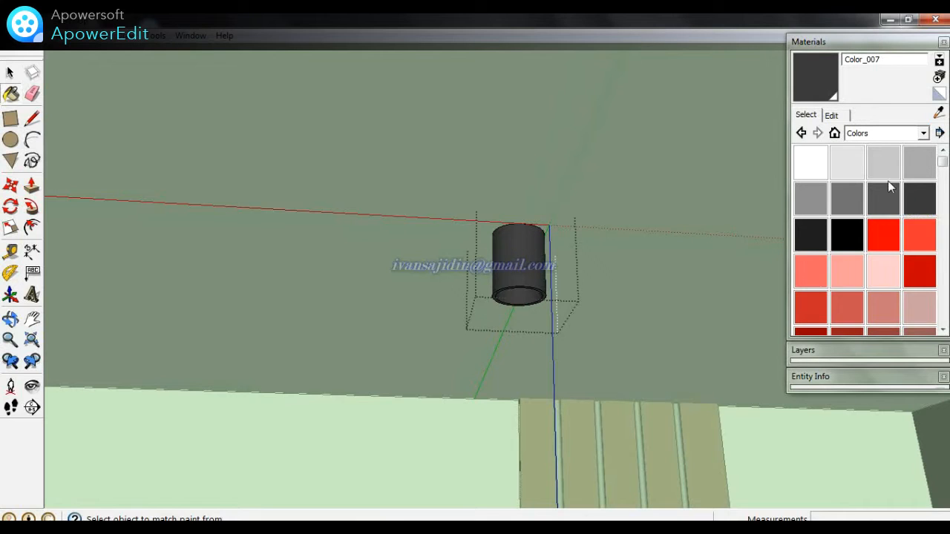
# - Paint the lamp cylinder with the brown Color_B18 and close its group
pyautogui.moveTo(941, 163); pyautogui.dragTo(943, 182)
pyautogui.click(809, 221)
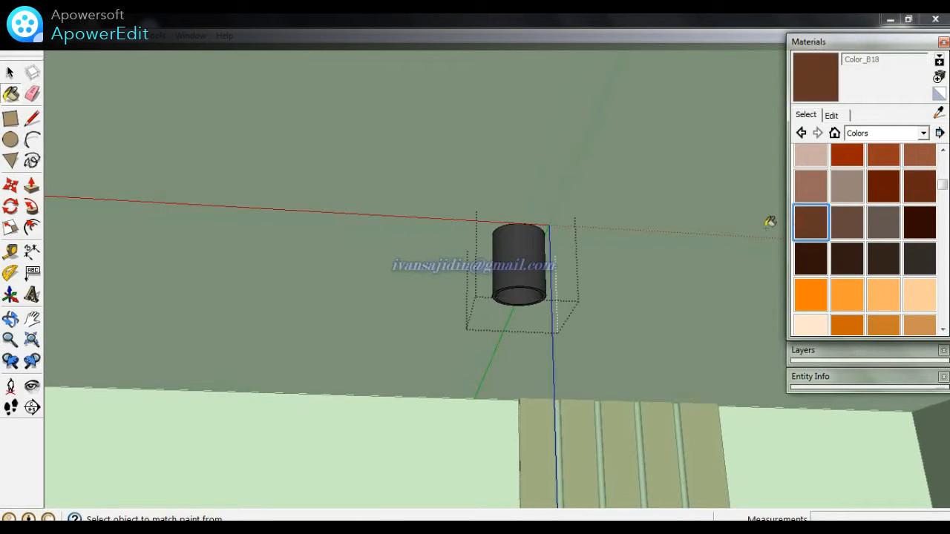
pyautogui.click(532, 267)
pyautogui.press('space')
pyautogui.scroll(-2, 467, 310)
pyautogui.click(437, 329)
# - Reopen the lamp group, draw a line across the inner rim to create a closing face, and erase the line
pyautogui.scroll(5, 500, 289)
pyautogui.moveTo(502, 291); pyautogui.dragTo(534, 206, button='middle')
pyautogui.scroll(2, 501, 290)
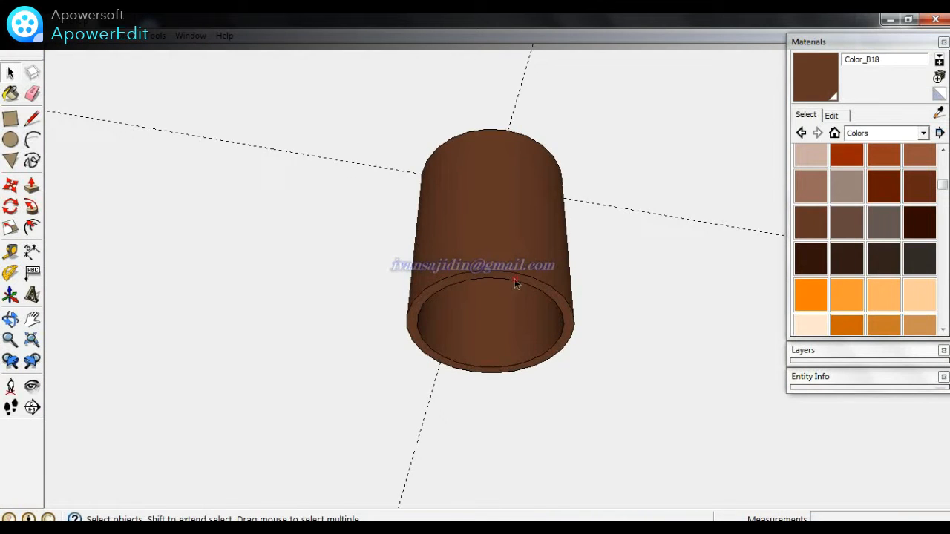
pyautogui.doubleClick(514, 279)
pyautogui.scroll(2, 507, 297)
pyautogui.press('l')
pyautogui.click(462, 393)
pyautogui.click(506, 268)
pyautogui.press('e')
pyautogui.click(496, 302)
# - Push/Pull the closing face 1 cm up into the cylinder and paint the recess with Color_B18
pyautogui.click(905, 134)
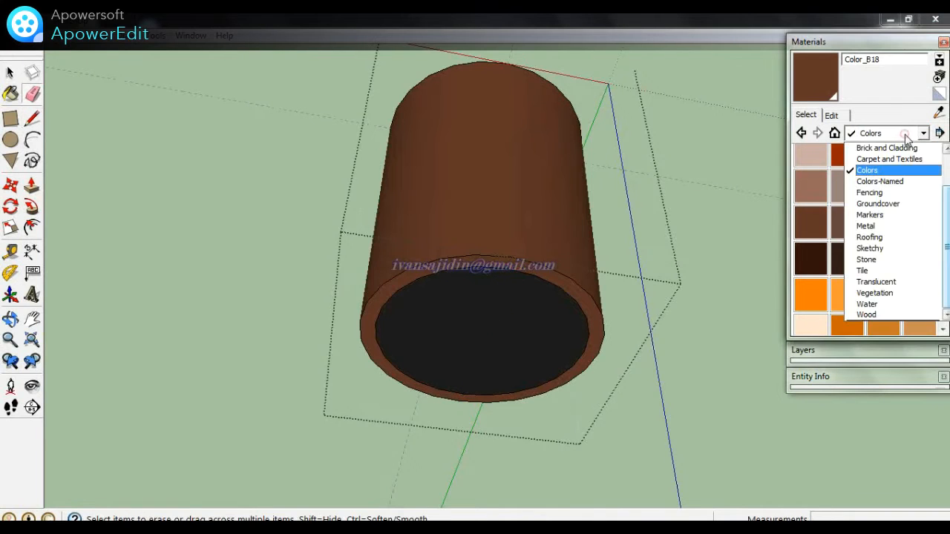
pyautogui.click(909, 134)
pyautogui.scroll(2, 505, 283)
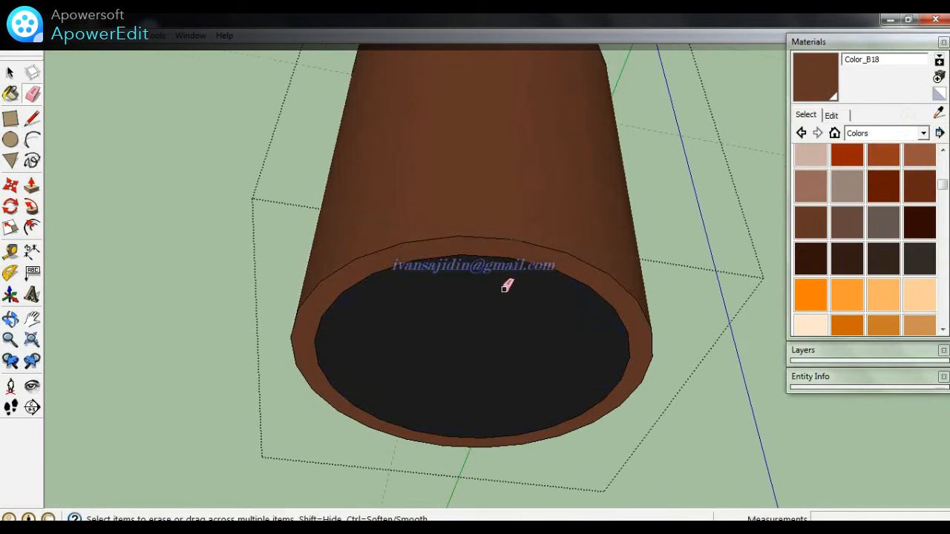
pyautogui.press('p')
pyautogui.moveTo(490, 312); pyautogui.dragTo(496, 286)
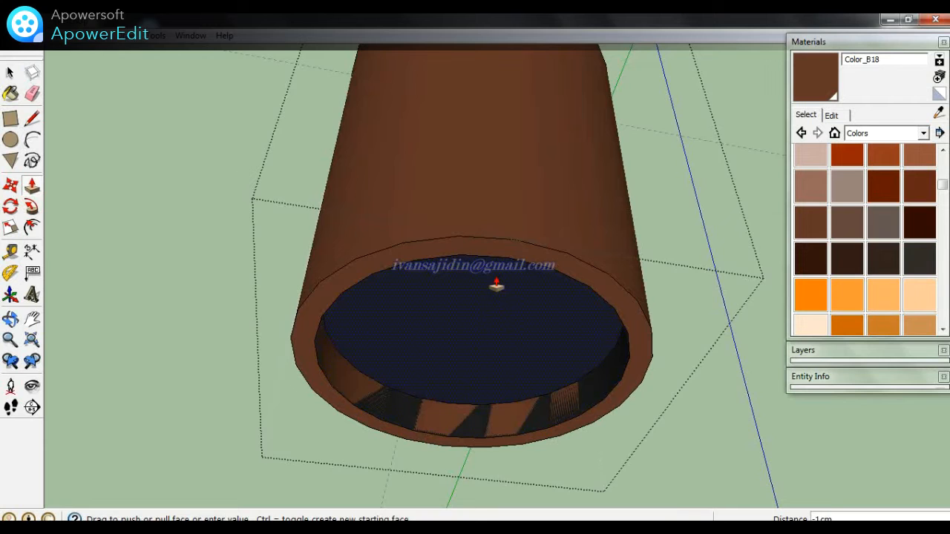
pyautogui.click(496, 285)
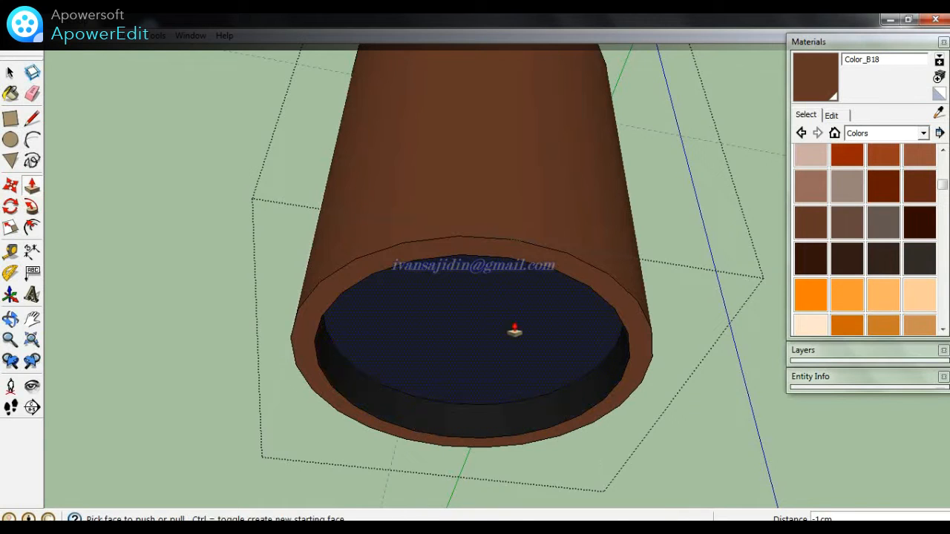
pyautogui.click(825, 81)
pyautogui.click(604, 364)
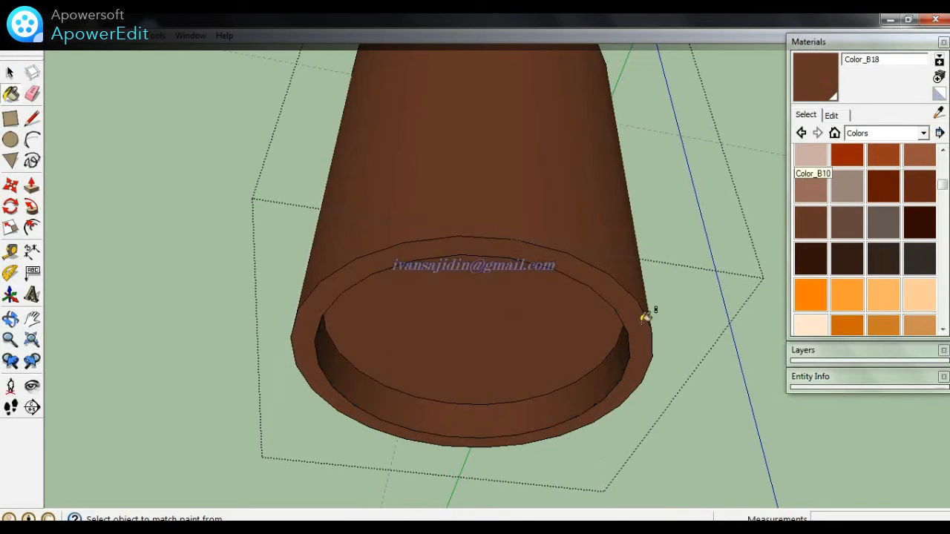
# - Paint the recessed disc inside the lamp cylinder with the translucent crushed resin material and close the lamp group
pyautogui.click(906, 136)
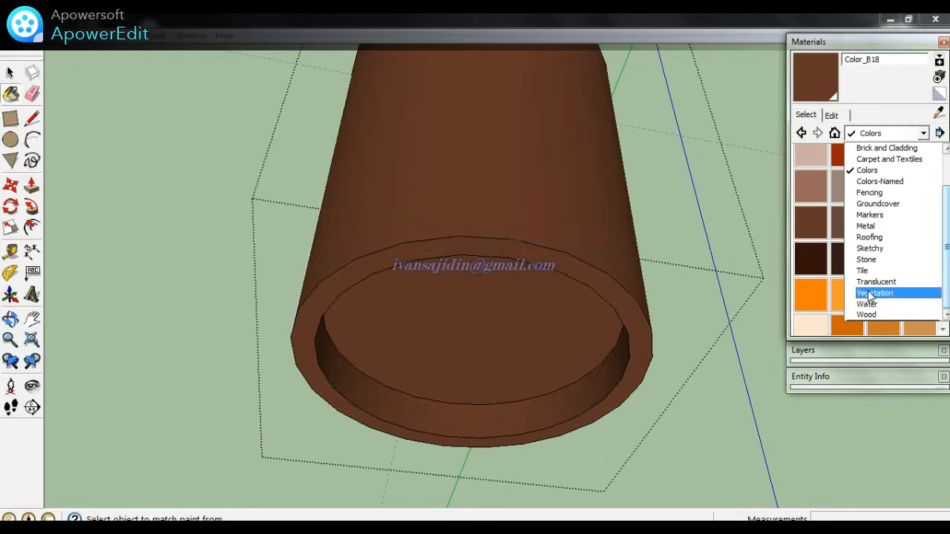
pyautogui.click(875, 282)
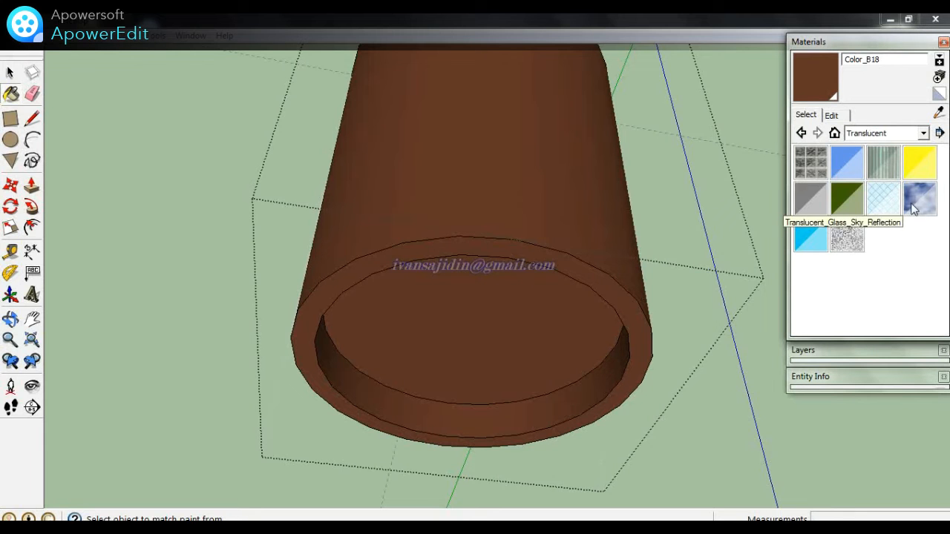
pyautogui.click(851, 237)
pyautogui.click(544, 303)
pyautogui.scroll(5, 547, 303)
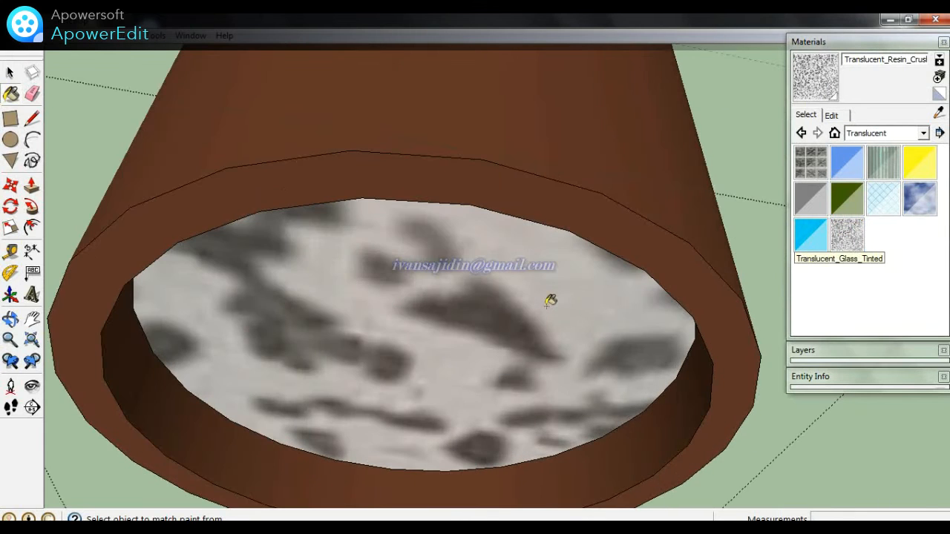
pyautogui.scroll(3, 612, 276)
pyautogui.moveTo(604, 272)
pyautogui.mouseDown(button='middle')
pyautogui.moveTo(715, 352)
pyautogui.moveTo(551, 299)
pyautogui.moveTo(623, 408)
pyautogui.moveTo(525, 196)
pyautogui.moveTo(480, 186)
pyautogui.moveTo(378, 79)
pyautogui.moveTo(350, 138)
pyautogui.moveTo(311, 143)
pyautogui.mouseUp(button='middle')
pyautogui.scroll(-10, 311, 143)
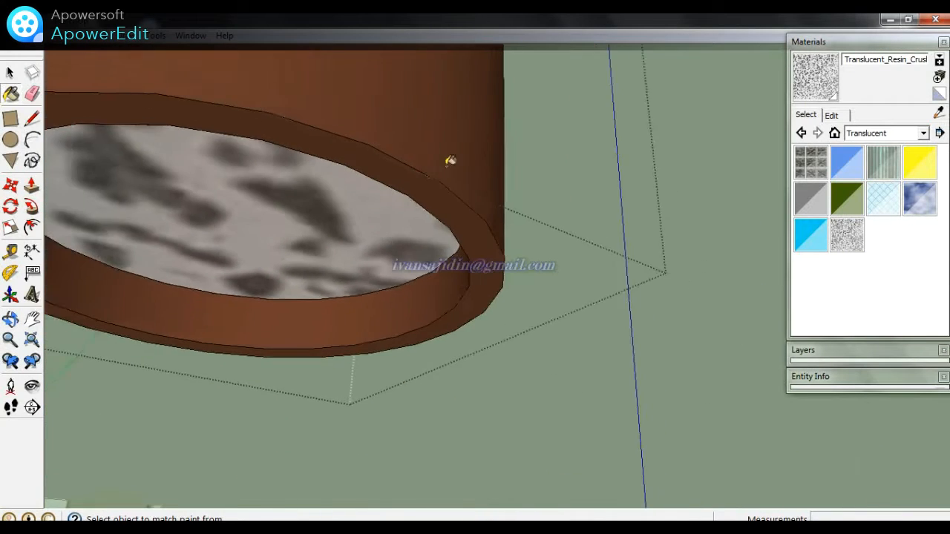
pyautogui.press('space')
pyautogui.scroll(-6, 381, 277)
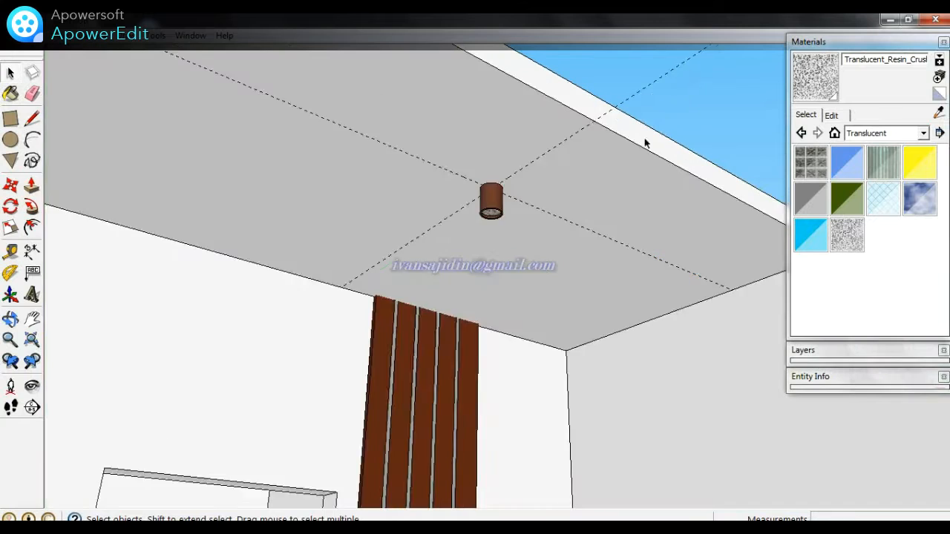
# - Erase the guide lines crossing under the canopy around the lamp and collapse the Materials palette
pyautogui.scroll(3, 624, 147)
pyautogui.press('e')
pyautogui.click(591, 191)
pyautogui.scroll(5, 466, 136)
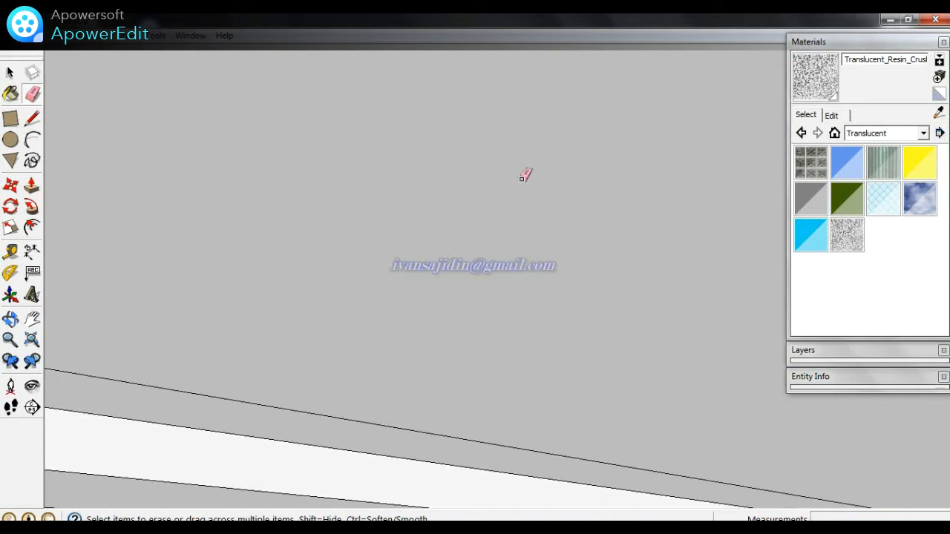
pyautogui.scroll(-5, 558, 158)
pyautogui.moveTo(560, 157)
pyautogui.mouseDown(button='middle')
pyautogui.moveTo(512, 201)
pyautogui.moveTo(317, 196)
pyautogui.moveTo(359, 248)
pyautogui.moveTo(363, 290)
pyautogui.mouseUp(button='middle')
pyautogui.scroll(-3, 337, 208)
pyautogui.click(851, 46)
# - Examine the room layout of the house from above, from the front facade around to the rear rooms
pyautogui.moveTo(556, 186); pyautogui.dragTo(564, 353, button='middle')
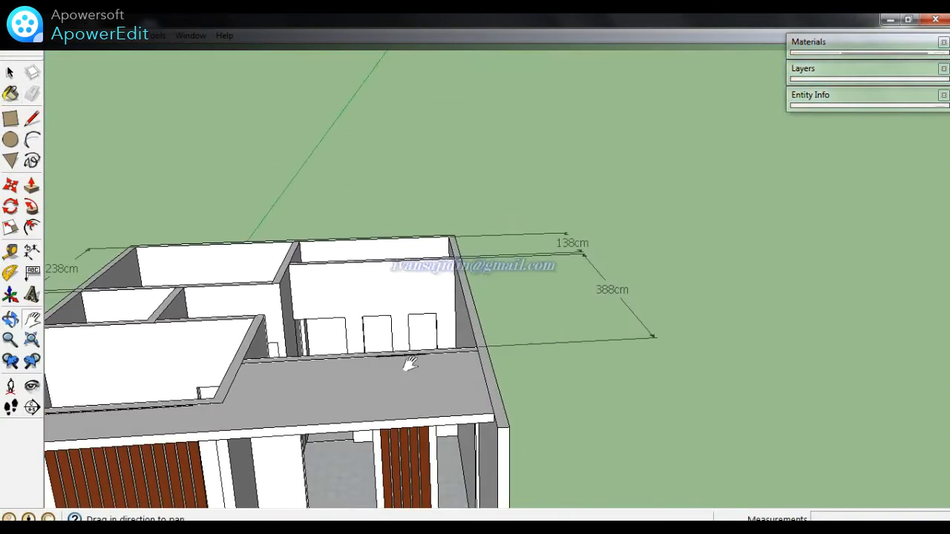
pyautogui.keyDown('shift'); pyautogui.moveTo(408, 363); pyautogui.dragTo(623, 156, button='middle'); pyautogui.keyUp('shift')
pyautogui.scroll(-3, 572, 245)
pyautogui.scroll(-4, 550, 286)
pyautogui.moveTo(550, 287); pyautogui.dragTo(616, 165, button='middle')
pyautogui.scroll(4, 575, 259)
pyautogui.keyDown('shift'); pyautogui.moveTo(575, 259); pyautogui.dragTo(260, 487, button='middle'); pyautogui.keyUp('shift')
pyautogui.scroll(3, 567, 252)
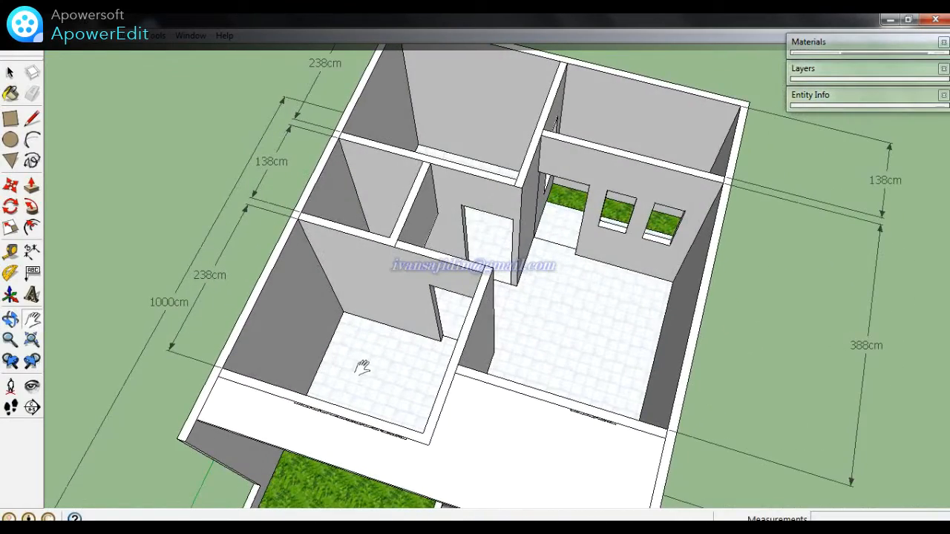
pyautogui.moveTo(383, 357); pyautogui.dragTo(620, 258, button='middle')
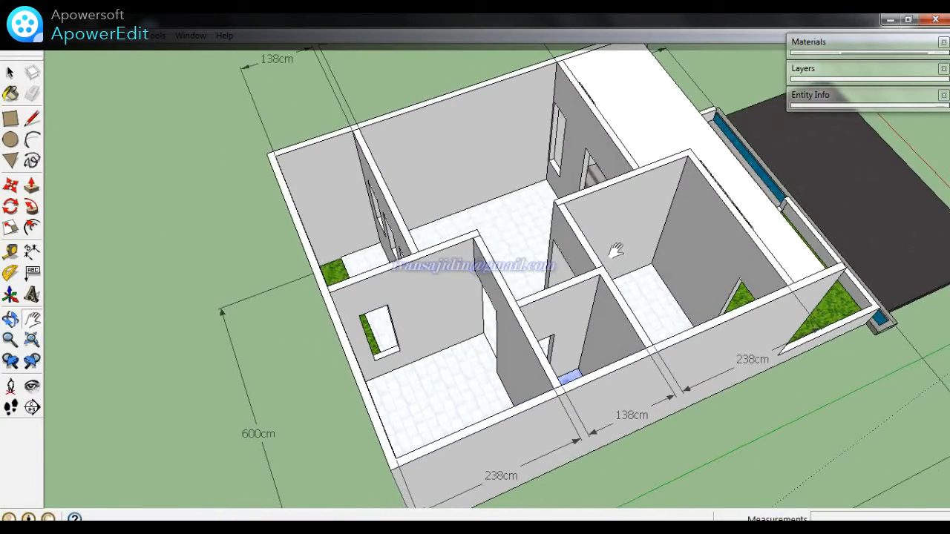
pyautogui.moveTo(501, 273); pyautogui.dragTo(548, 236, button='middle')
pyautogui.scroll(2, 548, 236)
pyautogui.moveTo(553, 286); pyautogui.dragTo(784, 280, button='middle')
pyautogui.scroll(3, 710, 343)
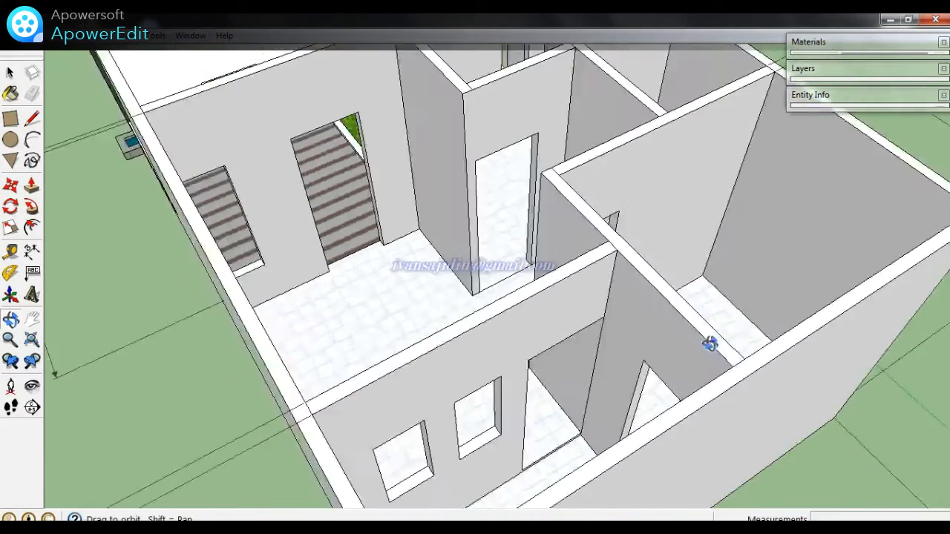
pyautogui.scroll(3, 642, 333)
pyautogui.press('space')
pyautogui.click(630, 326)
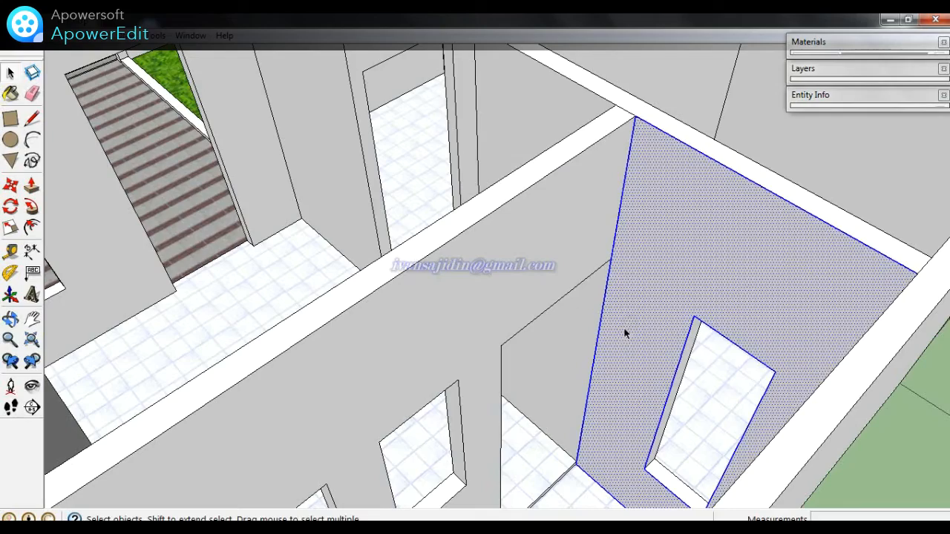
pyautogui.press('Escape')
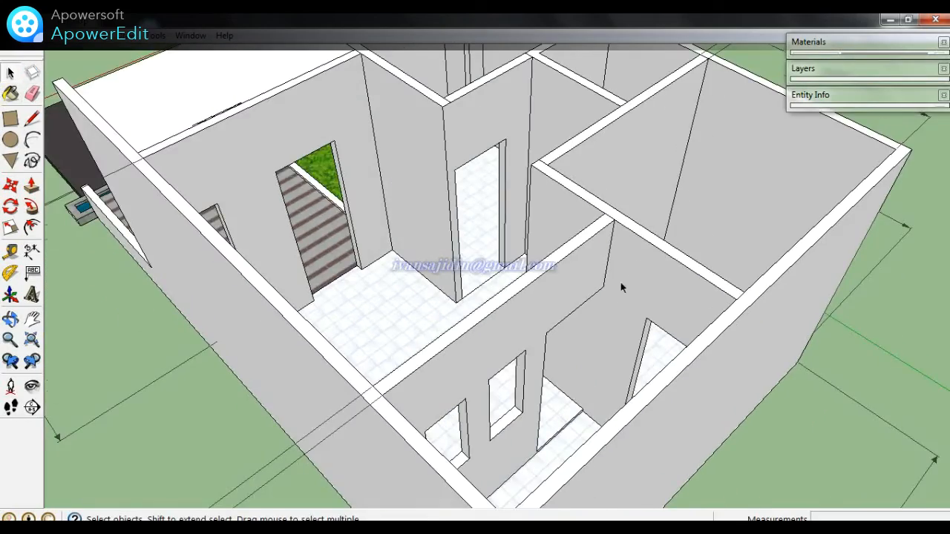
# - Draw a rectangle along the edge of the floor step at the rear doorway
pyautogui.scroll(-3, 621, 287)
pyautogui.moveTo(621, 287); pyautogui.dragTo(855, 304, button='middle')
pyautogui.scroll(2, 684, 226)
pyautogui.moveTo(684, 228)
pyautogui.mouseDown(button='middle')
pyautogui.moveTo(721, 262)
pyautogui.moveTo(515, 297)
pyautogui.moveTo(647, 308)
pyautogui.moveTo(627, 323)
pyautogui.moveTo(623, 346)
pyautogui.moveTo(532, 322)
pyautogui.moveTo(585, 354)
pyautogui.moveTo(547, 286)
pyautogui.moveTo(562, 306)
pyautogui.mouseUp(button='middle')
pyautogui.scroll(4, 578, 349)
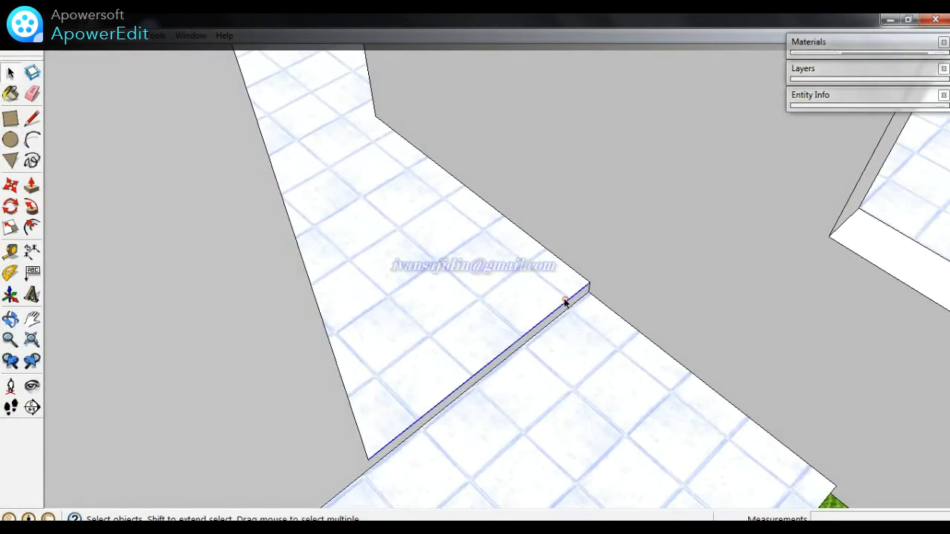
pyautogui.click(564, 302)
pyautogui.press('r')
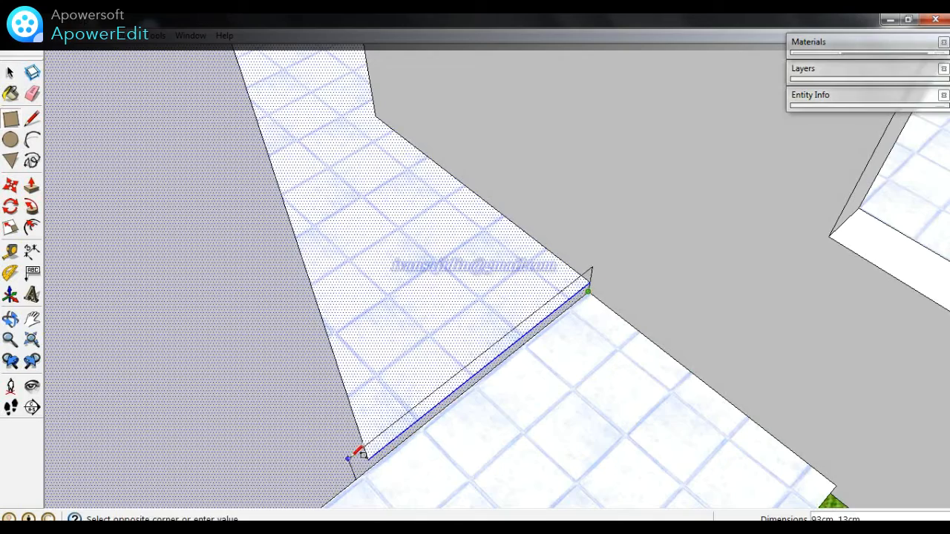
pyautogui.scroll(-7, 523, 380)
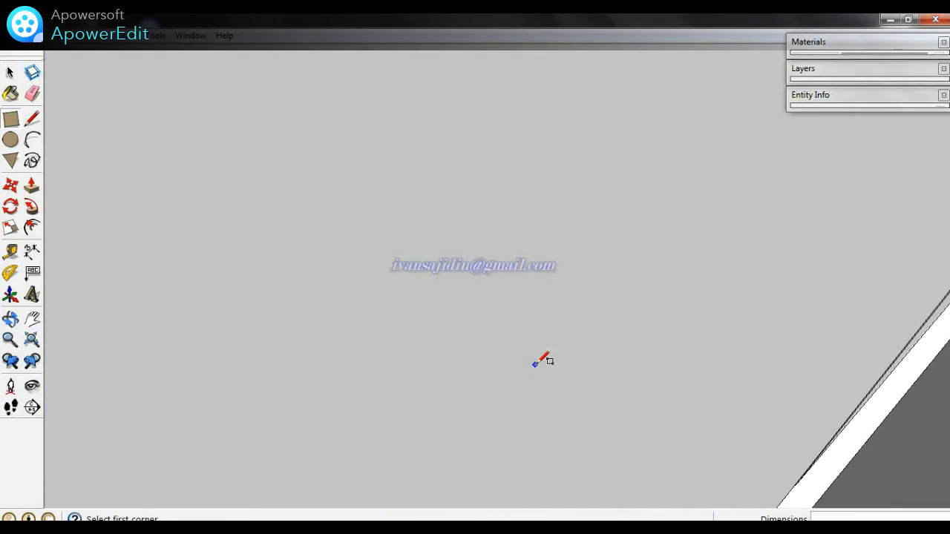
pyautogui.scroll(7, 535, 364)
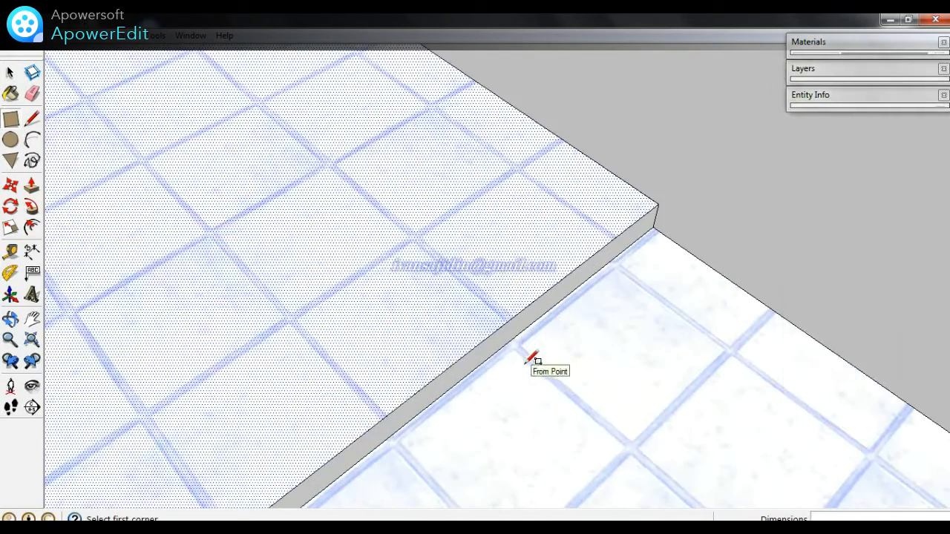
# - Sample the Tile_Ceramic_Natural material from the tiled floor at the rear doorway step for painting
pyautogui.press('b')
pyautogui.click(938, 113)
pyautogui.moveTo(602, 254); pyautogui.dragTo(535, 416, button='middle')
pyautogui.scroll(-5, 481, 296)
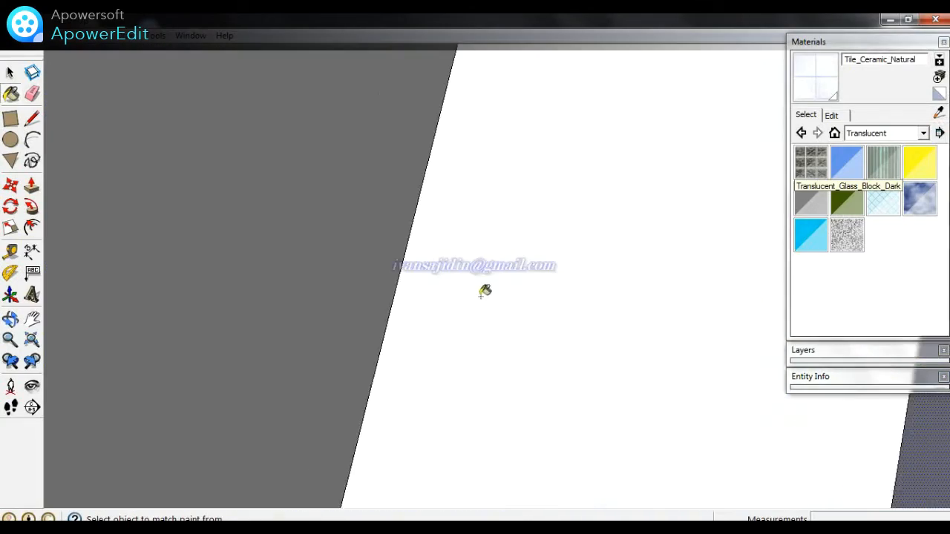
pyautogui.scroll(5, 133, 193)
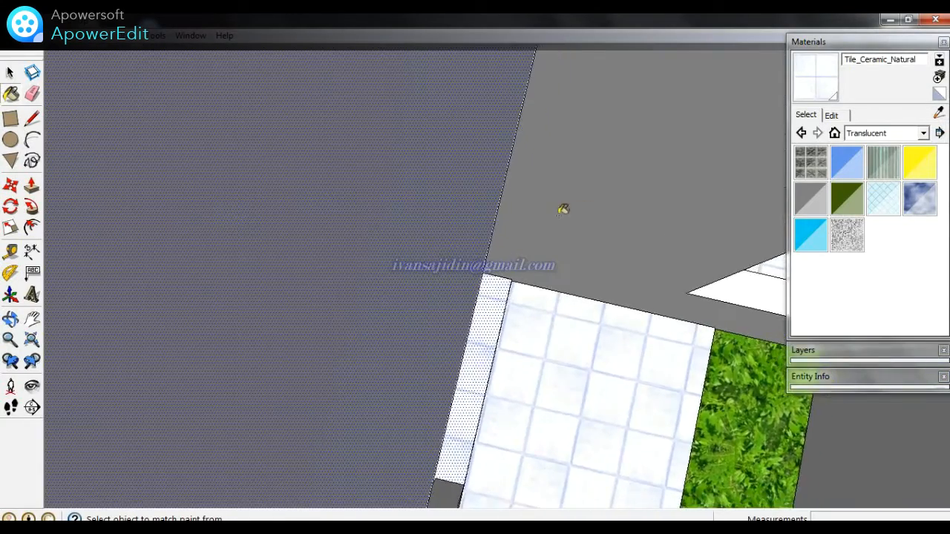
# - Examine the house from above, from the front facade, and around the living room and corridor
pyautogui.scroll(-10, 564, 209)
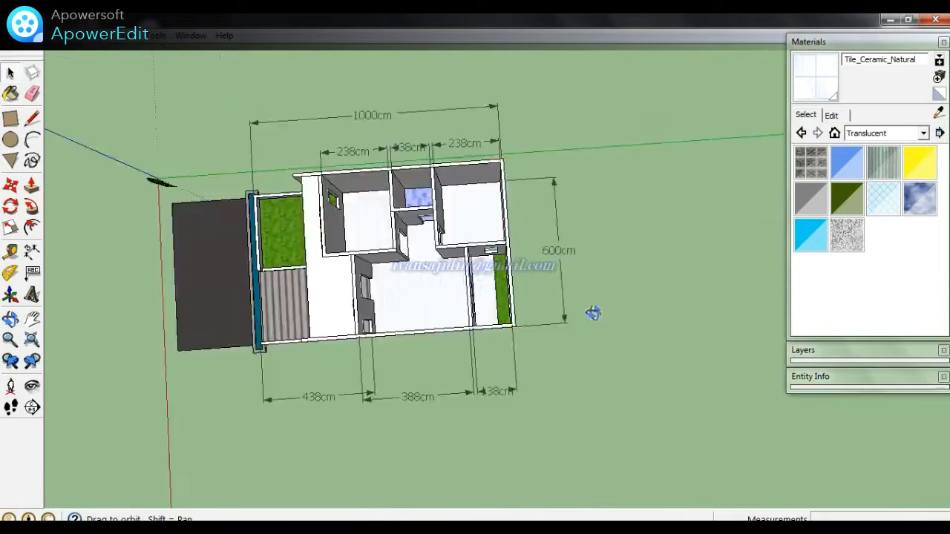
pyautogui.moveTo(593, 312); pyautogui.dragTo(378, 375, button='middle')
pyautogui.scroll(-3, 378, 376)
pyautogui.scroll(3, 331, 452)
pyautogui.moveTo(330, 451); pyautogui.dragTo(443, 182, button='middle')
pyautogui.scroll(2, 433, 310)
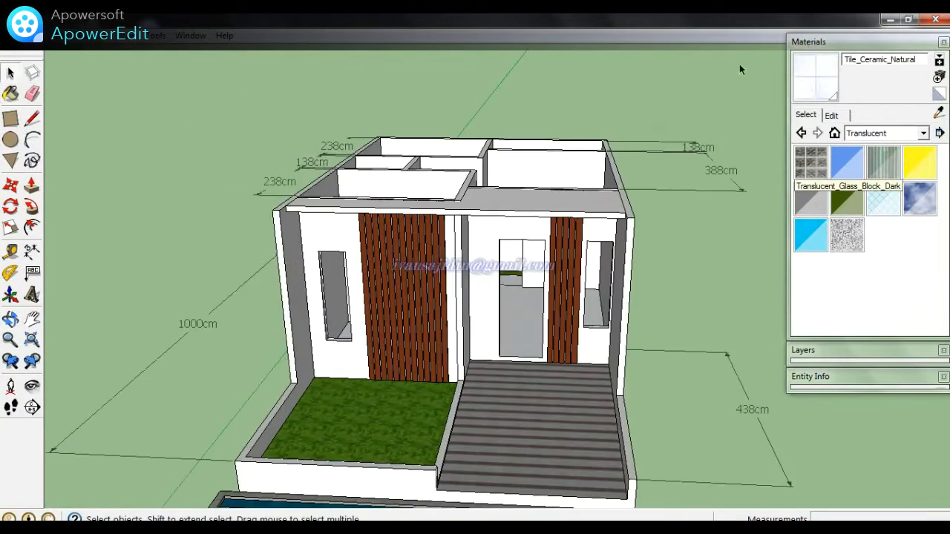
pyautogui.moveTo(431, 290); pyautogui.dragTo(759, 393, button='middle')
pyautogui.scroll(2, 515, 222)
pyautogui.moveTo(515, 223)
pyautogui.mouseDown(button='middle')
pyautogui.moveTo(541, 361)
pyautogui.moveTo(646, 339)
pyautogui.moveTo(531, 397)
pyautogui.moveTo(518, 440)
pyautogui.moveTo(515, 346)
pyautogui.moveTo(670, 275)
pyautogui.moveTo(742, 215)
pyautogui.moveTo(791, 215)
pyautogui.moveTo(546, 319)
pyautogui.moveTo(579, 324)
pyautogui.moveTo(401, 190)
pyautogui.moveTo(757, 337)
pyautogui.moveTo(541, 312)
pyautogui.moveTo(828, 154)
pyautogui.moveTo(895, 60)
pyautogui.moveTo(837, 138)
pyautogui.moveTo(663, 214)
pyautogui.moveTo(574, 339)
pyautogui.moveTo(66, 435)
pyautogui.moveTo(447, 319)
pyautogui.moveTo(348, 336)
pyautogui.mouseUp(button='middle')
pyautogui.scroll(10, 401, 190)
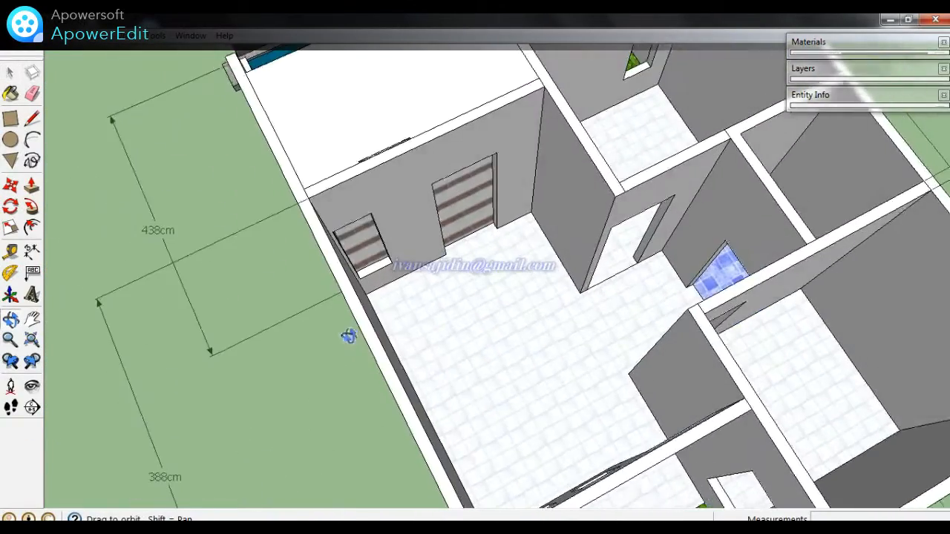
# - Place guides along the corridor from the bathroom door jamb and across the corridor opening between the two wall corners
pyautogui.scroll(6, 625, 270)
pyautogui.moveTo(644, 366); pyautogui.dragTo(734, 377, button='middle')
pyautogui.scroll(2, 742, 326)
pyautogui.press('t')
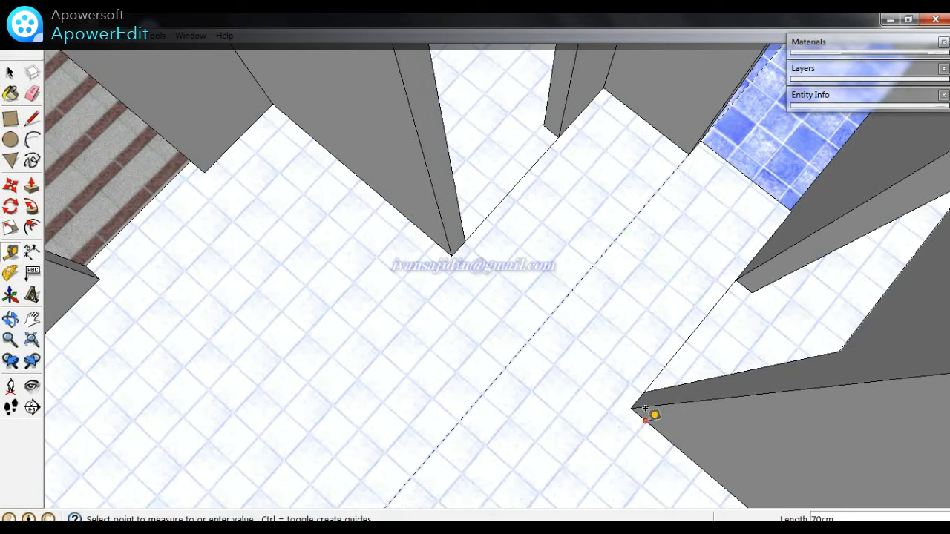
pyautogui.scroll(2, 519, 296)
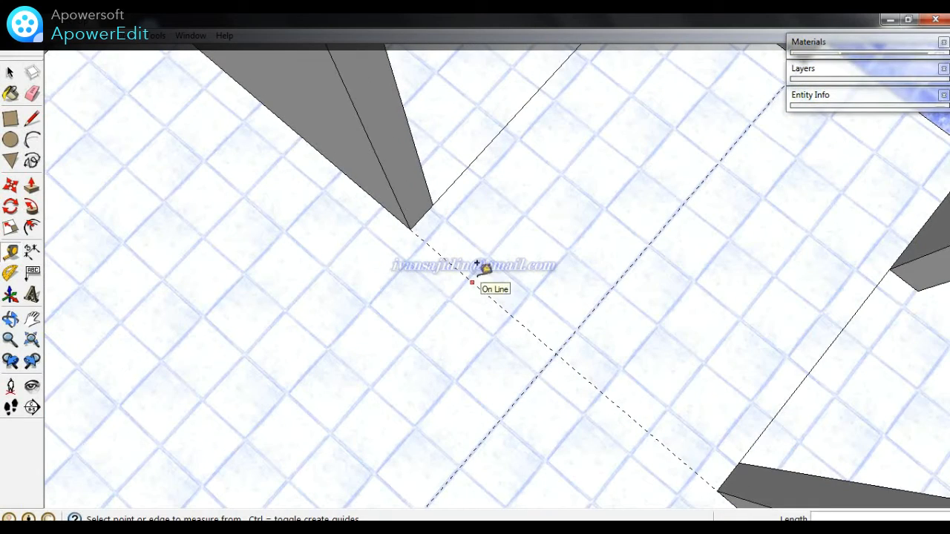
pyautogui.scroll(-5, 512, 319)
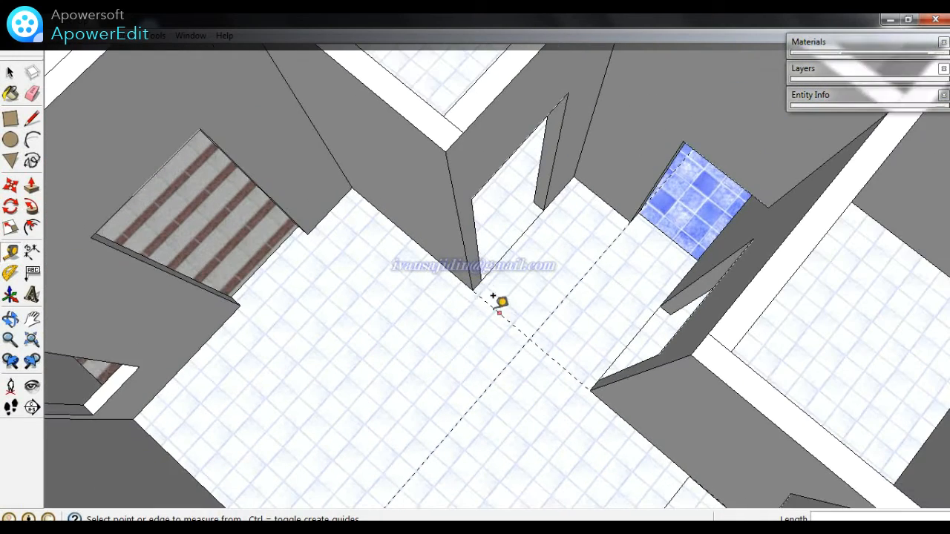
pyautogui.scroll(5, 529, 295)
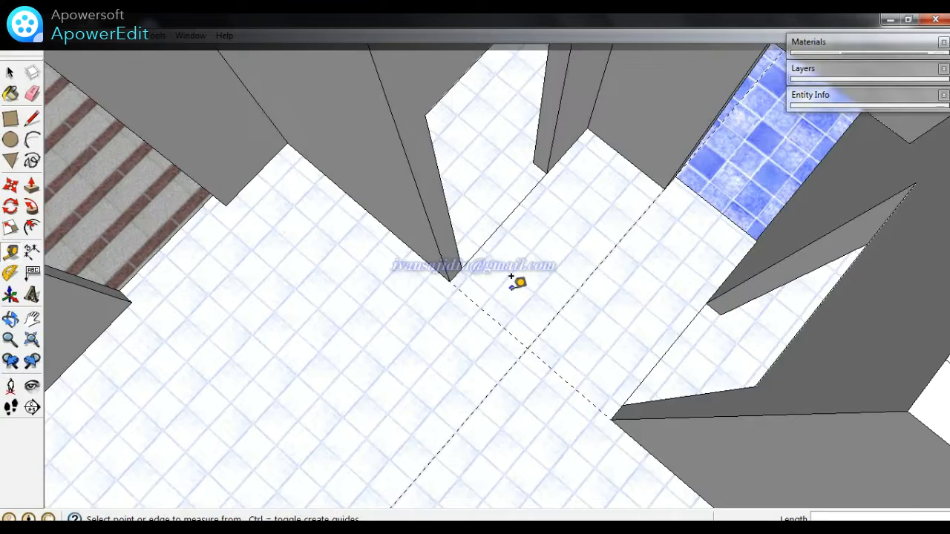
pyautogui.scroll(-2, 439, 275)
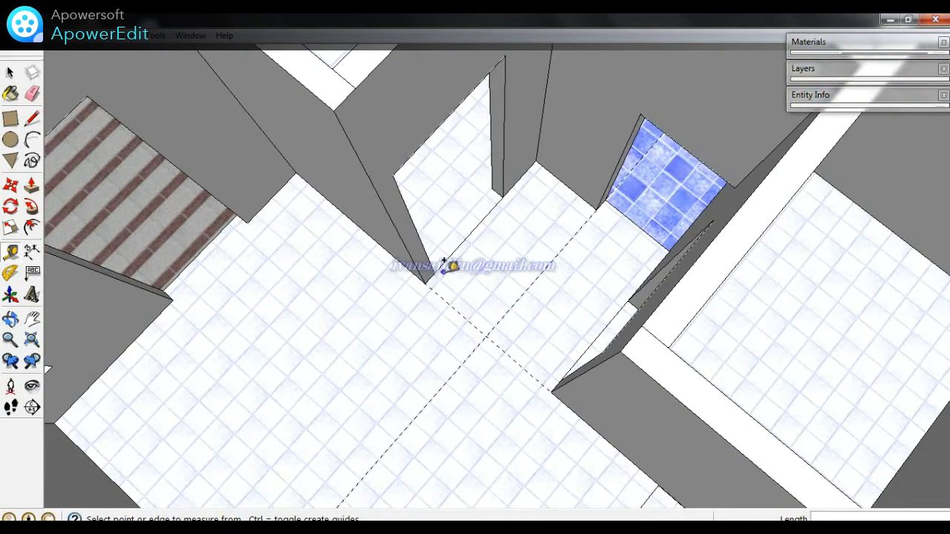
# - Draw a rectangle about 350 by 12 cm on the wall end beside the bedroom doorway and delete the face closing the doorway
pyautogui.scroll(1, 426, 239)
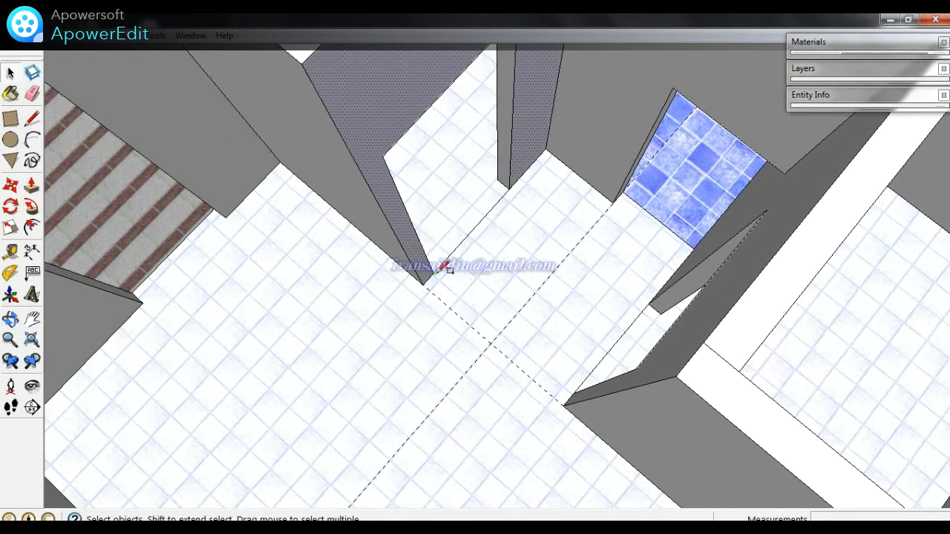
pyautogui.scroll(-2, 445, 269)
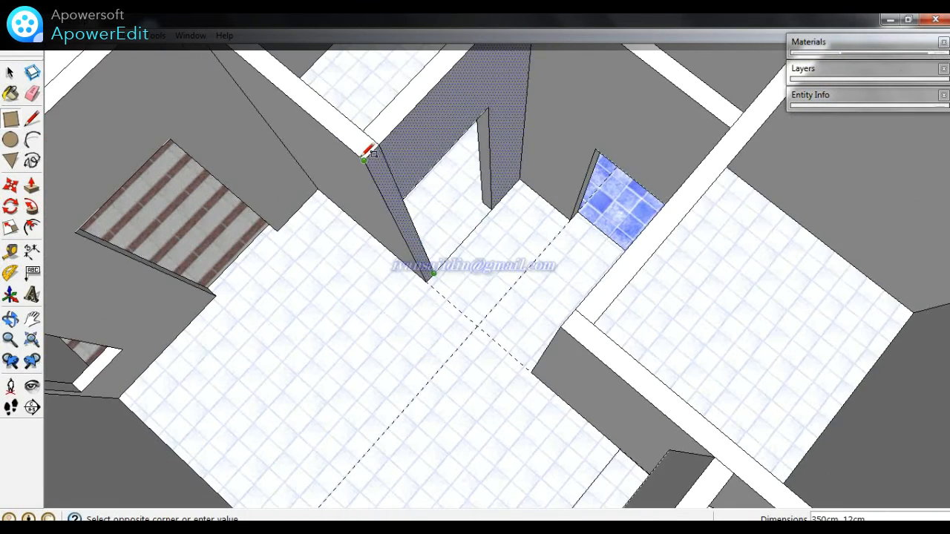
pyautogui.click(365, 156)
pyautogui.hotkey('ctrl', 'z')
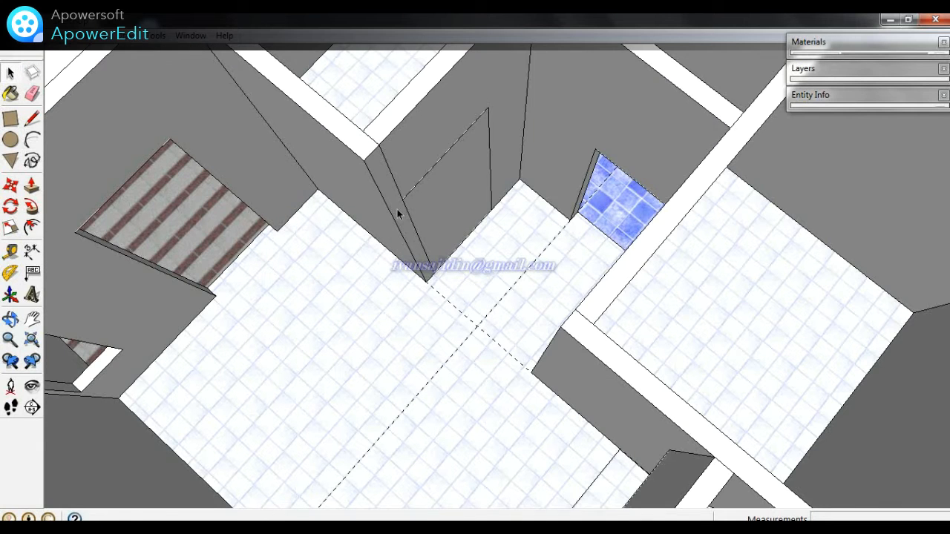
pyautogui.press('Delete')
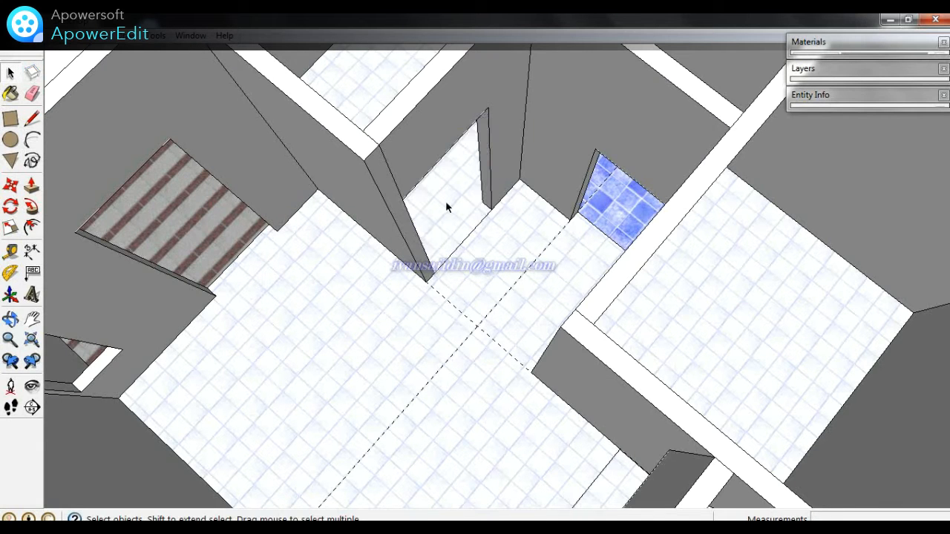
# - Push/Pull the wall's end face 68 cm out to the corridor guide and try it 10 cm shorter
pyautogui.press('p')
pyautogui.click(429, 278)
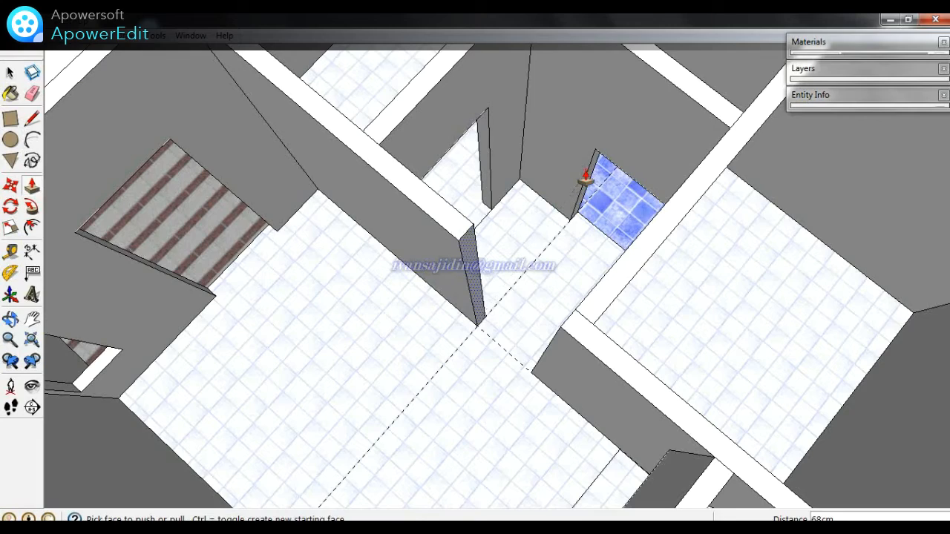
pyautogui.click(451, 305)
pyautogui.moveTo(451, 304); pyautogui.dragTo(576, 312, button='middle')
pyautogui.scroll(3, 577, 311)
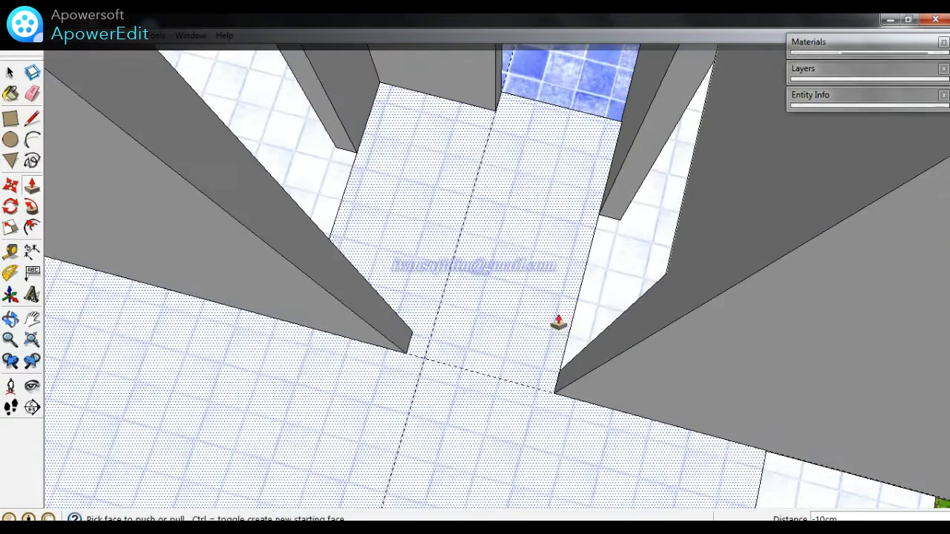
pyautogui.scroll(-3, 557, 330)
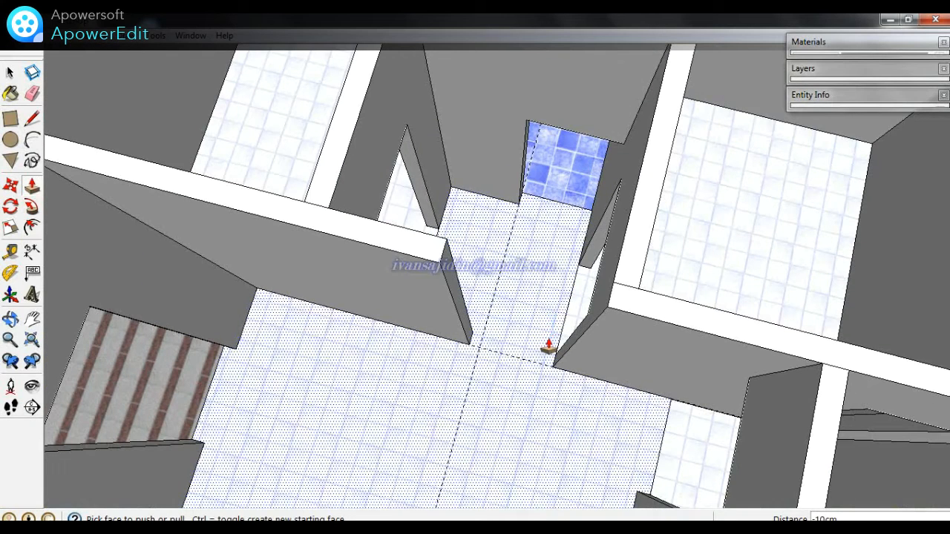
# - Undo the last wall-end pulls and extend the wall to the guide crossing in the corridor opening again
pyautogui.hotkey('ctrl', 'z')
pyautogui.hotkey('ctrl', 'z')
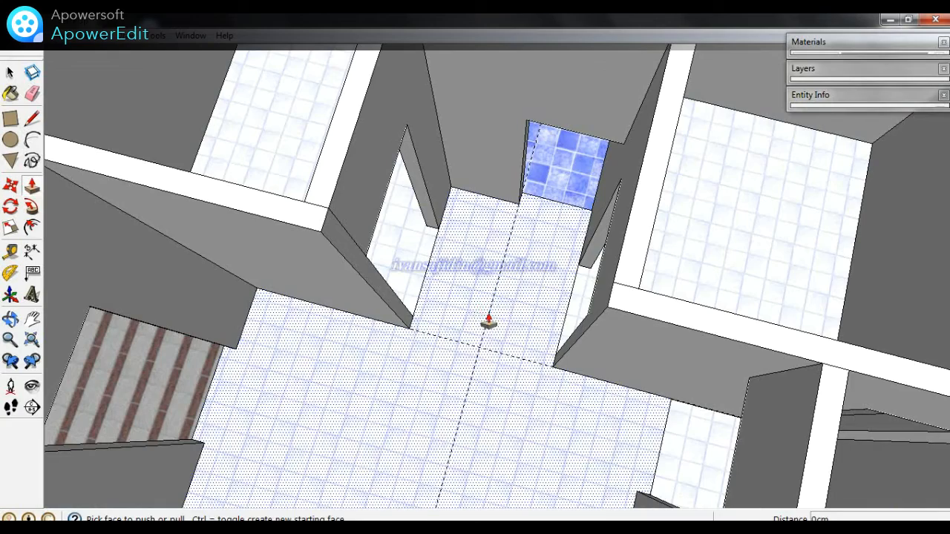
pyautogui.press('e')
pyautogui.moveTo(569, 408)
pyautogui.mouseDown(button='middle')
pyautogui.moveTo(439, 353)
pyautogui.moveTo(458, 198)
pyautogui.mouseUp(button='middle')
pyautogui.scroll(-2, 438, 267)
pyautogui.moveTo(438, 267)
pyautogui.mouseDown(button='middle')
pyautogui.moveTo(500, 305)
pyautogui.moveTo(533, 308)
pyautogui.mouseUp(button='middle')
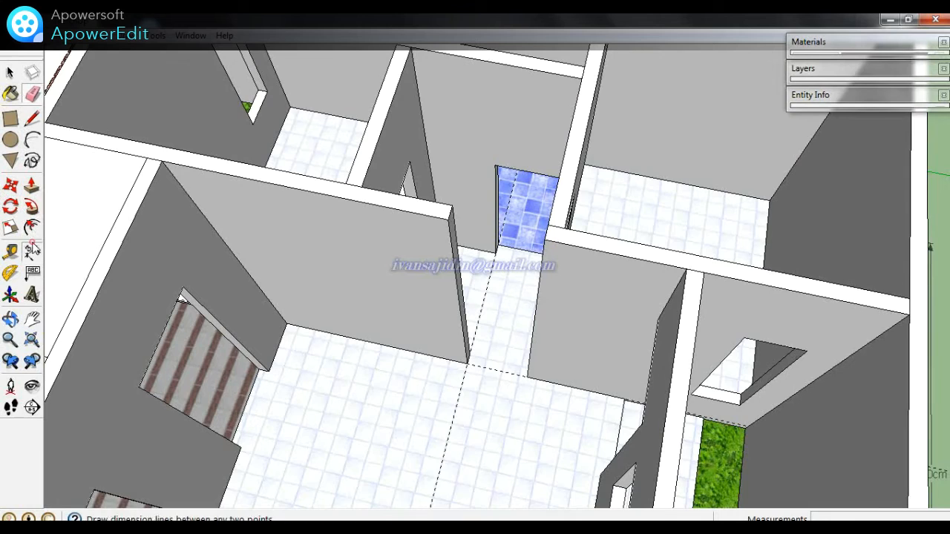
# - Dimension the width of the corridor opening between the extended wall's corner and the opposite wall corner at floor level
pyautogui.click(33, 250)
pyautogui.scroll(5, 475, 367)
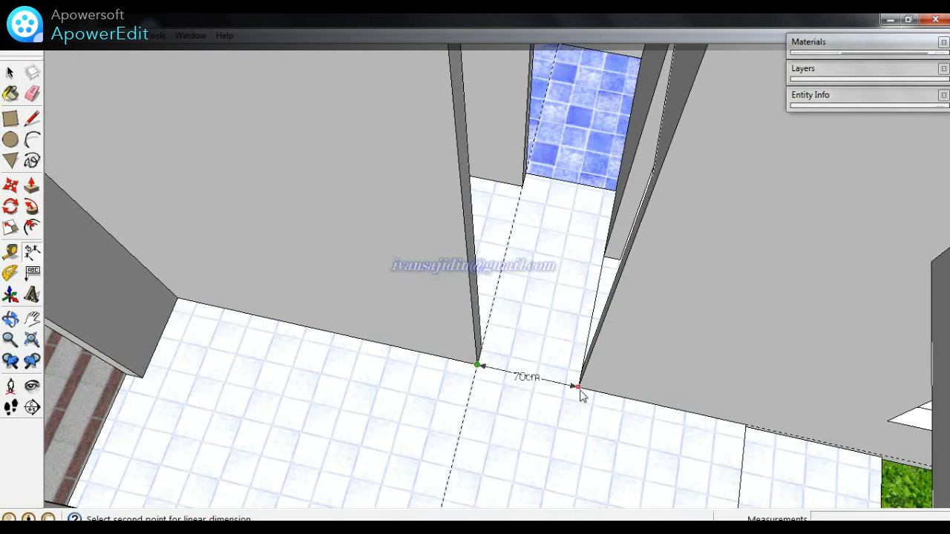
pyautogui.moveTo(558, 447)
pyautogui.mouseDown(button='middle')
pyautogui.moveTo(509, 500)
pyautogui.moveTo(459, 359)
pyautogui.mouseUp(button='middle')
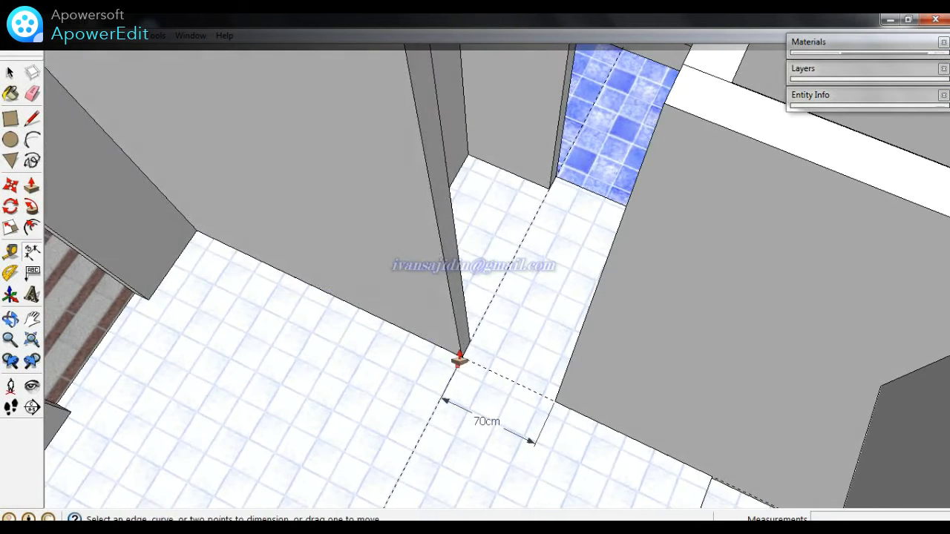
# - Push/Pull the extended wall's end face back 10 cm and then a further 58 cm to widen the corridor opening
pyautogui.moveTo(461, 345); pyautogui.dragTo(447, 335)
pyautogui.moveTo(448, 335); pyautogui.dragTo(636, 278, button='middle')
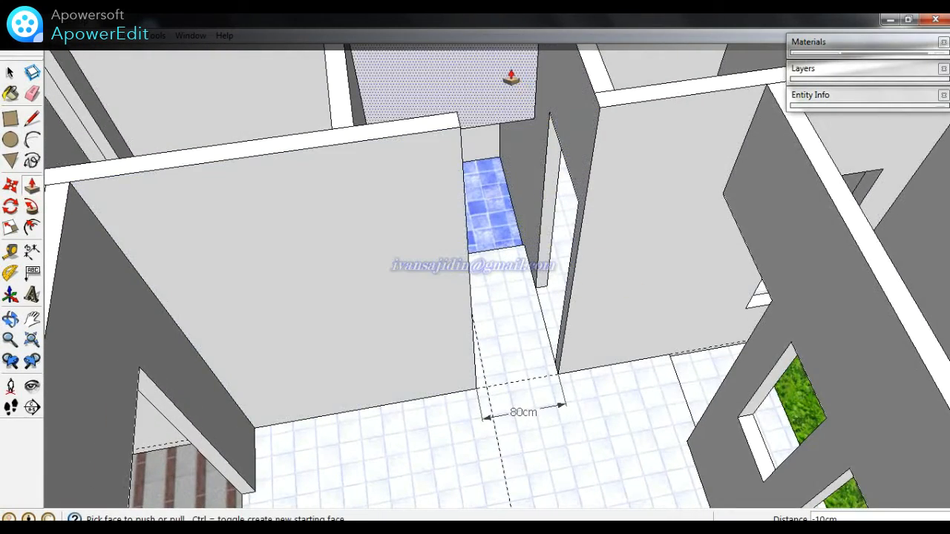
pyautogui.moveTo(573, 206); pyautogui.dragTo(442, 269, button='middle')
pyautogui.moveTo(442, 269); pyautogui.dragTo(350, 97)
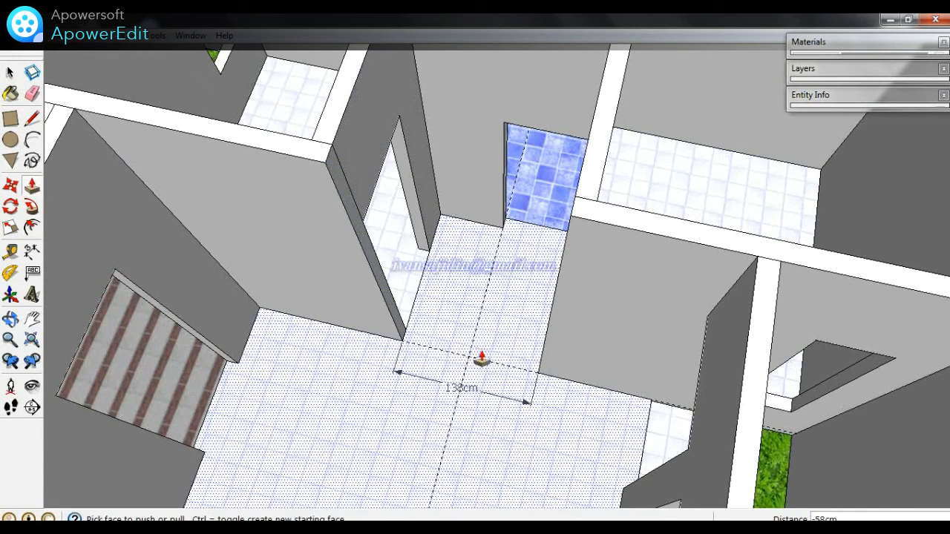
# - Erase the guide lines running along the corridor and across its opening
pyautogui.press('e')
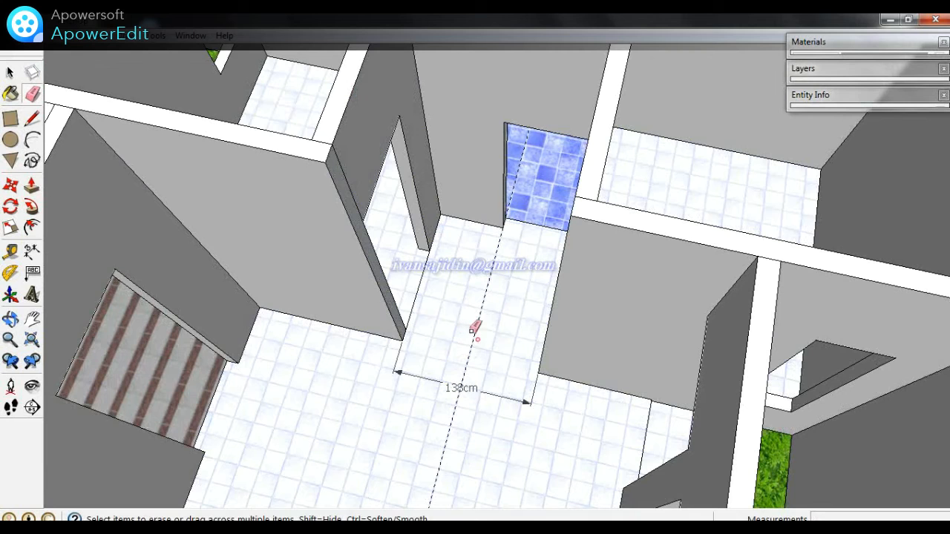
pyautogui.scroll(3, 448, 310)
pyautogui.moveTo(445, 317); pyautogui.dragTo(429, 346, button='middle')
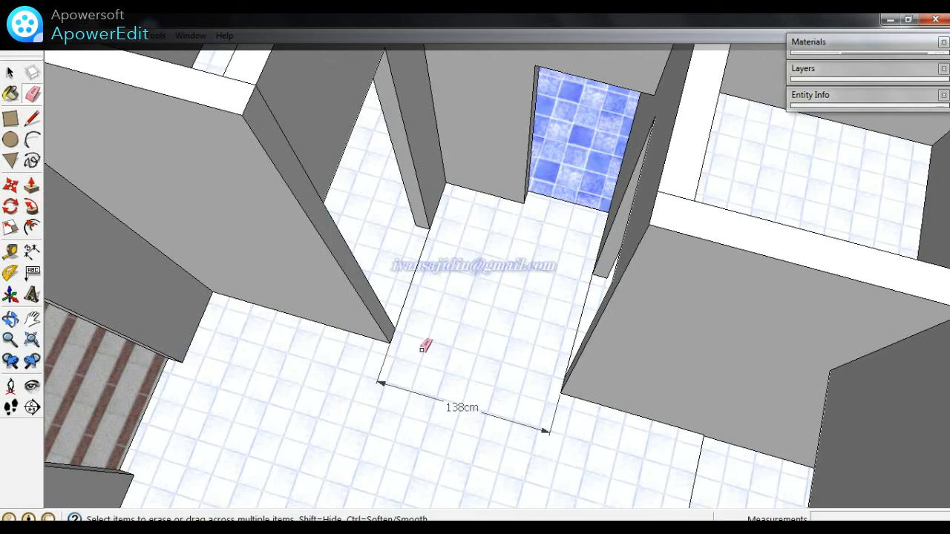
pyautogui.scroll(-2, 424, 346)
pyautogui.scroll(3, 315, 174)
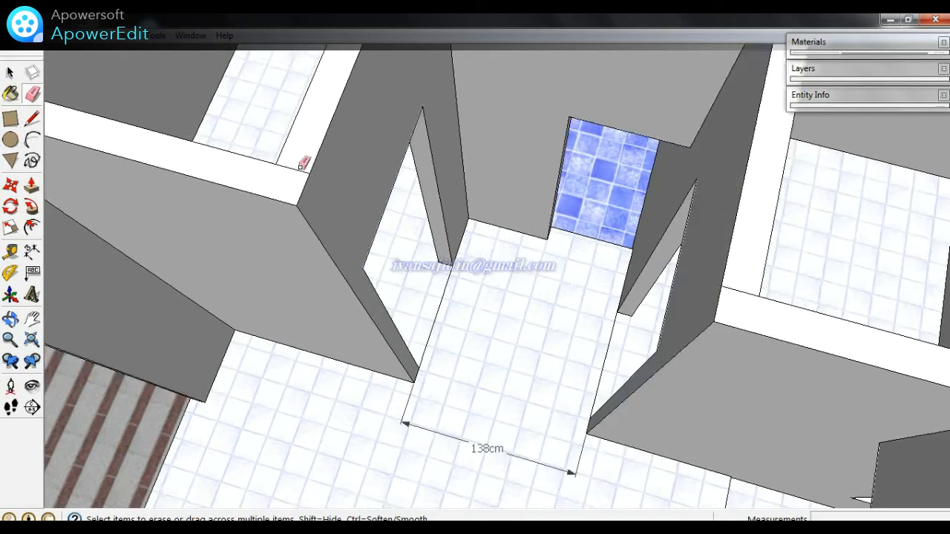
# - Examine the front facade with its wood slats, windows, canopy and terrace, and the room layout from above
pyautogui.moveTo(518, 391)
pyautogui.mouseDown(button='middle')
pyautogui.moveTo(537, 354)
pyautogui.moveTo(590, 352)
pyautogui.moveTo(624, 395)
pyautogui.moveTo(678, 364)
pyautogui.moveTo(660, 232)
pyautogui.moveTo(786, 213)
pyautogui.moveTo(670, 319)
pyautogui.moveTo(717, 269)
pyautogui.moveTo(732, 270)
pyautogui.mouseUp(button='middle')
pyautogui.scroll(-2, 578, 355)
pyautogui.scroll(-5, 660, 231)
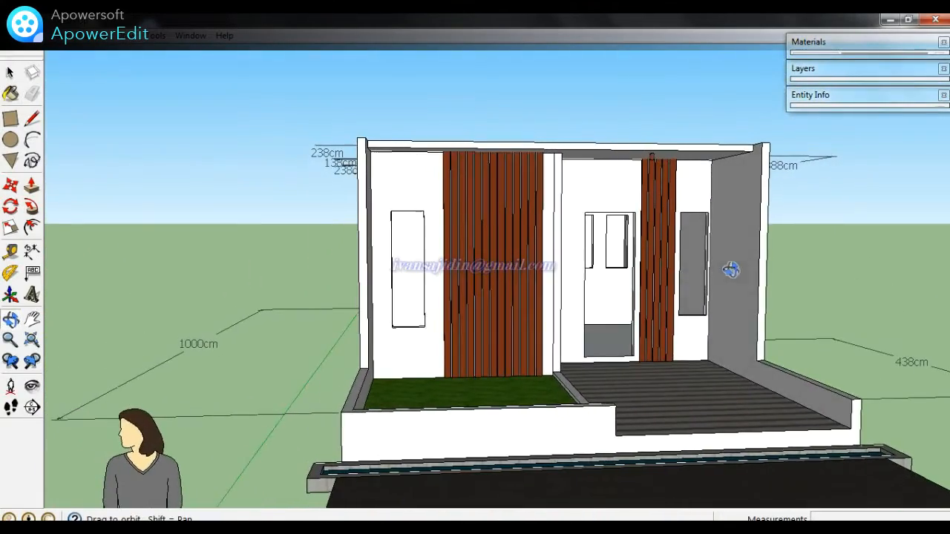
pyautogui.press('e')
pyautogui.scroll(5, 668, 276)
pyautogui.scroll(-3, 668, 276)
pyautogui.moveTo(630, 259); pyautogui.dragTo(466, 448, button='middle')
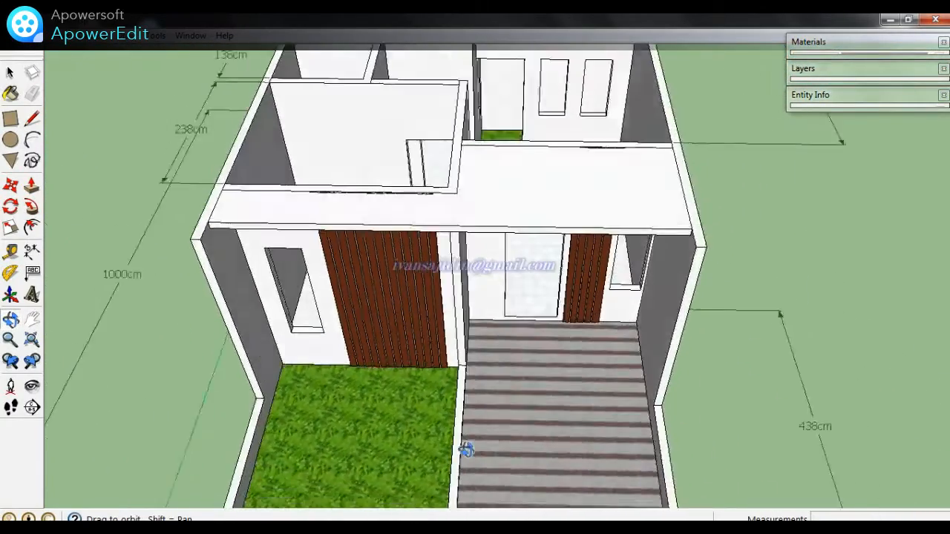
pyautogui.scroll(6, 346, 175)
pyautogui.moveTo(361, 164); pyautogui.dragTo(462, 183)
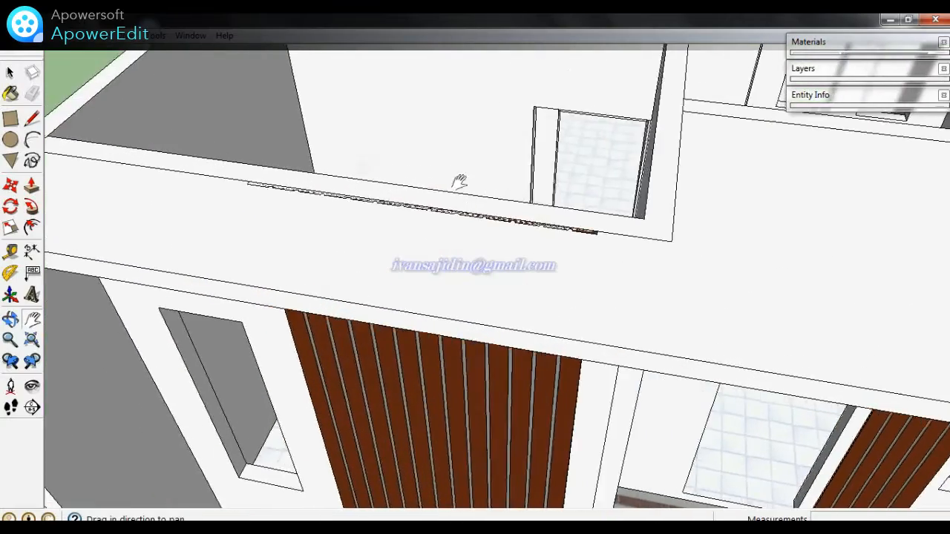
pyautogui.scroll(-4, 517, 184)
pyautogui.moveTo(518, 184); pyautogui.dragTo(420, 116, button='middle')
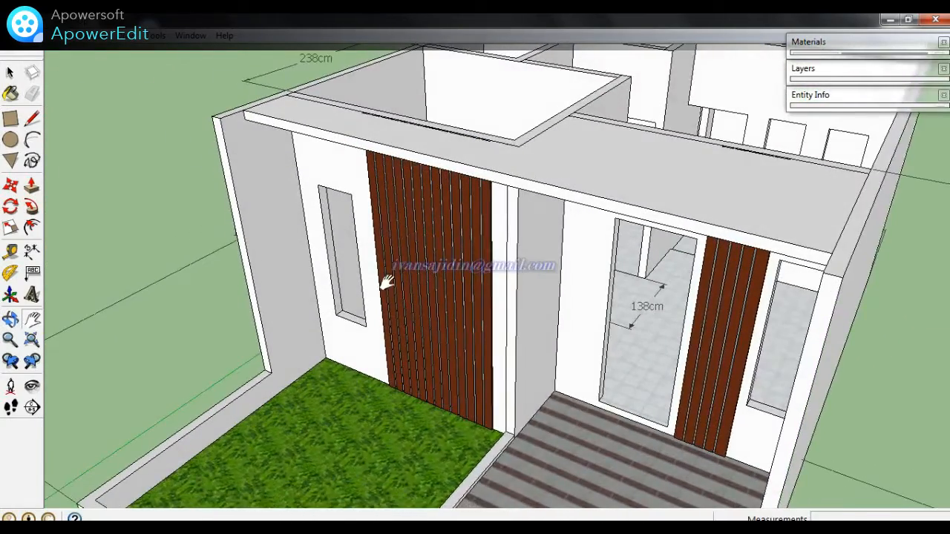
pyautogui.scroll(2, 384, 282)
pyautogui.scroll(-3, 420, 218)
pyautogui.moveTo(435, 191); pyautogui.dragTo(655, 233, button='middle')
pyautogui.scroll(6, 638, 238)
pyautogui.scroll(-6, 637, 238)
pyautogui.moveTo(551, 229)
pyautogui.mouseDown(button='middle')
pyautogui.moveTo(541, 259)
pyautogui.moveTo(539, 239)
pyautogui.moveTo(547, 245)
pyautogui.mouseUp(button='middle')
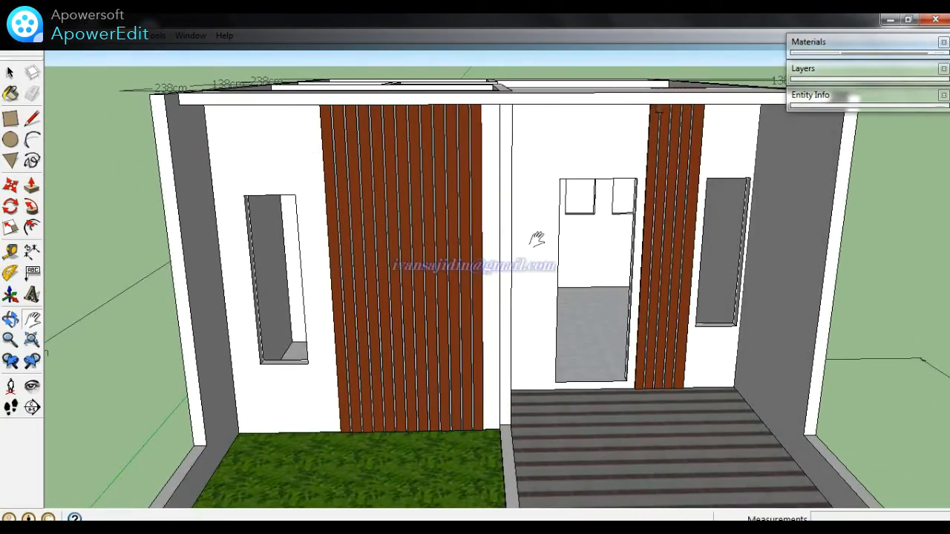
pyautogui.scroll(-2, 536, 240)
pyautogui.moveTo(510, 222); pyautogui.dragTo(441, 216)
pyautogui.moveTo(495, 259); pyautogui.dragTo(613, 271, button='middle')
pyautogui.scroll(3, 578, 355)
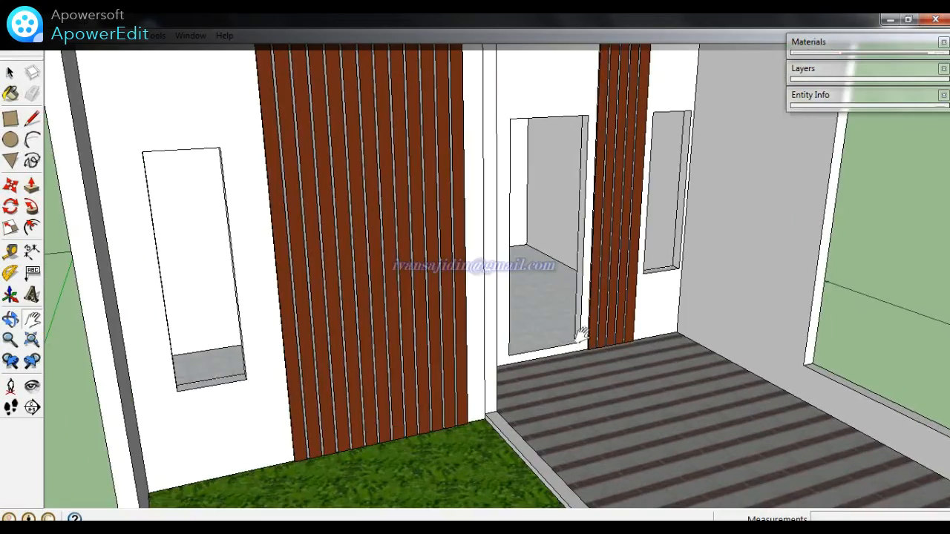
pyautogui.scroll(-5, 583, 334)
pyautogui.moveTo(583, 334)
pyautogui.mouseDown(button='middle')
pyautogui.moveTo(542, 366)
pyautogui.moveTo(547, 346)
pyautogui.moveTo(478, 346)
pyautogui.moveTo(356, 377)
pyautogui.moveTo(403, 279)
pyautogui.moveTo(564, 304)
pyautogui.moveTo(558, 339)
pyautogui.mouseUp(button='middle')
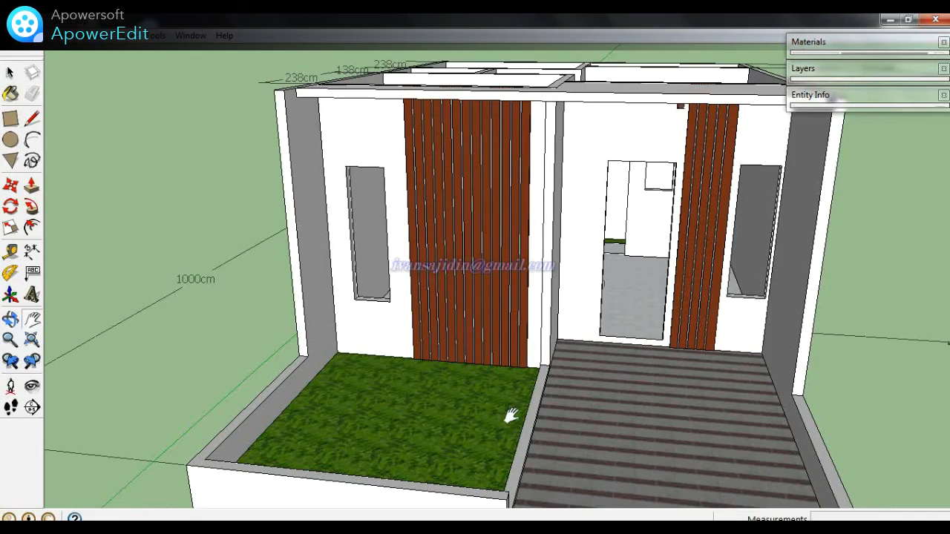
pyautogui.moveTo(524, 350)
pyautogui.mouseDown(button='middle')
pyautogui.moveTo(480, 325)
pyautogui.moveTo(484, 269)
pyautogui.moveTo(622, 176)
pyautogui.moveTo(685, 180)
pyautogui.moveTo(676, 239)
pyautogui.moveTo(598, 431)
pyautogui.moveTo(542, 493)
pyautogui.moveTo(465, 469)
pyautogui.mouseUp(button='middle')
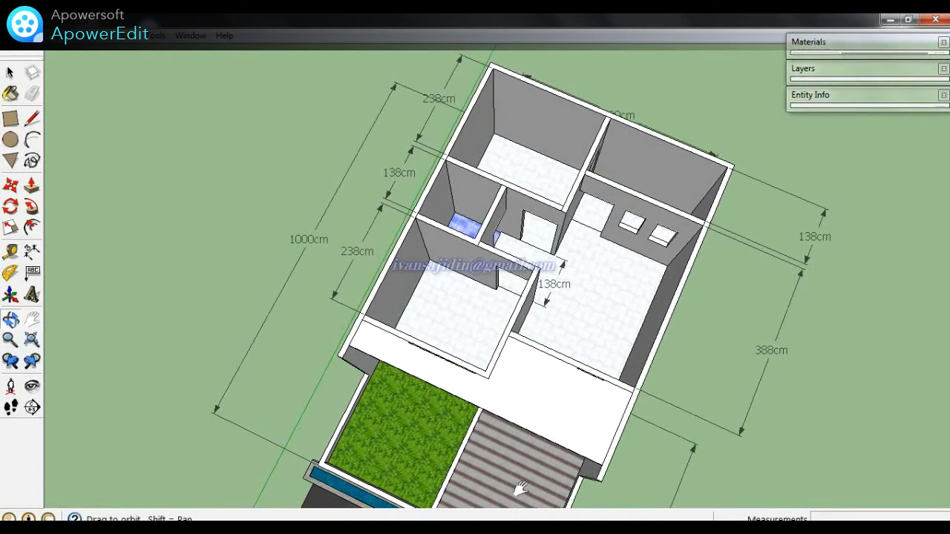